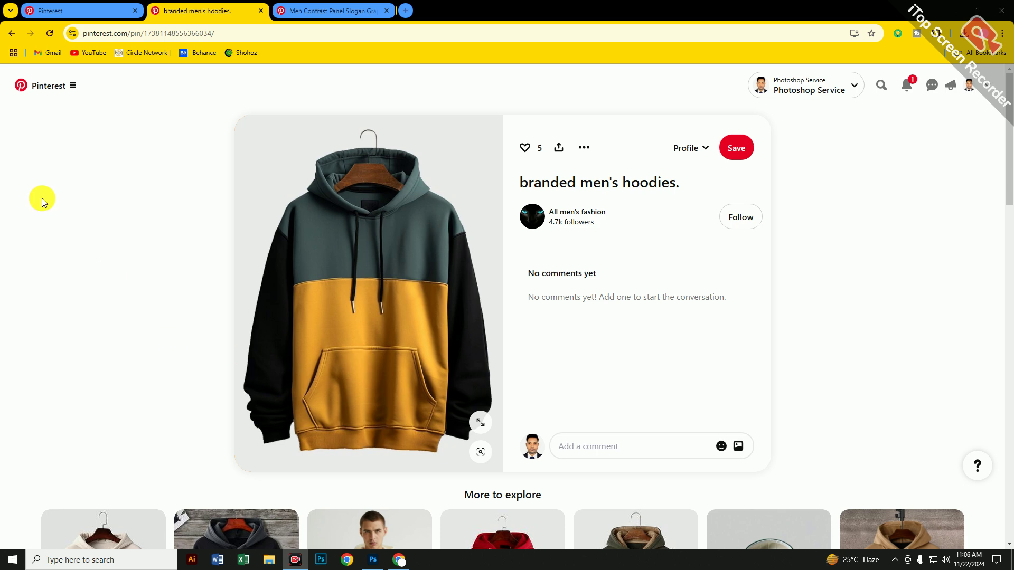
- Browse the Pinterest hoodie search results and related pins for a reference, ending on the "branded men's hoodies." pin
left_click(71, 10)
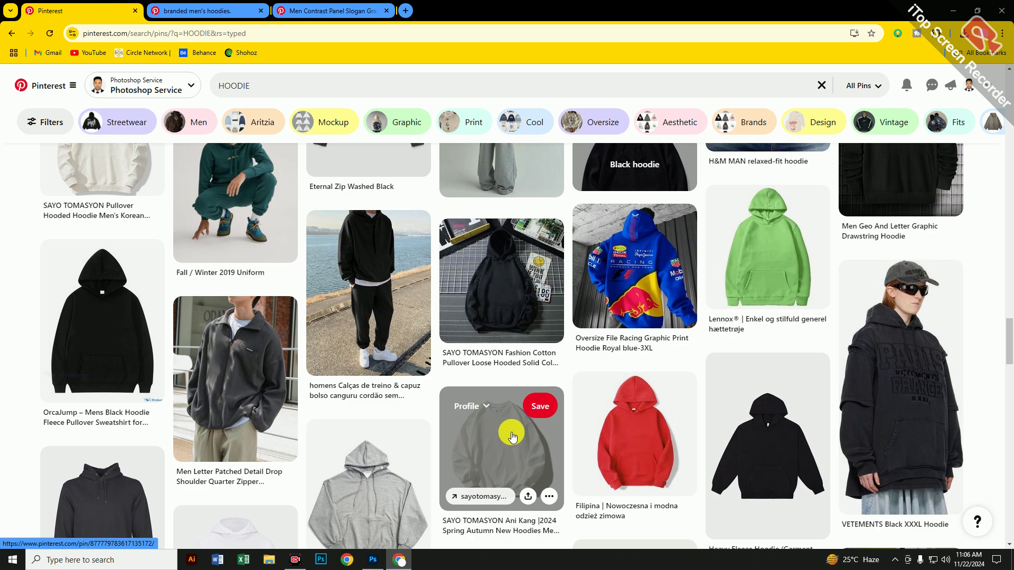
scroll(522, 412, "down", 2)
scroll(611, 380, "up", 2)
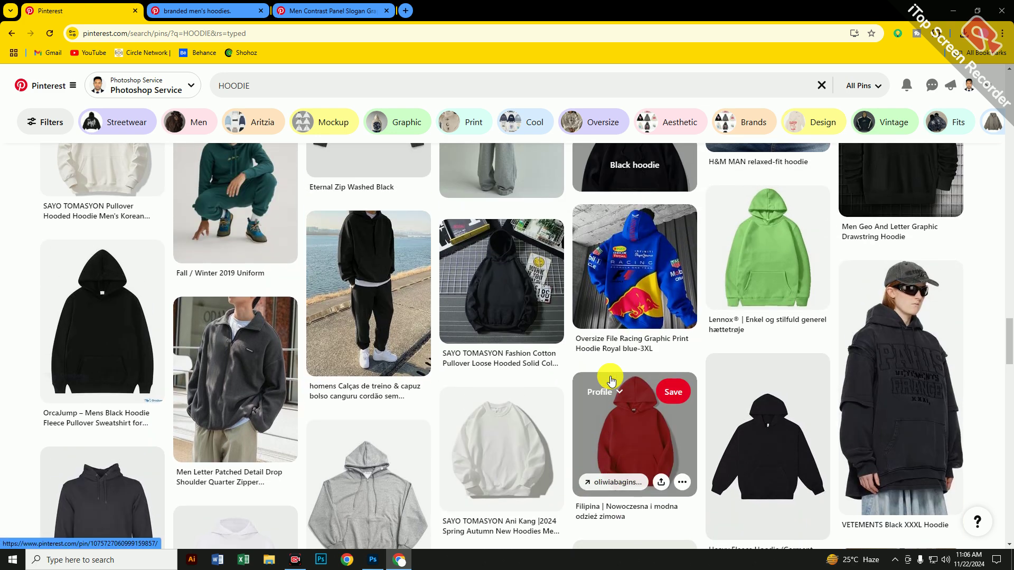
scroll(479, 367, "up", 1)
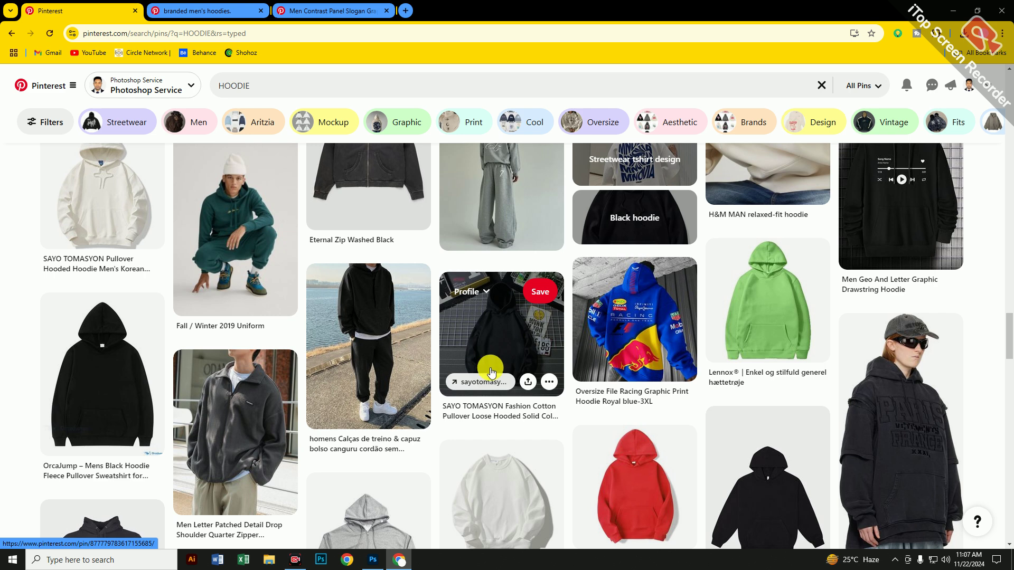
scroll(412, 328, "up", 6)
left_click(297, 5)
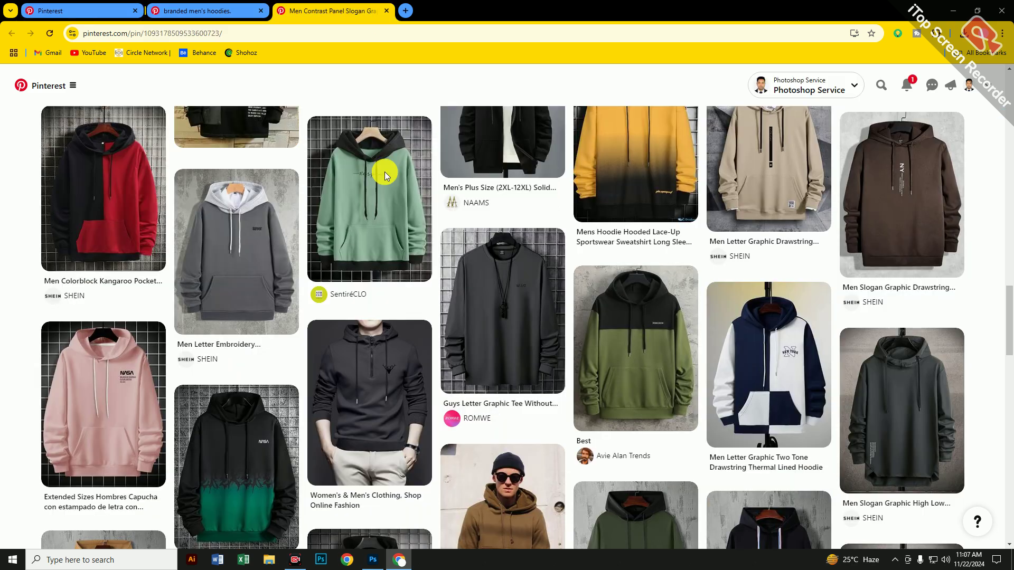
scroll(355, 278, "up", 5)
scroll(355, 279, "up", 2)
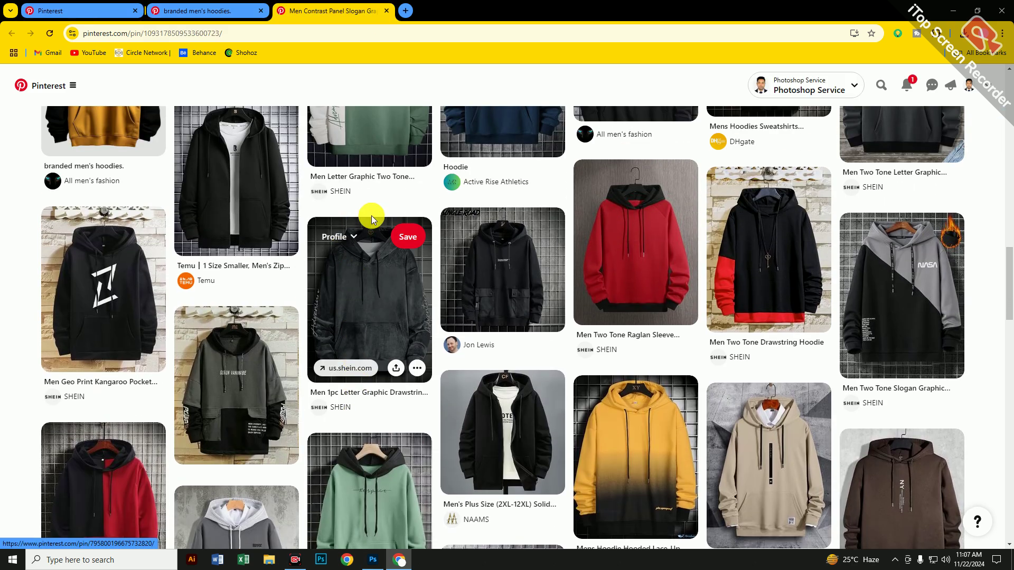
left_click(229, 6)
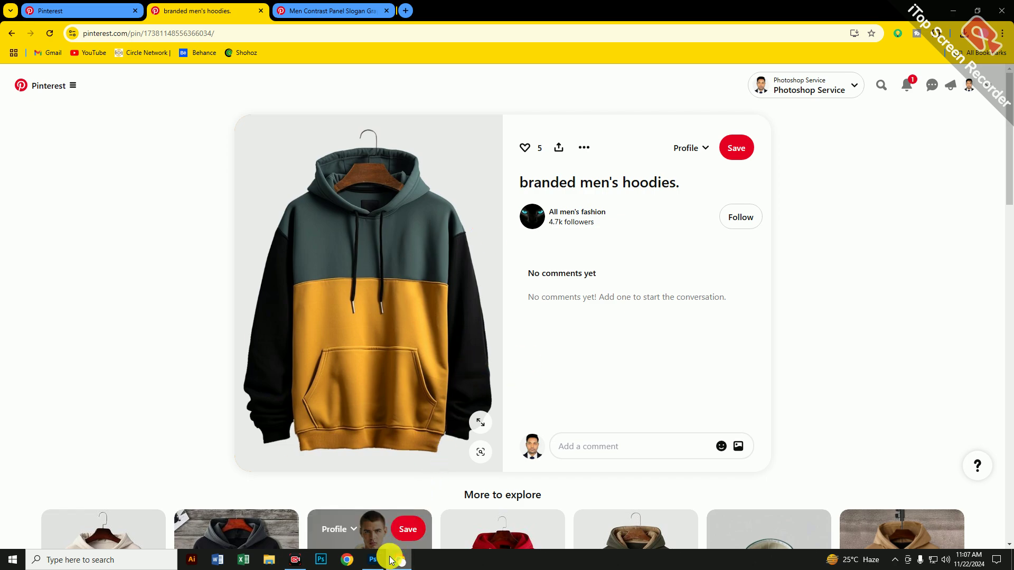
- Switch to Photoshop and create a new document 2600 pixels wide and 3200 pixels high at 300 pixels/inch
left_click(373, 559)
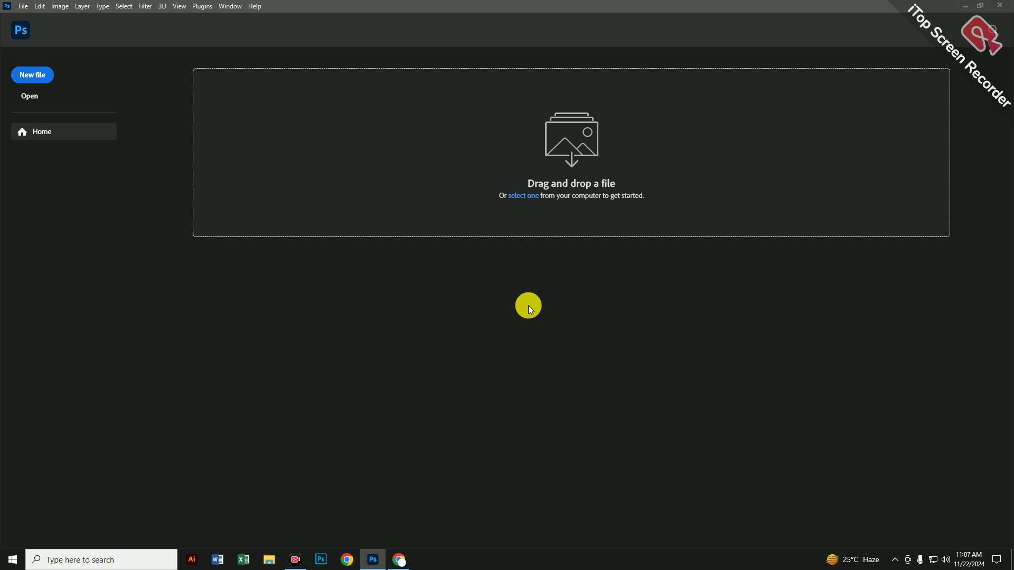
left_click(48, 75)
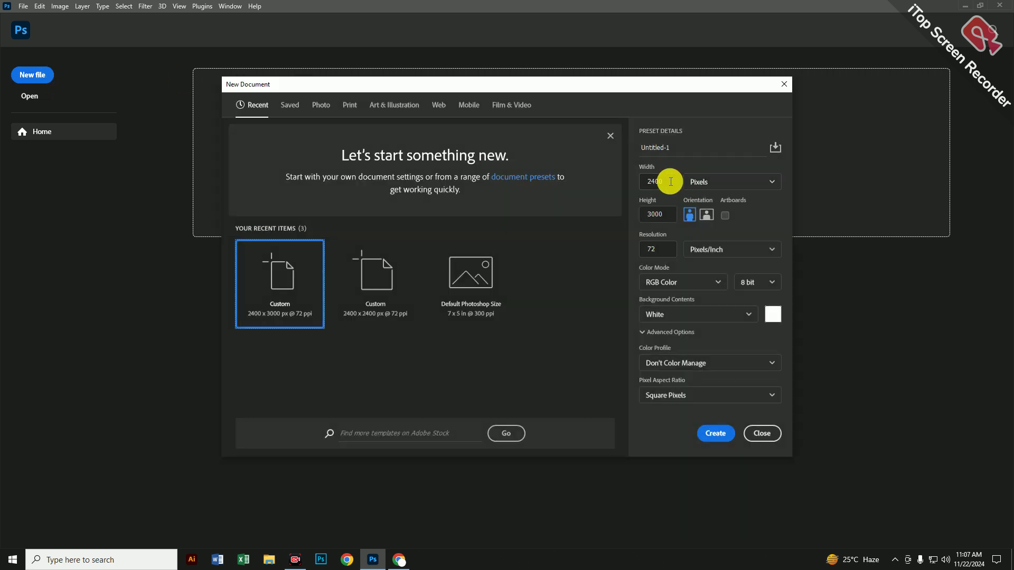
left_click(653, 181)
type("2600")
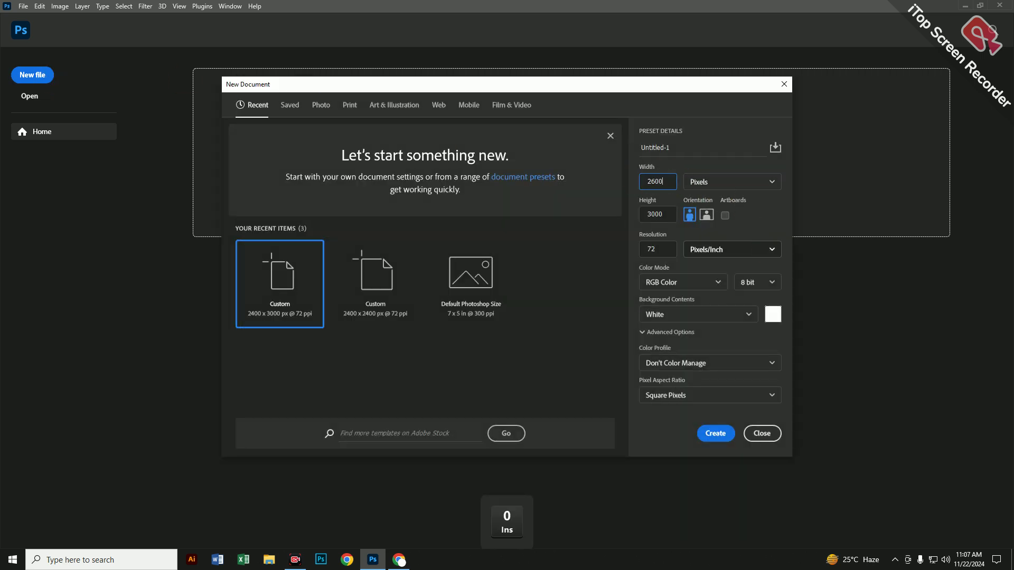
left_click(674, 213)
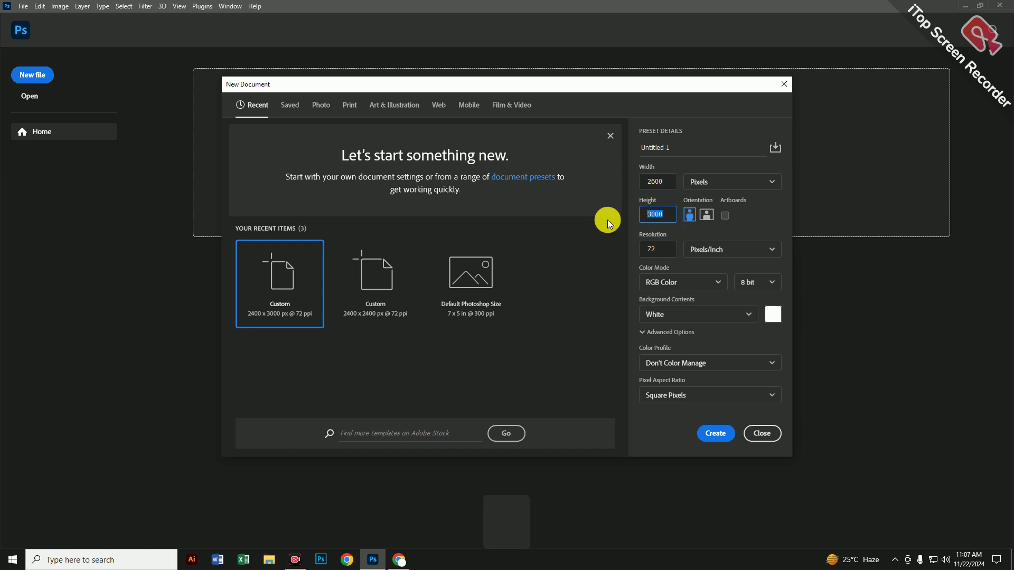
type("3200")
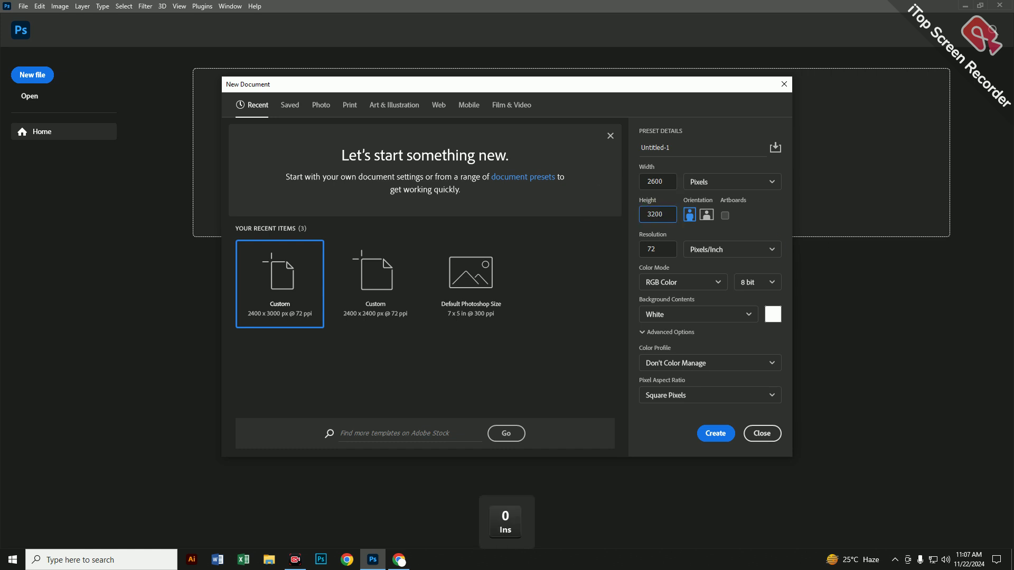
left_click(658, 249)
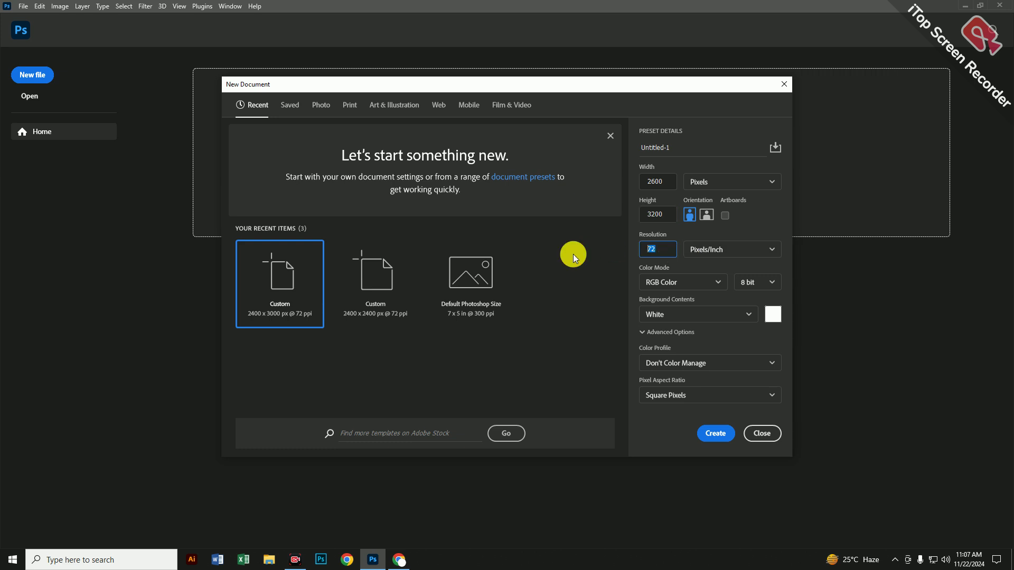
type("300")
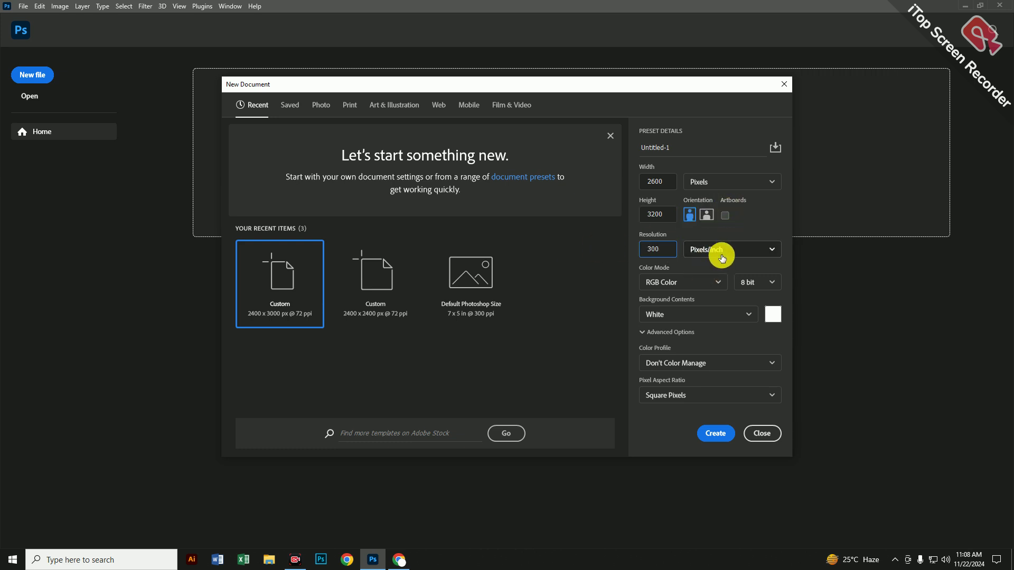
left_click(717, 434)
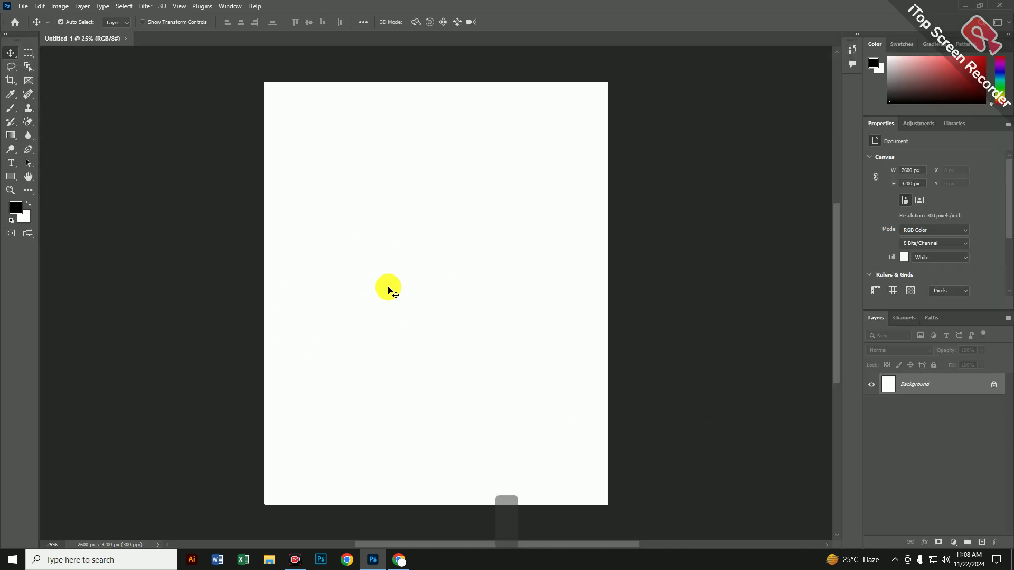
- Undock the Layers panel, close the Color and Properties panel group, and dock Layers alone beside the canvas
scroll(389, 287, "up", 2)
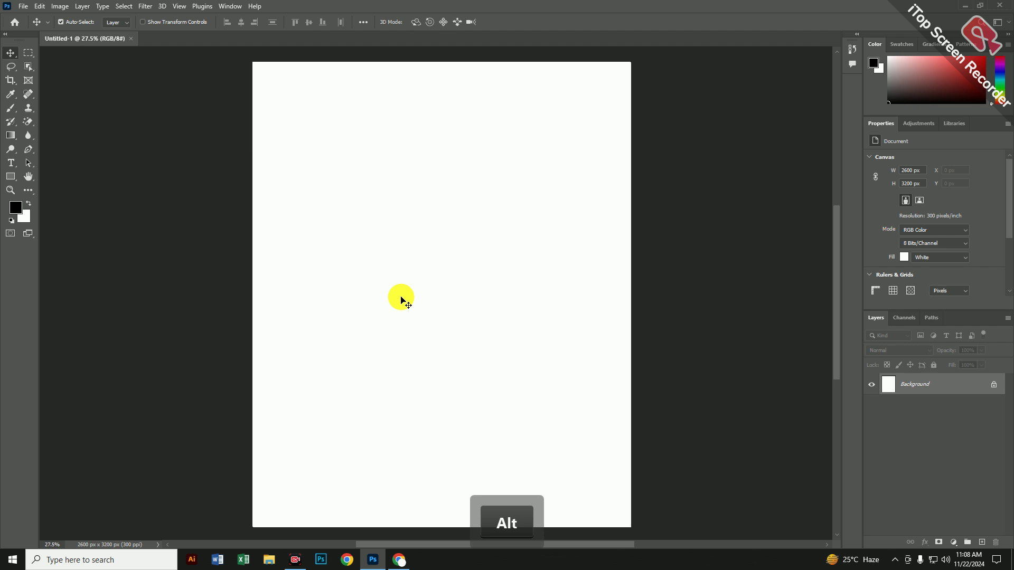
left_click_drag(967, 318, 809, 308)
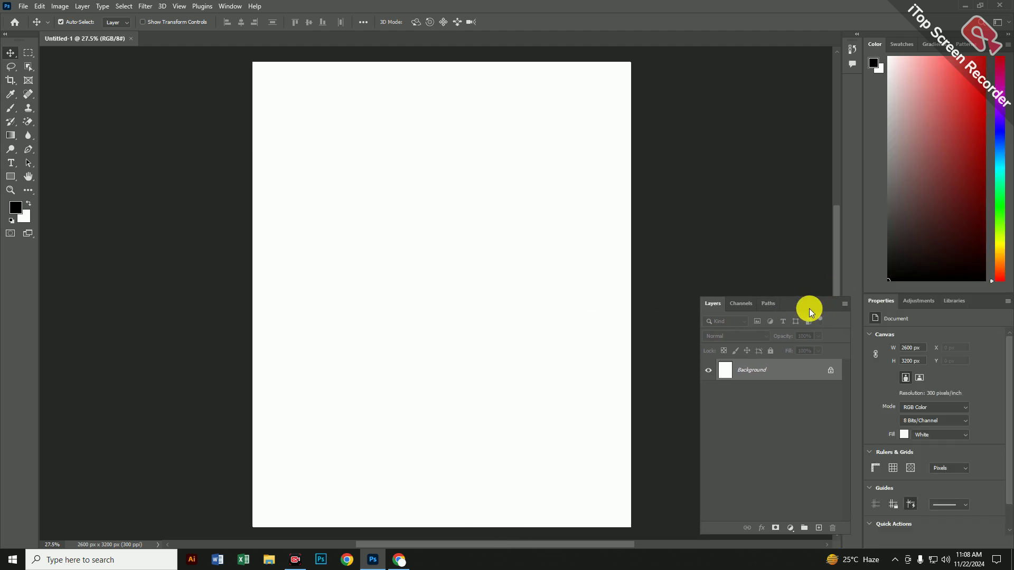
left_click_drag(977, 34, 969, 53)
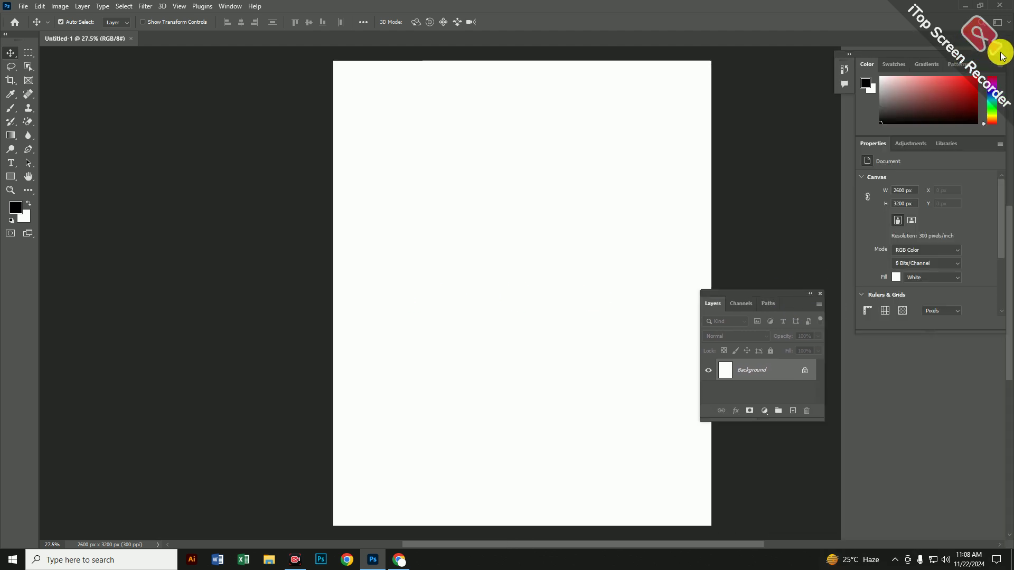
left_click(1002, 55)
left_click_drag(796, 290, 975, 252)
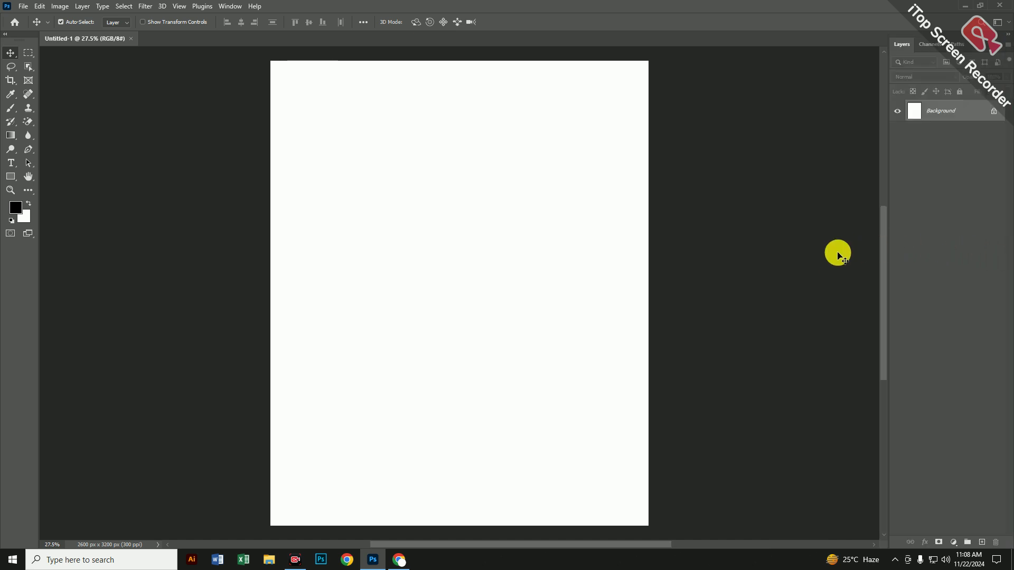
left_click(391, 554)
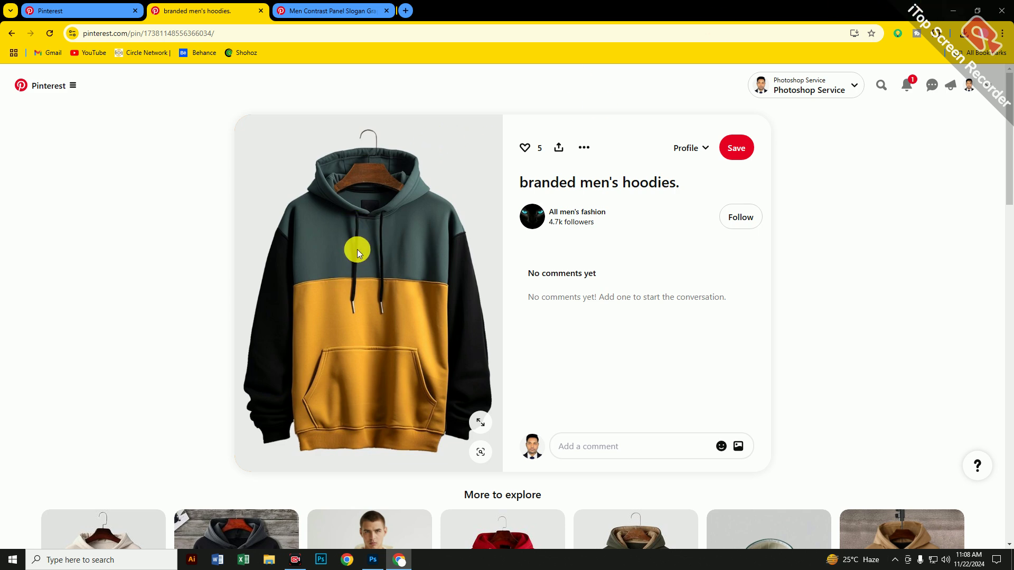
left_click(953, 6)
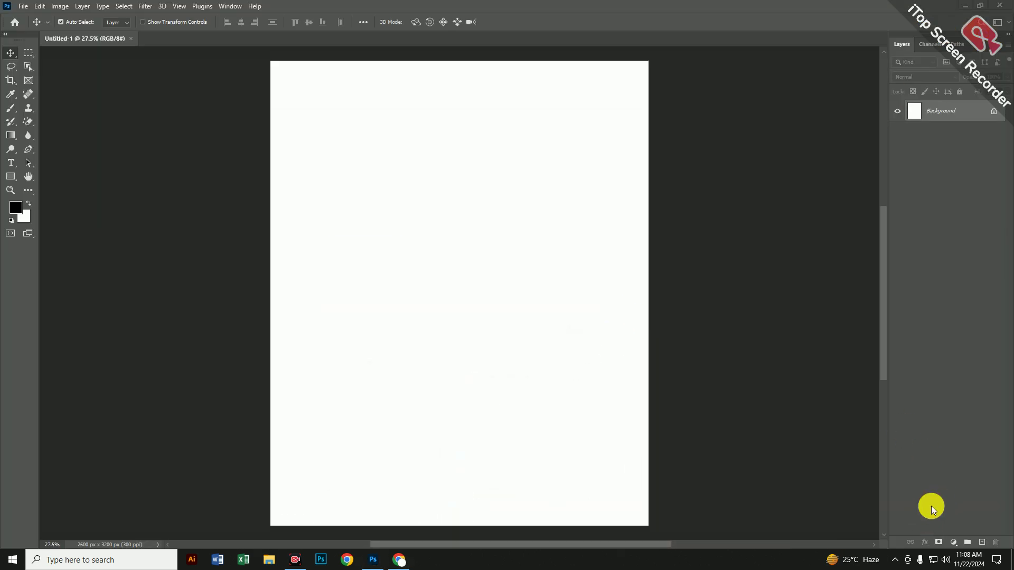
left_click(957, 547)
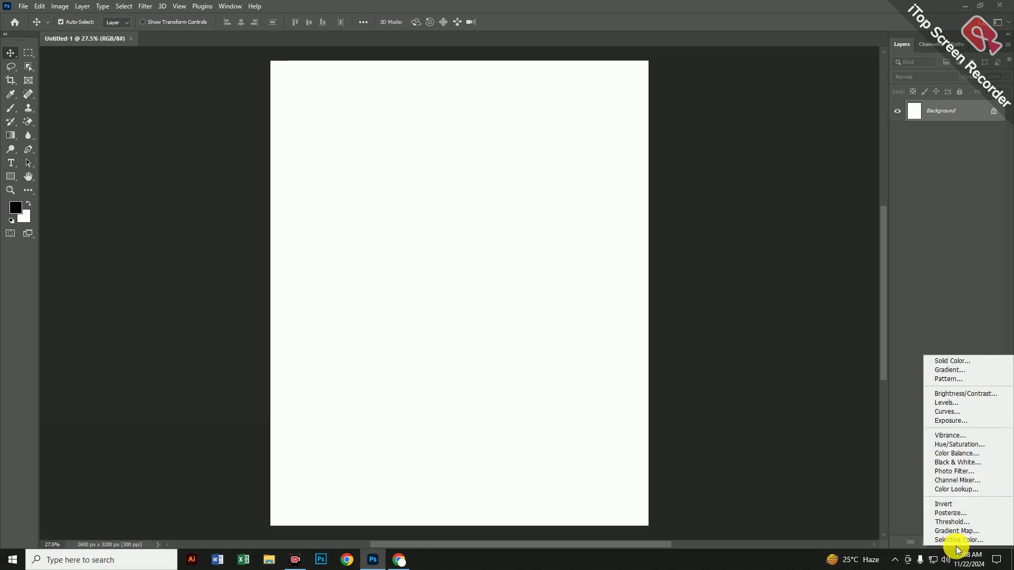
left_click(958, 369)
left_click(583, 160)
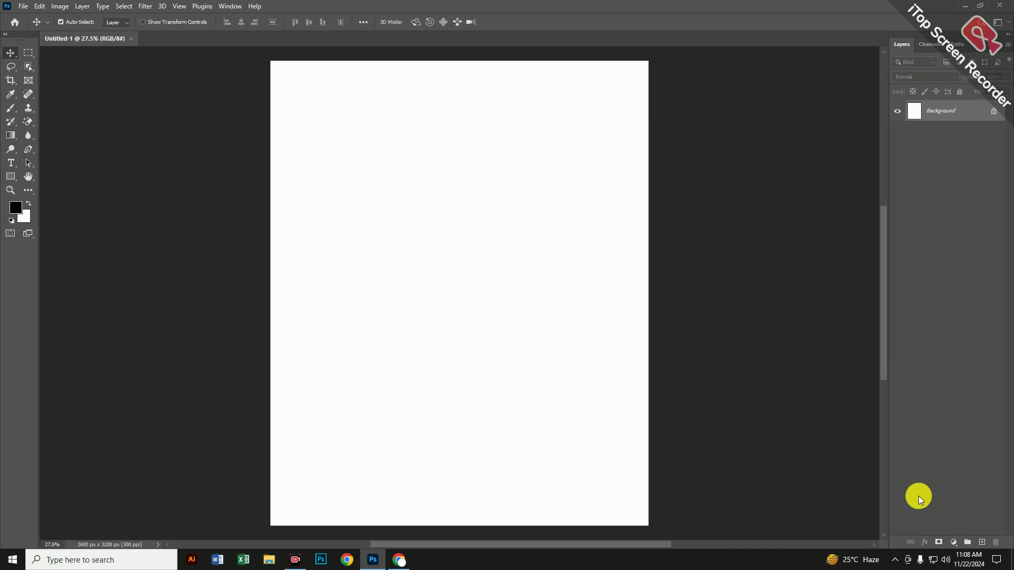
- Add a Solid Color fill layer above the background in light turquoise, 9ef4e9
left_click(953, 543)
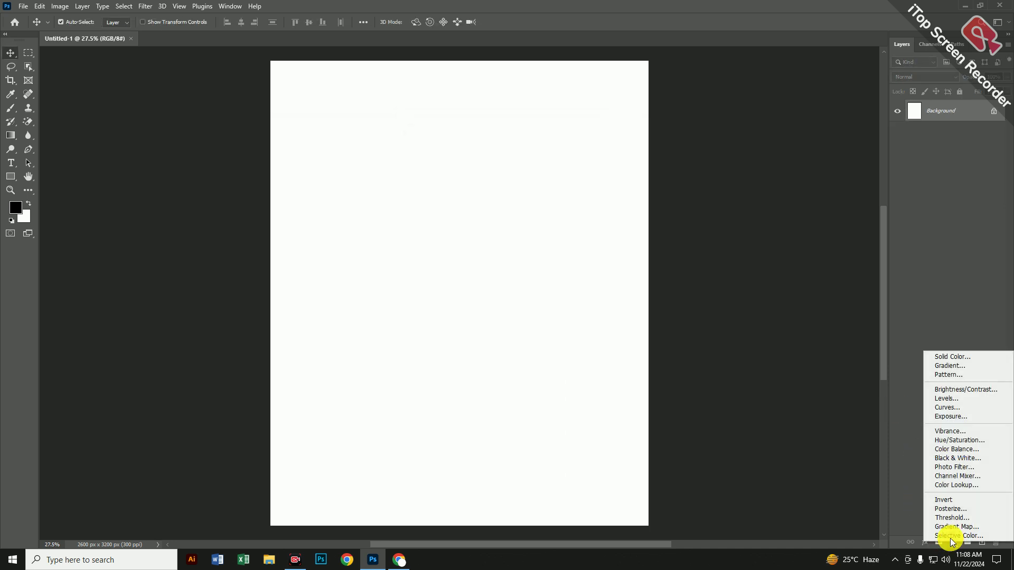
left_click(970, 356)
left_click(513, 181)
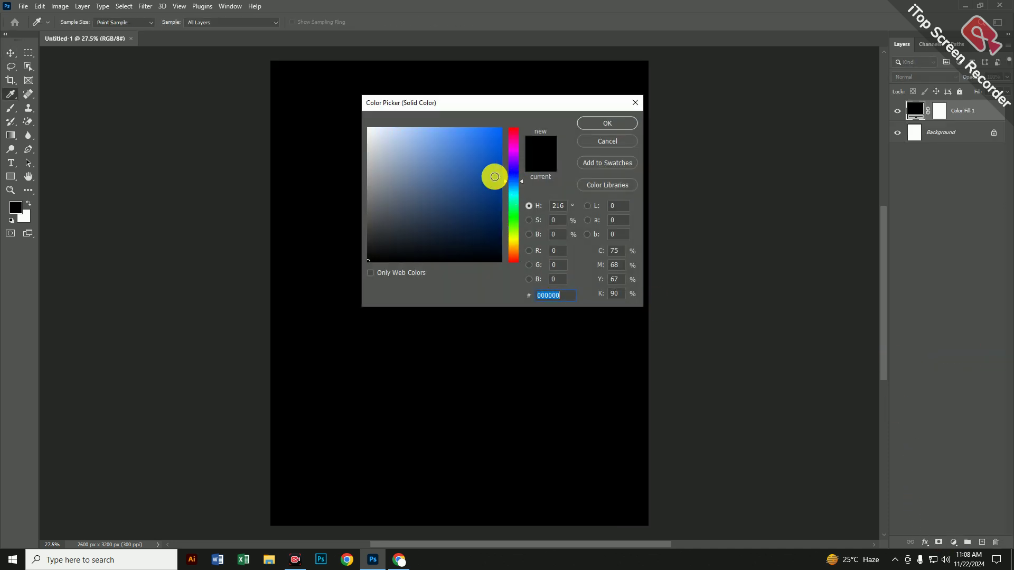
left_click(468, 136)
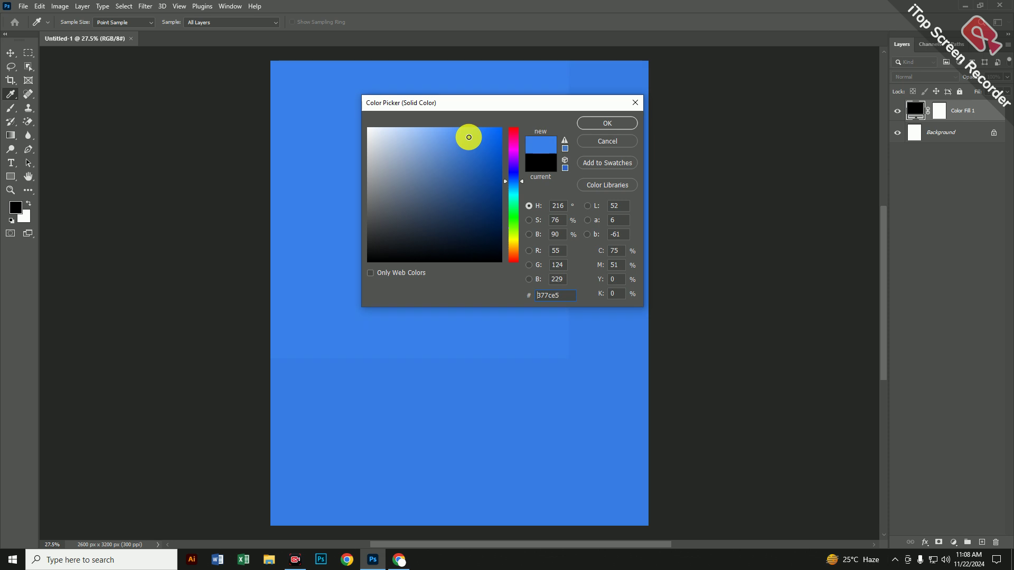
left_click(518, 199)
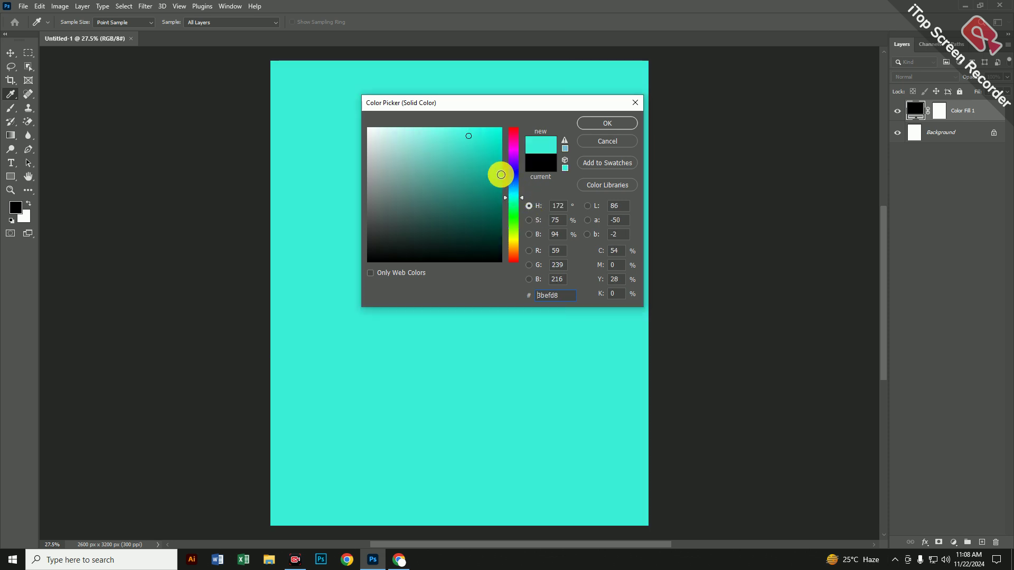
left_click(465, 135)
mouse_move(465, 135)
left_mouse_down()
mouse_move(457, 159)
mouse_move(428, 136)
mouse_move(429, 121)
mouse_move(414, 131)
left_mouse_up()
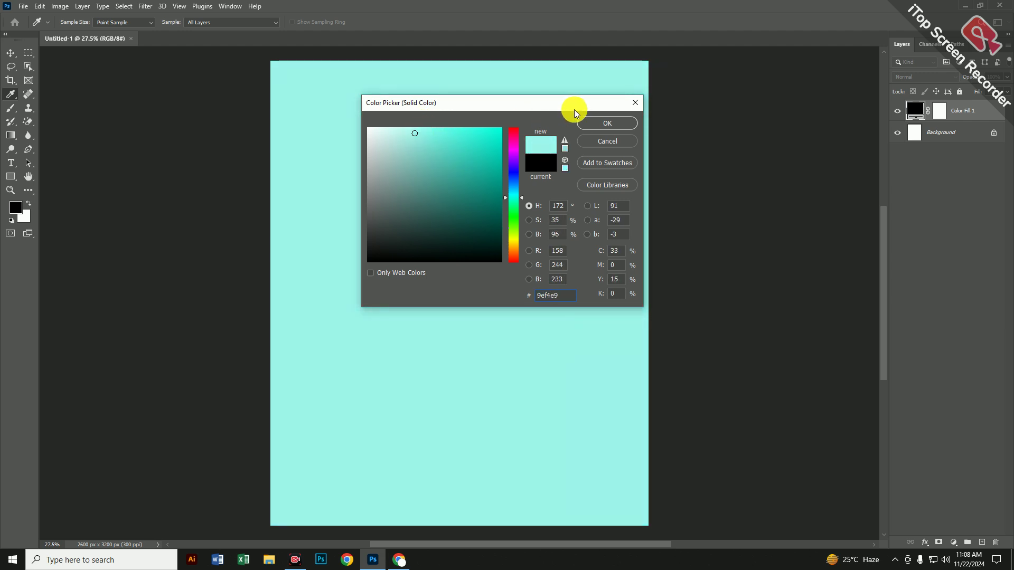
left_click(594, 119)
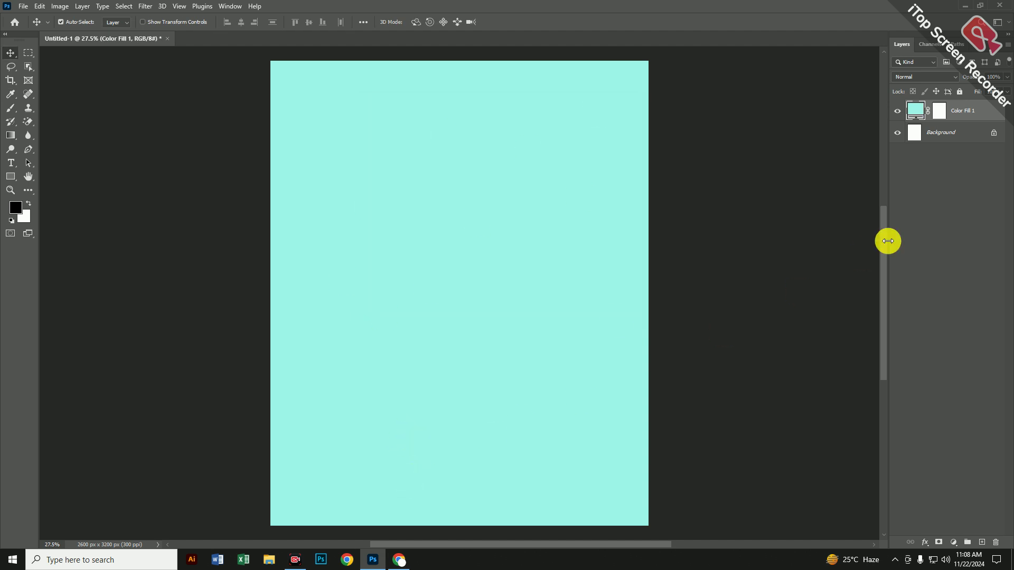
- Switch to Chrome, copy the green, yellow and black hoodie image from the pin, and paste it into the Photoshop document
left_click(389, 557)
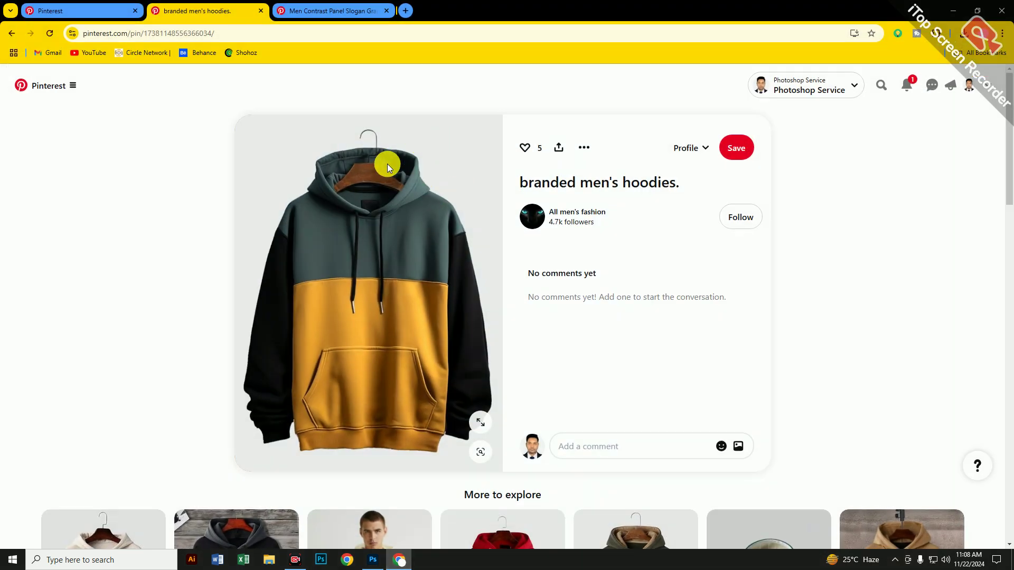
right_click(369, 186)
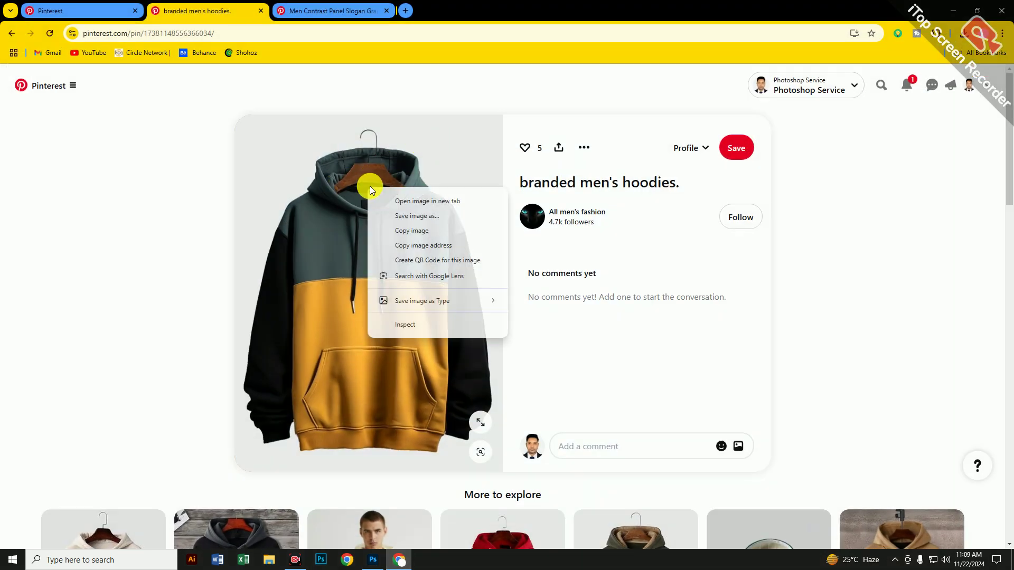
left_click(425, 232)
left_click(373, 559)
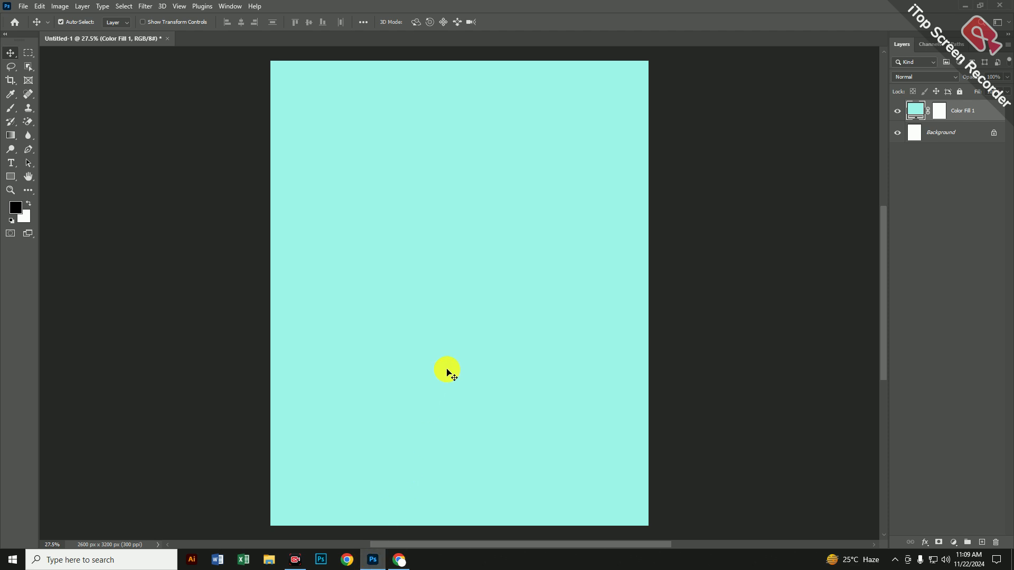
key("ctrl+v")
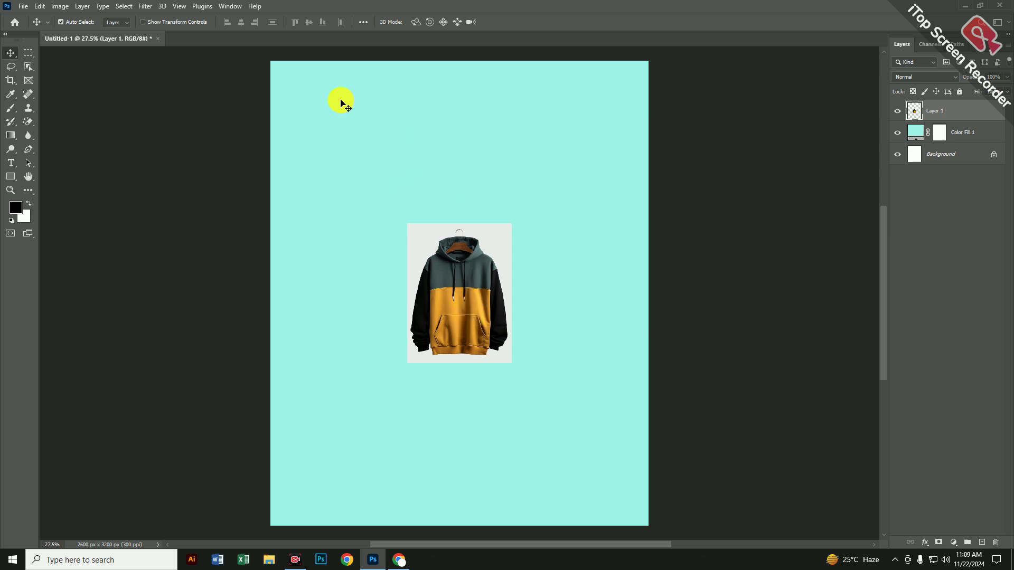
- Show the Properties panel, float its group beside the canvas, and remove the background from the hoodie layer
left_click(237, 7)
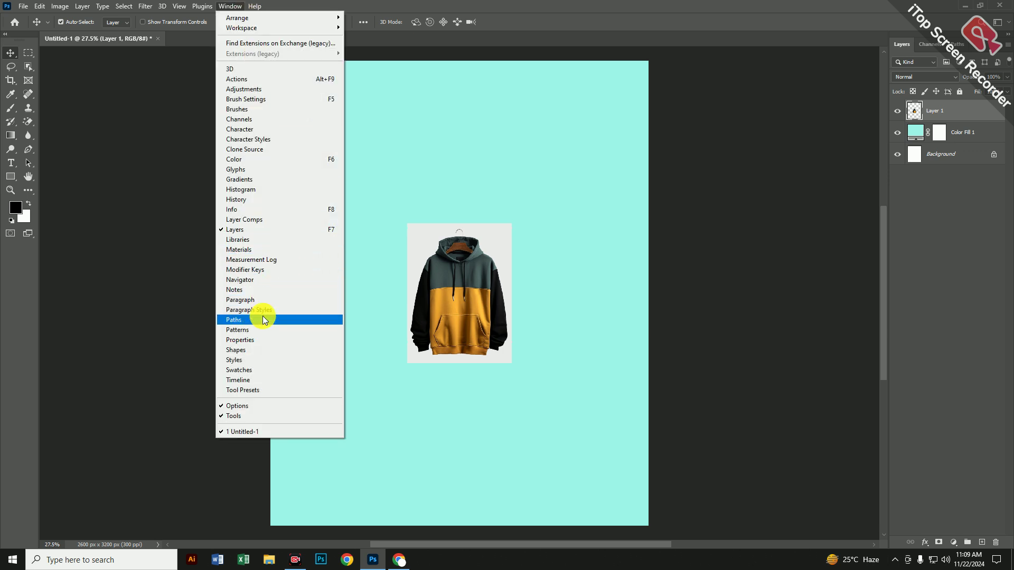
left_click(262, 340)
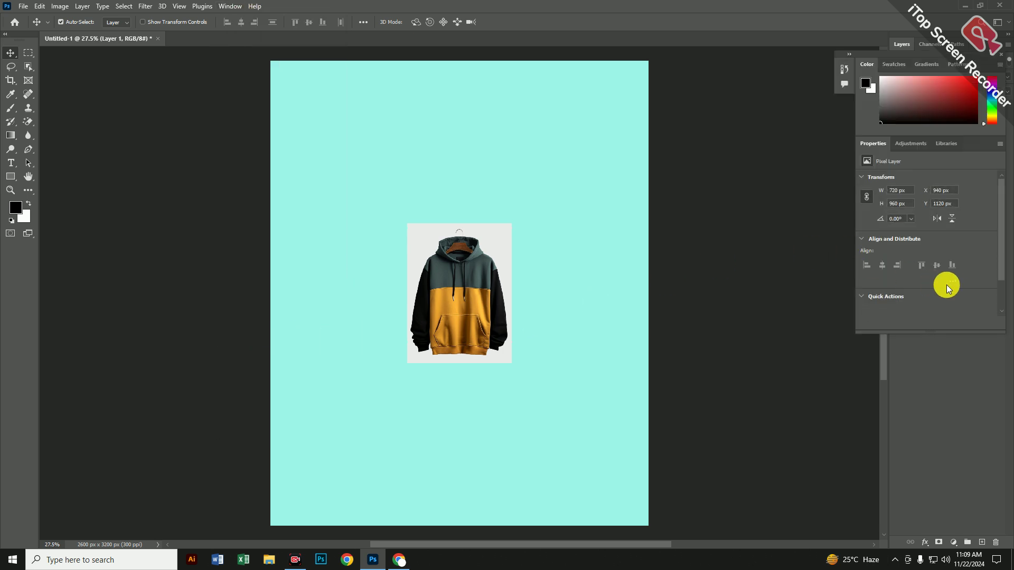
scroll(947, 285, "down", 2)
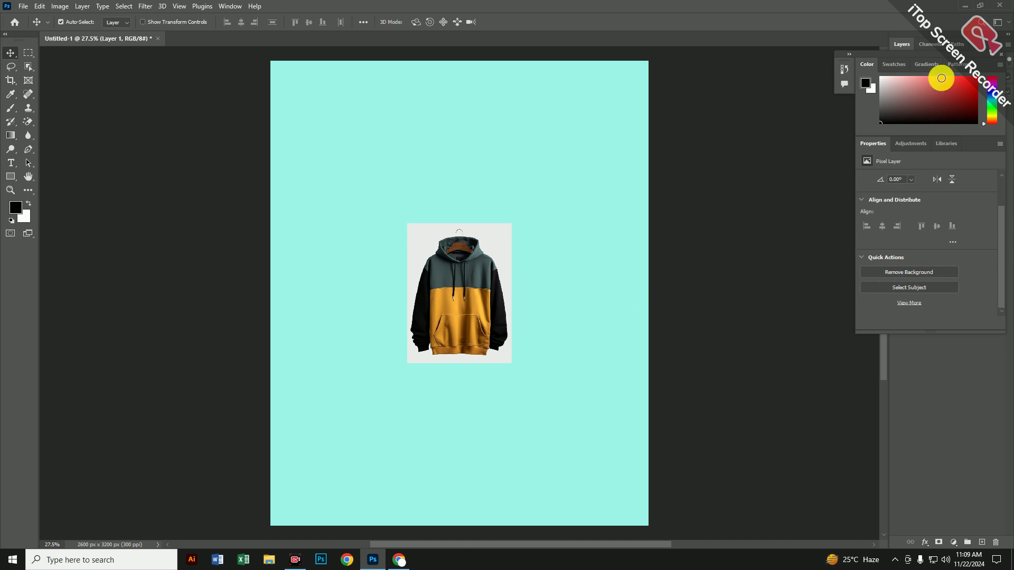
left_click_drag(933, 51, 778, 80)
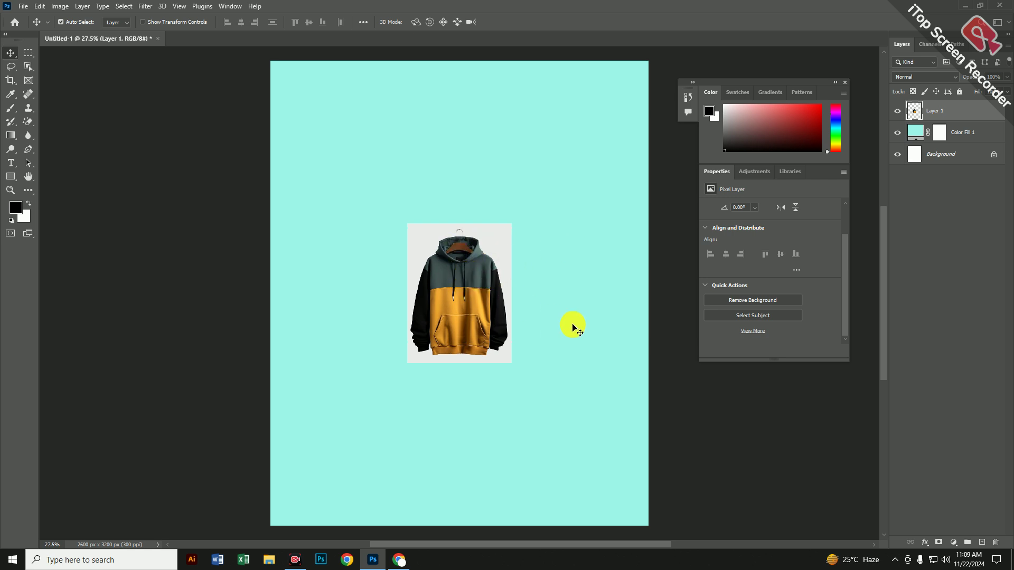
left_click(735, 300)
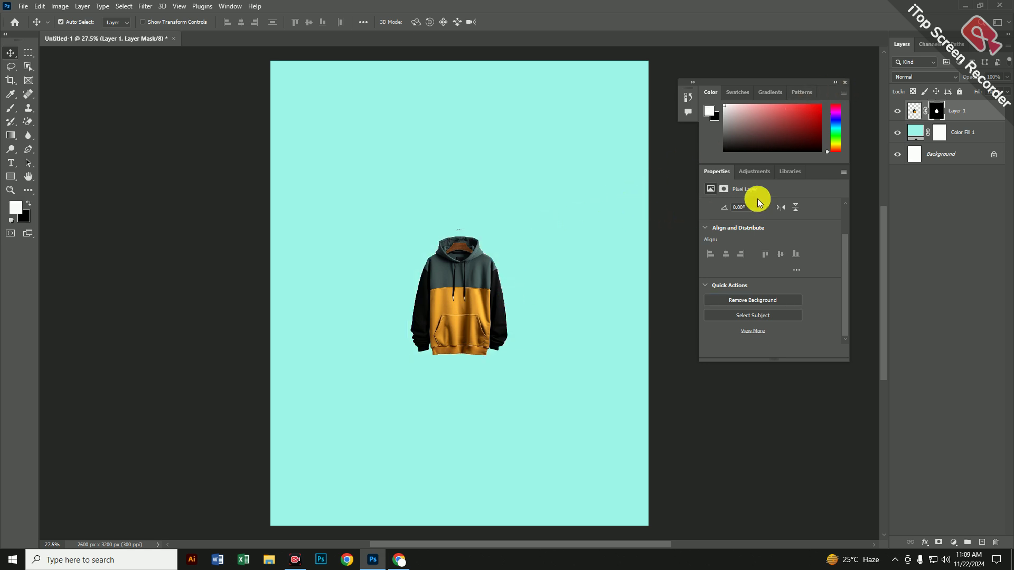
- Detach Properties into its own floating panel and close the remaining Color and Libraries panel group
left_click_drag(717, 172, 737, 189)
left_click(827, 83)
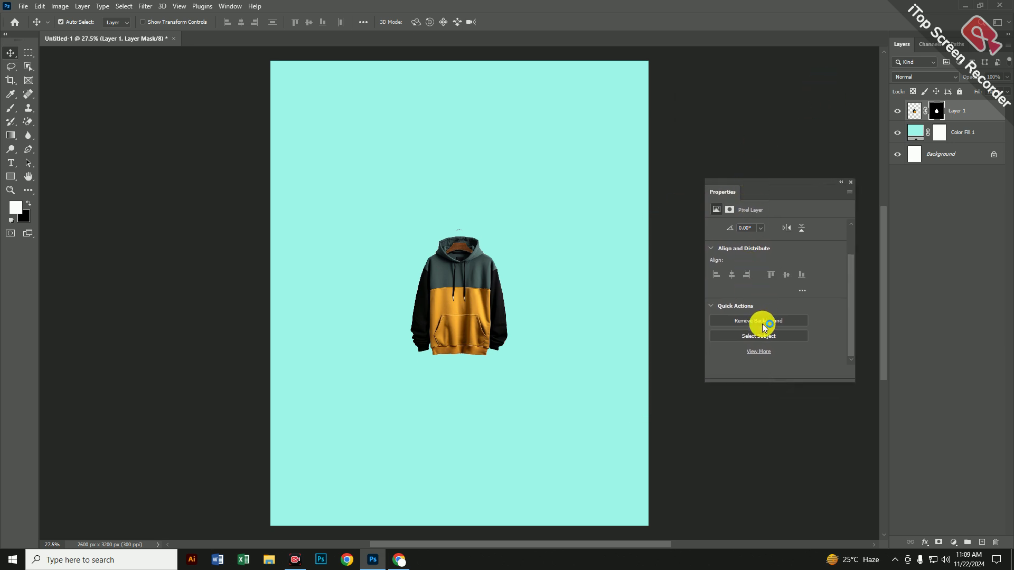
- Inspect the hoodie cutout up close and convert its masked layer to a smart object
scroll(452, 301, "up", 5)
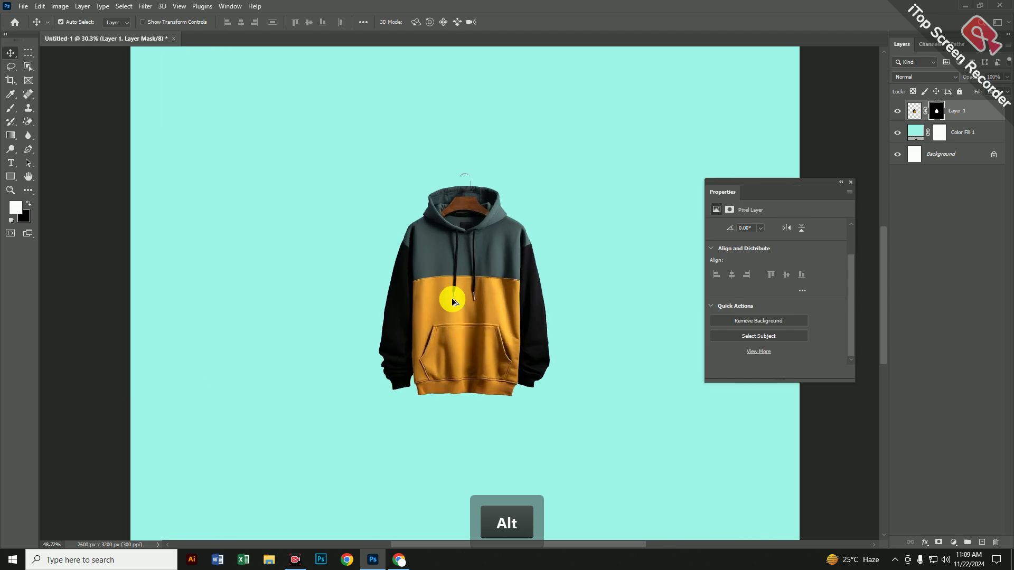
scroll(451, 300, "up", 8)
scroll(452, 302, "down", 10)
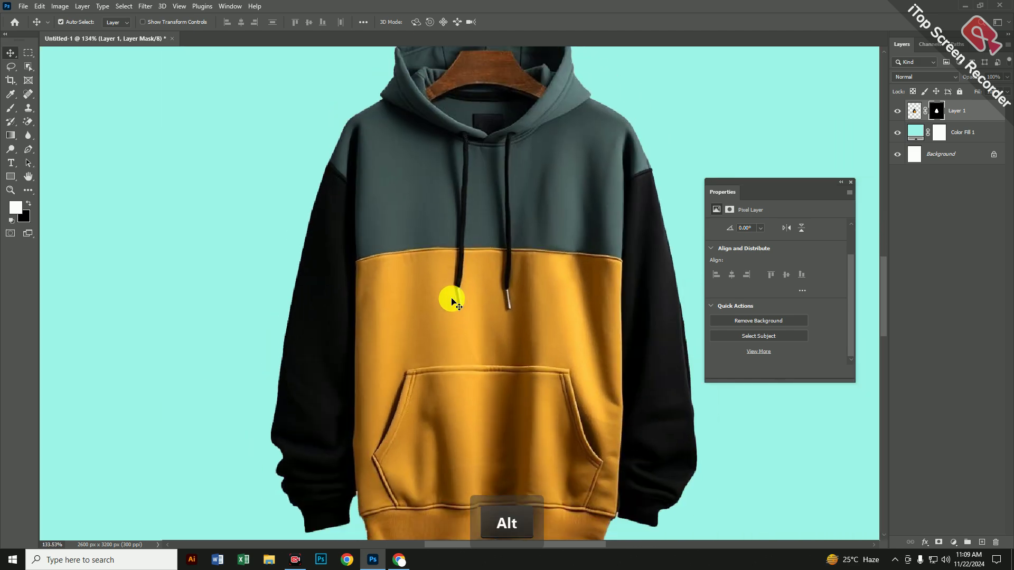
right_click(983, 109)
left_click(875, 249)
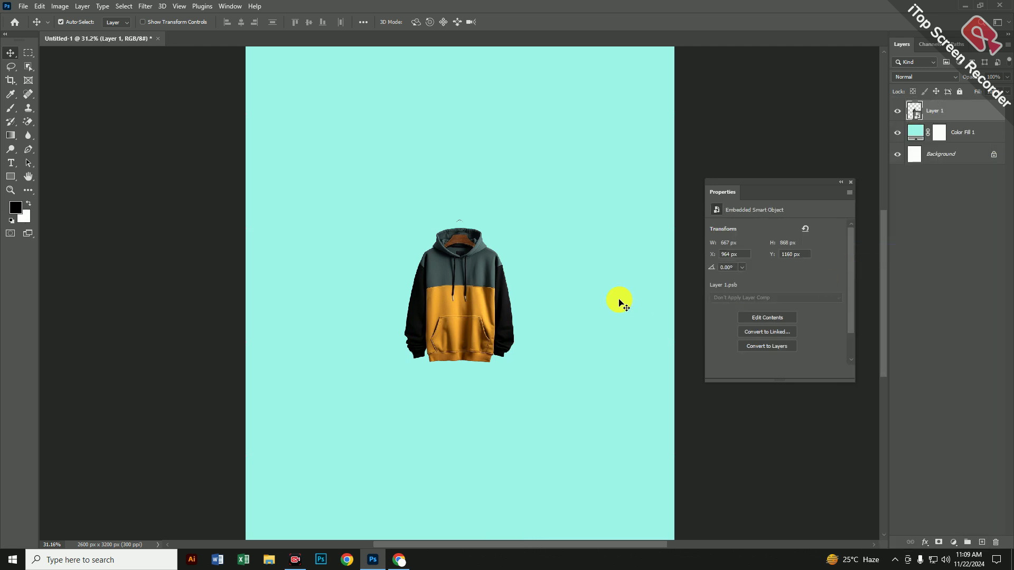
- Enlarge the hoodie proportionally to about 1381 x 1799 px with Free Transform and position it near the canvas centre
key("ctrl+t")
left_click_drag(456, 364, 457, 477)
left_click_drag(466, 222, 460, 177)
key("Return")
left_click_drag(485, 246, 487, 233)
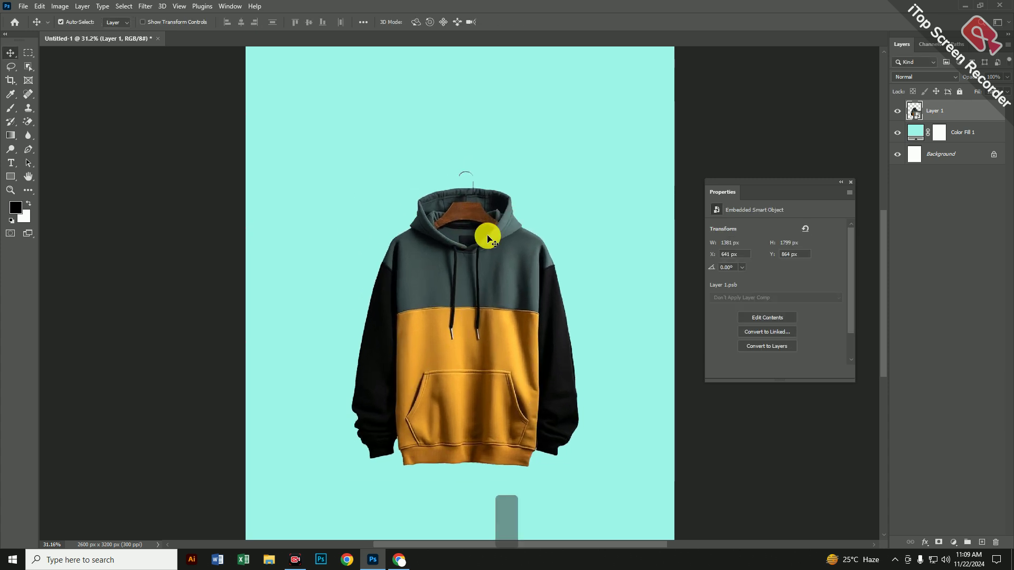
- Show the rulers and place a vertical guide at the horizontal centre of the canvas
scroll(486, 233, "down", 2)
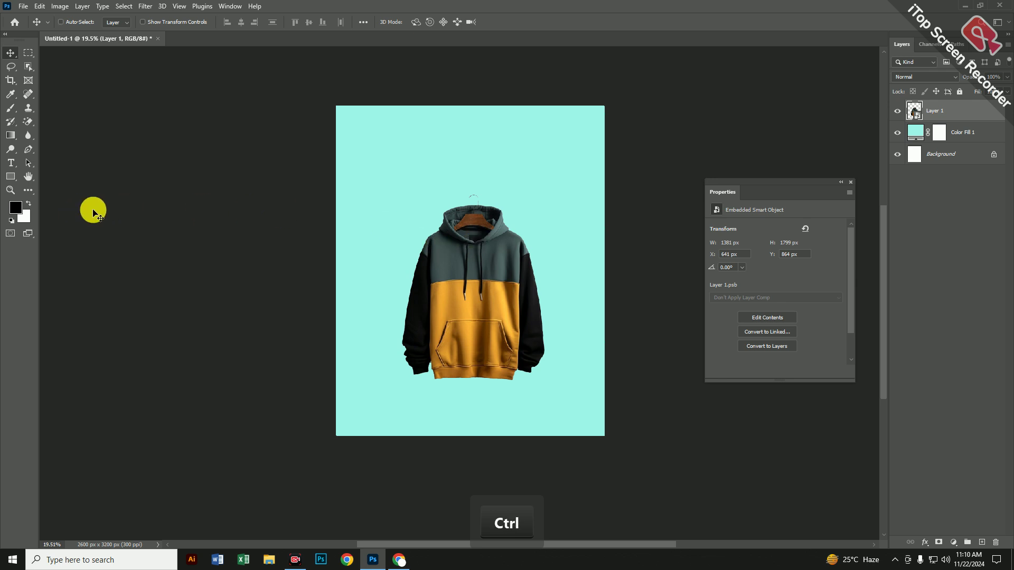
key("ctrl+r")
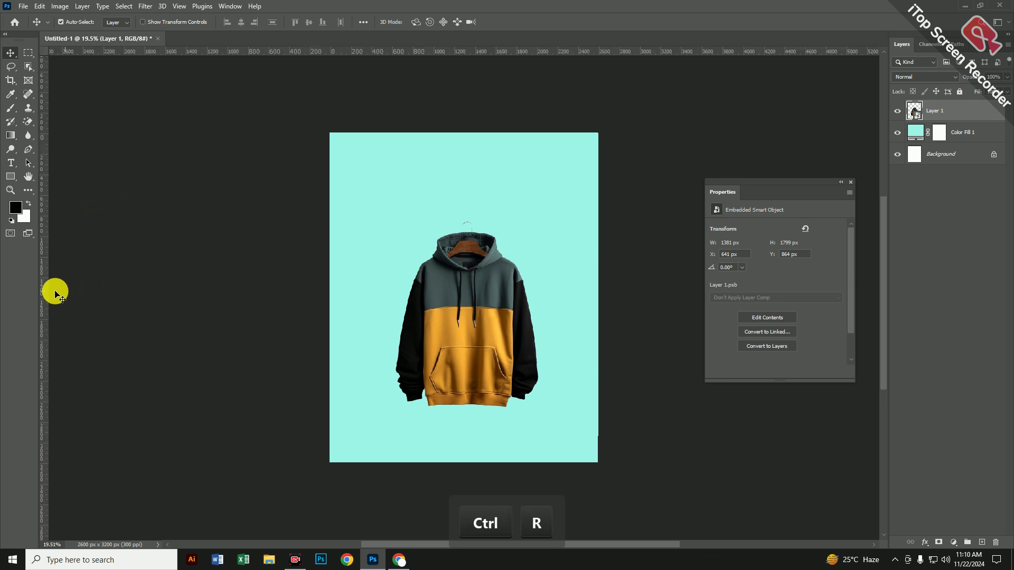
left_click_drag(42, 291, 469, 290)
- Scale the hoodie to about 212.88% and move it slightly above the canvas middle, centred on the vertical guide
key("alt")
scroll(482, 291, "up", 2)
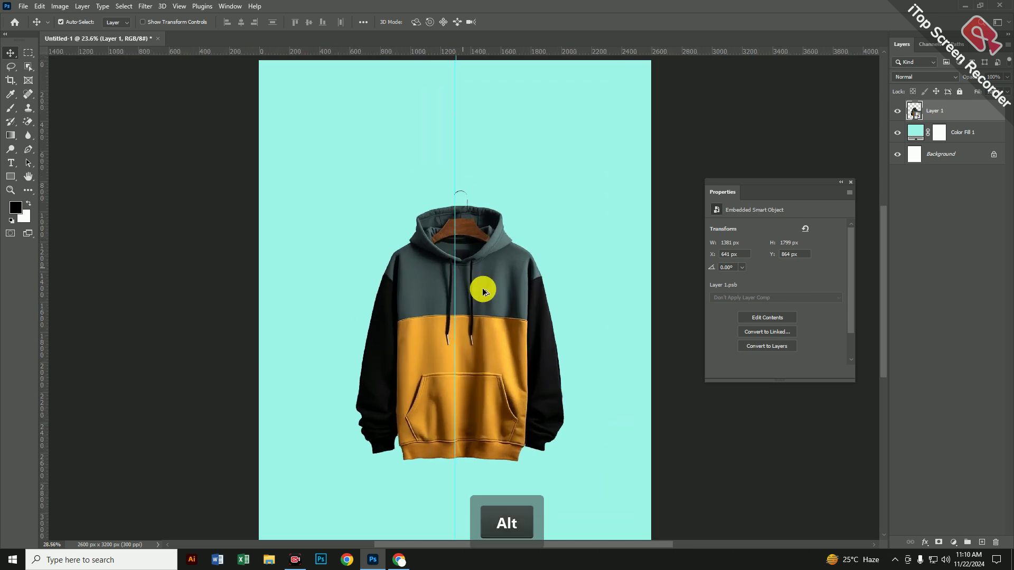
key("ctrl+t")
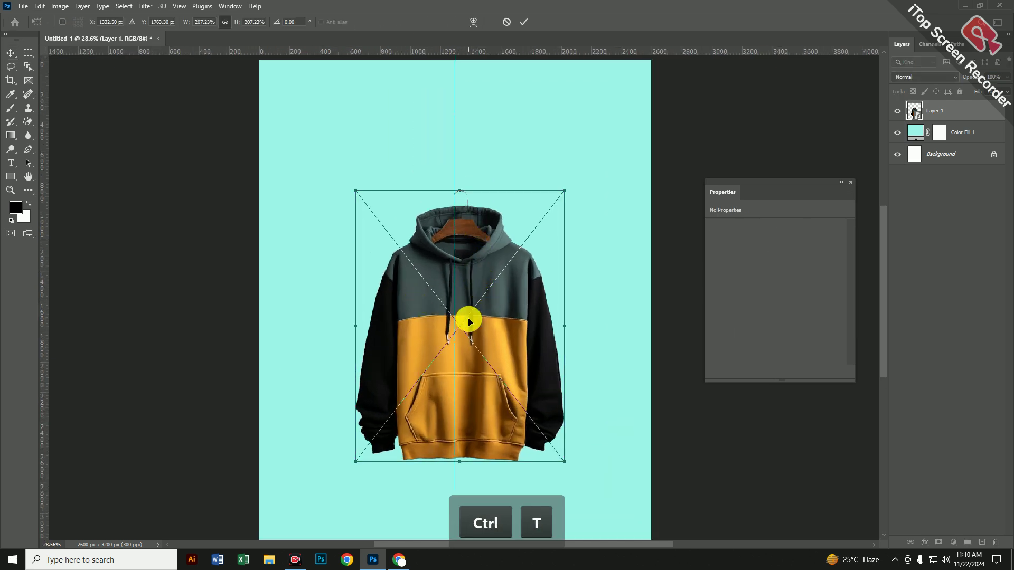
left_click_drag(454, 466, 457, 473)
key("Return")
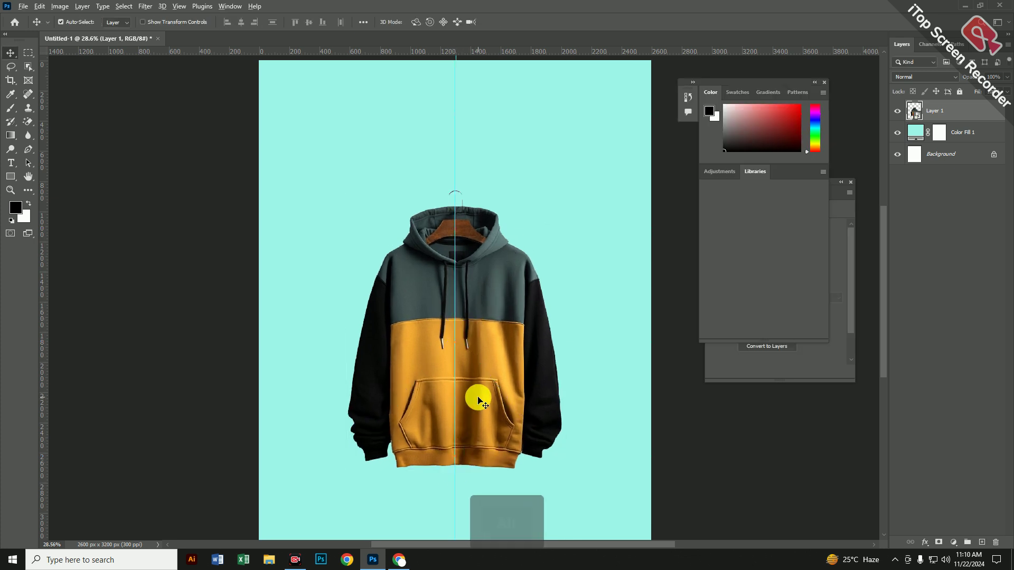
scroll(486, 402, "down", 1)
scroll(487, 343, "up", 1)
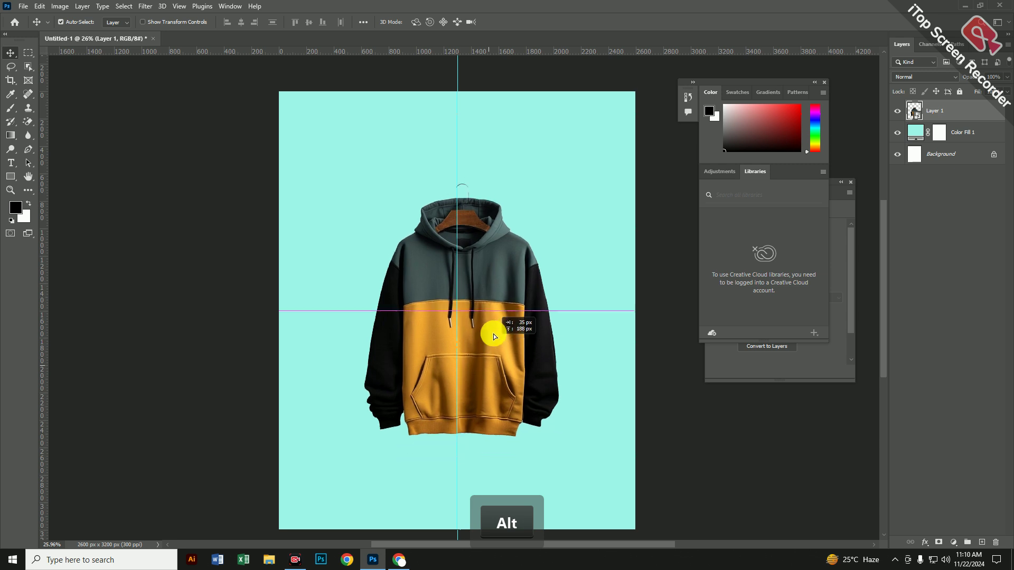
key("ctrl+t")
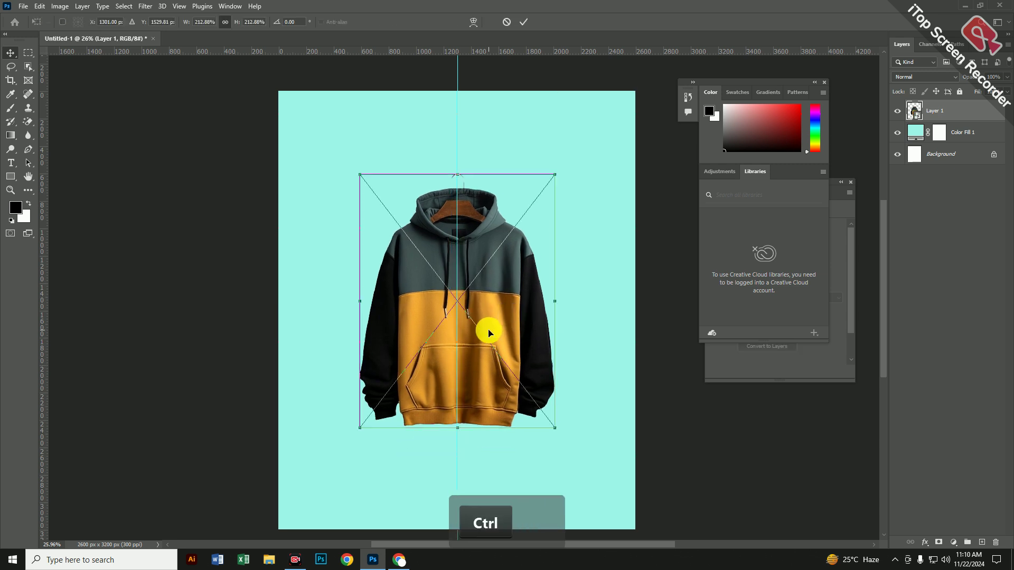
double_click(487, 333)
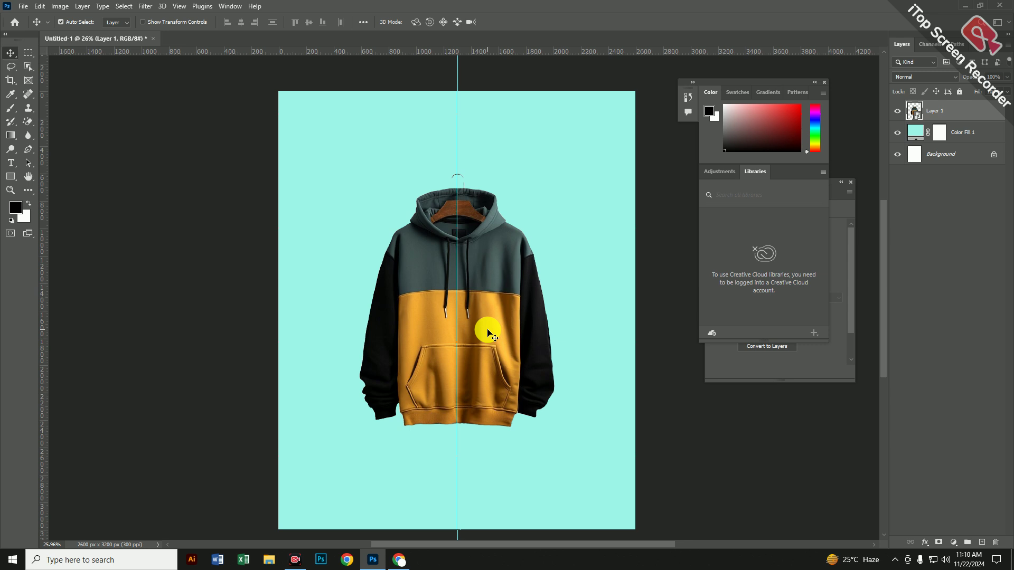
- Sample the dark green of the hoodie's chest as the foreground color with the Eyedropper tool
scroll(493, 240, "up", 2)
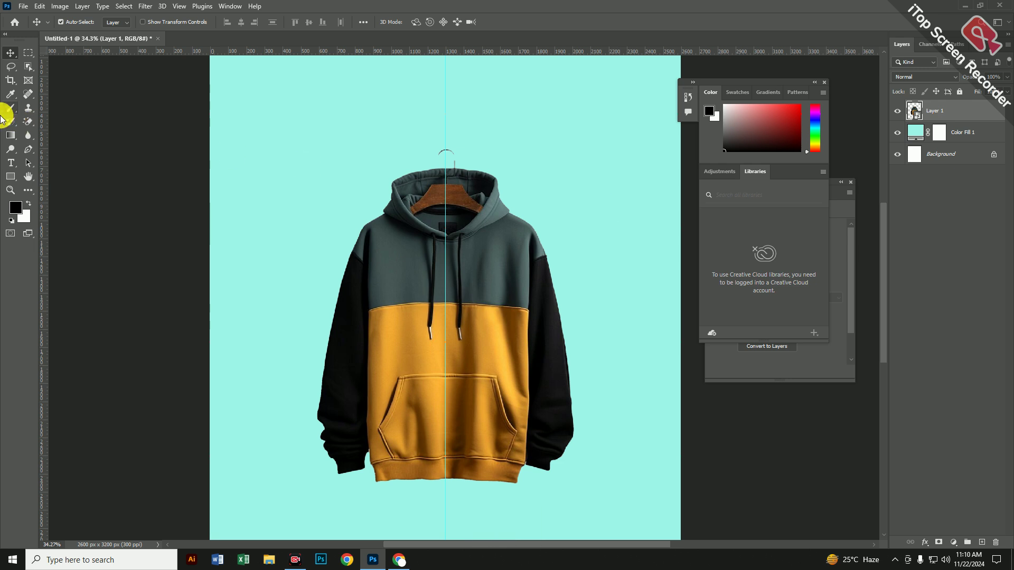
left_click(17, 96)
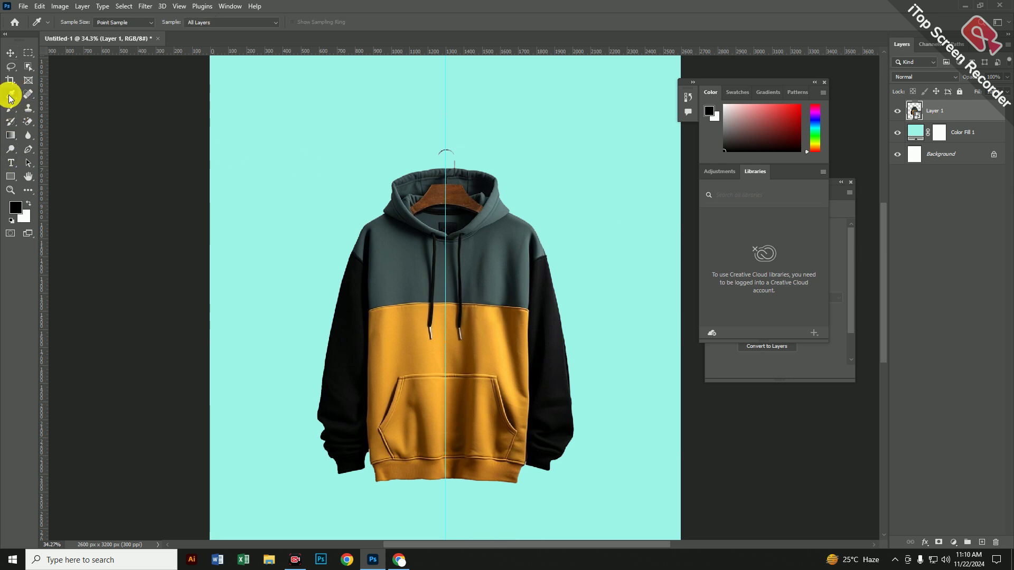
right_click(9, 99)
left_click(53, 95)
left_click(403, 251)
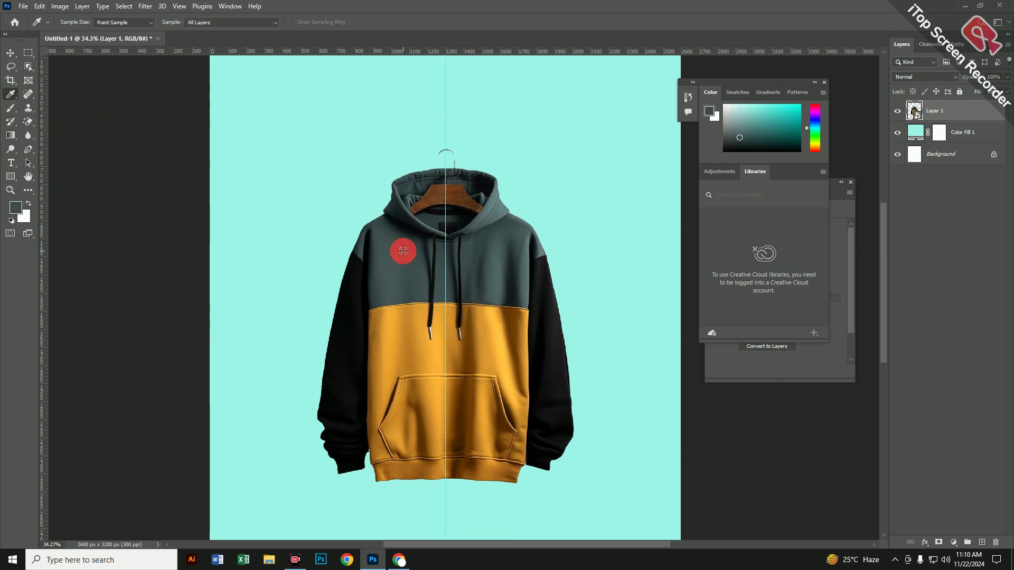
- Recolor the solid color fill layer to the muted grey-green 8aacaa, based on the sampled hoodie green
double_click(923, 132)
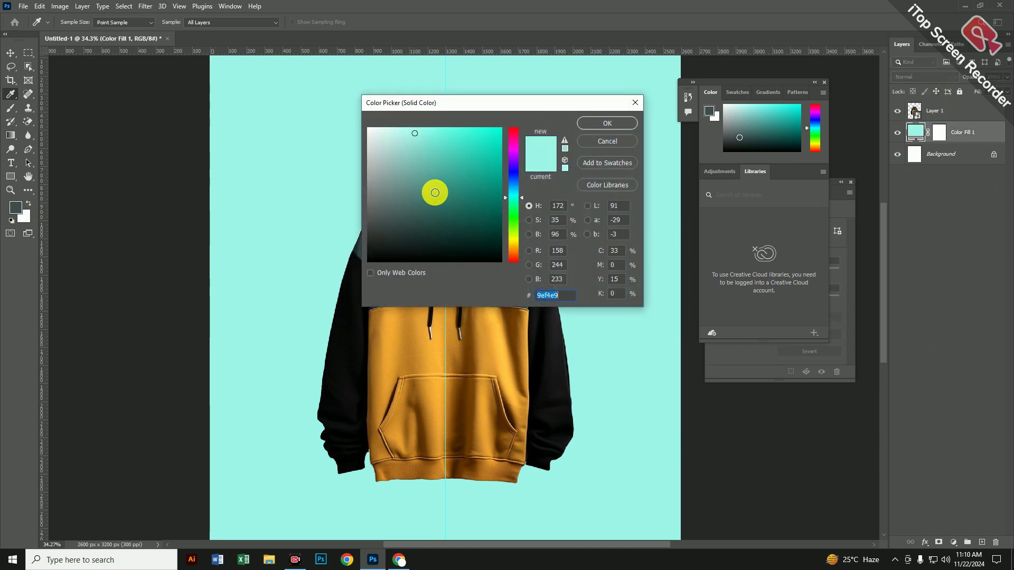
left_click(16, 210)
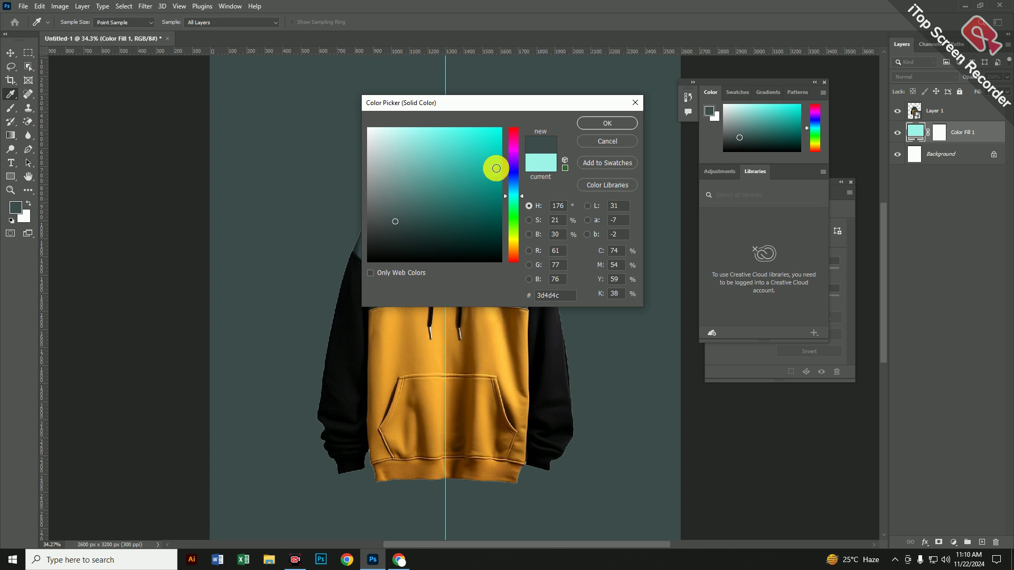
left_click_drag(381, 203, 393, 172)
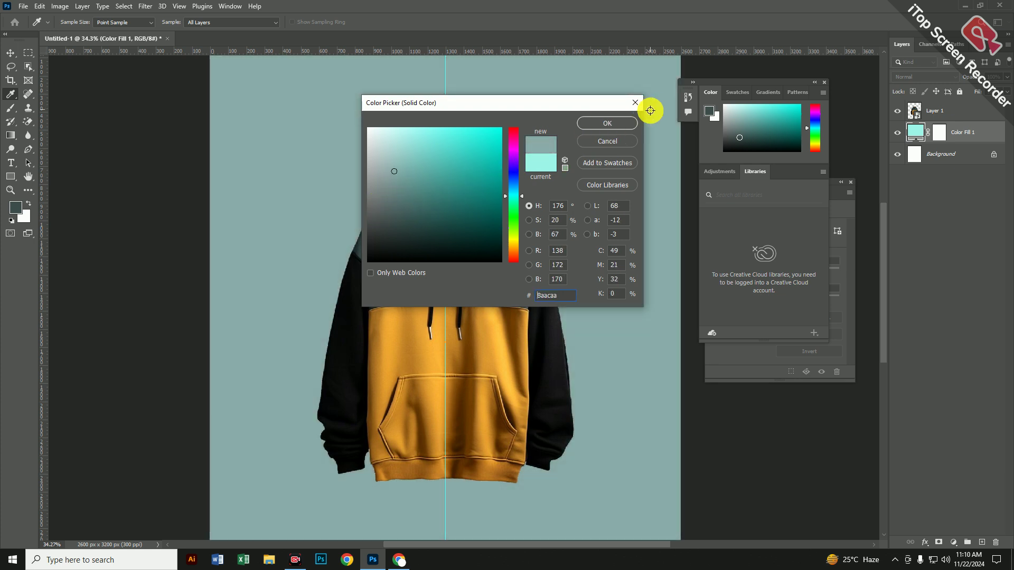
left_click(627, 125)
scroll(489, 256, "down", 2)
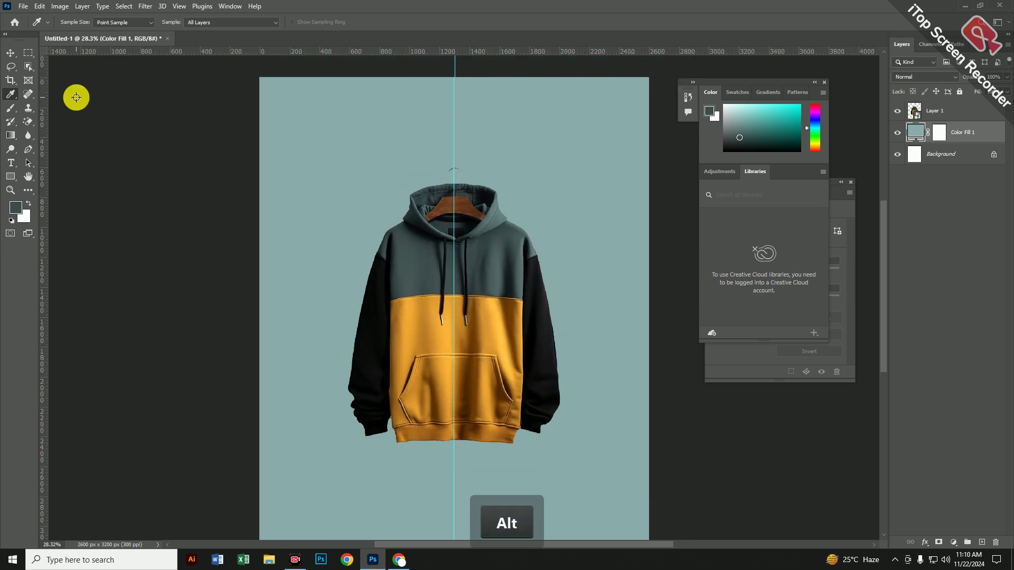
left_click(8, 51)
- Draw a rectangle of about 2380 x 2952 px behind the hoodie, inset from the canvas edges, and round its corners
scroll(521, 351, "down", 2)
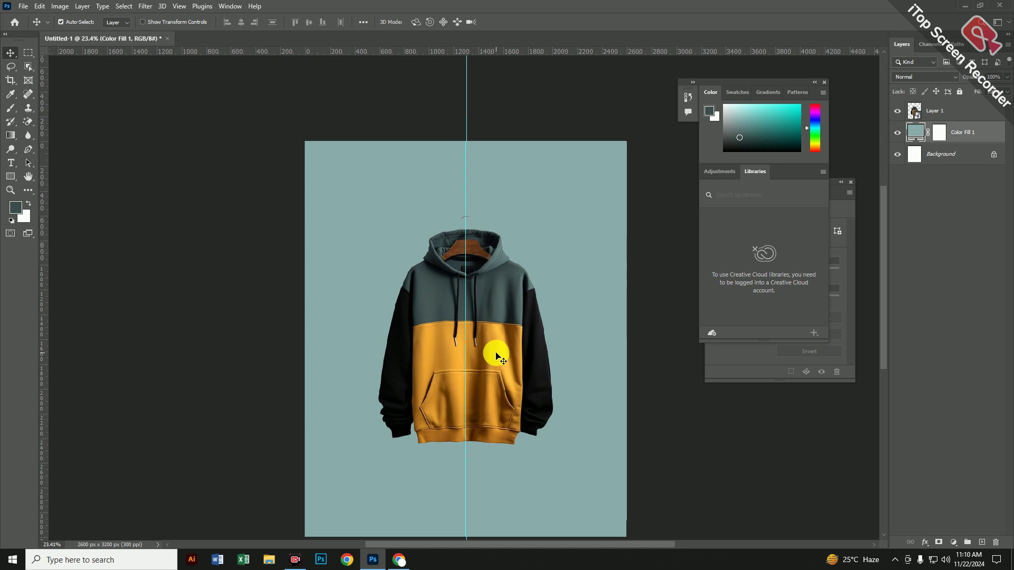
scroll(496, 353, "up", 1)
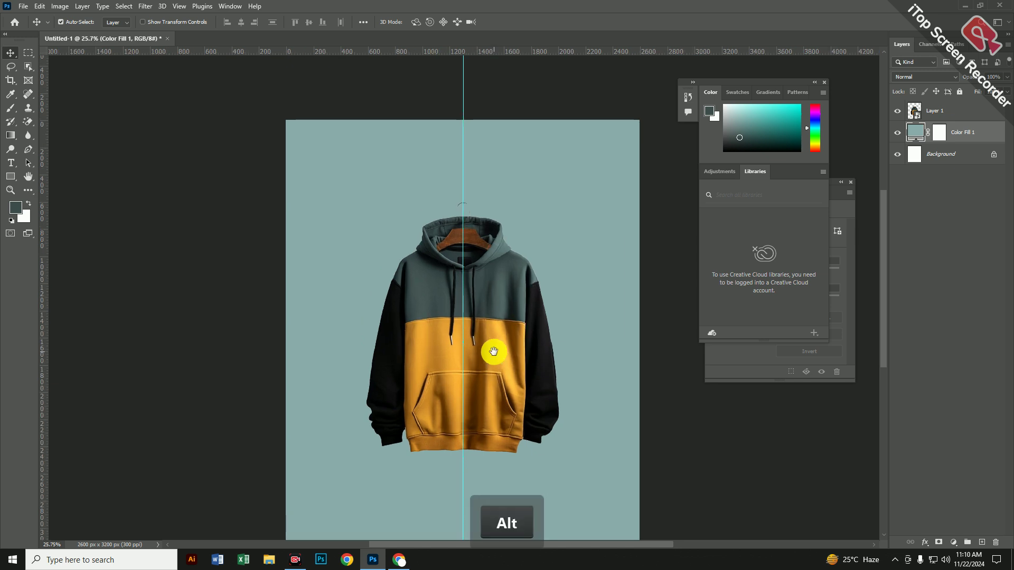
left_click_drag(494, 349, 492, 315)
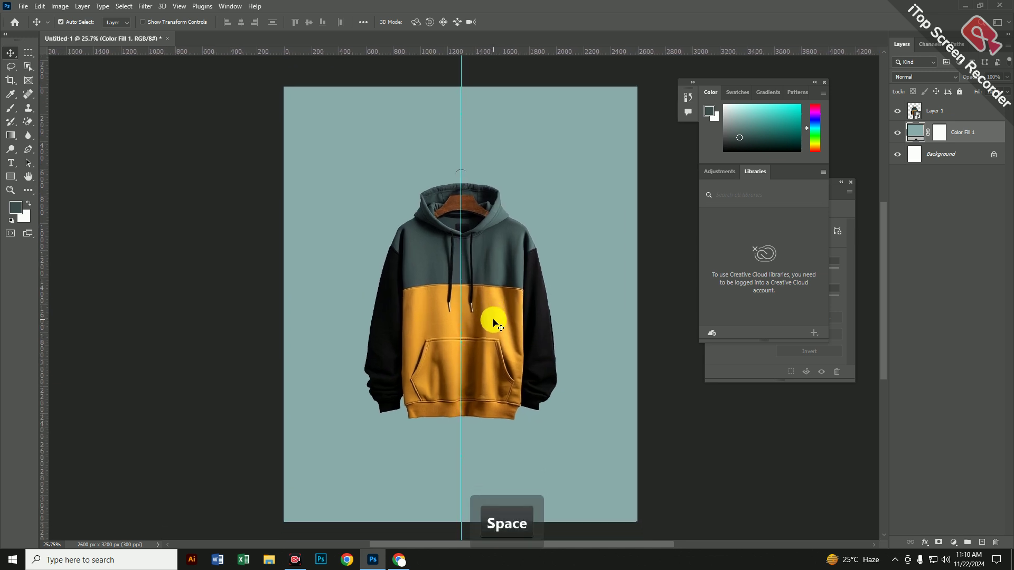
left_click_drag(10, 177, 29, 178)
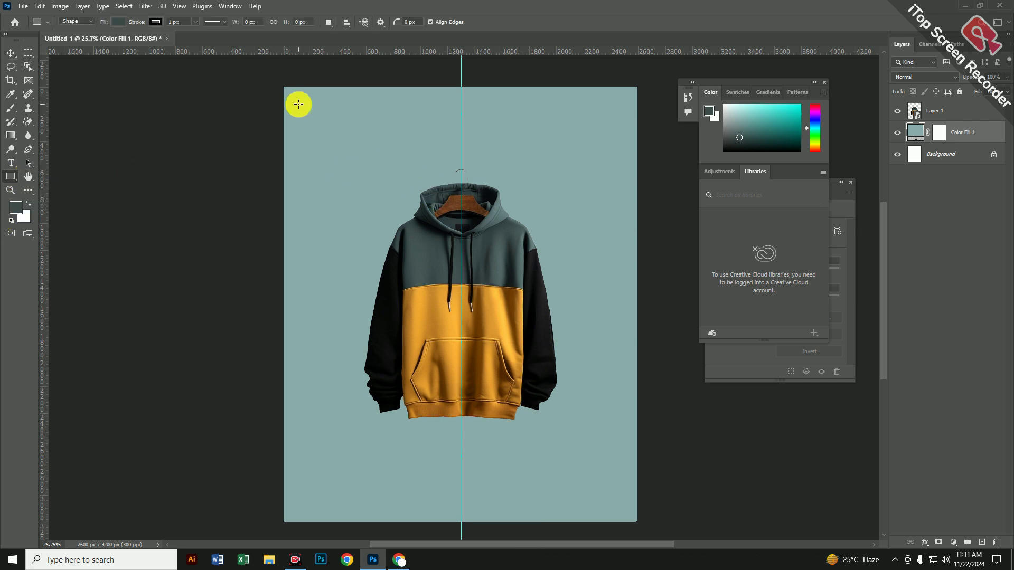
left_click_drag(297, 104, 622, 505)
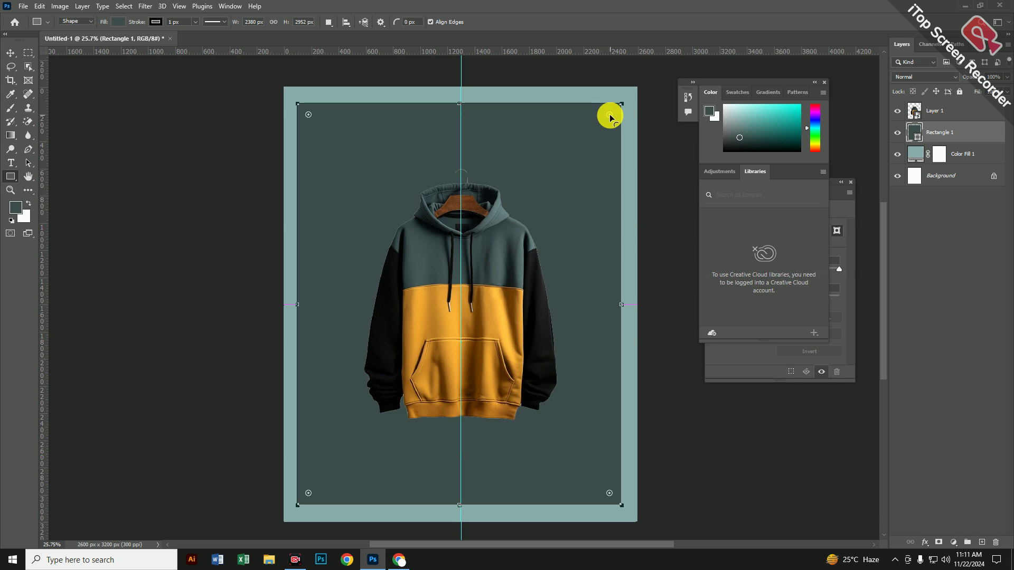
left_click_drag(610, 115, 600, 129)
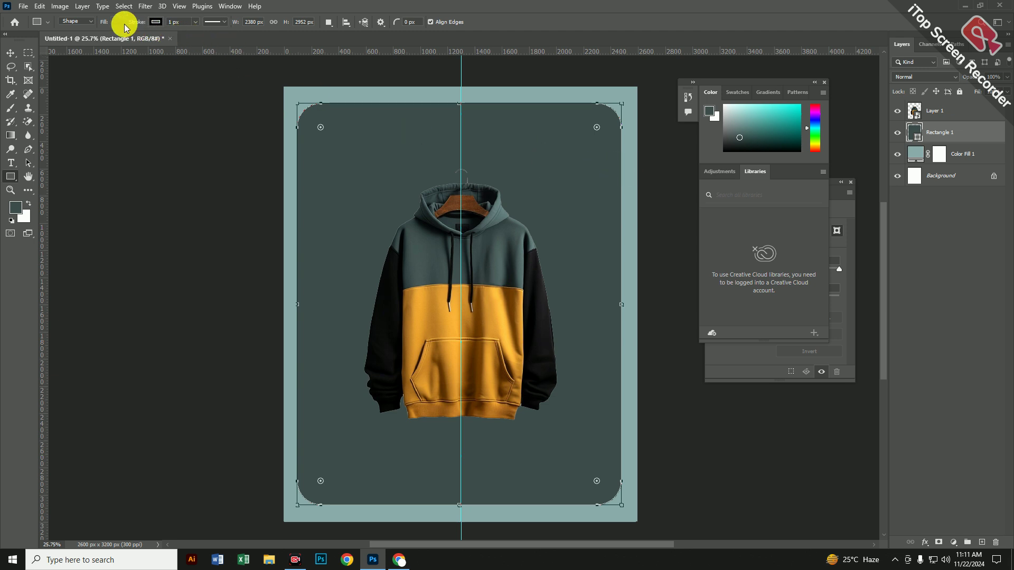
- Change the rounded rectangle's fill to near-white and lower its layer opacity to make it a translucent frame
left_click(124, 24)
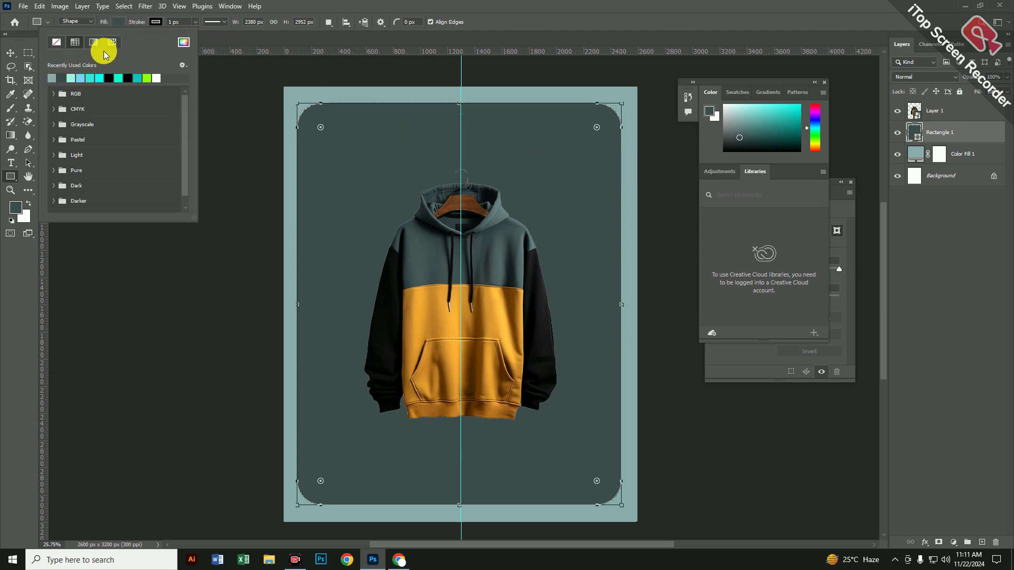
left_click(185, 45)
left_click(372, 125)
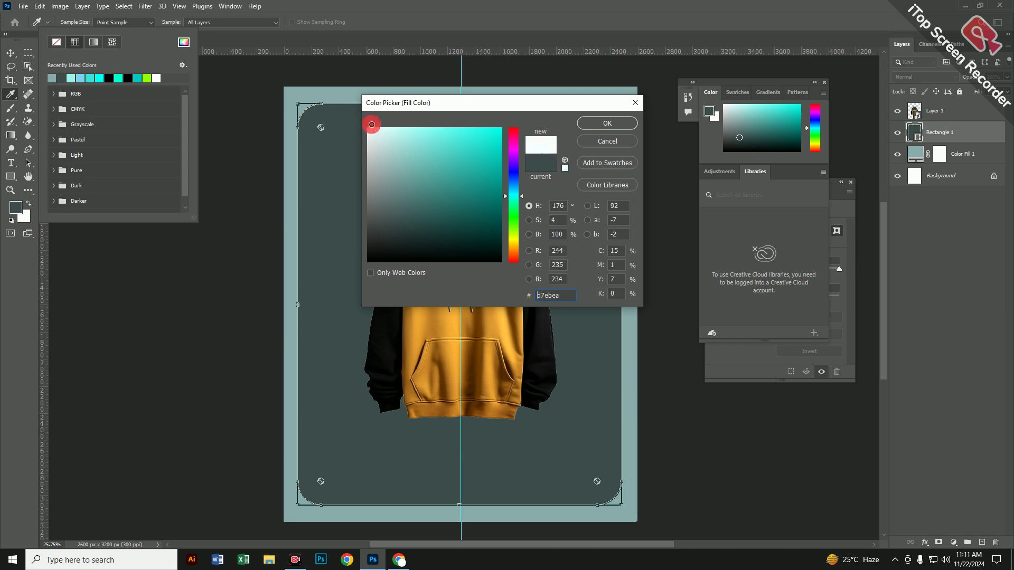
left_click(587, 125)
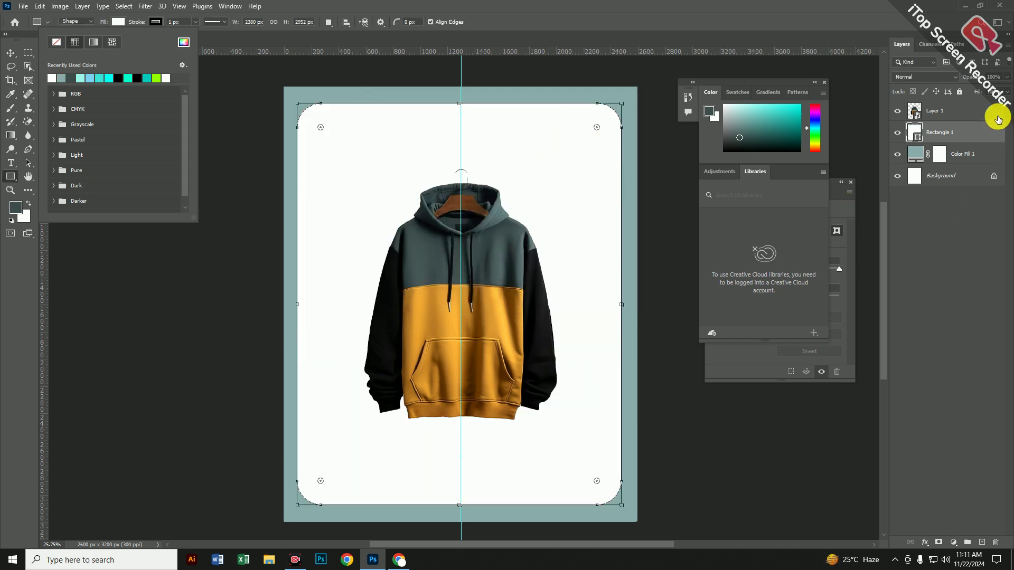
left_click(958, 78)
left_click_drag(957, 78, 978, 78)
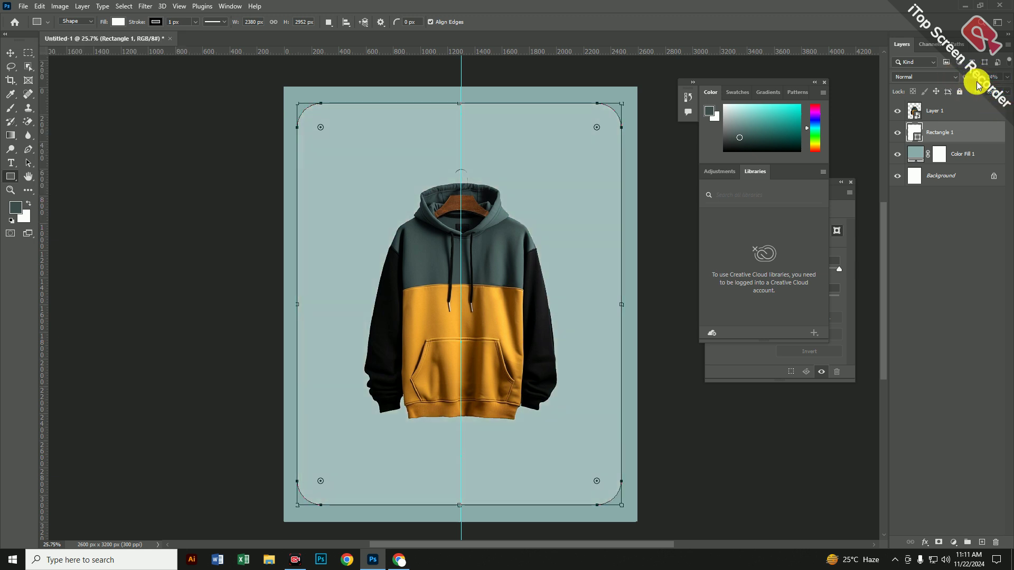
- Set the rounded frame's layer opacity to 56% and remove its stroke
mouse_move(978, 77)
left_mouse_down()
mouse_move(995, 78)
mouse_move(966, 93)
mouse_move(975, 97)
left_mouse_up()
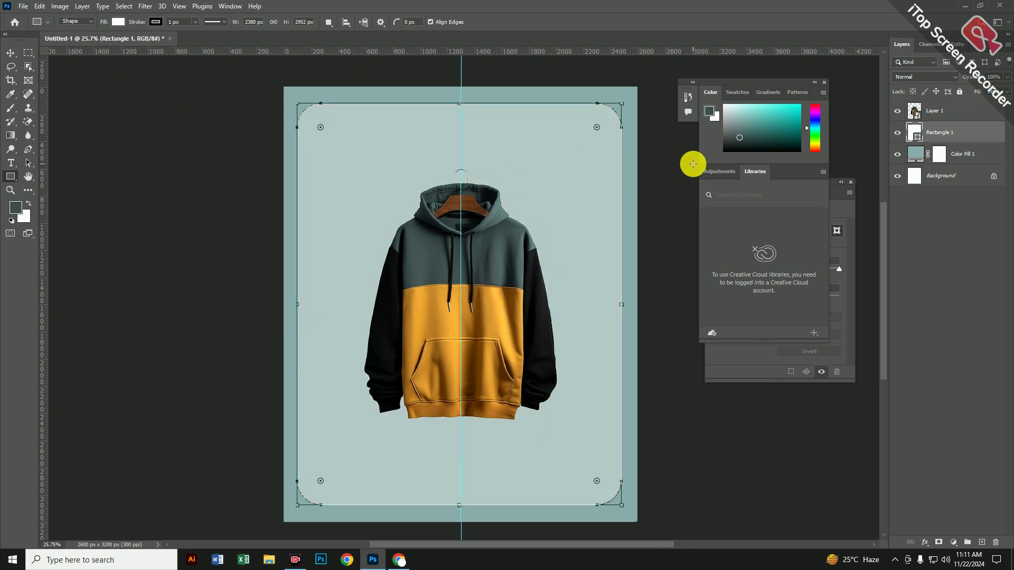
mouse_move(972, 77)
left_mouse_down()
mouse_move(959, 78)
mouse_move(970, 75)
left_mouse_up()
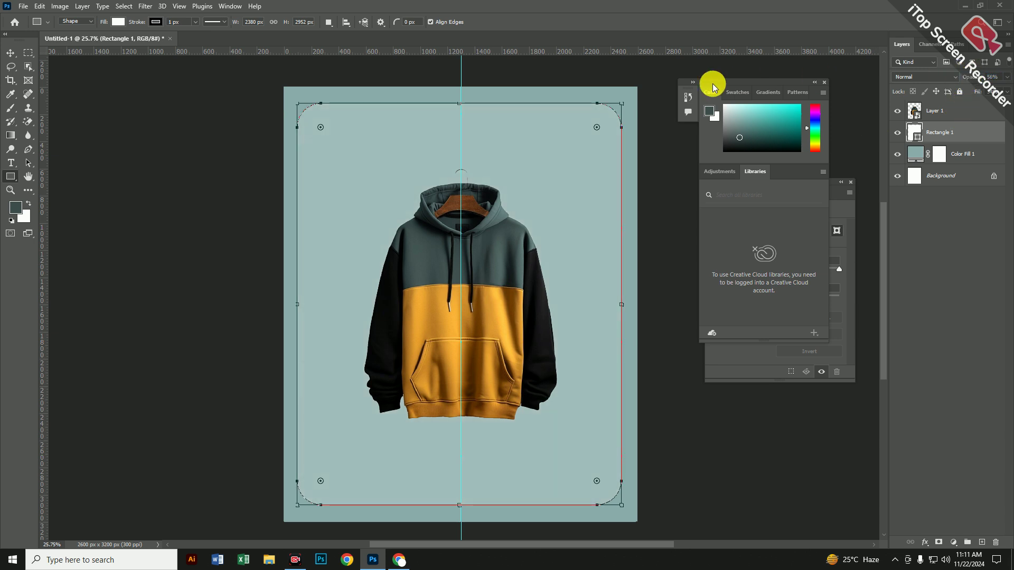
left_click(156, 22)
left_click(94, 43)
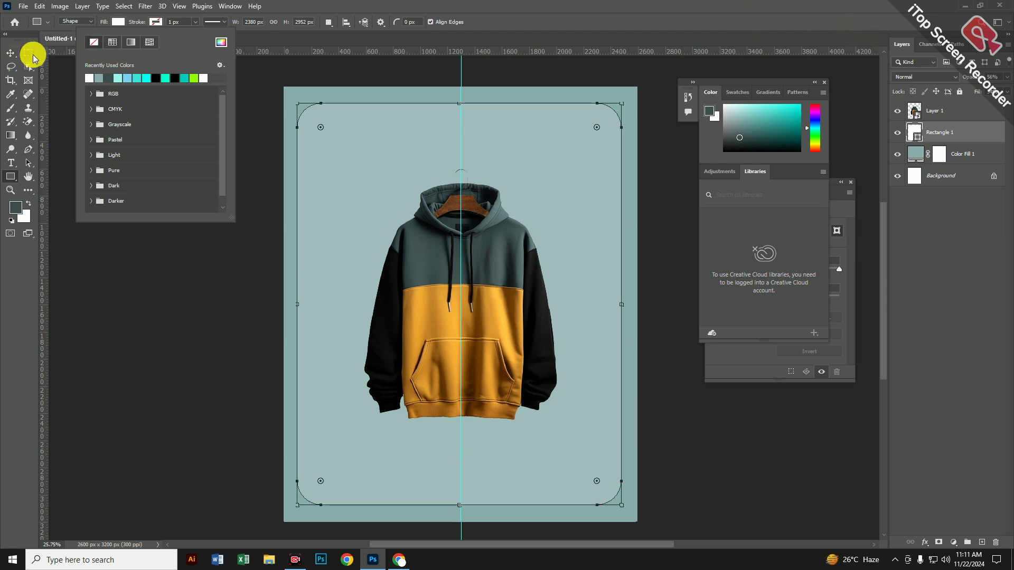
- Nudge the rounded frame slightly to the right so it is centred horizontally on the canvas
left_click(12, 55)
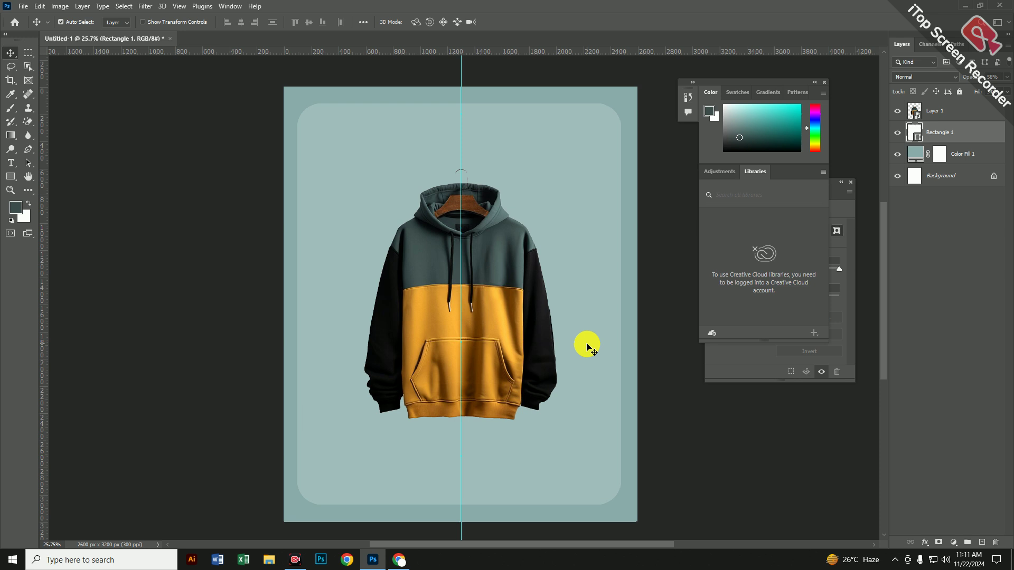
key("Right")
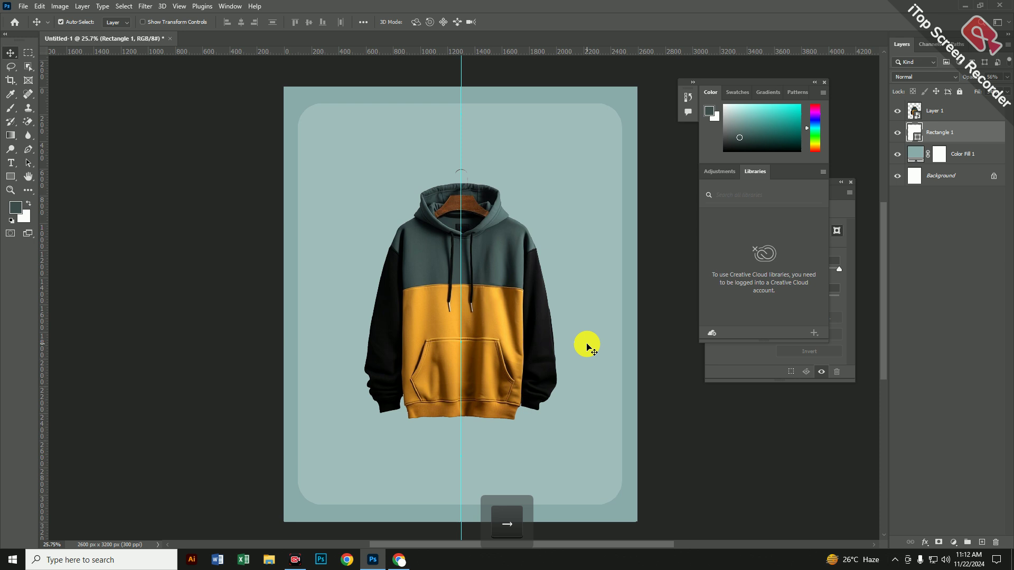
key("ctrl+t")
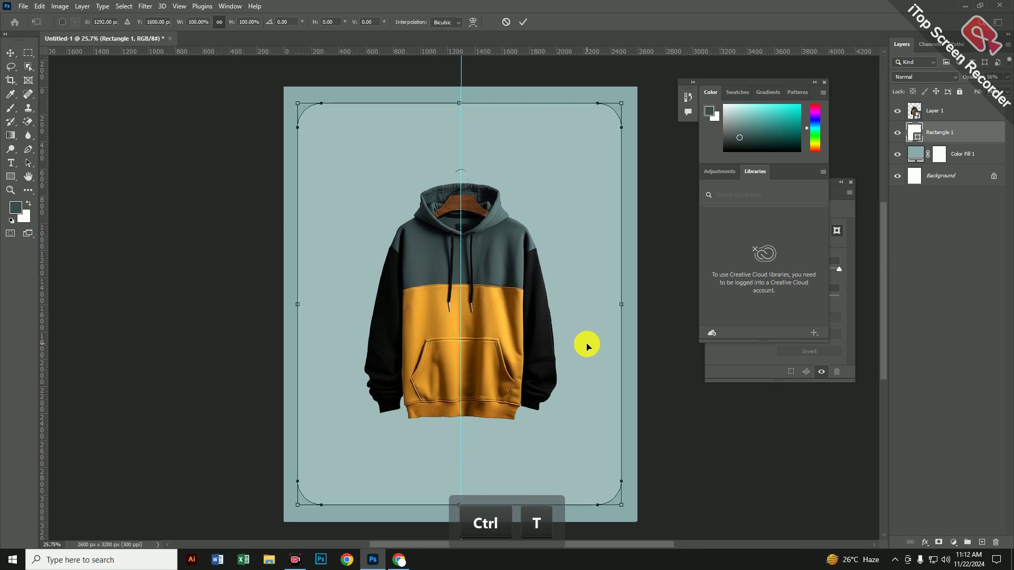
key("Right")
key("Right")
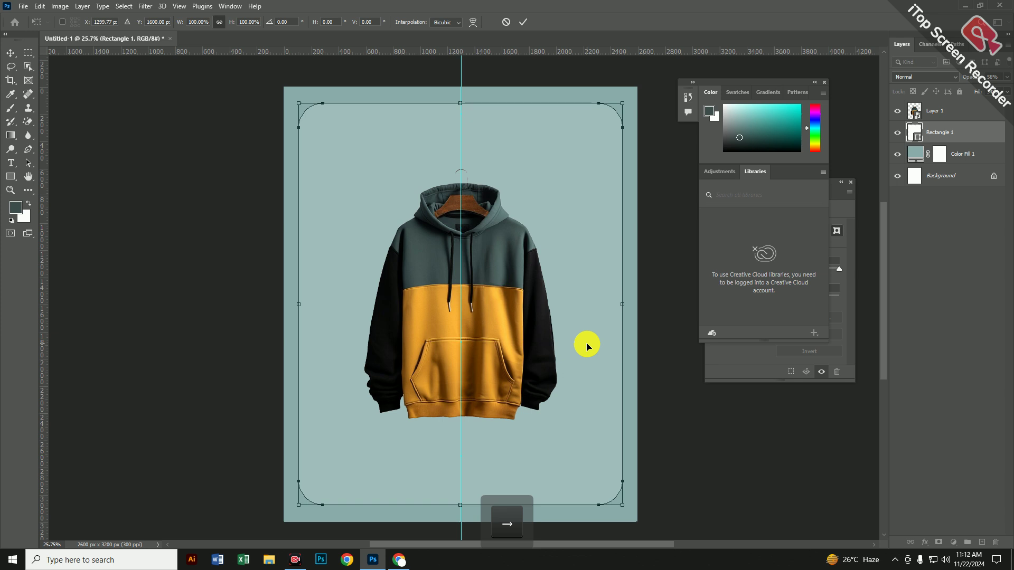
left_click(523, 22)
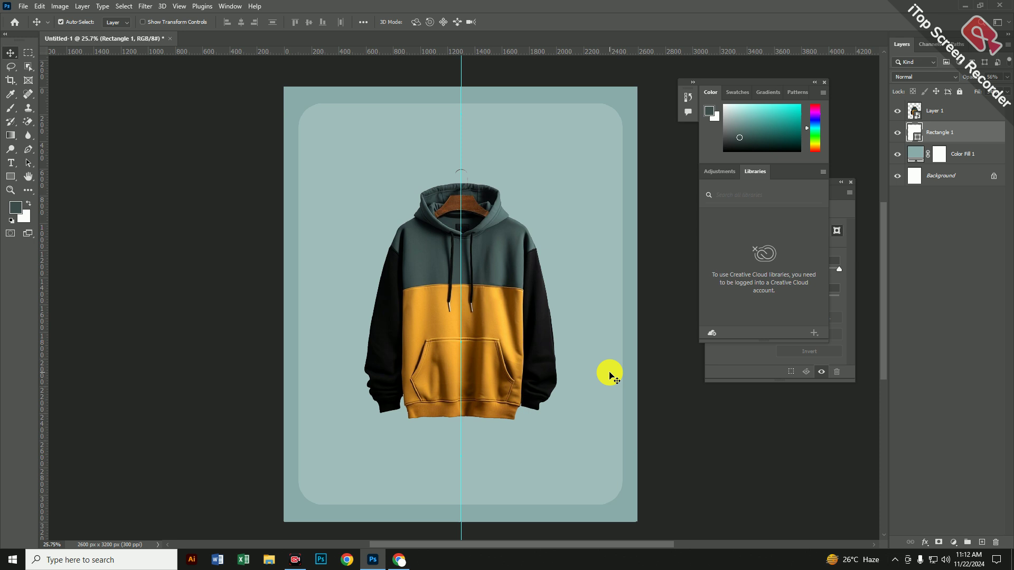
- Draw a stroke-free horizontal band of about 2195 x 133 px across the middle of the hoodie, above the hoodie layer
left_click(12, 179)
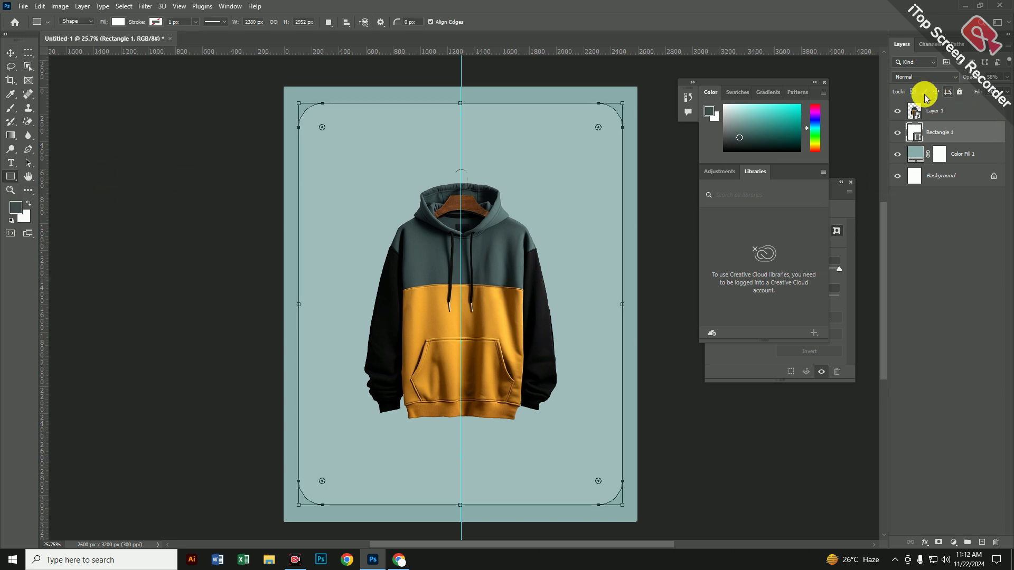
left_click(929, 111)
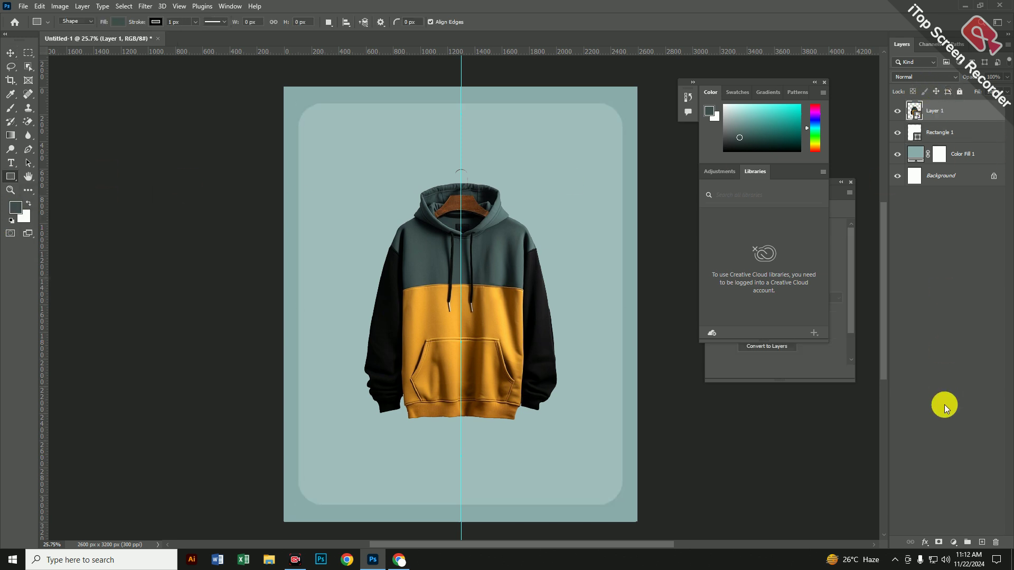
left_click(982, 542)
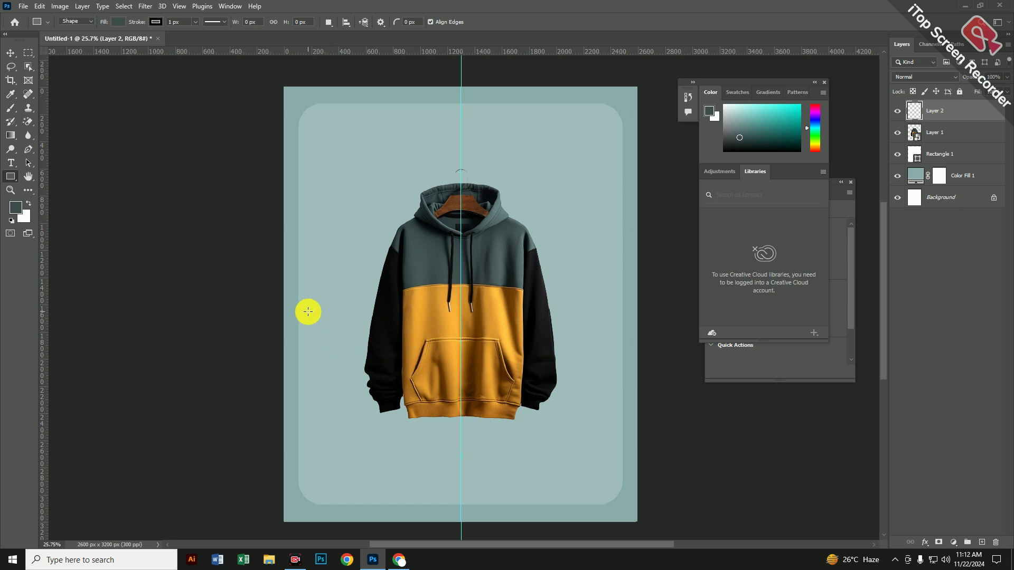
left_click_drag(308, 311, 605, 328)
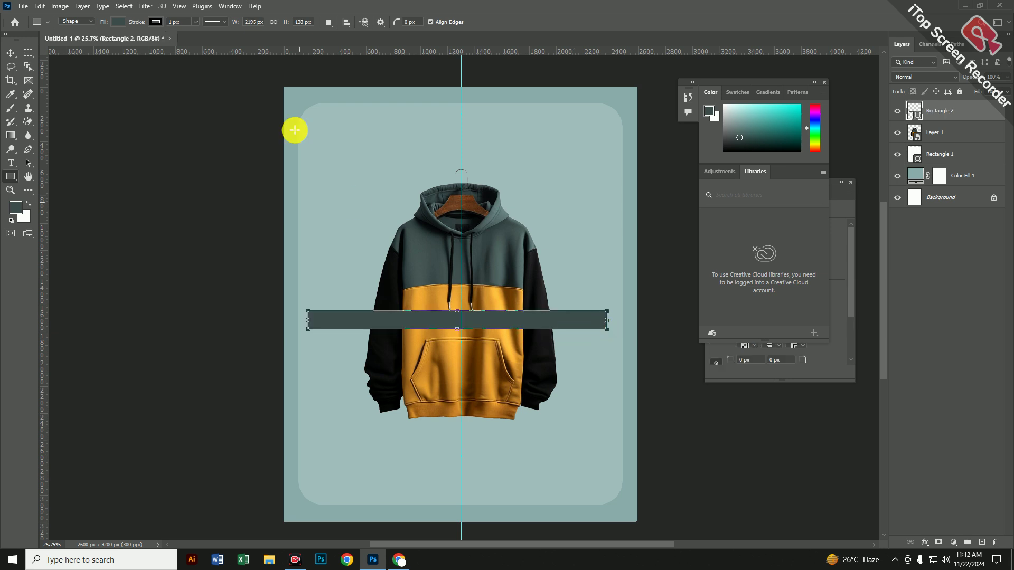
left_click(158, 22)
left_click(92, 41)
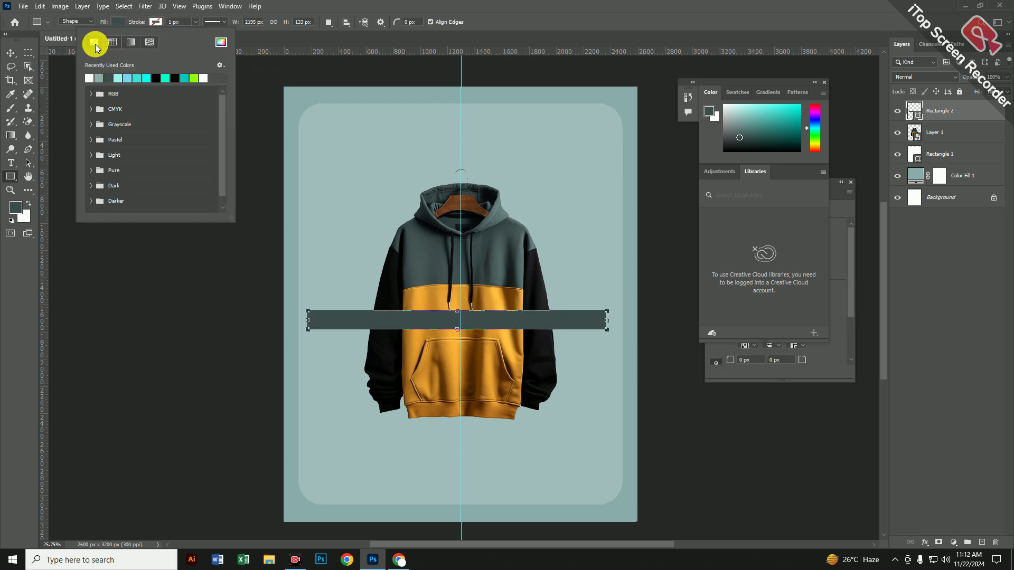
- Change the band's fill to the hoodie-matching orange f8b128
left_click(121, 22)
left_click(183, 42)
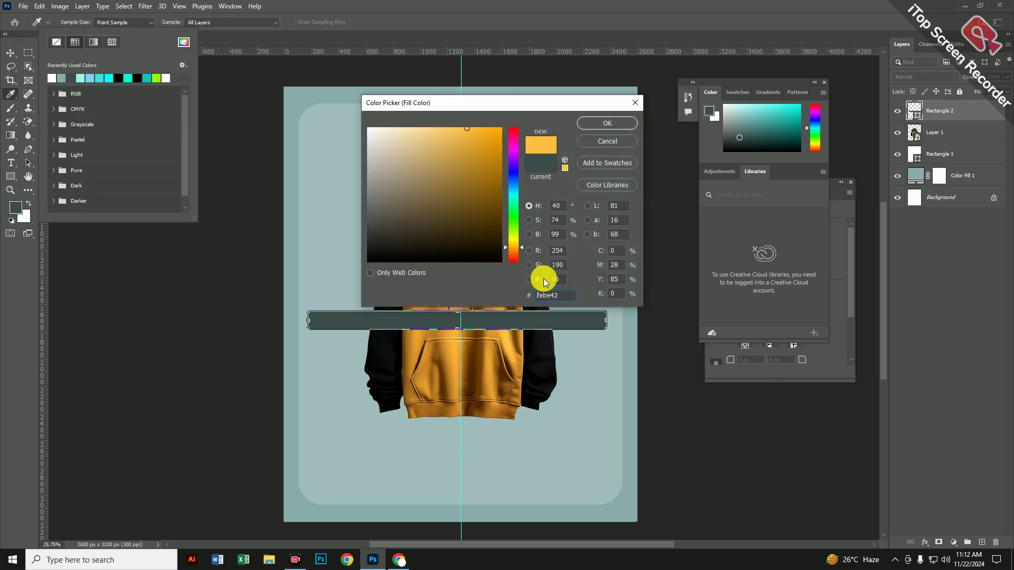
left_click(480, 131)
left_click(602, 126)
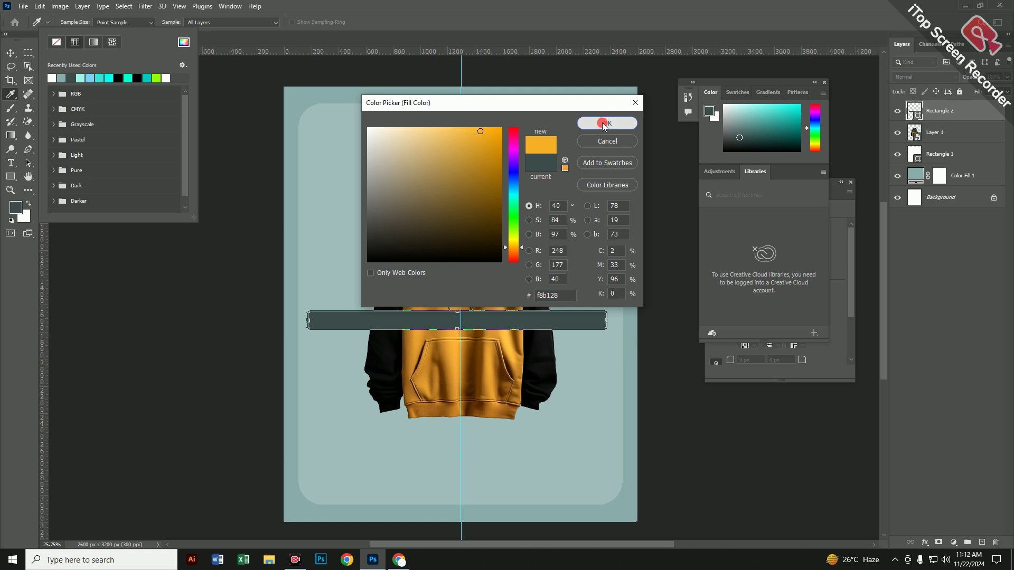
left_click(11, 51)
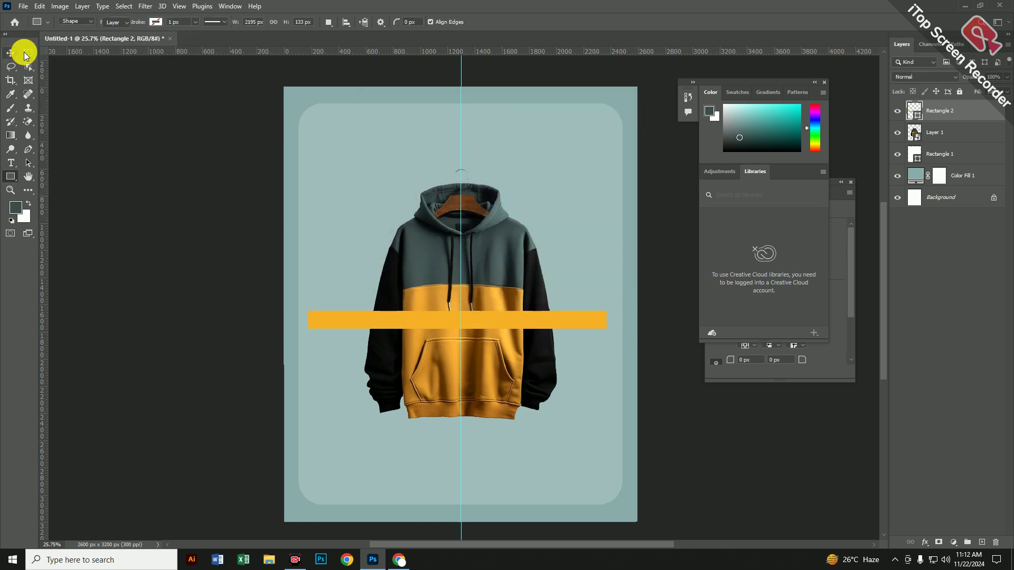
left_click(10, 53)
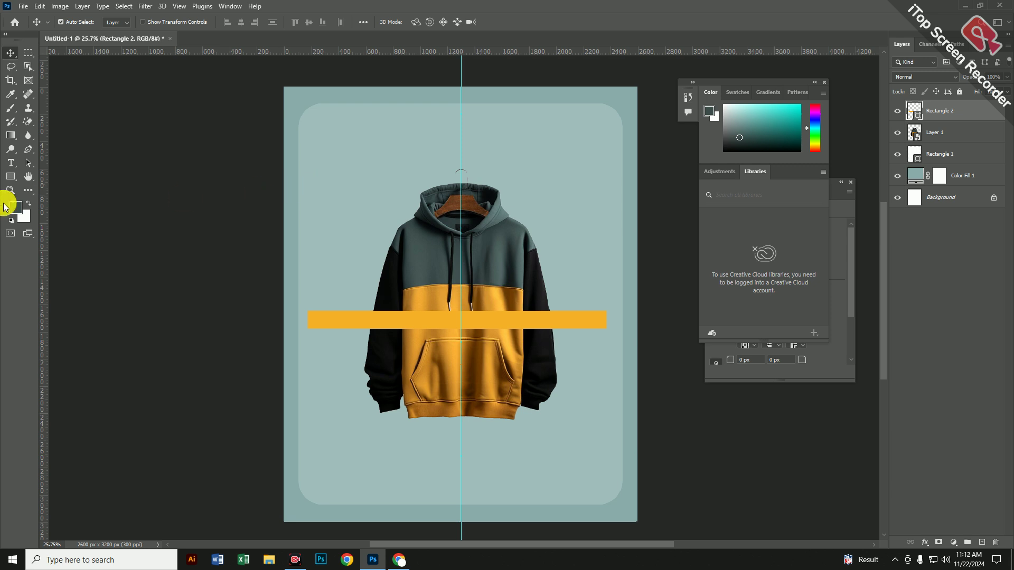
- Add the horizontal text "WINTER HODDIE" above the hoodie in the Hard Days font
left_click(12, 164)
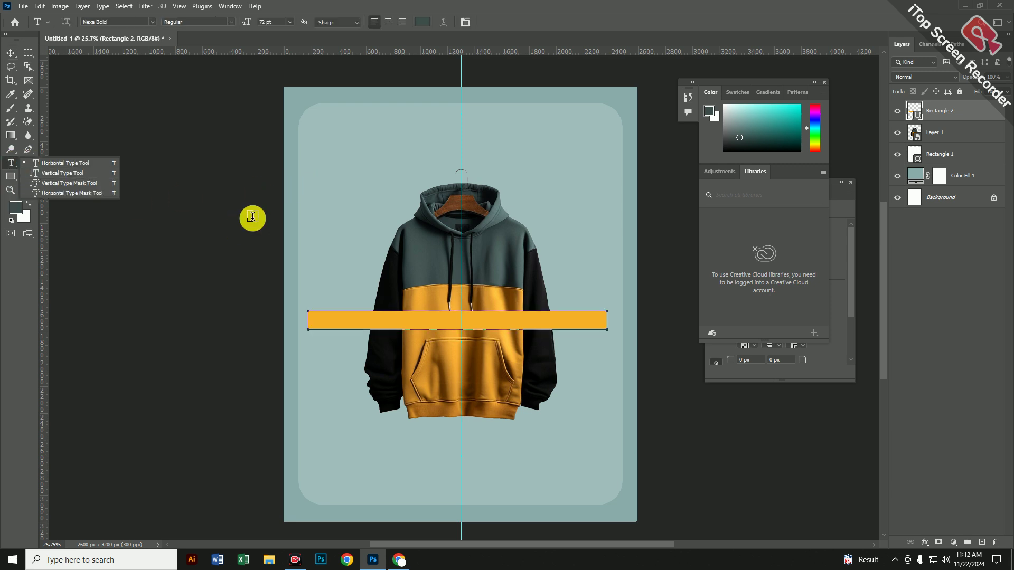
left_click(357, 173)
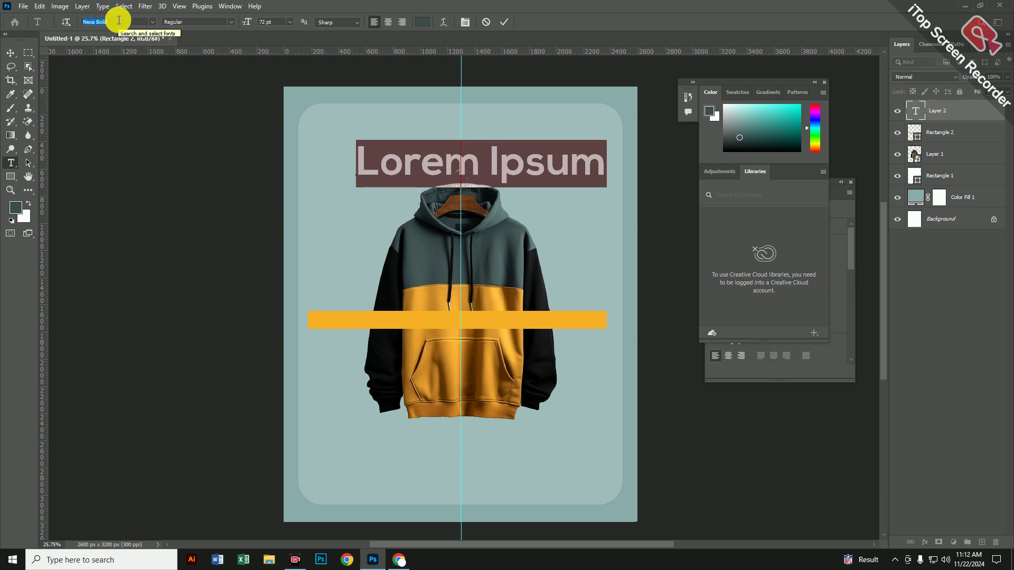
type("RD")
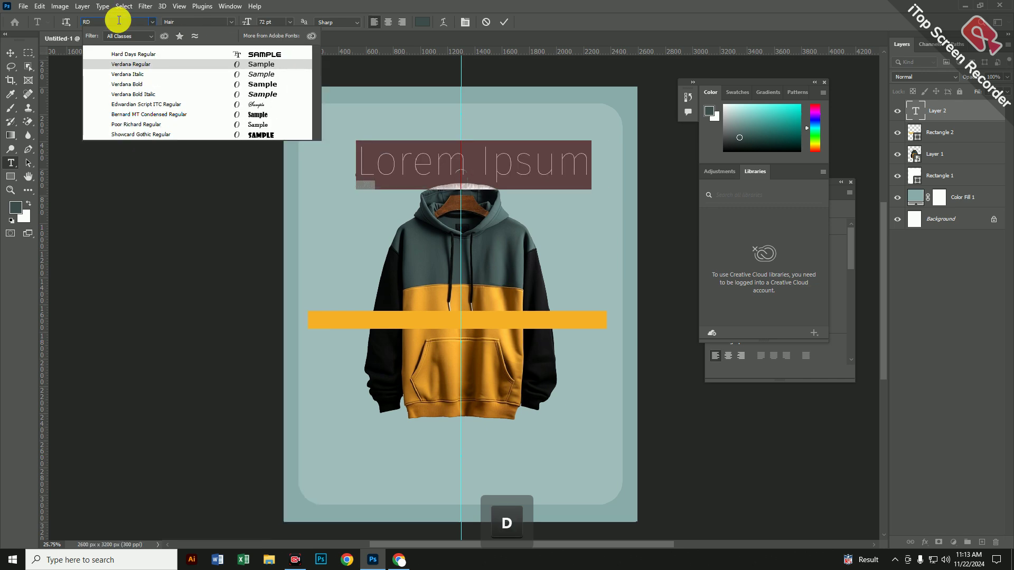
left_click(125, 53)
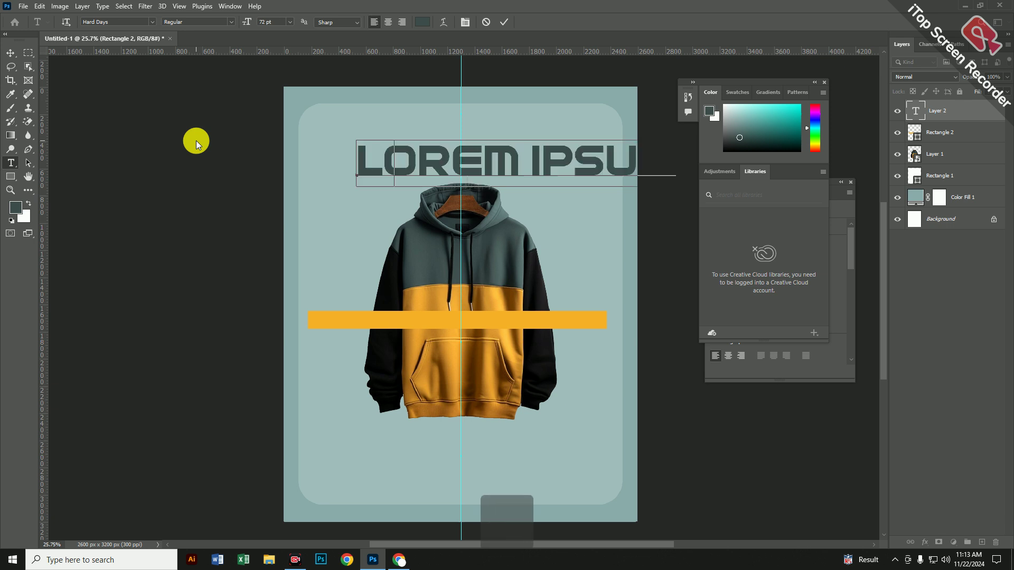
type("WINTER")
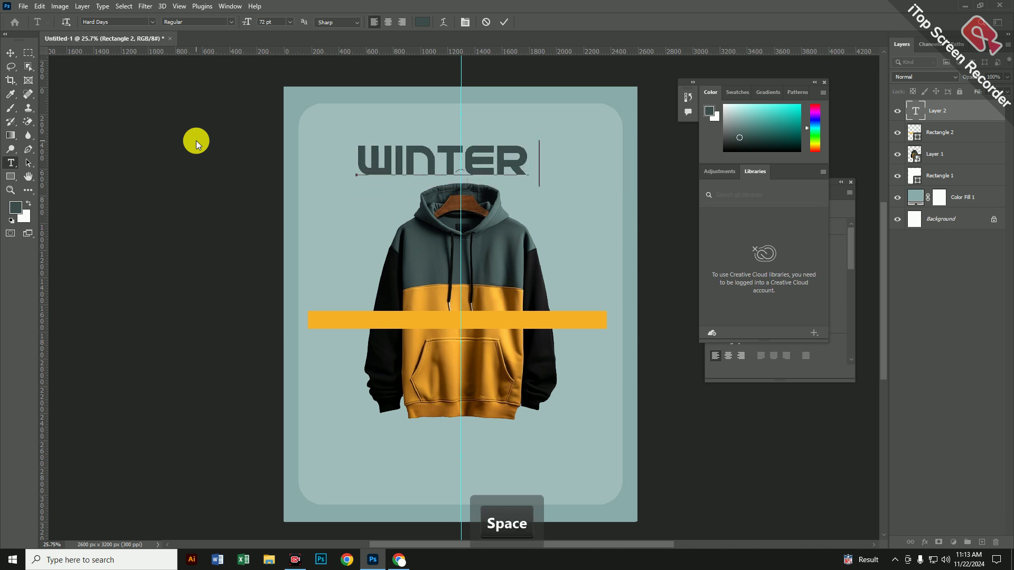
type(" HOD")
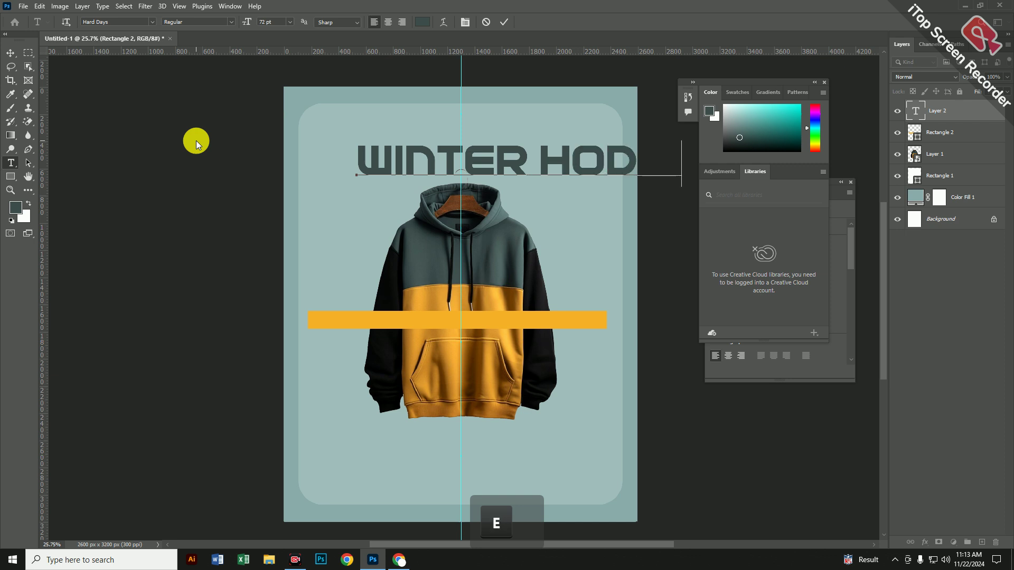
- Recolor the whole WINTER HODDIE text to black, 000000
key("ctrl+a")
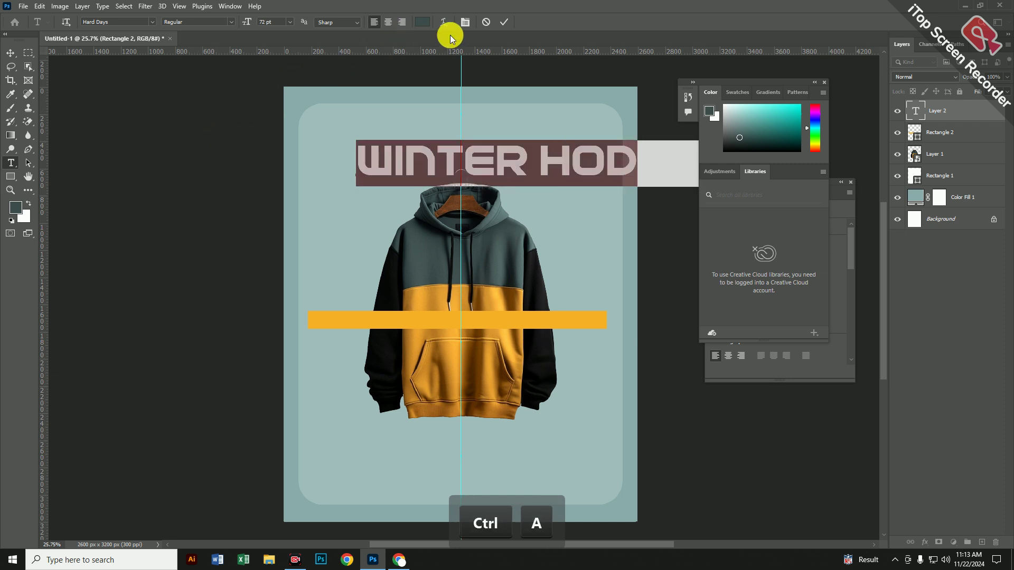
left_click(422, 22)
left_click_drag(464, 236, 436, 334)
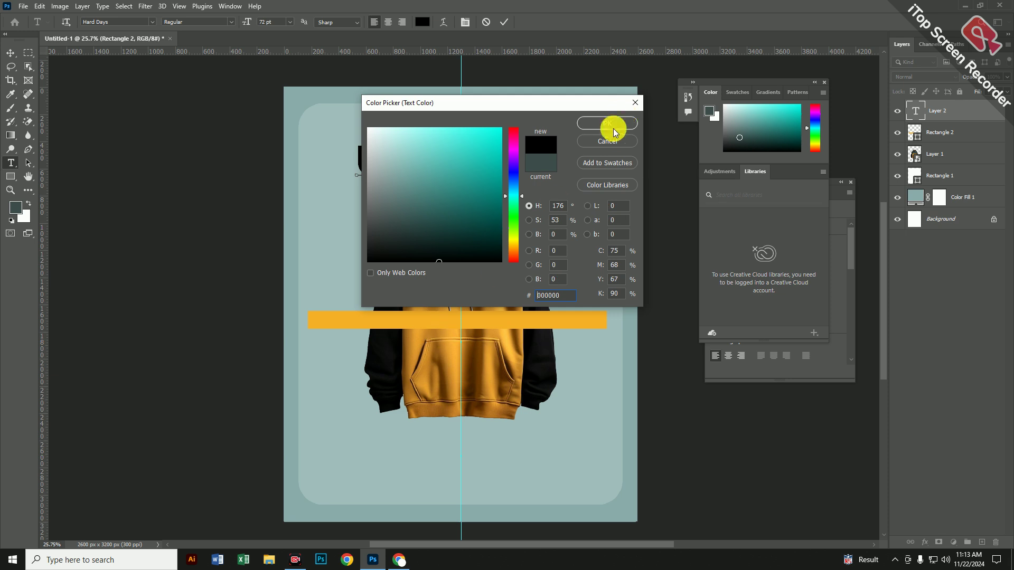
left_click(611, 129)
- Scale down the WINTER HODDIE text and place it on the left end of the orange band
left_click(11, 53)
key("ctrl+t")
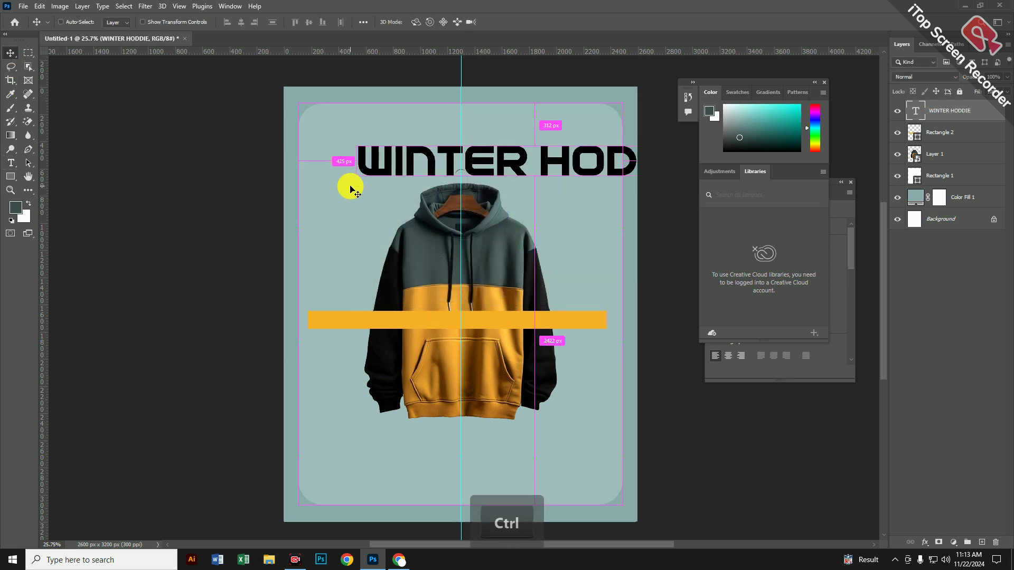
left_click_drag(530, 143, 346, 289)
left_click(523, 22)
- Duplicate the WINTER HODDIE text twice along the orange band, placing copies at its middle and right end
scroll(371, 323, "up", 5, "alt")
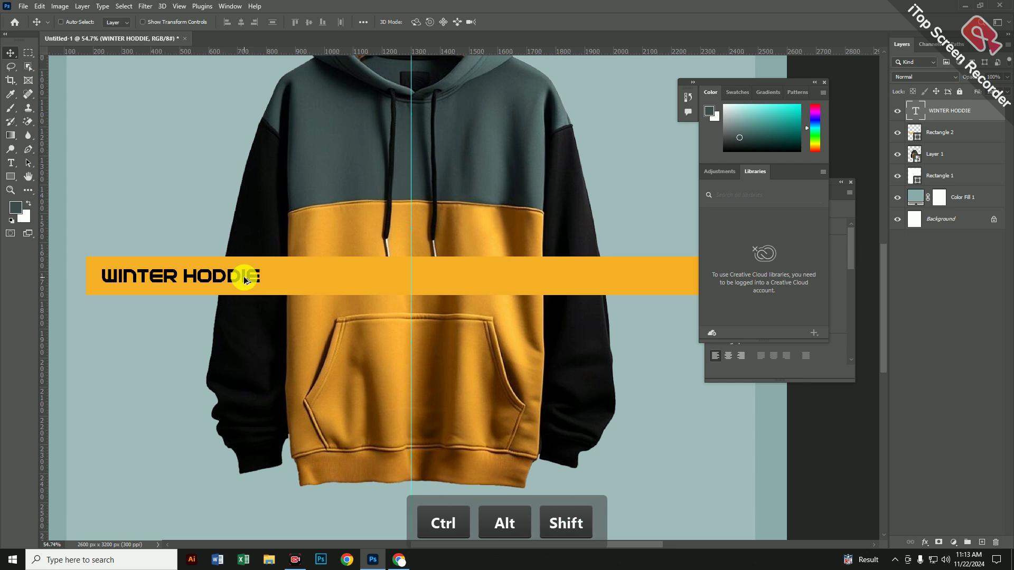
left_click_drag(221, 280, 674, 290)
scroll(479, 351, "down", 3)
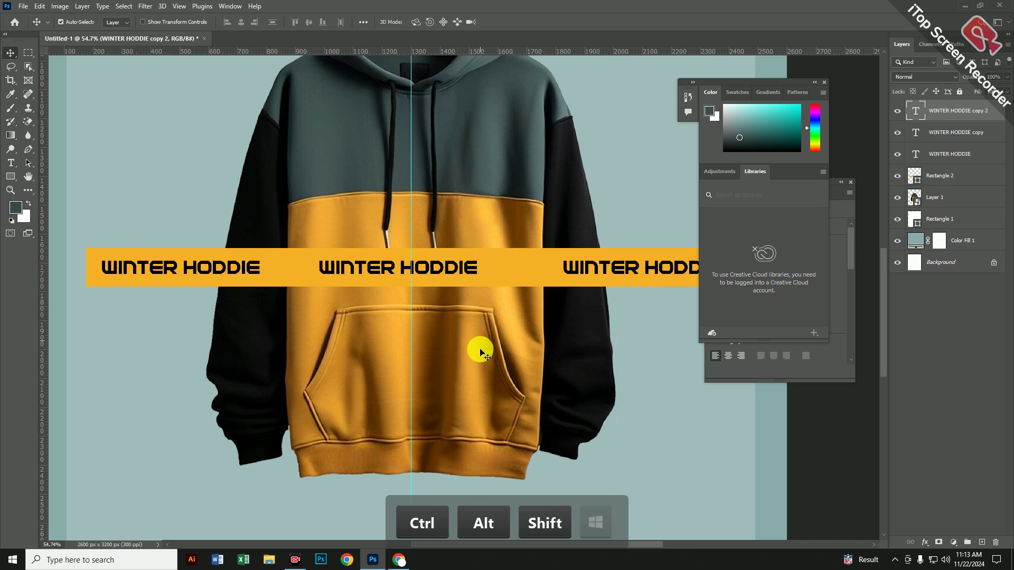
key("super")
scroll(544, 298, "down", 2, "alt")
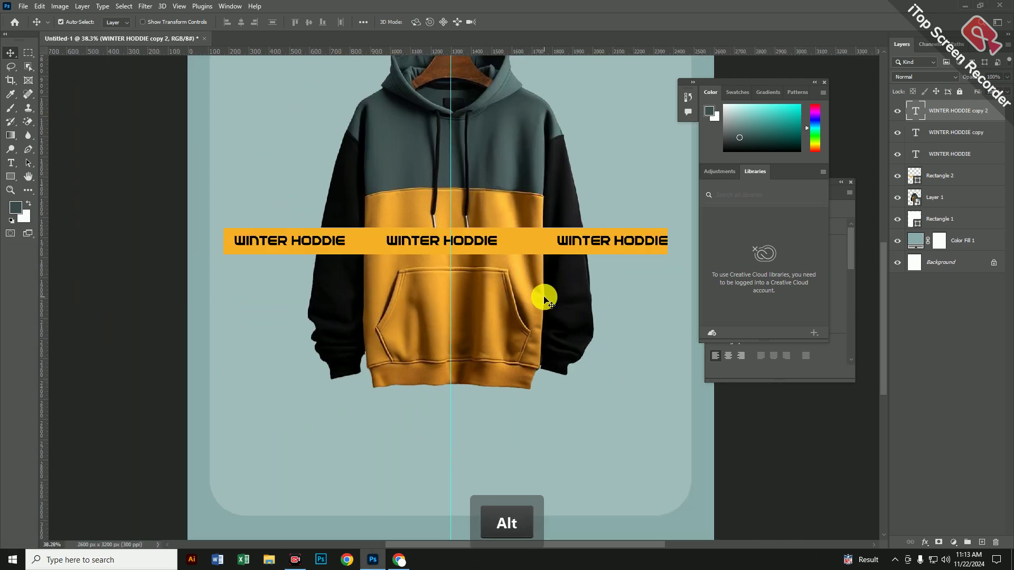
- Shift the rightmost WINTER HODDIE copy left so its end margin matches the one at the band's left end
left_click_drag(633, 242, 626, 241)
key("Left")
key("Left")
key("Left")
key("Left")
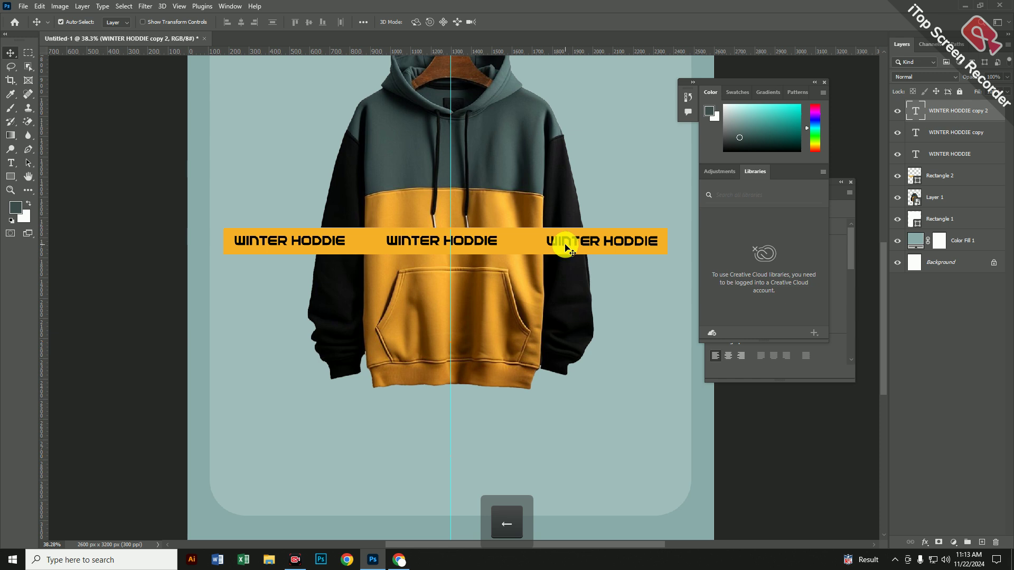
- Nudge the middle WINTER HODDIE copy right to space it evenly between the two outer texts
left_click(485, 244)
key("ctrl+t")
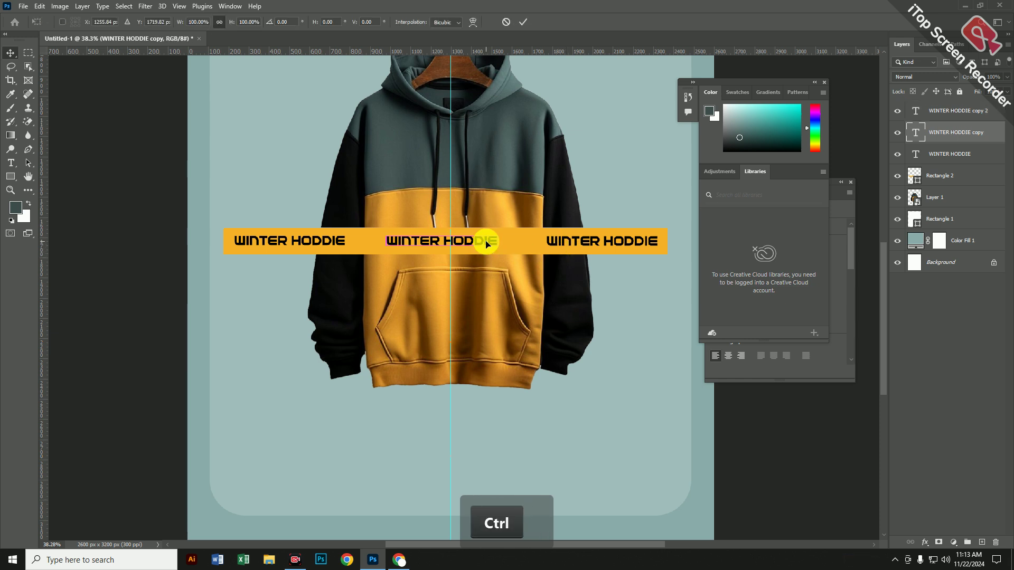
key("Left")
key("Down")
key("Down")
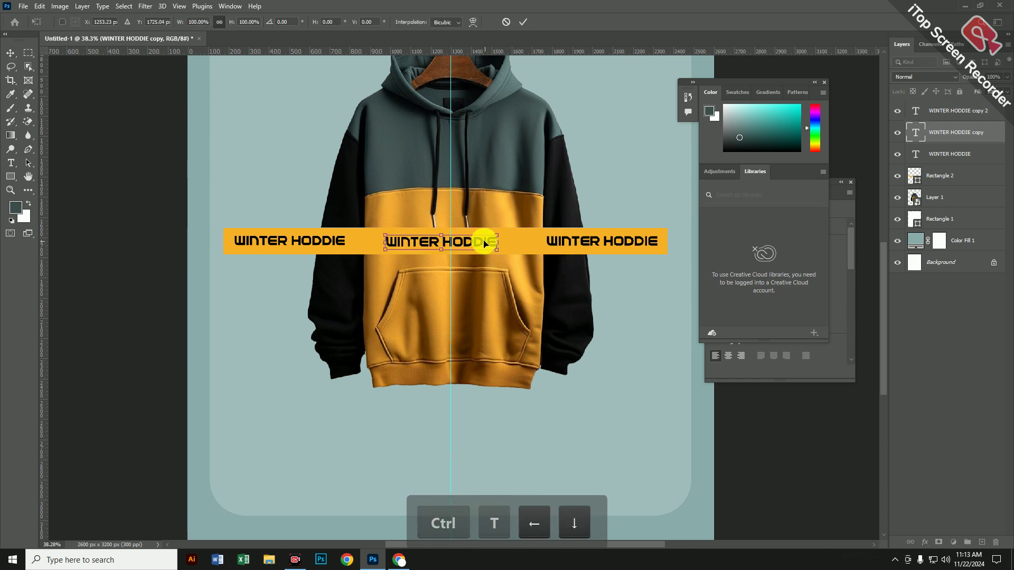
key("Up")
key("Up")
key("Right")
key("Right")
key("Right")
key("Right")
key("Right")
key("Right")
key("Right")
key("Right")
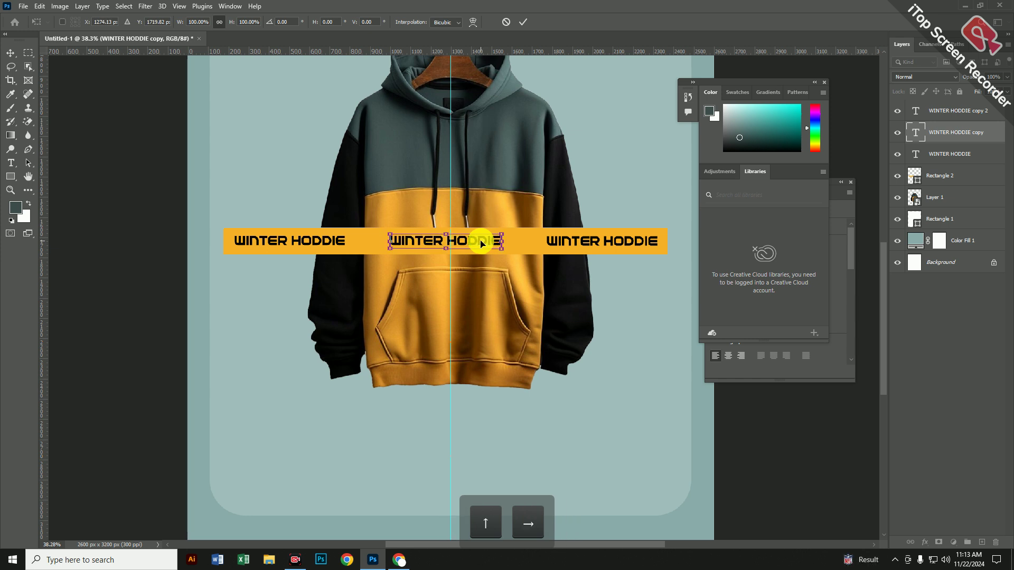
key("Right")
key("Right")
left_click(516, 19)
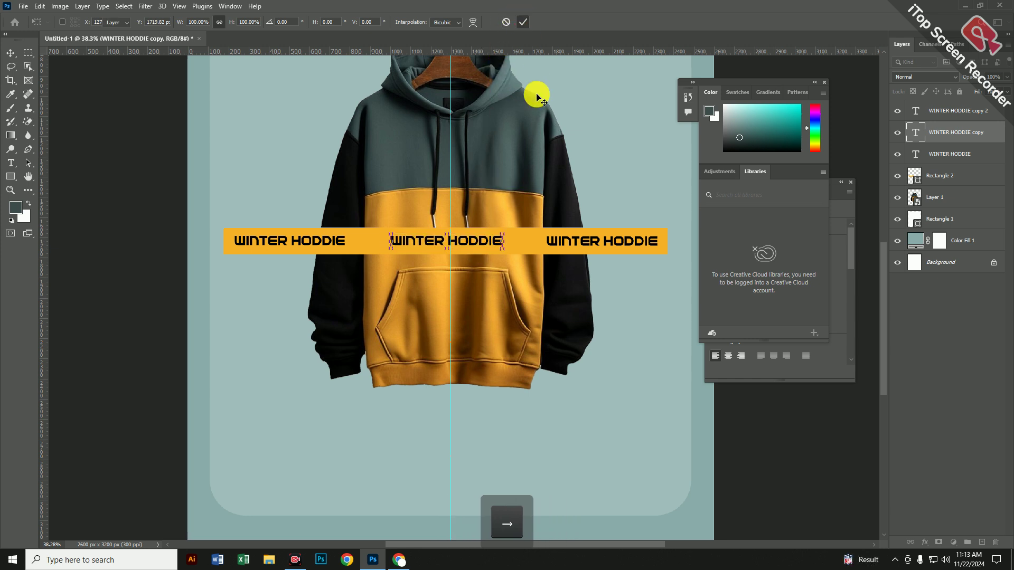
key("ctrl")
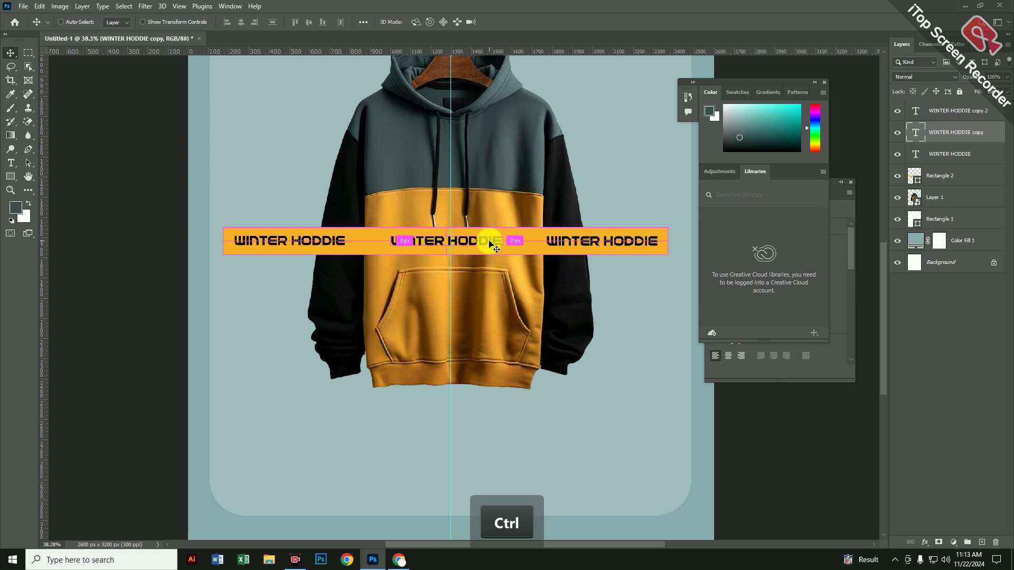
- Align the three WINTER HODDIE texts and the orange band on their vertical centers, and merge the four layers into one
left_click(956, 115)
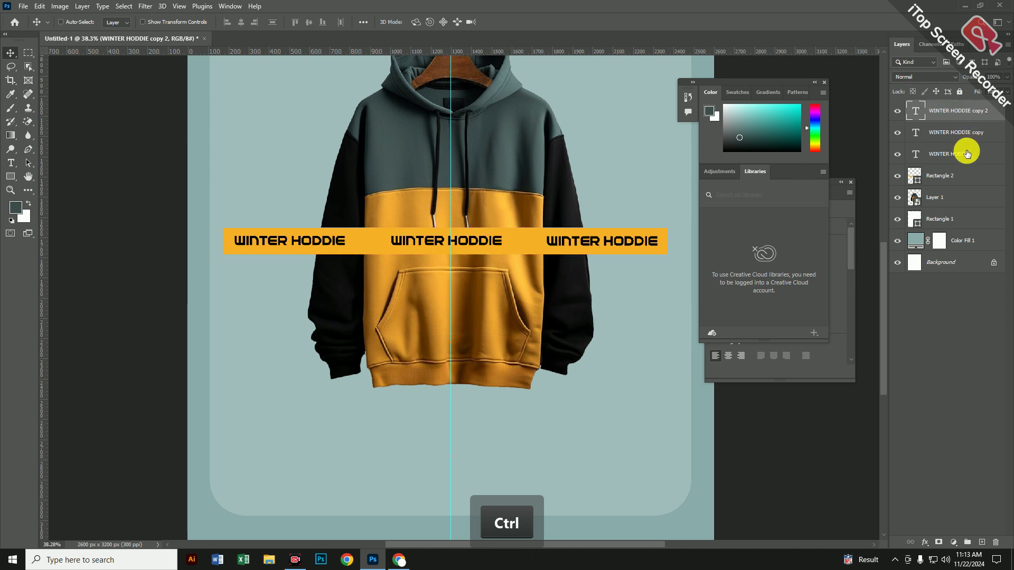
left_click(965, 153, "ctrl")
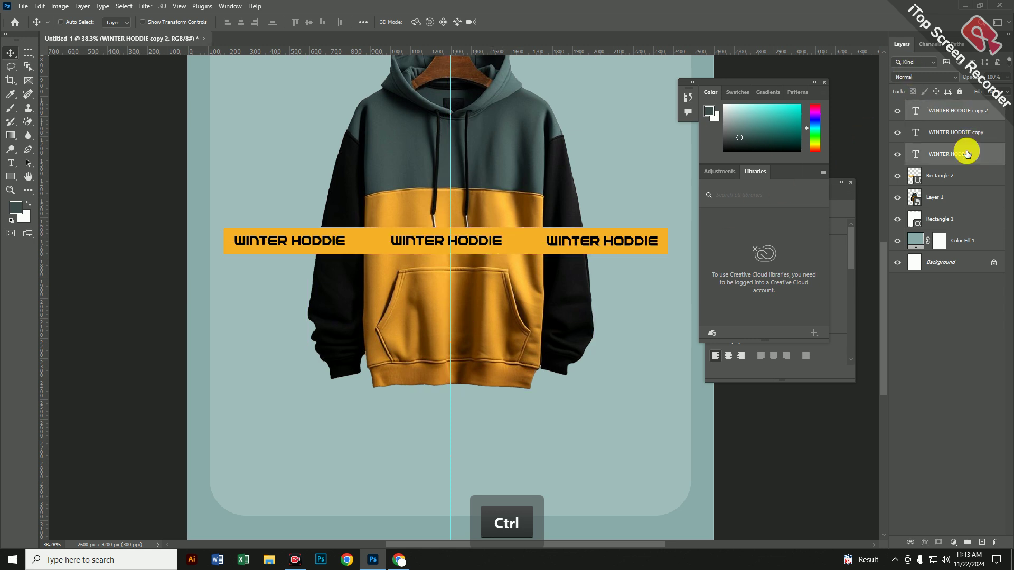
left_click(309, 22)
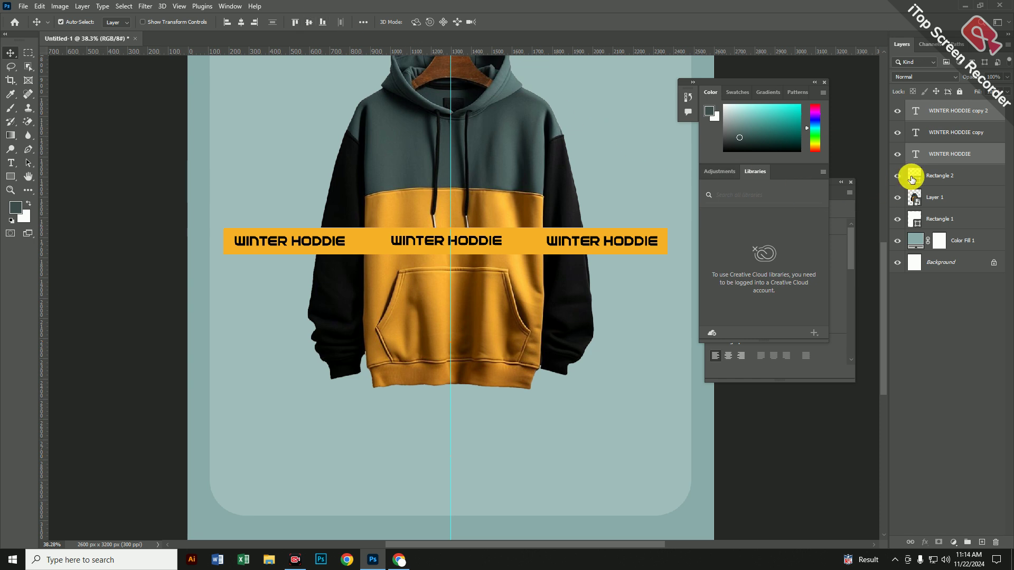
key("ctrl")
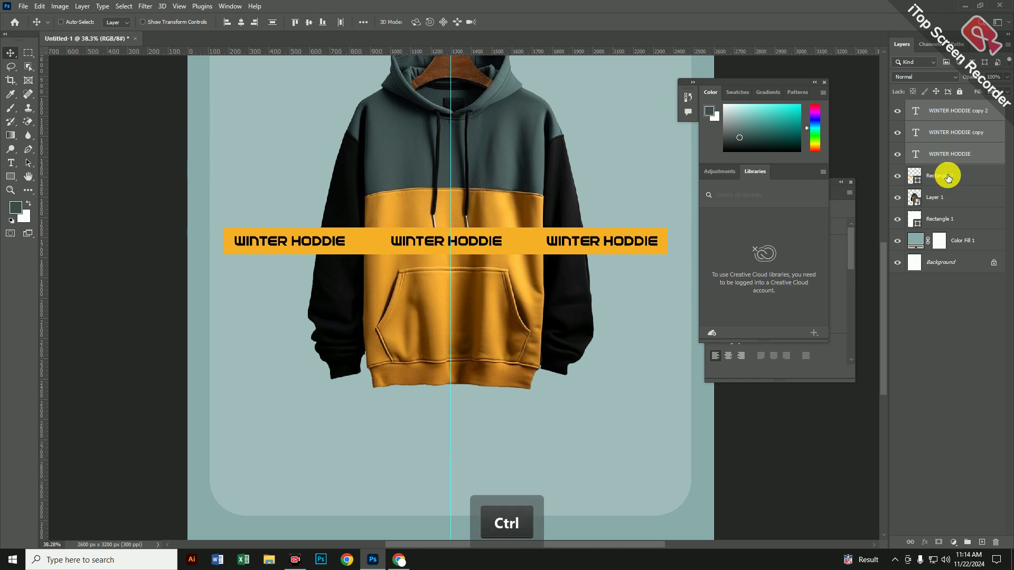
left_click(946, 175, "ctrl")
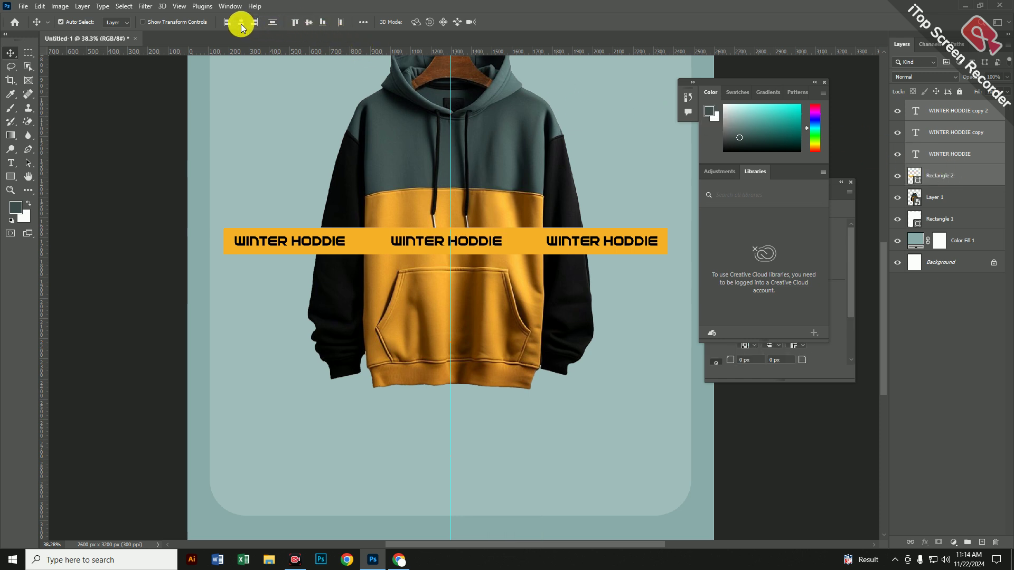
left_click(310, 22)
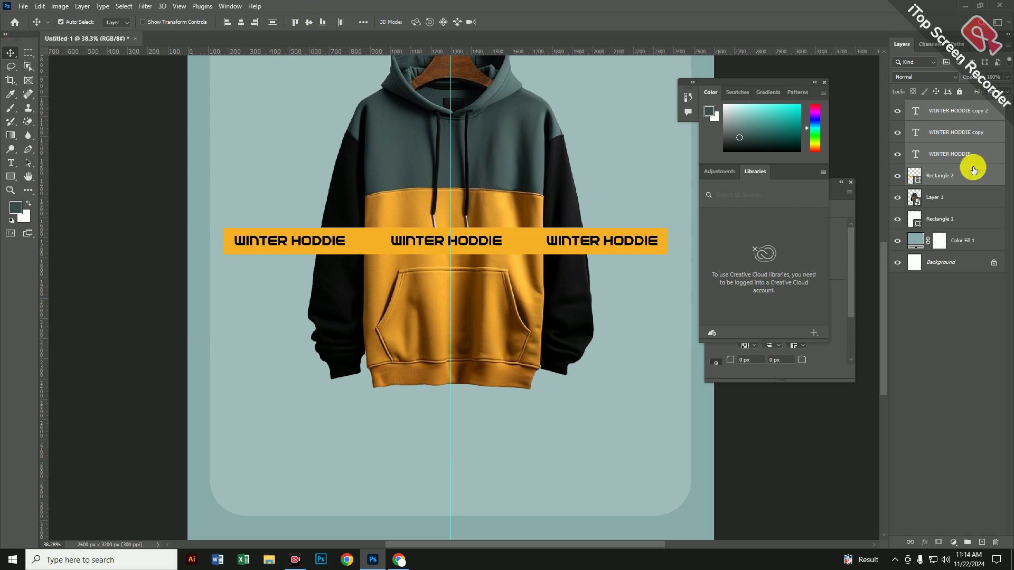
key("ctrl+e")
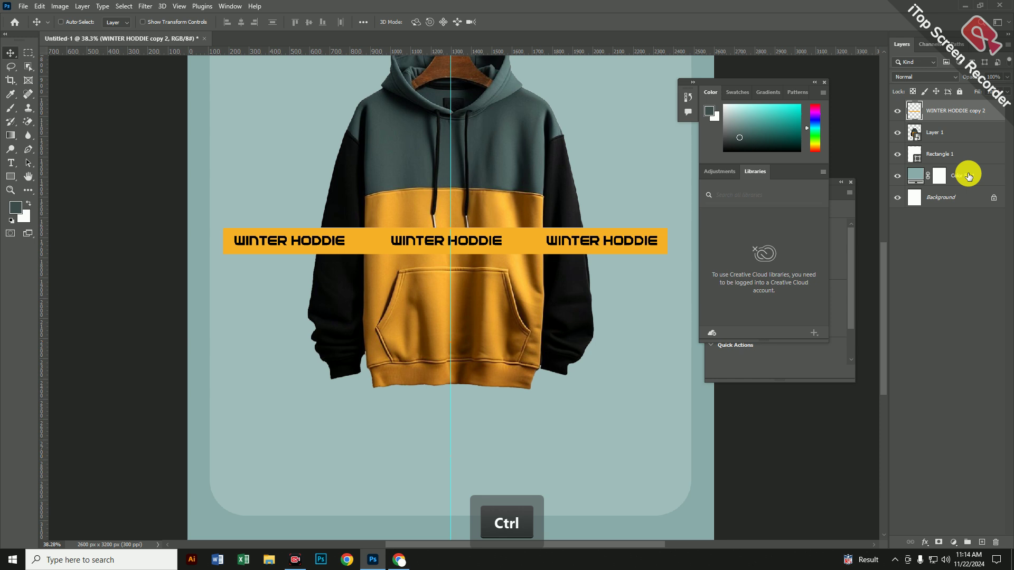
- Duplicate the merged text band and move the lower copy beneath the hoodie layer
key("ctrl+j")
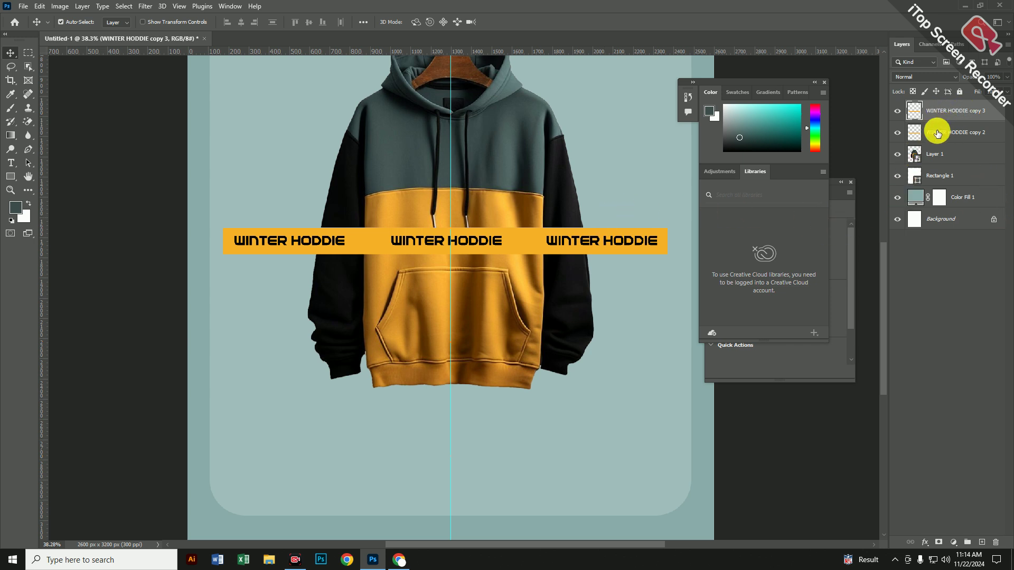
left_click_drag(937, 133, 934, 161)
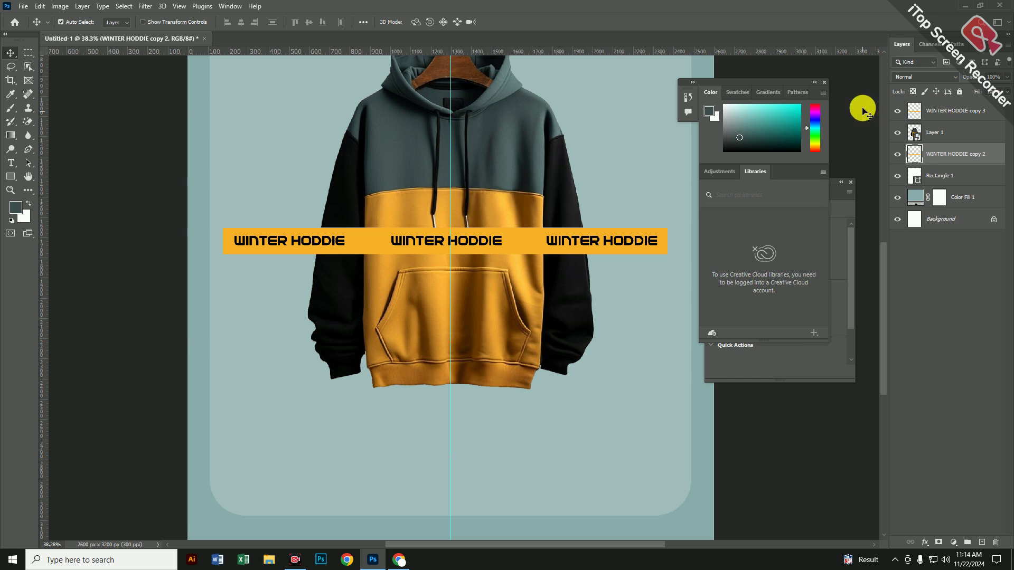
left_click(826, 85)
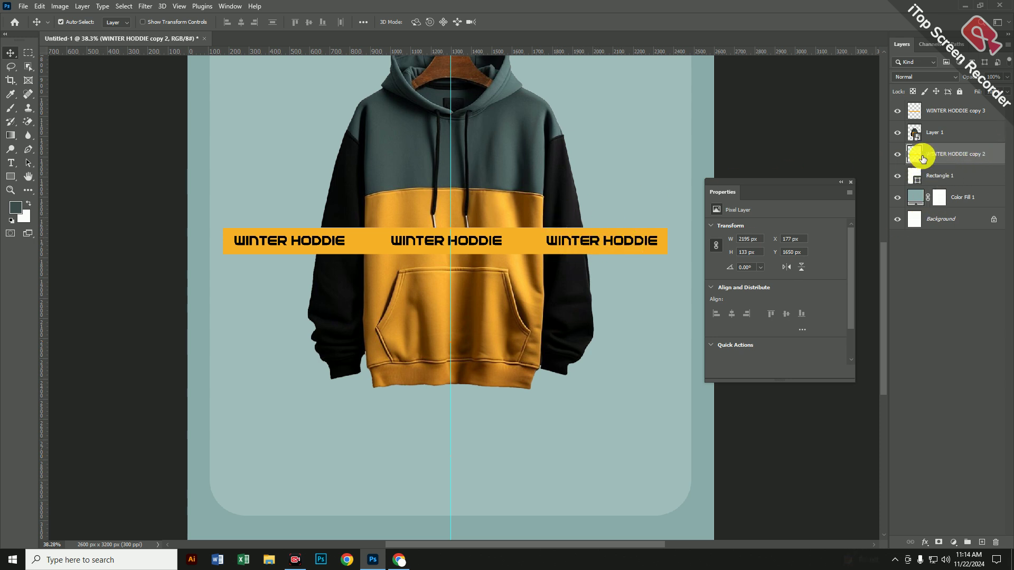
- Apply a Cylinder warp to the band behind the hoodie, curving it downward in a shallow arc
key("ctrl")
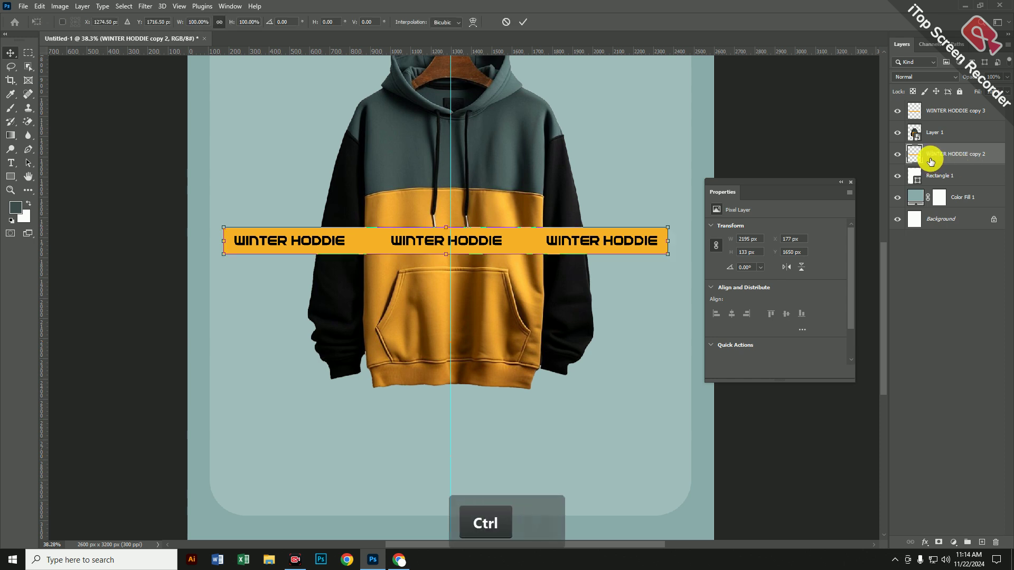
key("ctrl+t")
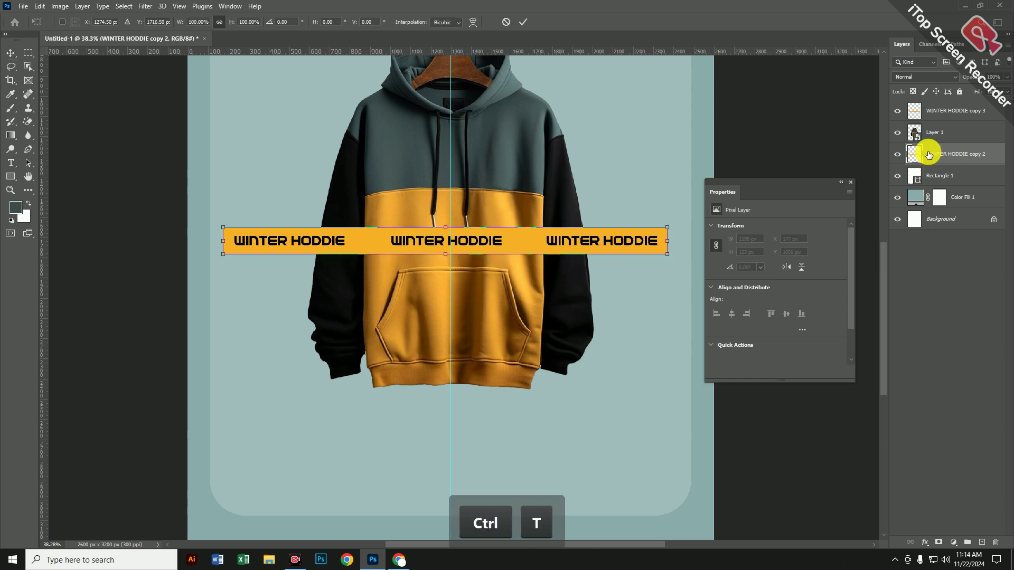
left_click(474, 22)
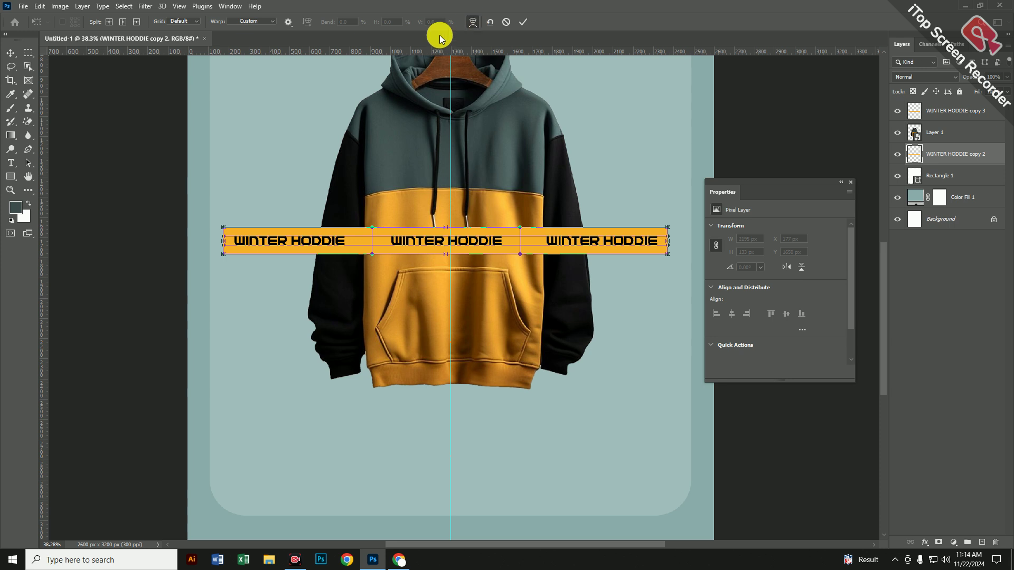
left_click(274, 22)
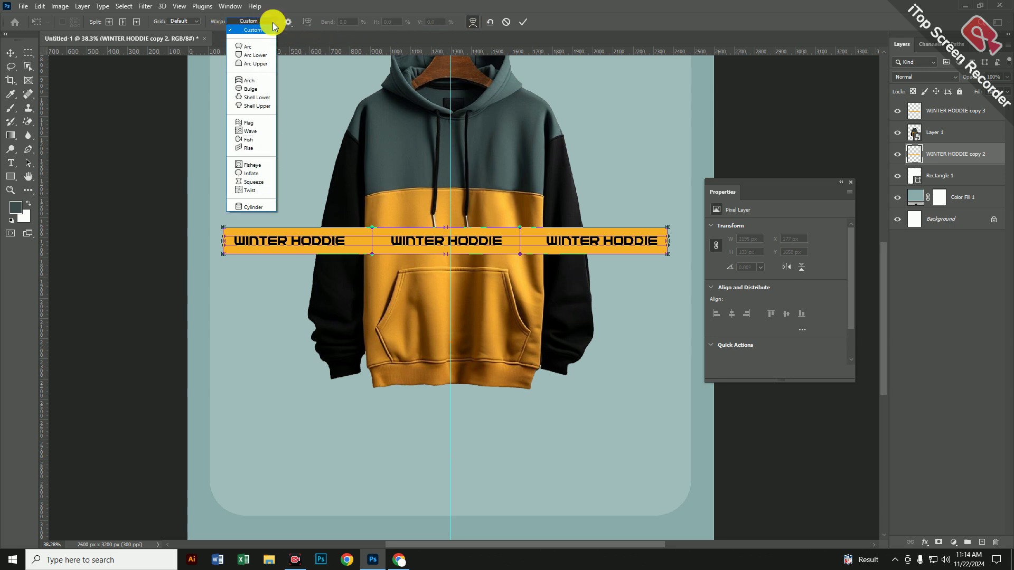
left_click(264, 208)
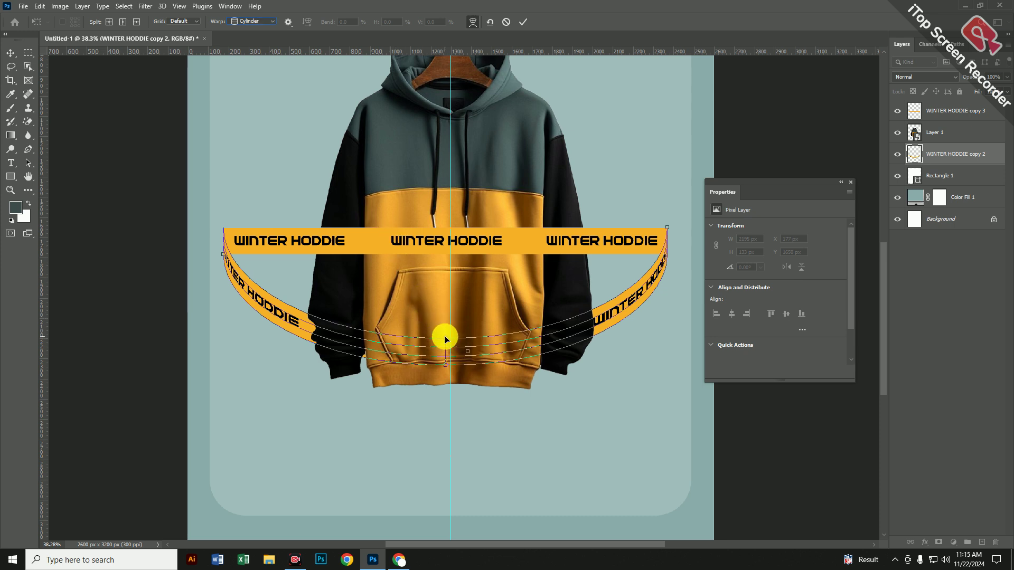
left_click_drag(445, 338, 451, 285)
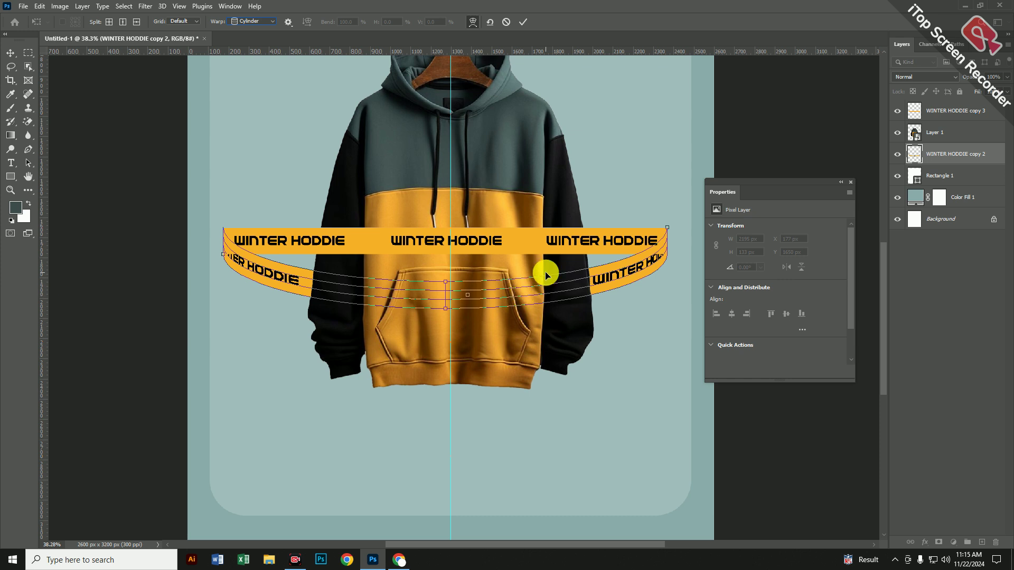
left_click(523, 24)
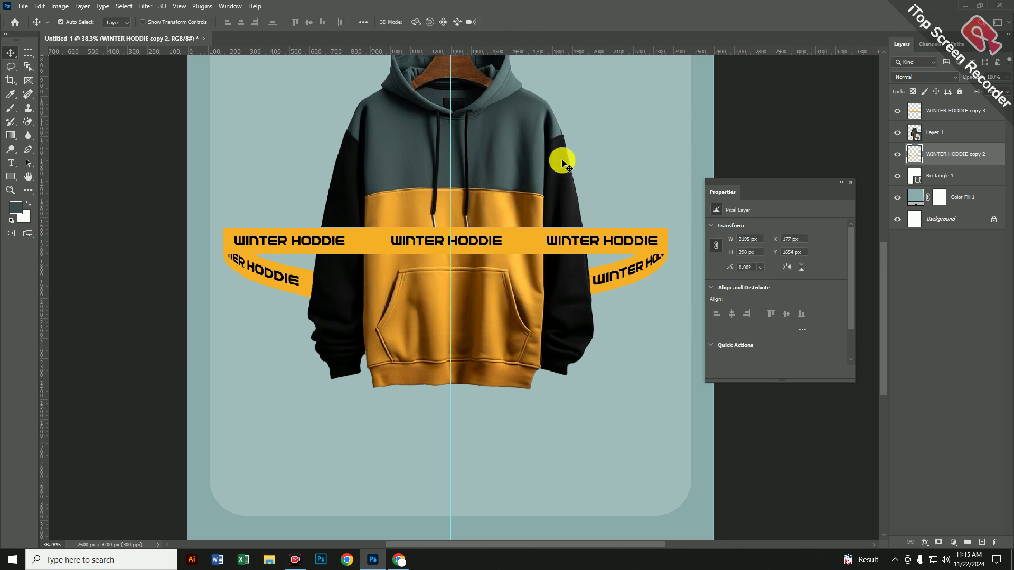
- Apply a Cylinder warp to the front band, arching it upward across the hoodie's chest to form a ring with the rear band
left_click(610, 233)
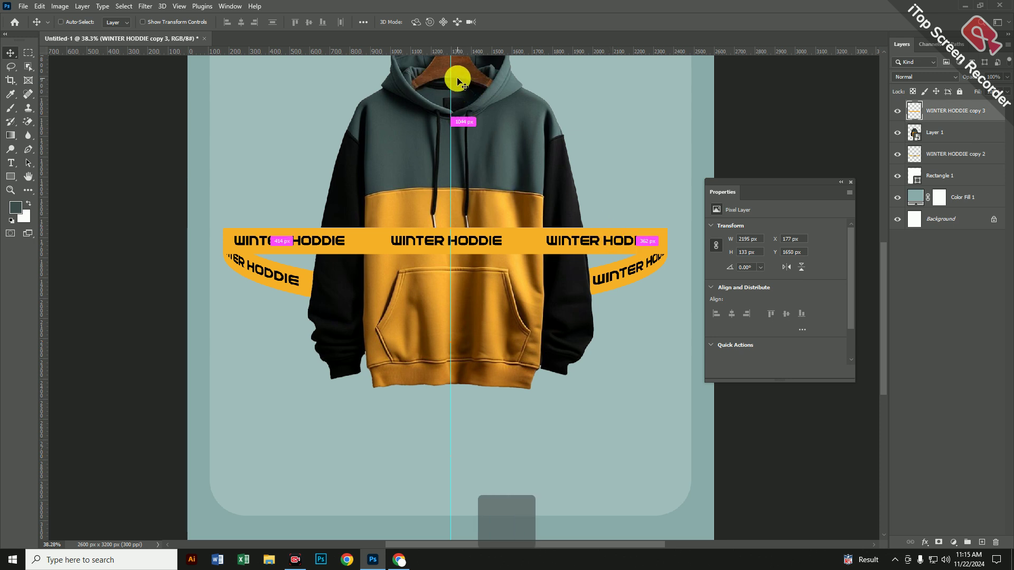
key("ctrl+t")
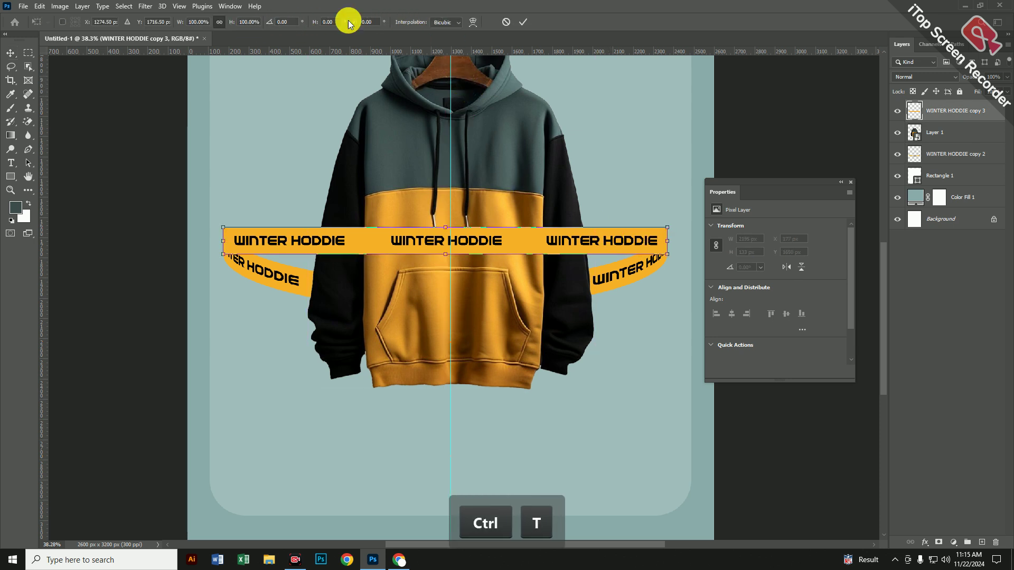
left_click(472, 21)
left_click(270, 22)
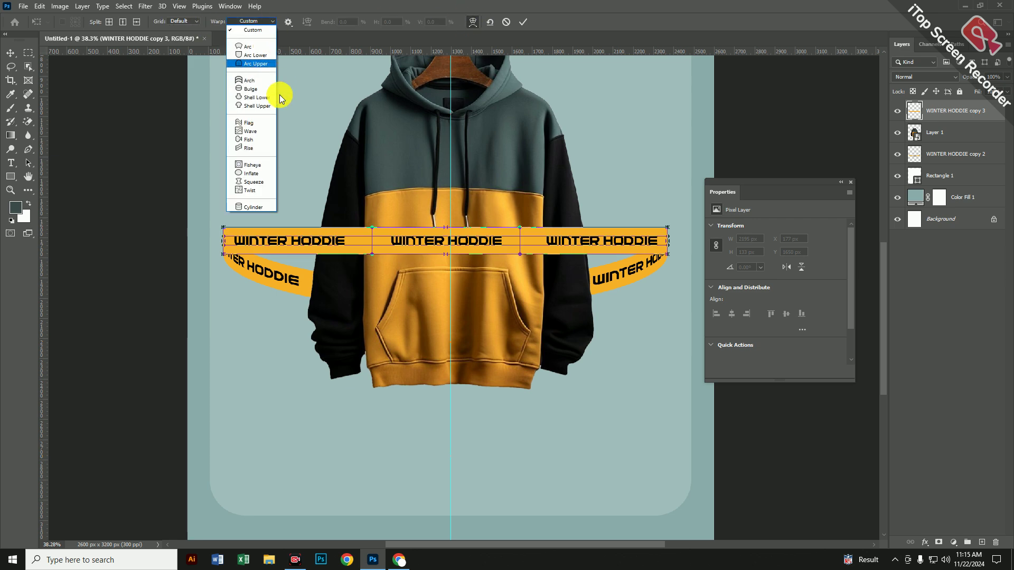
left_click(253, 207)
left_click_drag(446, 241, 455, 171)
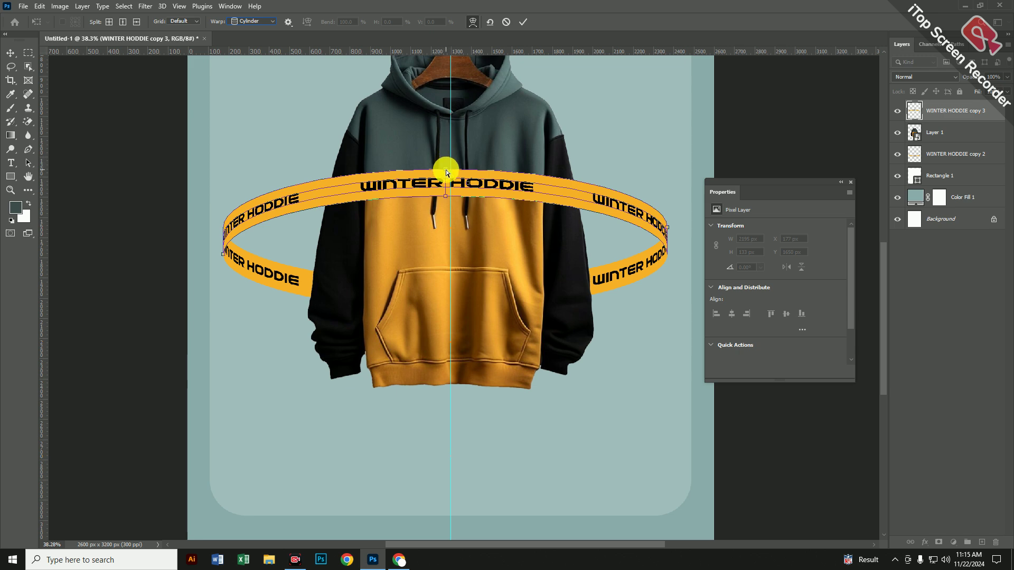
left_click_drag(445, 170, 449, 152)
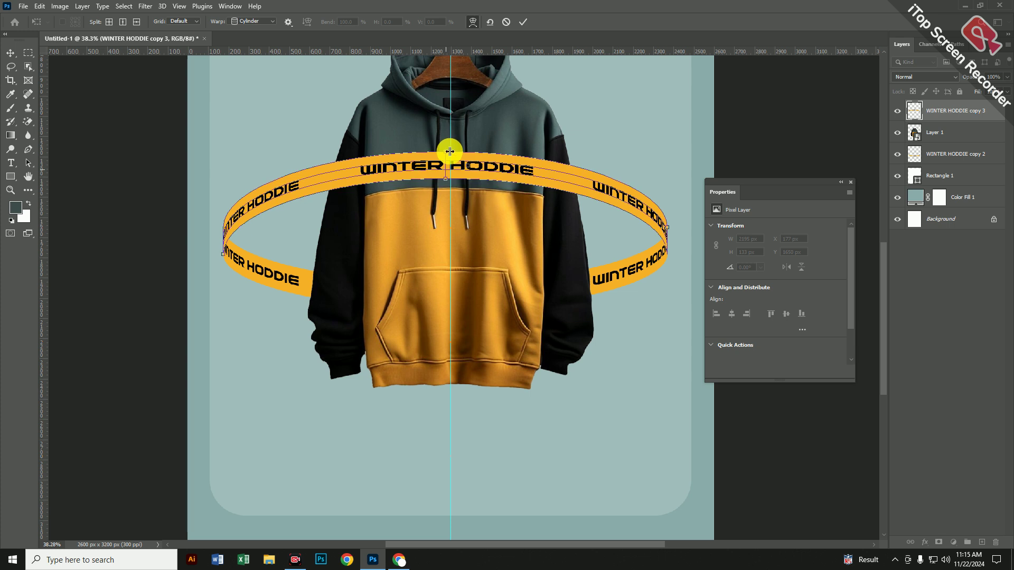
left_click(523, 22)
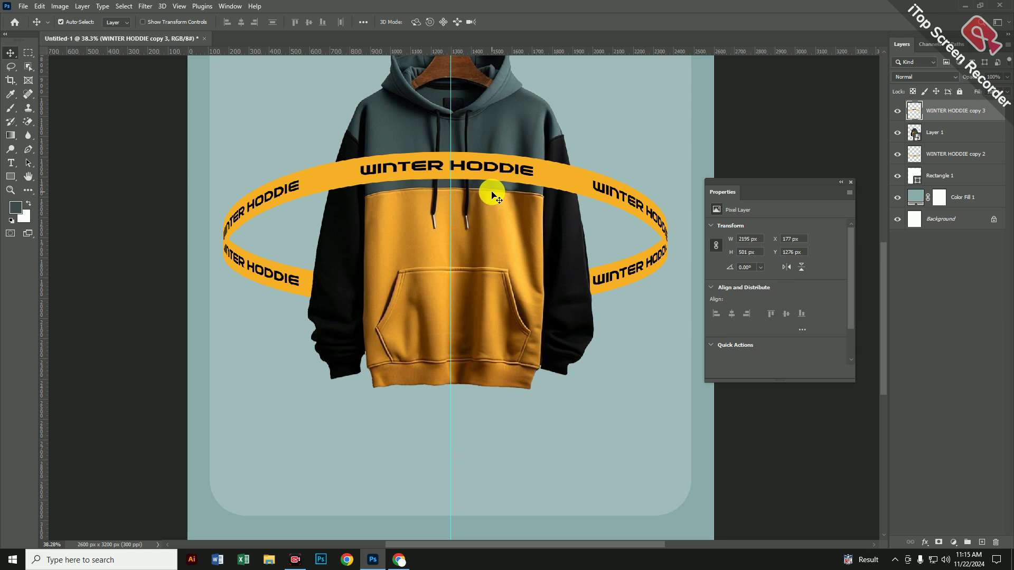
- Open the fill color of the Color Fill 1 background layer for editing, keeping the artwork in view
scroll(475, 288, "down", 3)
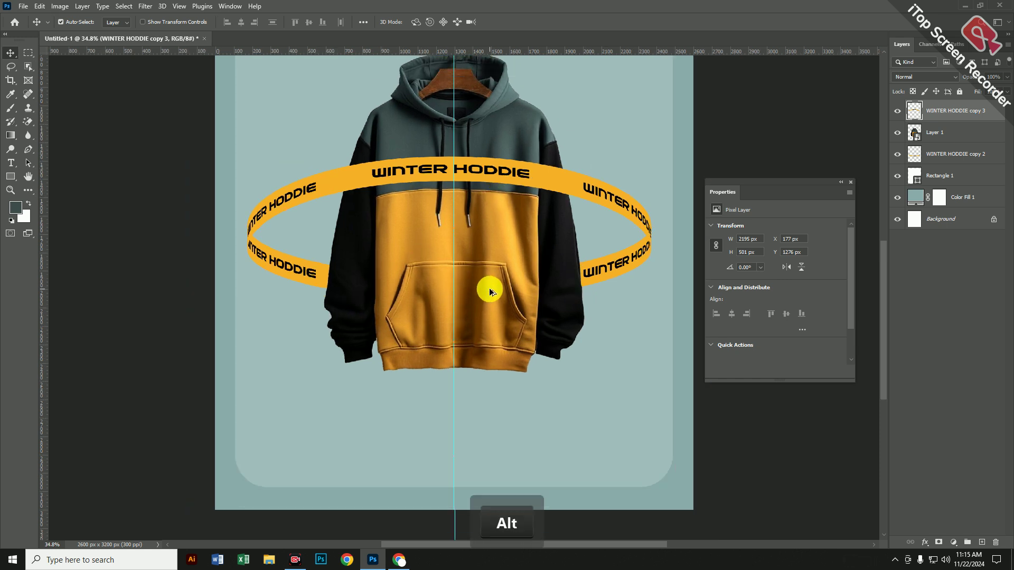
scroll(461, 175, "up", 1)
left_click_drag(467, 175, 475, 202)
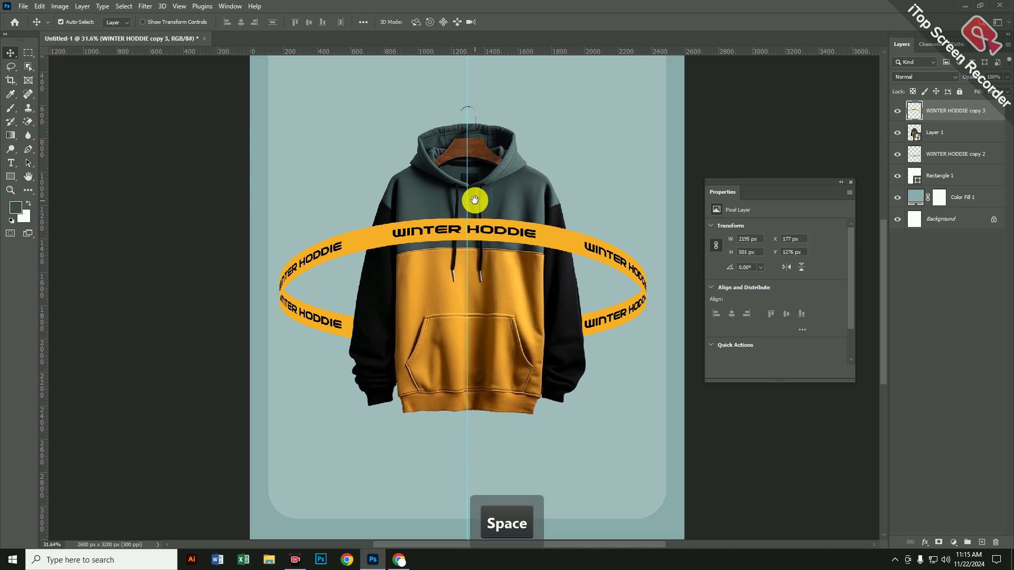
scroll(475, 204, "up", 2)
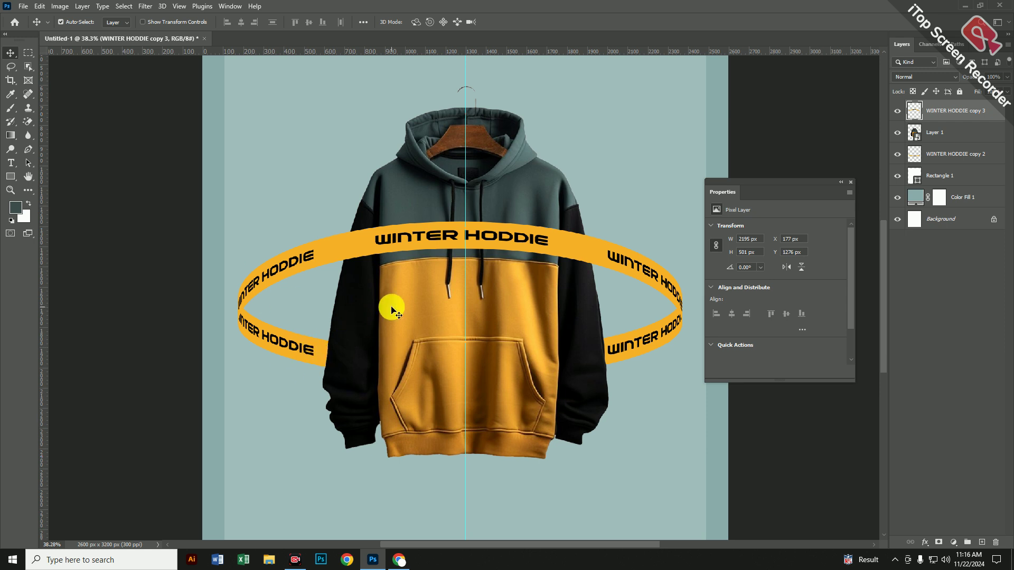
scroll(421, 349, "down", 2, "alt")
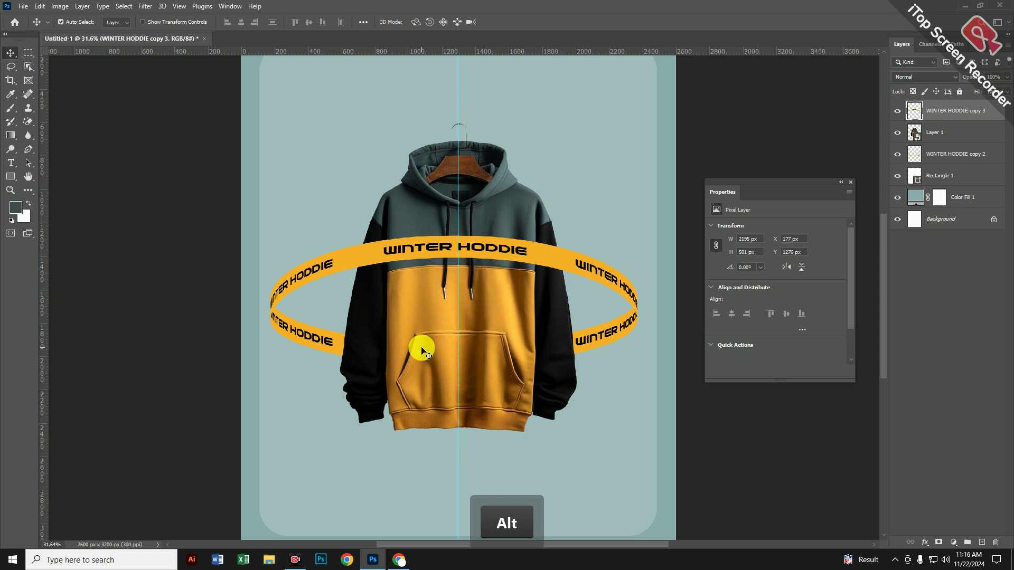
scroll(422, 352, "down", 1)
left_click(663, 404)
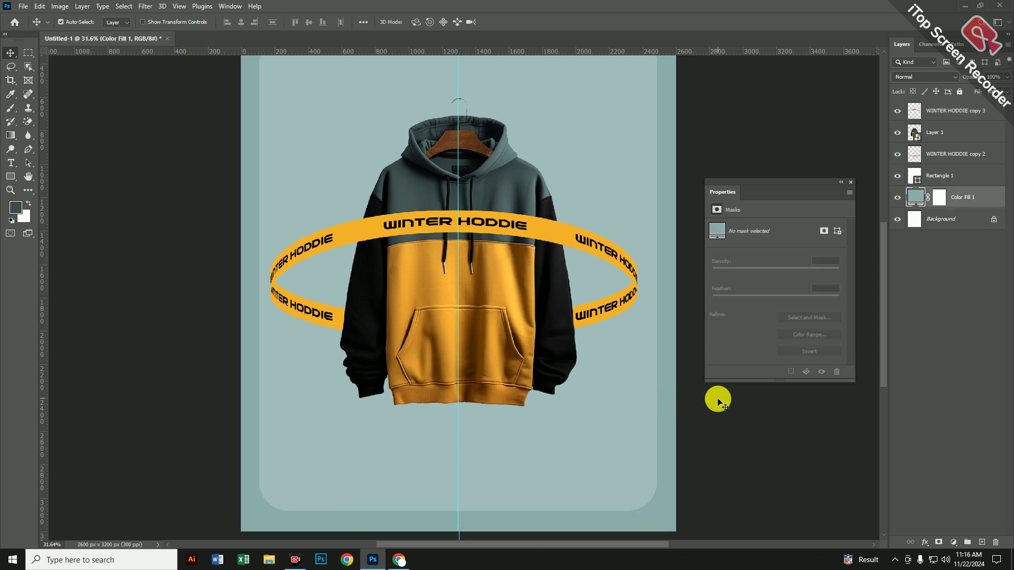
double_click(920, 196)
left_click_drag(503, 106, 717, 180)
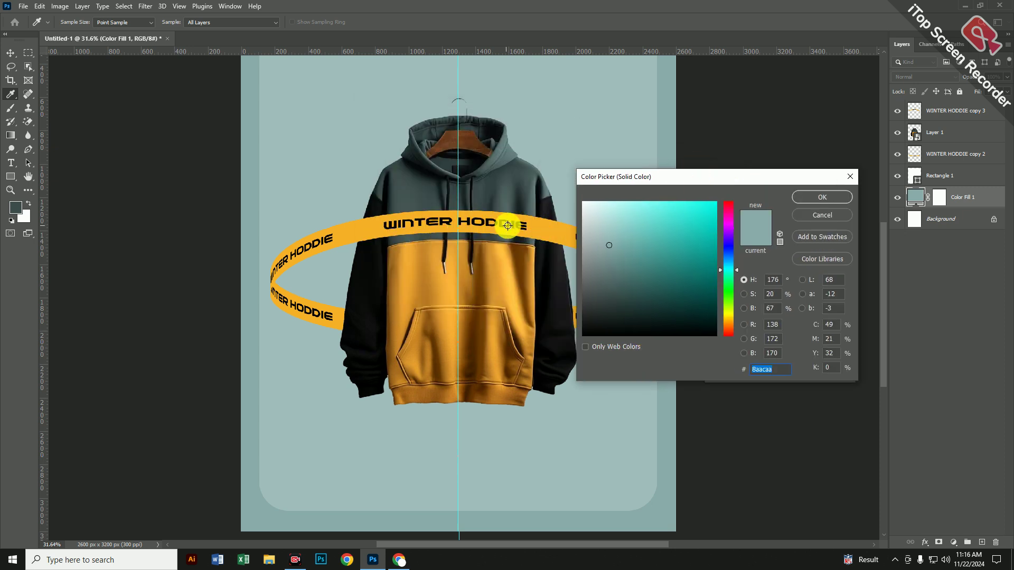
- Try the band's orange, a dark brown and a bright blue as the background fill color
left_click(566, 231)
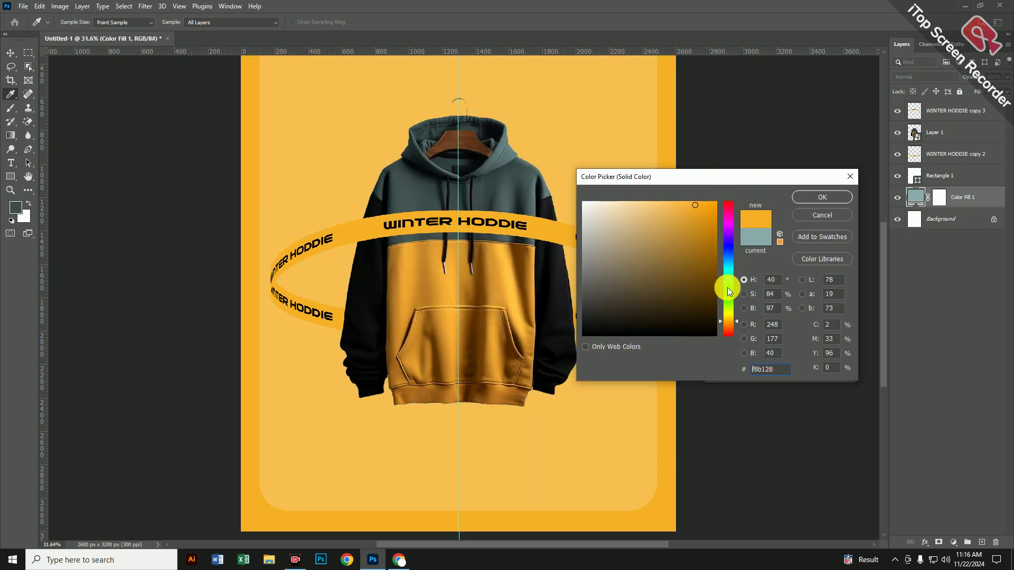
mouse_move(666, 232)
left_mouse_down()
mouse_move(707, 256)
mouse_move(656, 207)
mouse_move(630, 317)
mouse_move(608, 283)
mouse_move(616, 244)
mouse_move(672, 201)
mouse_move(719, 194)
mouse_move(753, 235)
mouse_move(760, 263)
mouse_move(732, 298)
left_mouse_up()
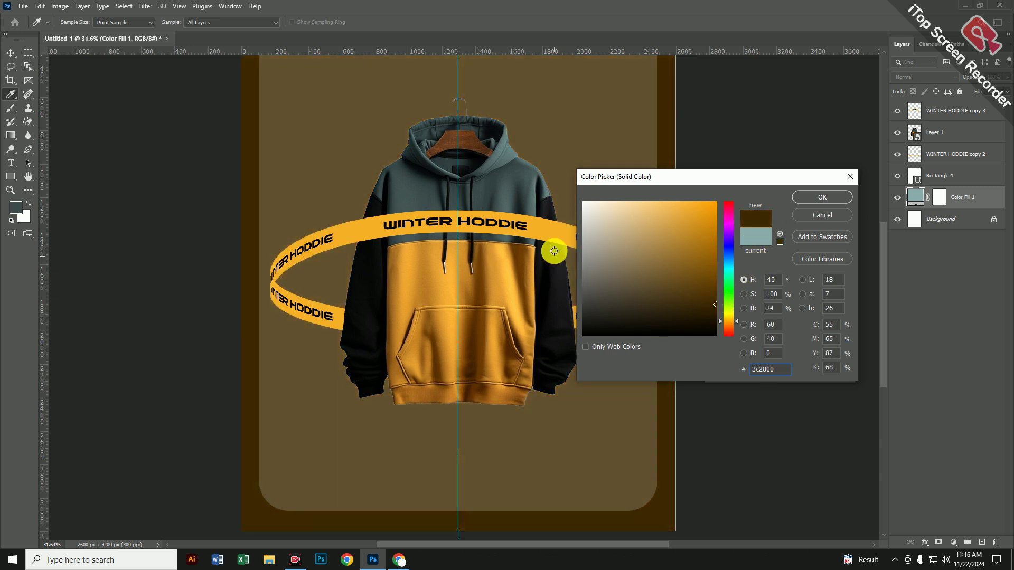
left_click(536, 187)
left_click(685, 207)
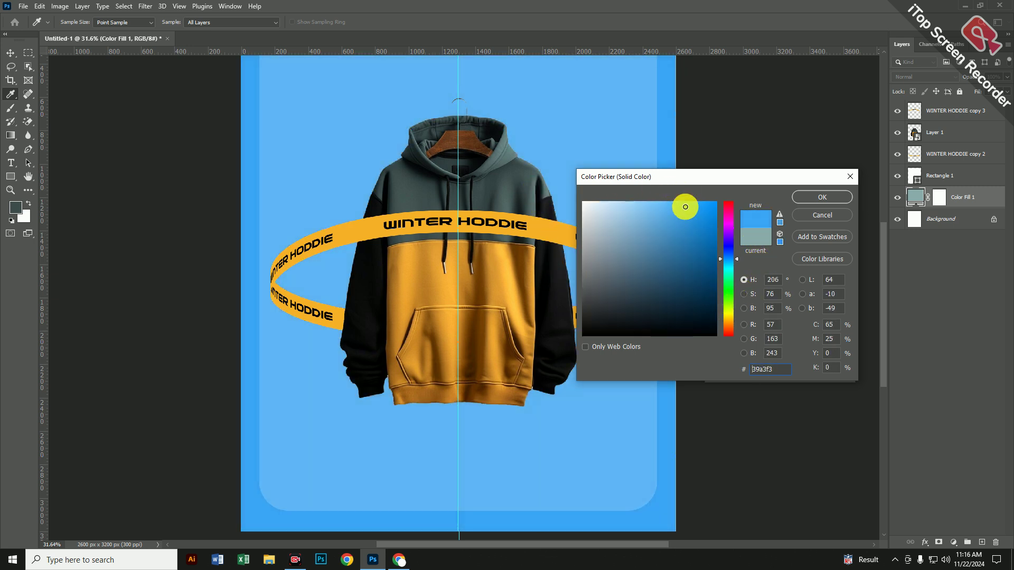
left_click(665, 202)
- Set the background fill to a muted dark grey-teal, about #586667, with a hue of 185°
left_click(729, 266)
mouse_move(705, 209)
left_mouse_down()
mouse_move(712, 186)
mouse_move(629, 199)
mouse_move(596, 191)
mouse_move(586, 264)
left_mouse_up()
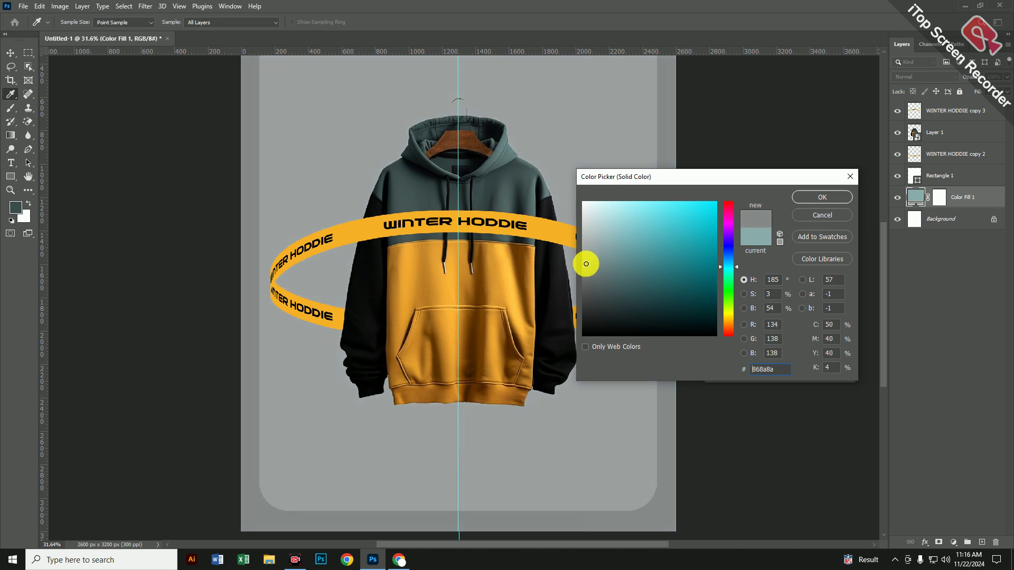
left_click(605, 283)
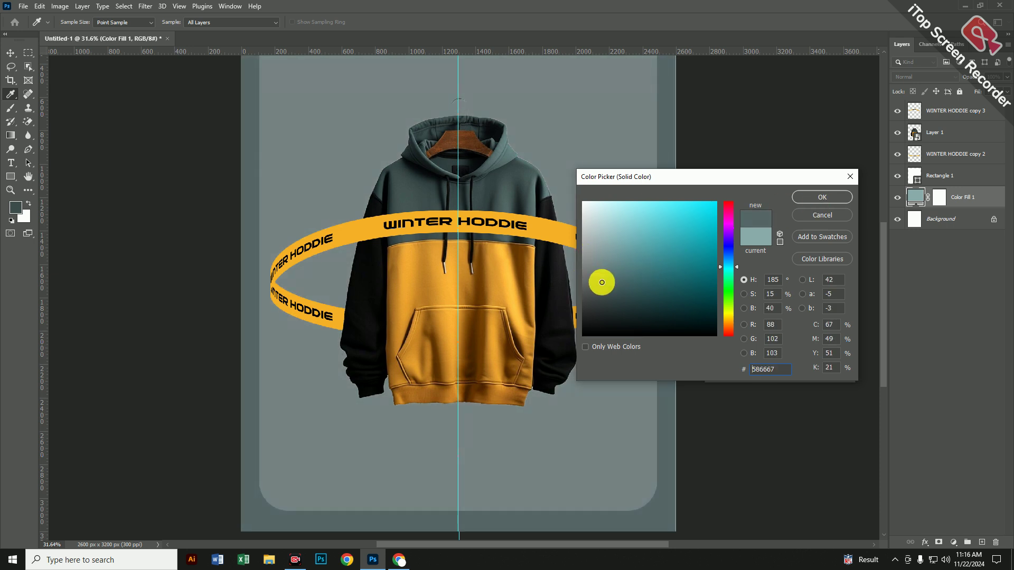
left_click(823, 197)
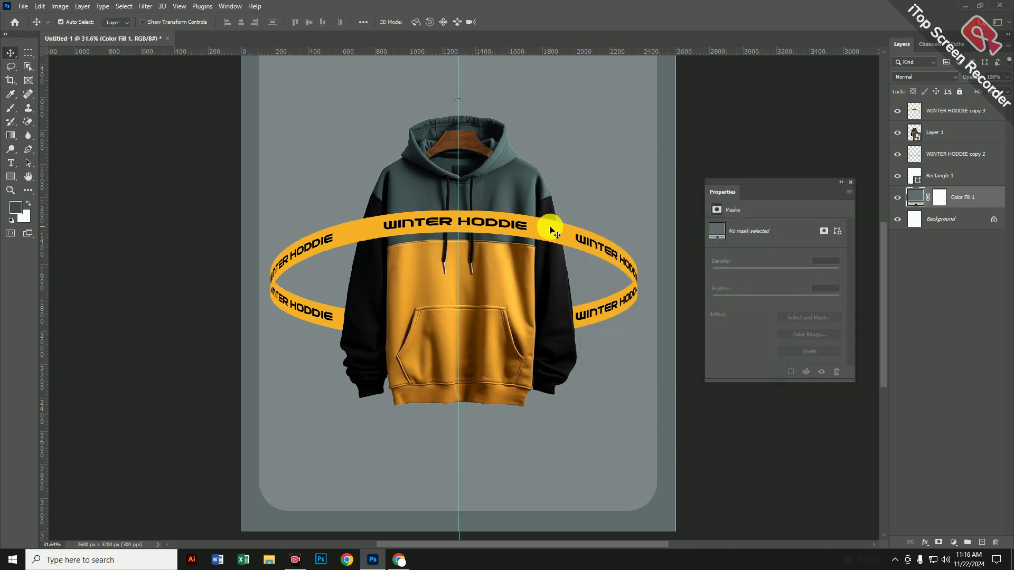
- Add an Outer Glow effect to the front WINTER HODDIE band and open its glow color for editing
key("v")
key("alt")
scroll(557, 226, "up", 1)
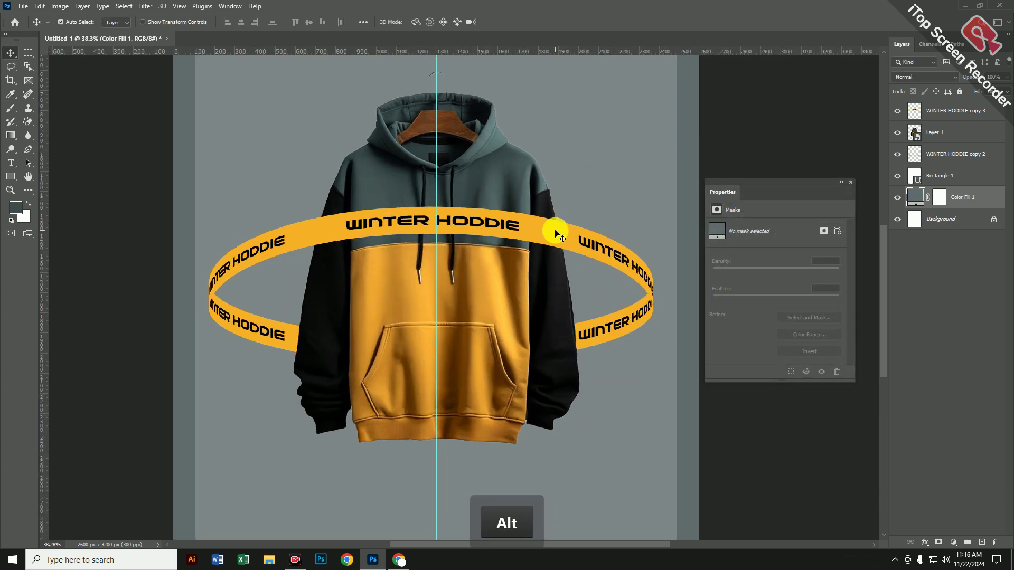
scroll(558, 232, "up", 1)
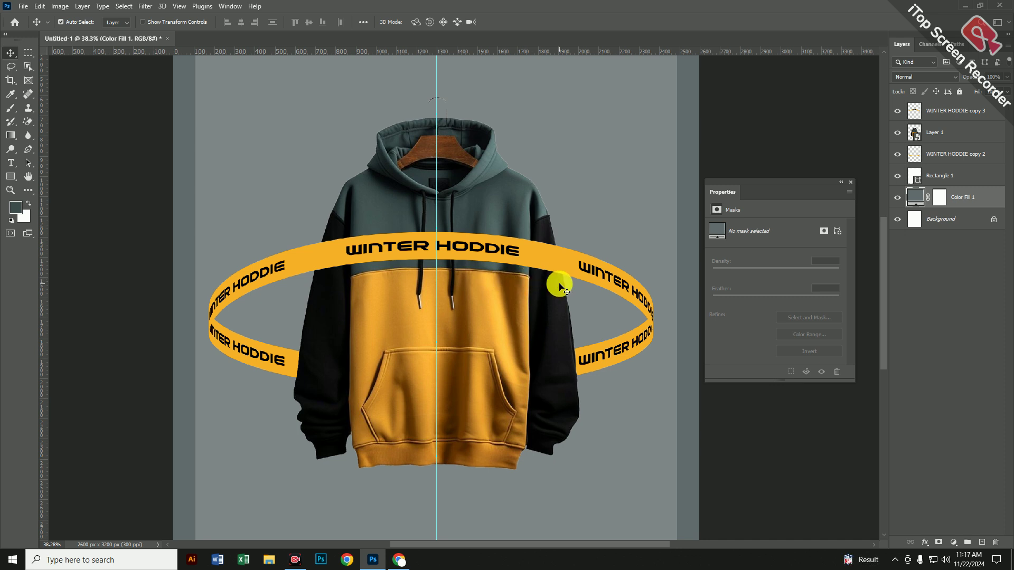
left_click(564, 264)
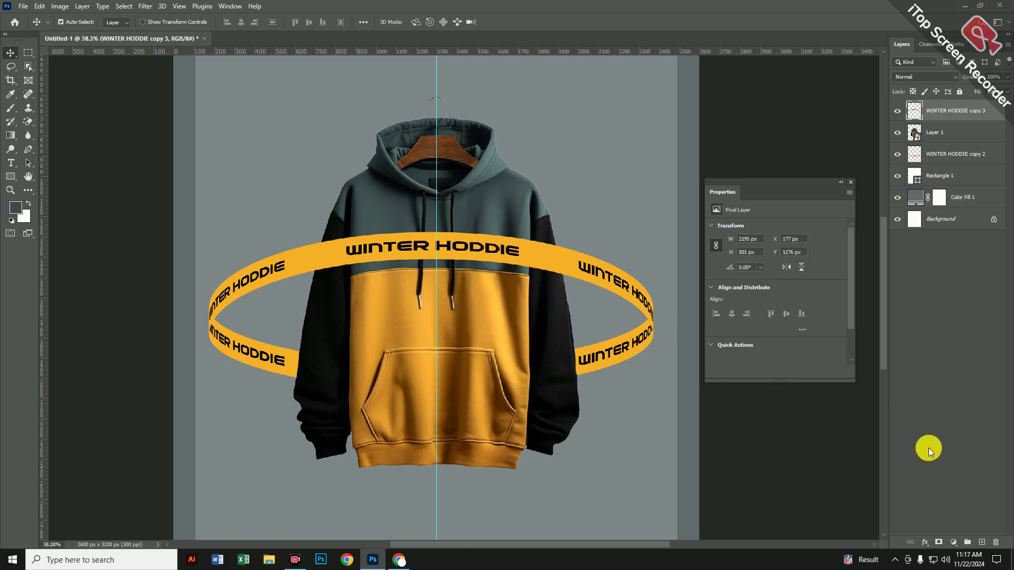
left_click(925, 542)
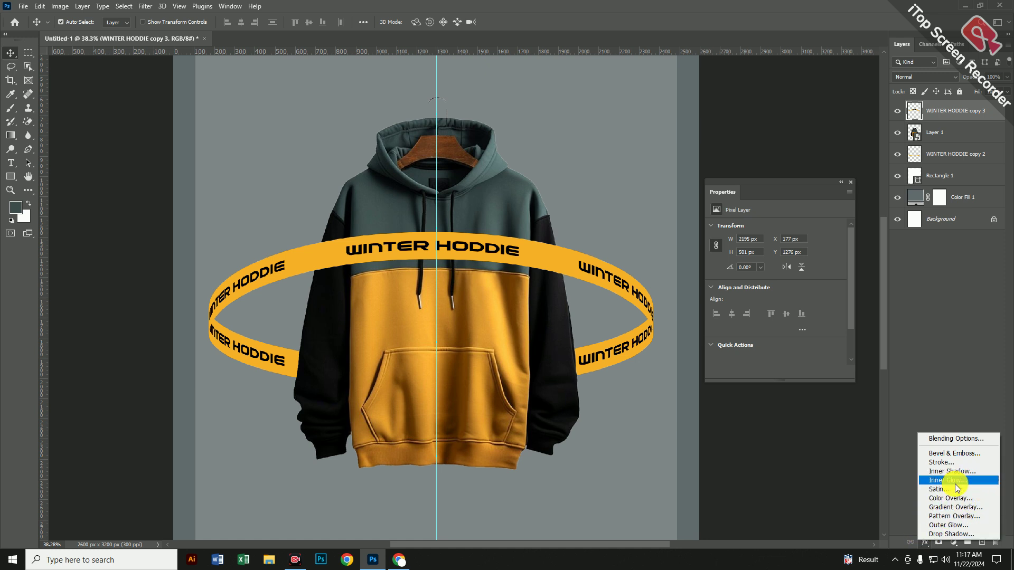
left_click(949, 526)
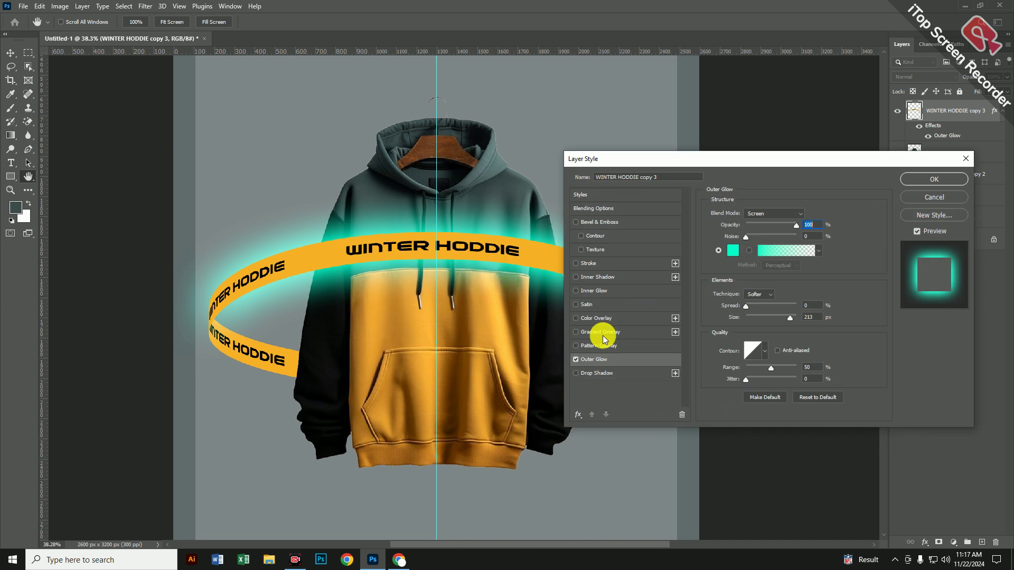
left_click(733, 249)
- Try the band's orange, a darker orange and a bright yellow as the outer glow color
left_click(543, 257)
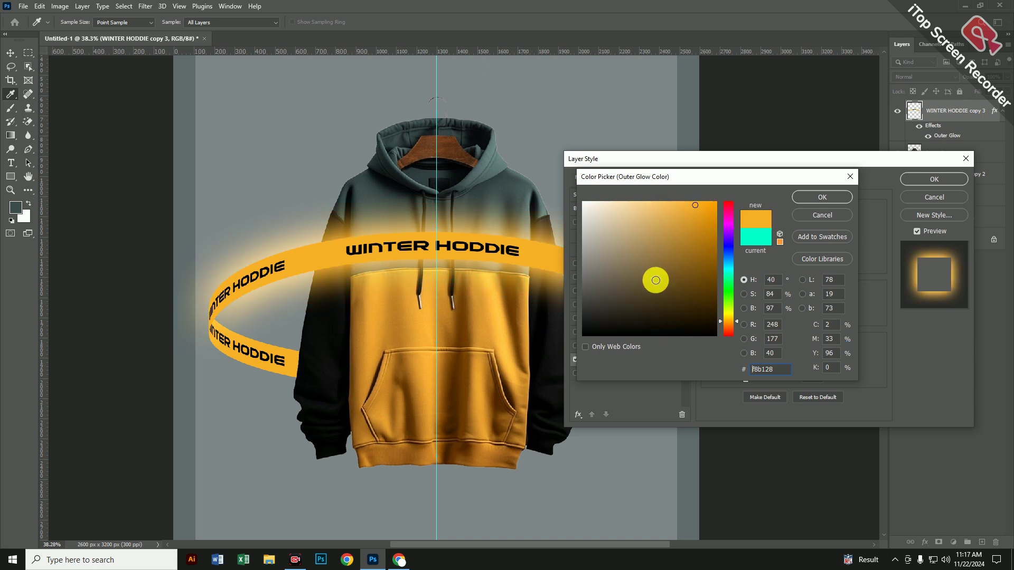
left_click_drag(697, 215, 707, 221)
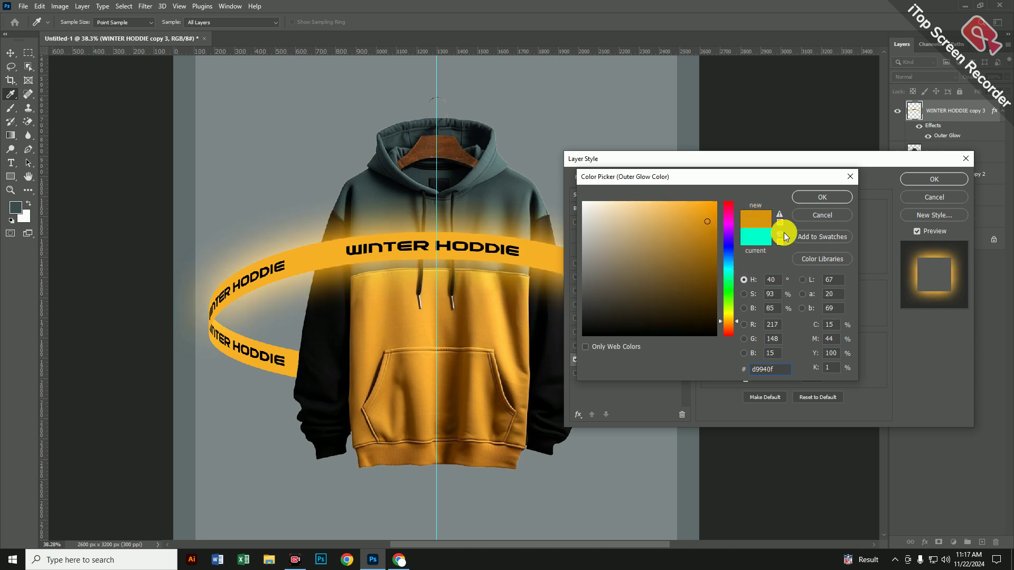
left_click(729, 313)
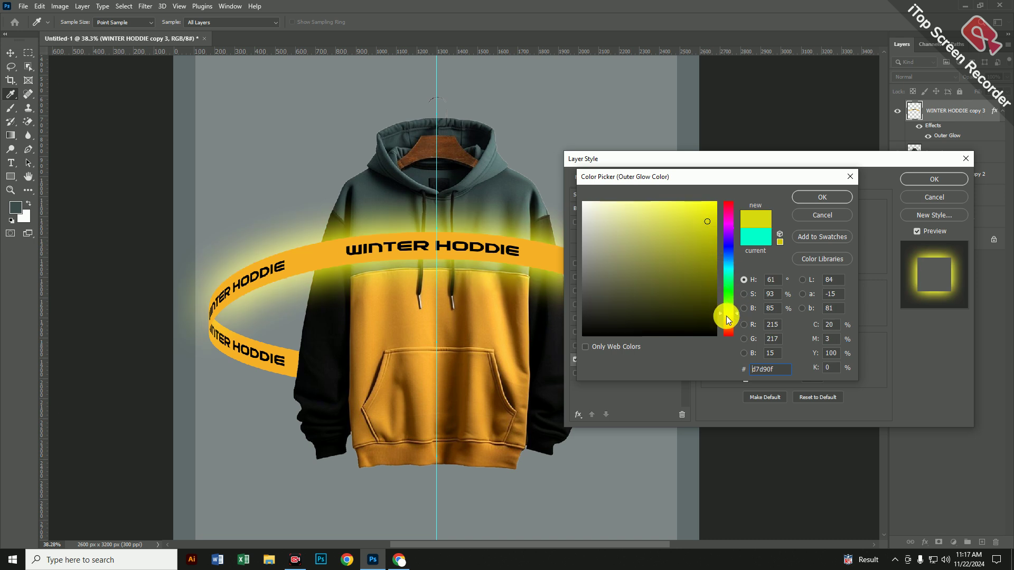
left_click_drag(724, 312, 727, 316)
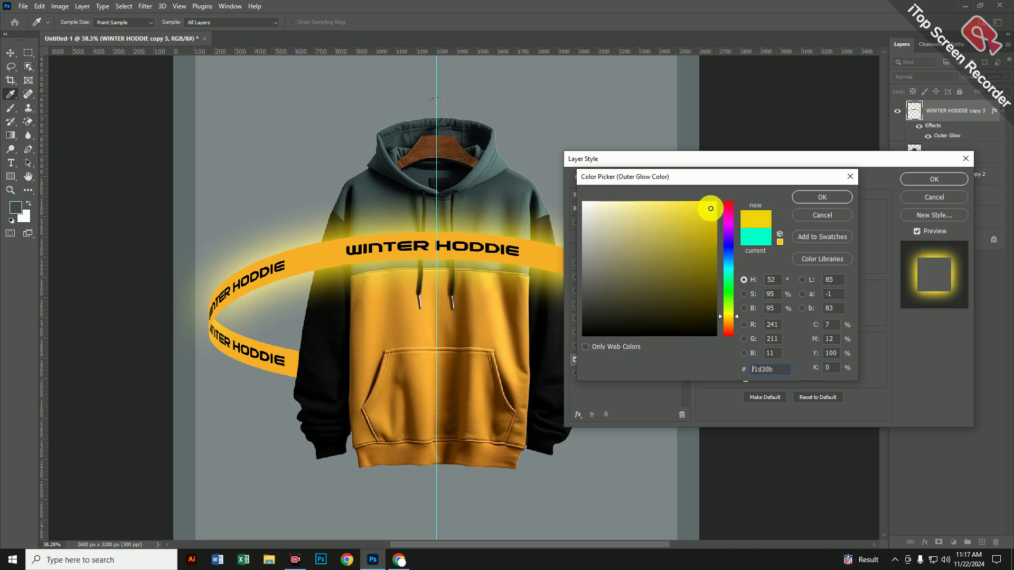
- Set the front band's outer glow color to a dark orange, #c47b0f, based on the hoodie's orange hue, and apply the effect
left_click(492, 342)
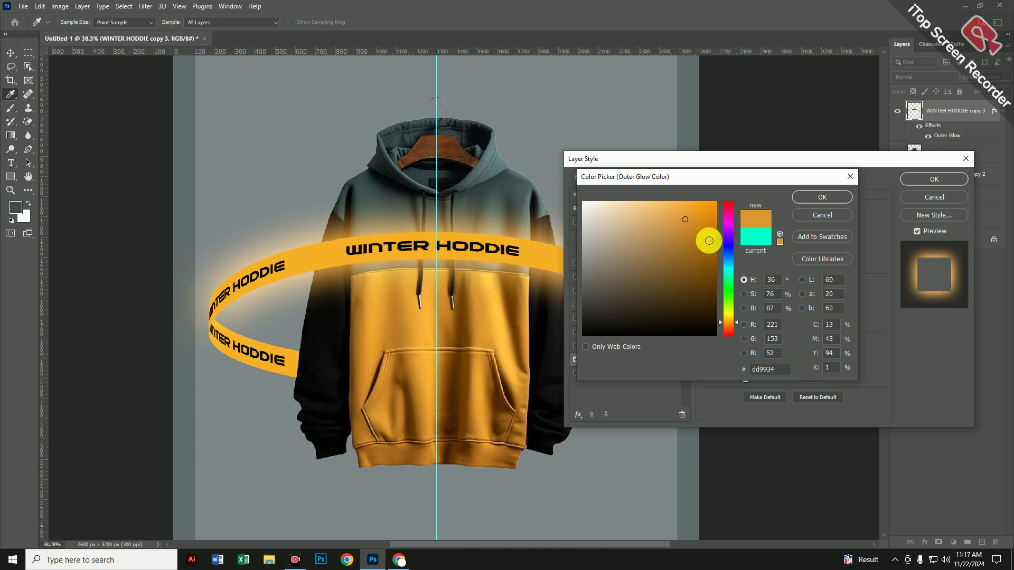
left_click(707, 235)
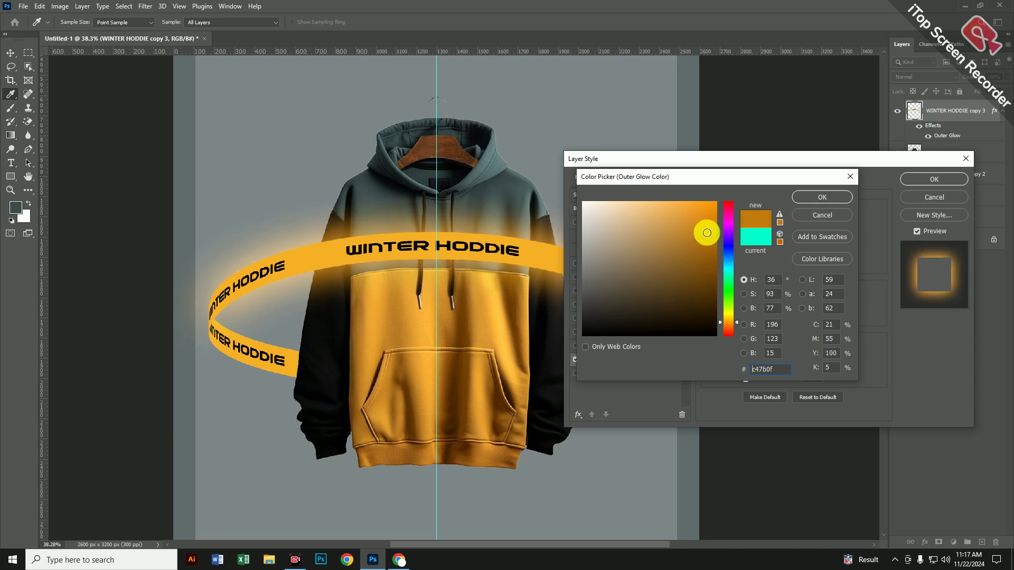
left_click_drag(711, 175, 749, 206)
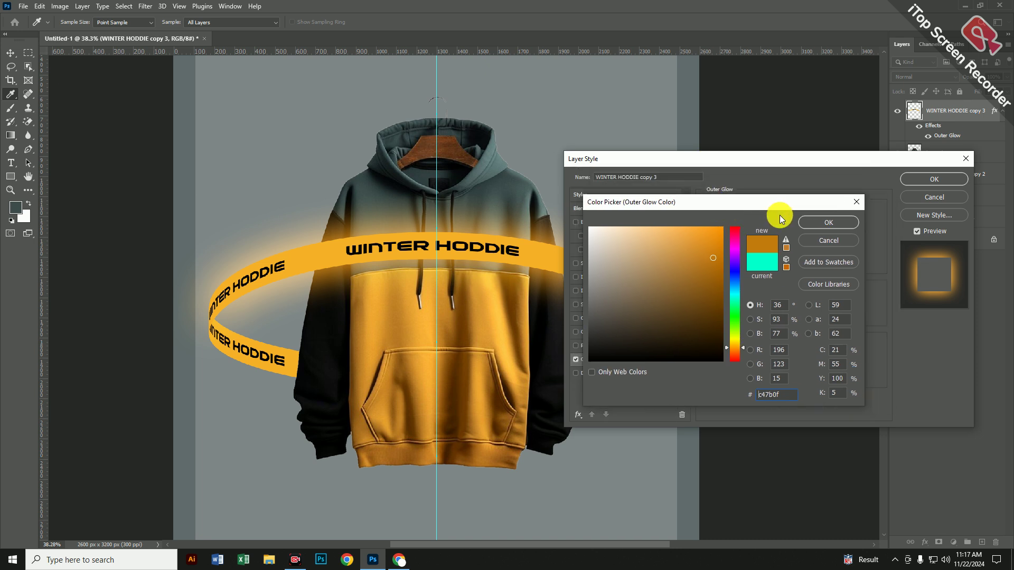
left_click(875, 229)
left_click(934, 179)
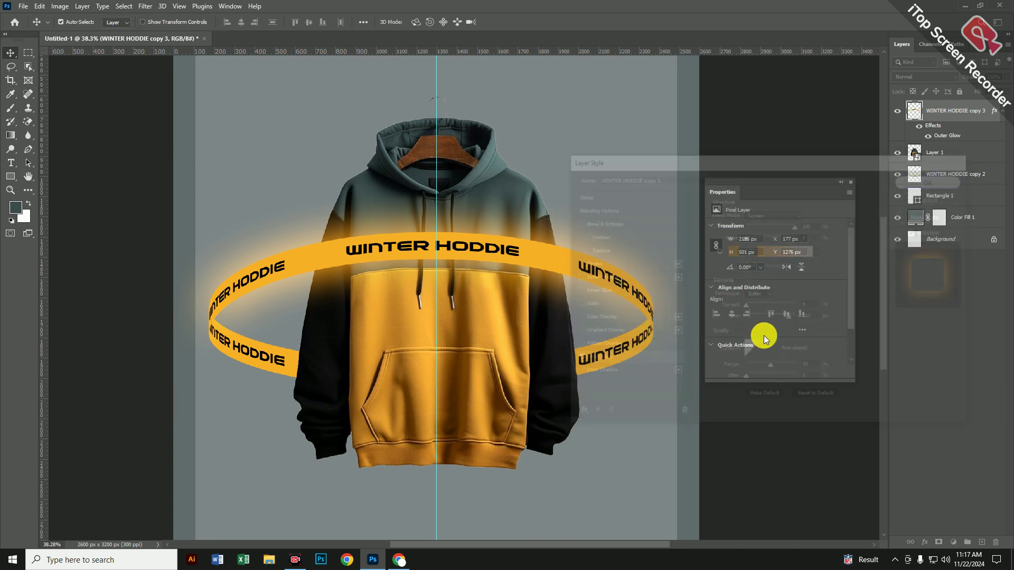
key("v")
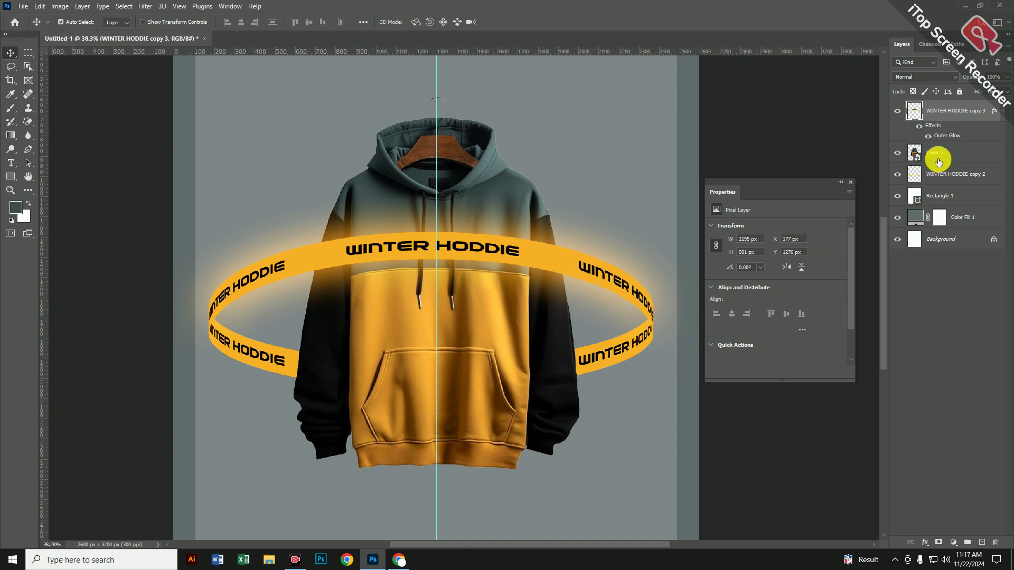
- Add an Inner Glow effect to the front band, colored bright yellow, #fffc00
left_click(925, 542)
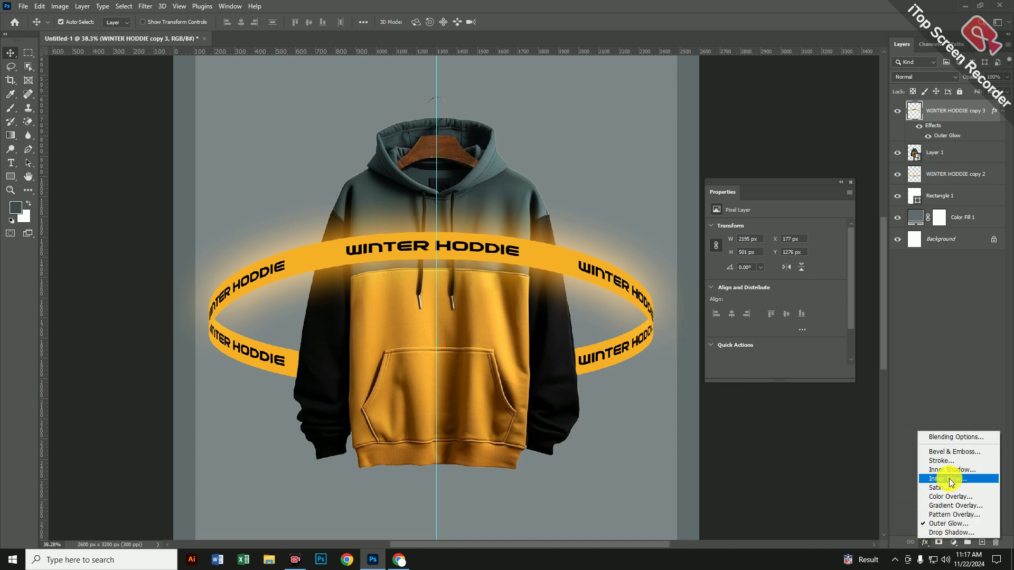
left_click(948, 479)
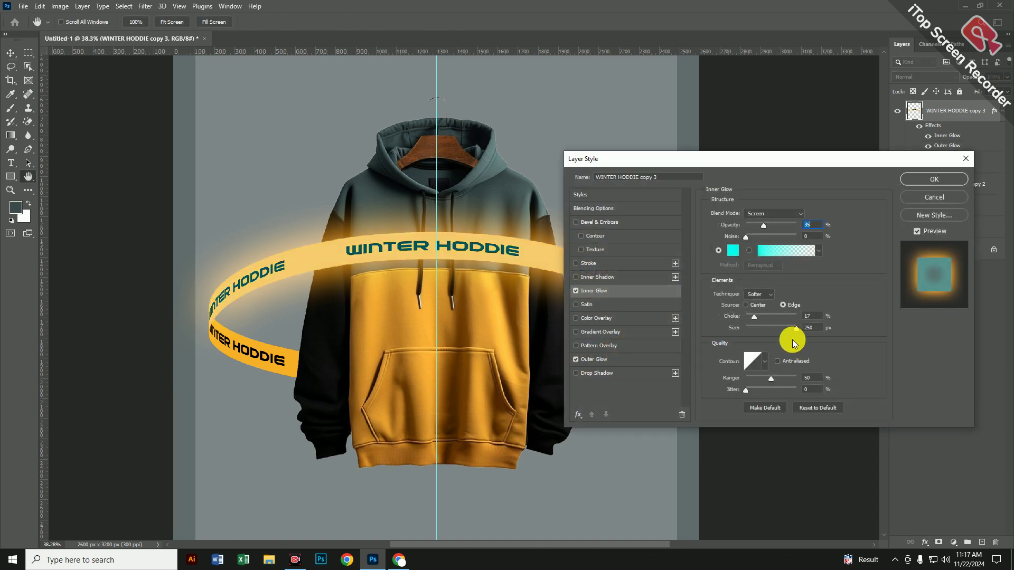
left_click(732, 250)
left_click(497, 319)
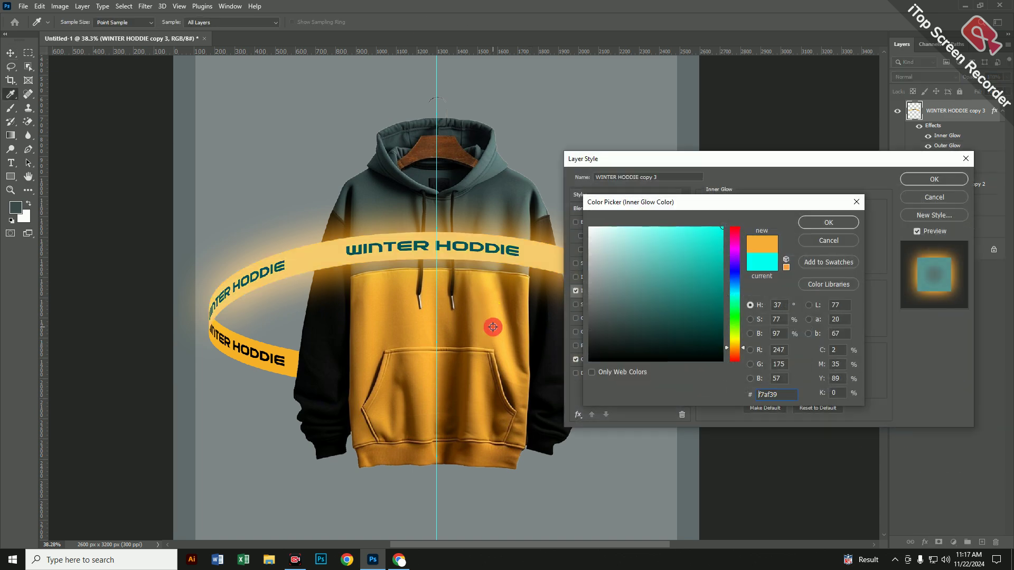
left_click(720, 229)
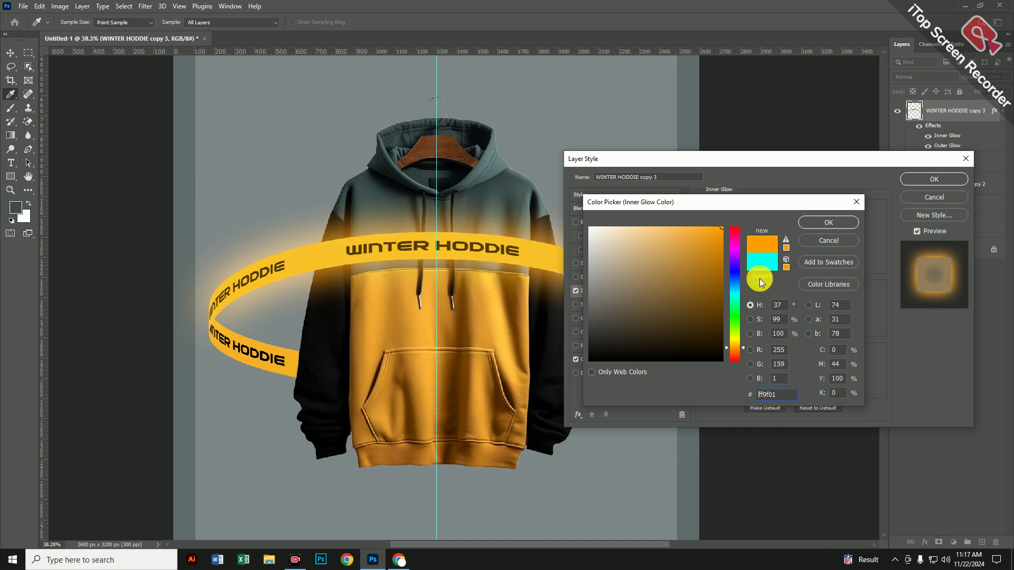
left_click(739, 341)
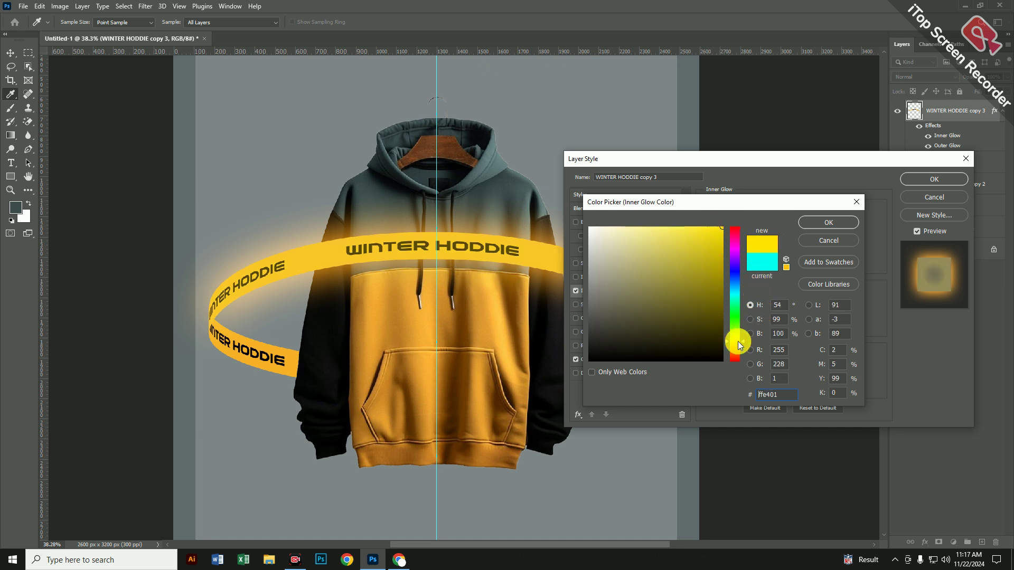
left_click(720, 227)
left_click(737, 340)
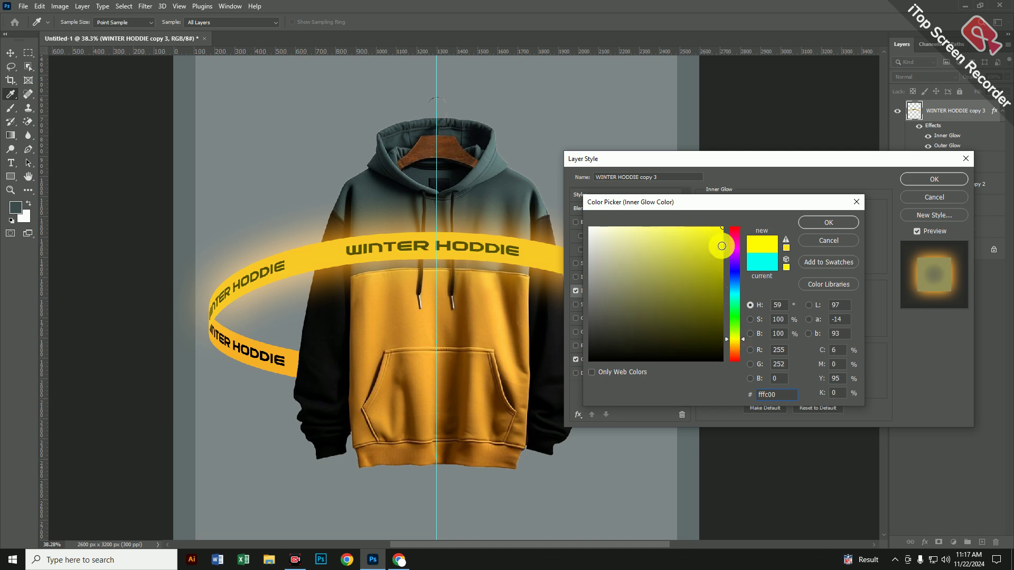
left_click(848, 223)
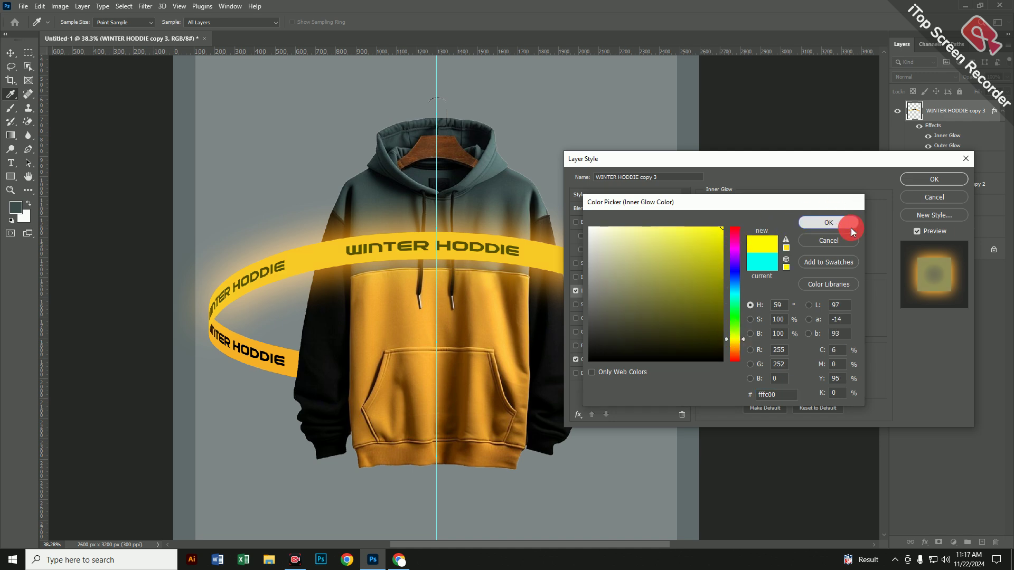
left_click(925, 181)
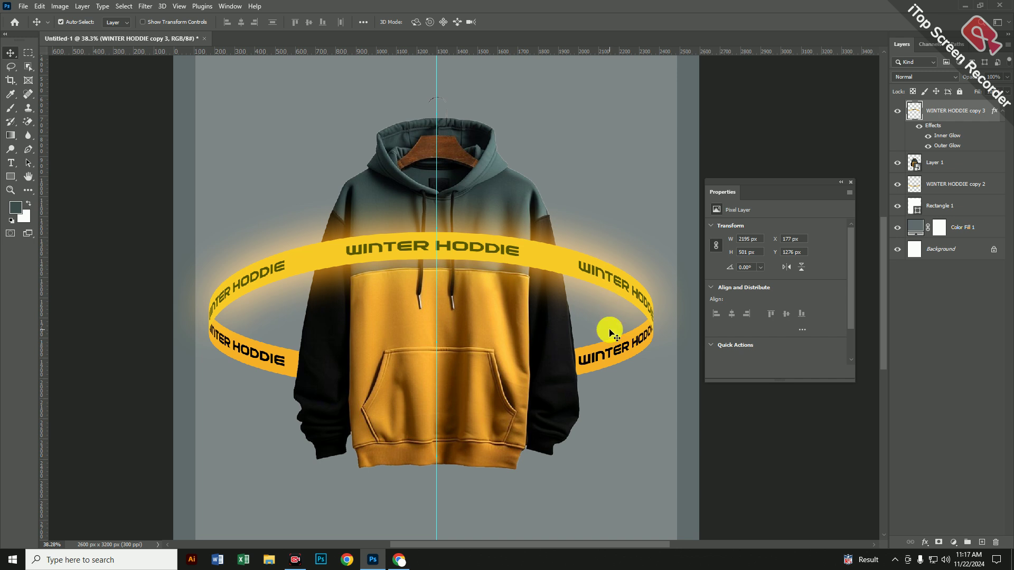
- Copy the front band's layer style with both glows onto the rear band layer, WINTER HODDIE copy 2
right_click(928, 140)
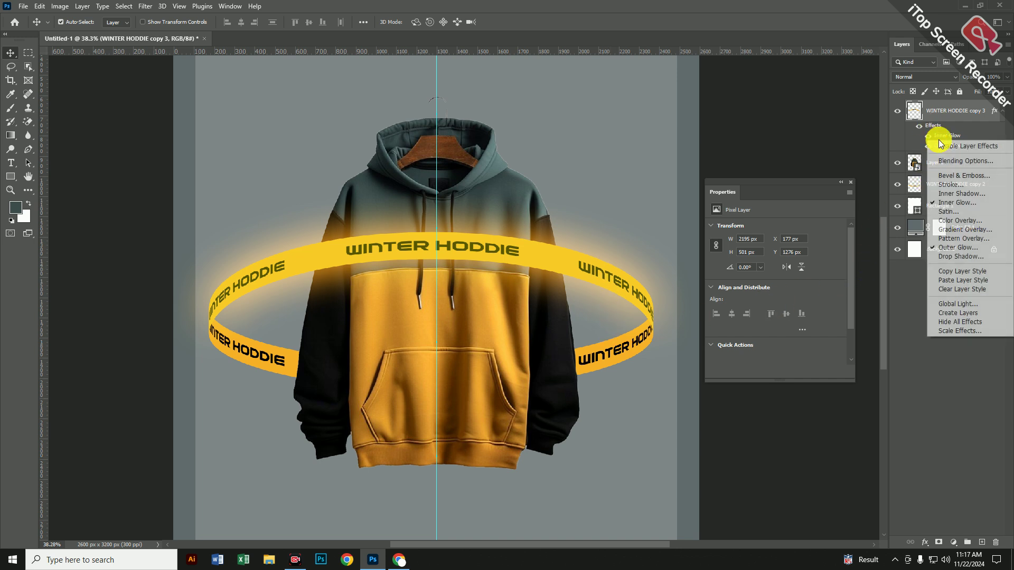
left_click(962, 271)
left_click(949, 189)
right_click(948, 187)
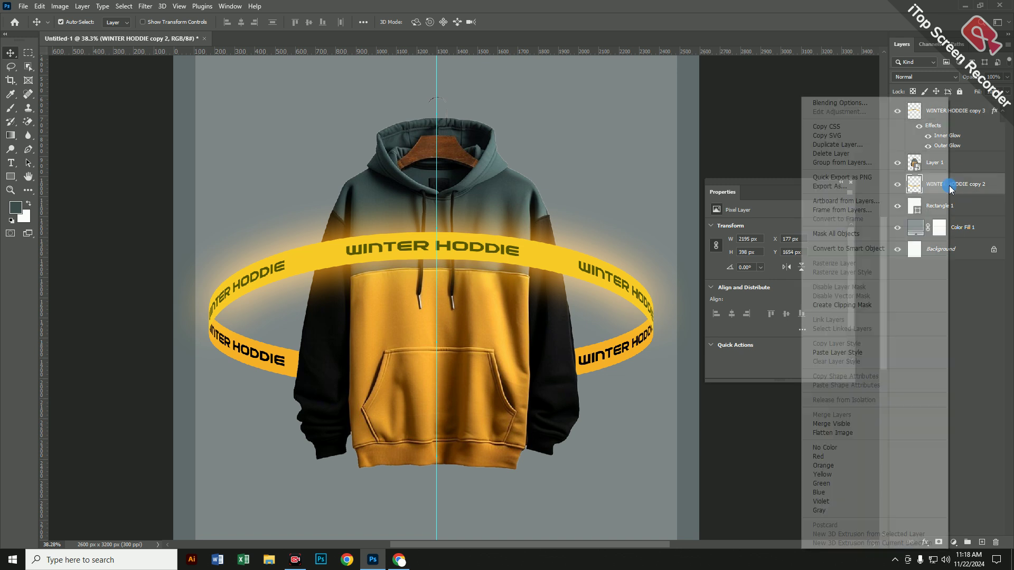
left_click(862, 359)
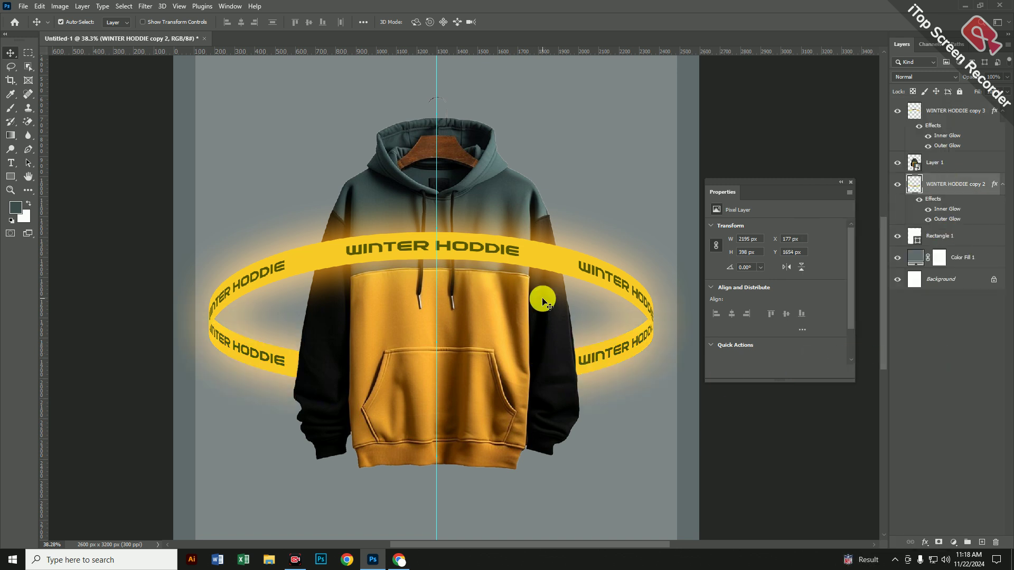
- Add an empty layer directly above the hoodie layer, Layer 1, with the hood and hanger in close view
scroll(670, 212, "down", 3)
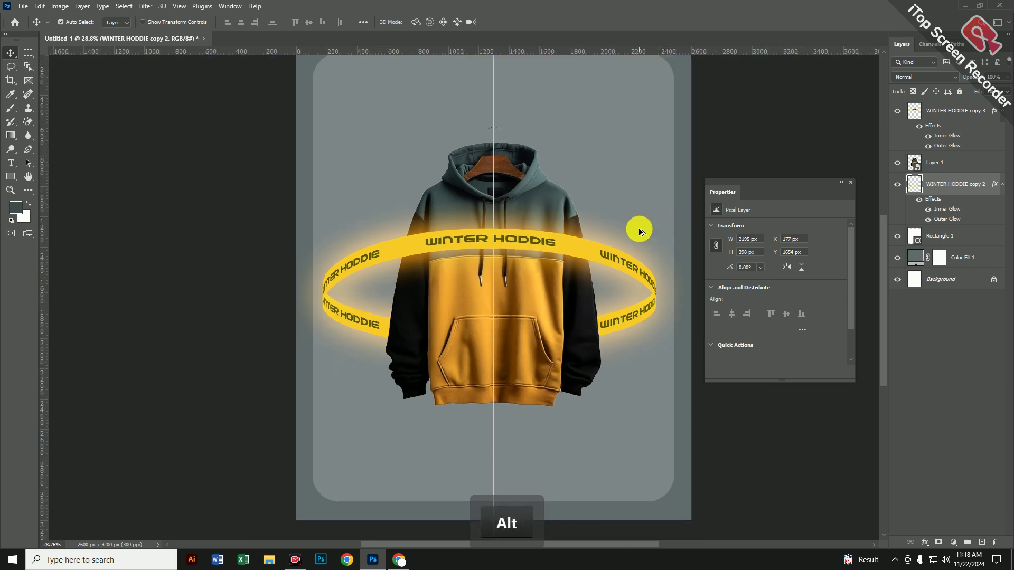
scroll(640, 231, "up", 1)
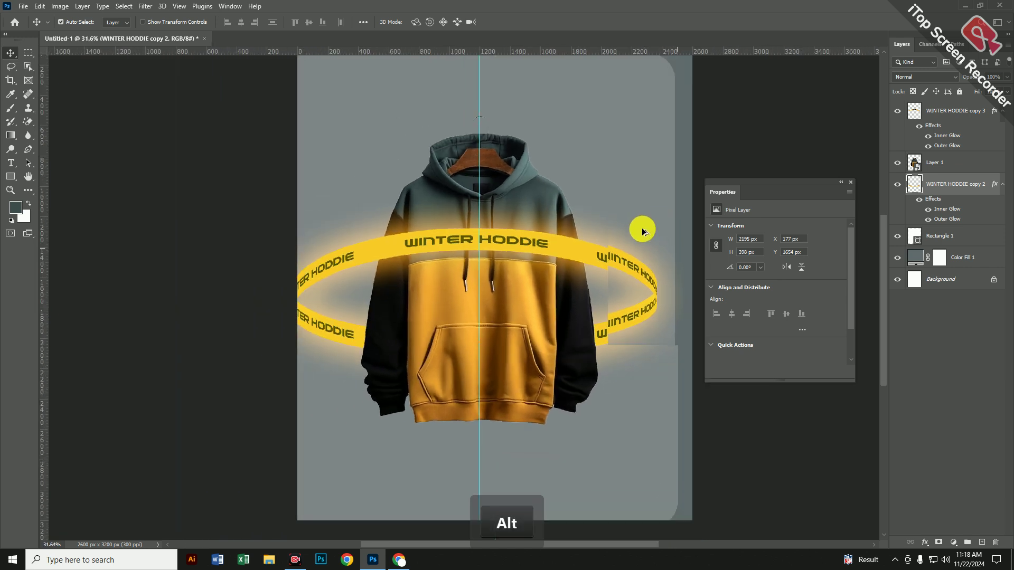
scroll(643, 231, "down", 1)
scroll(643, 230, "up", 1)
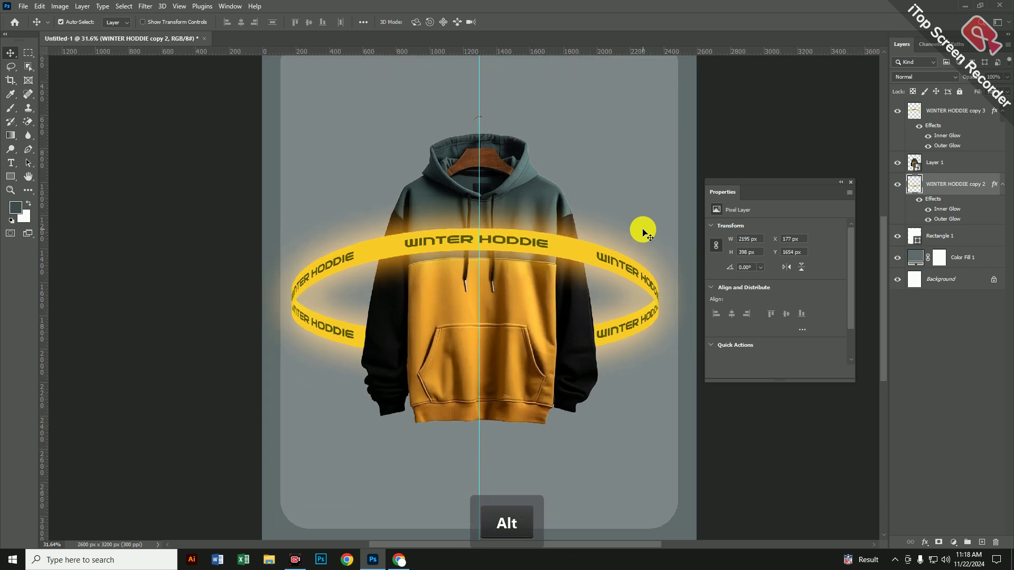
left_click_drag(618, 190, 616, 216)
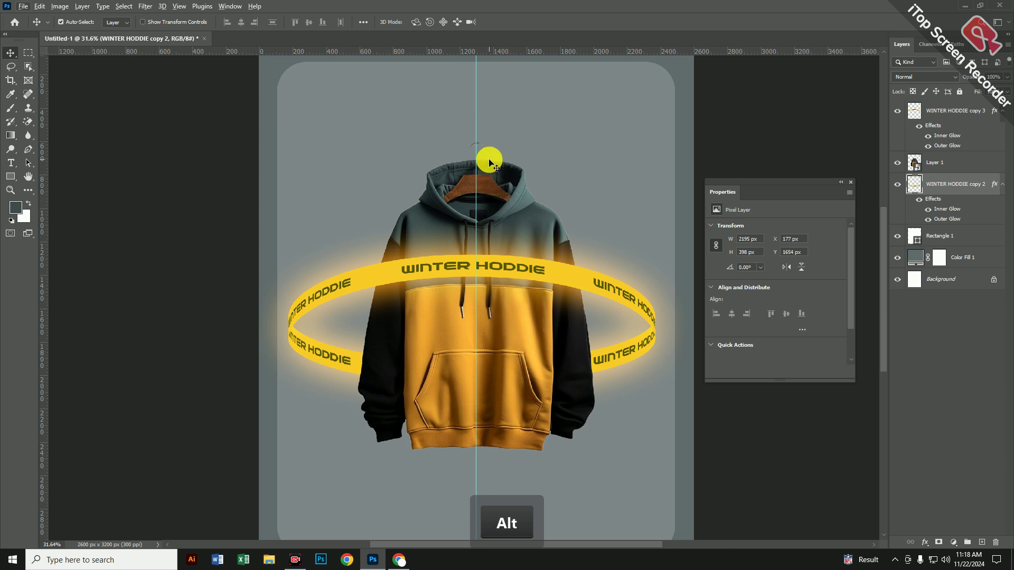
scroll(490, 161, "up", 4)
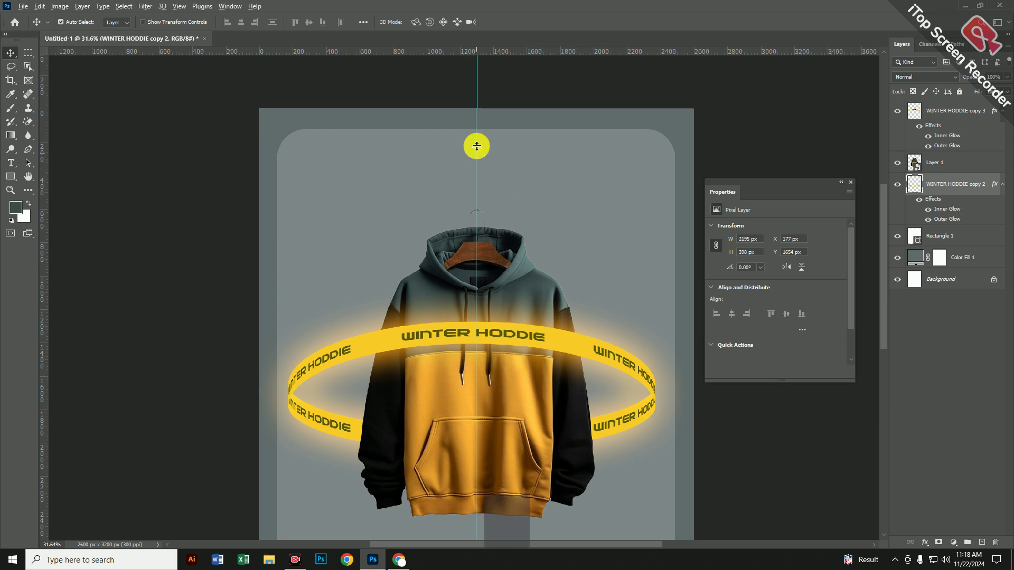
scroll(477, 144, "up", 2)
scroll(491, 143, "up", 2)
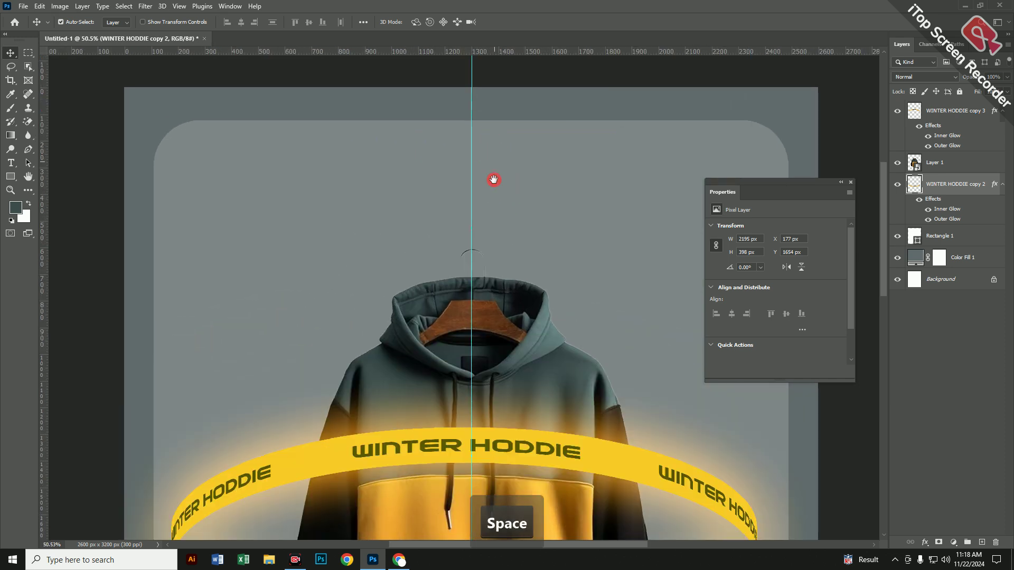
scroll(494, 179, "up", 3)
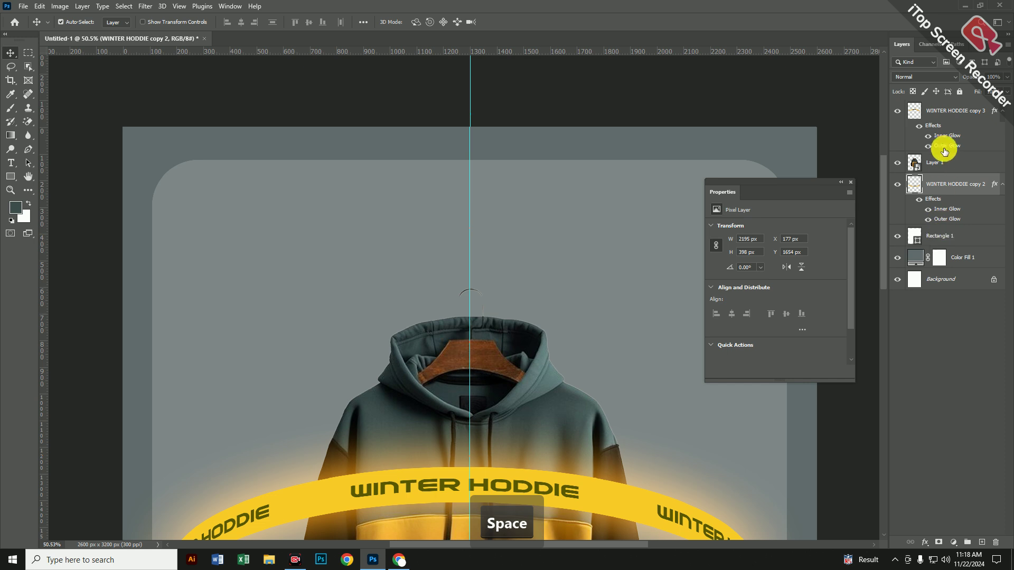
left_click(936, 163)
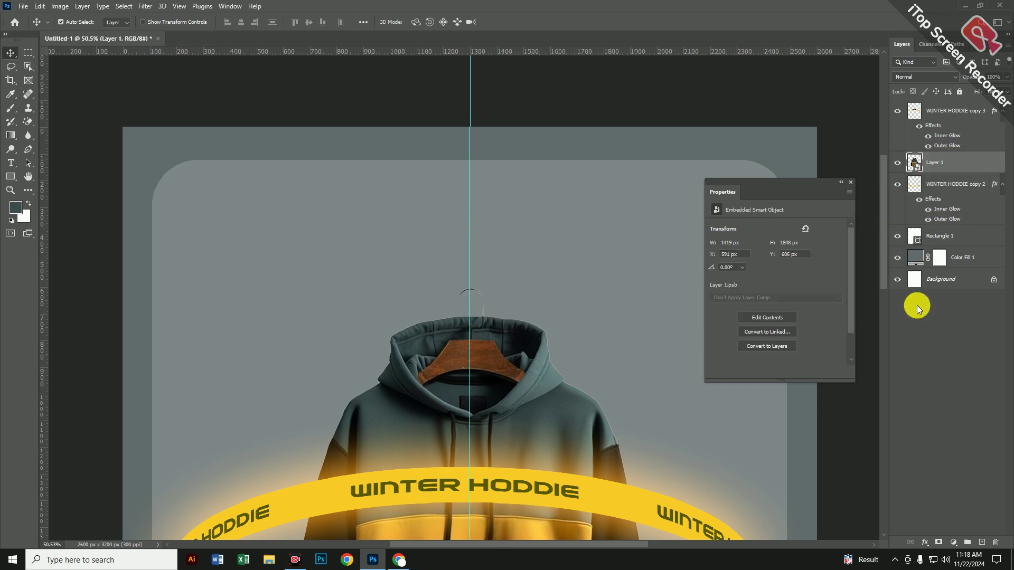
left_click(981, 543)
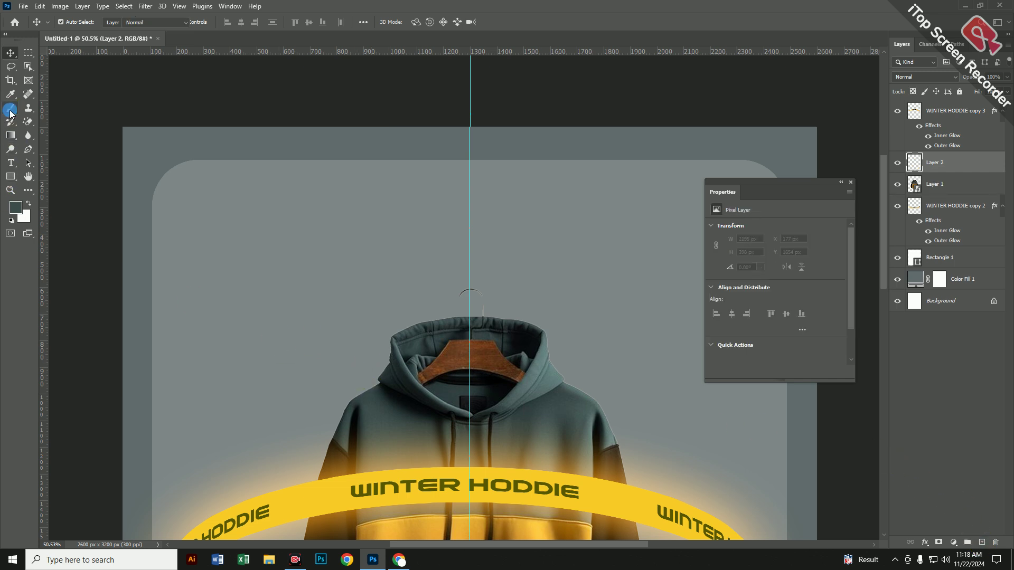
- Set the Brush tool's foreground color to a dark teal, #2e3c3b, and show the brush-size cursor near the hanger hook
left_click(10, 111)
left_click(16, 206)
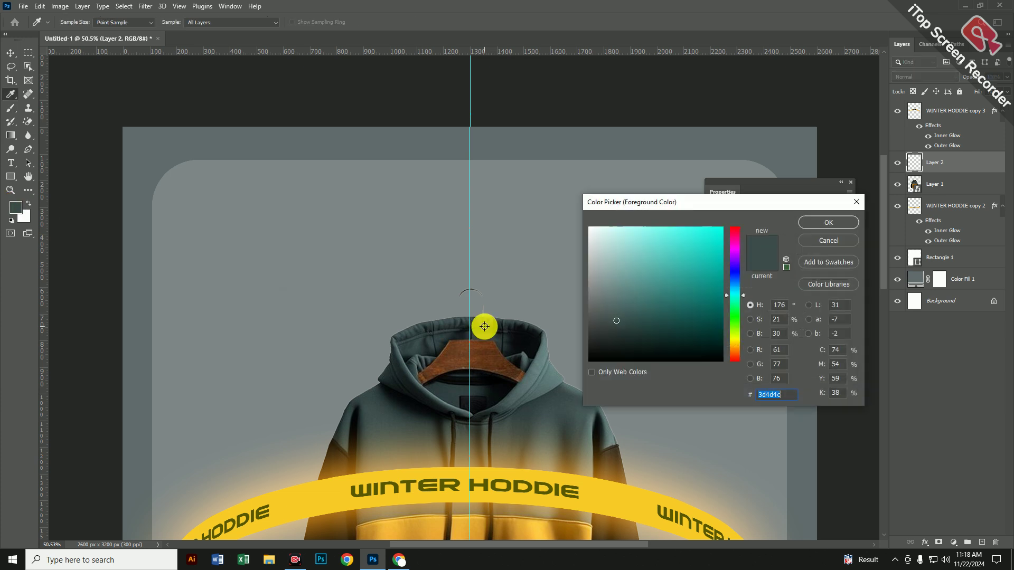
left_click(619, 329)
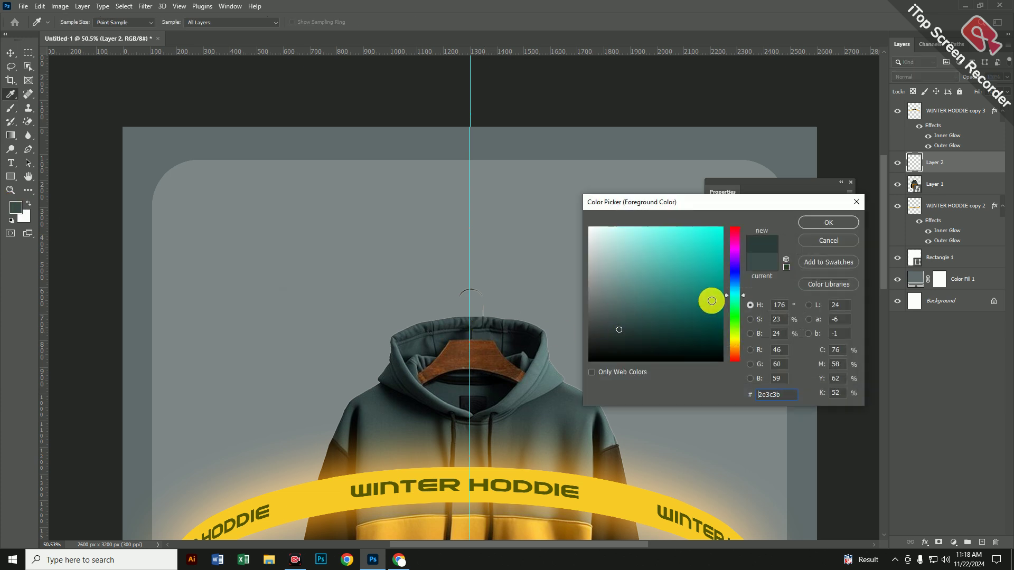
left_click(827, 222)
scroll(422, 327, "up", 6)
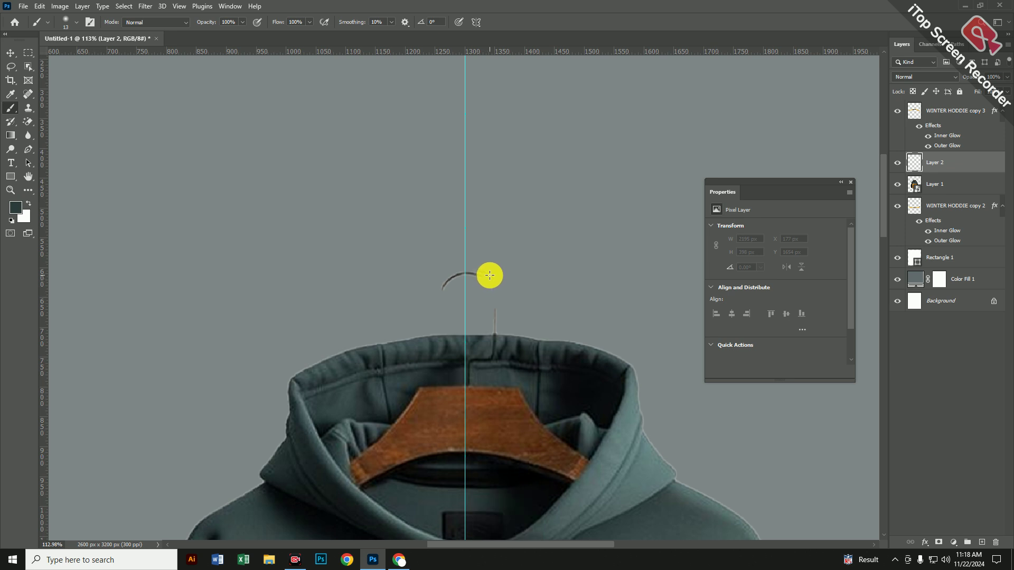
key("Caps_Lock")
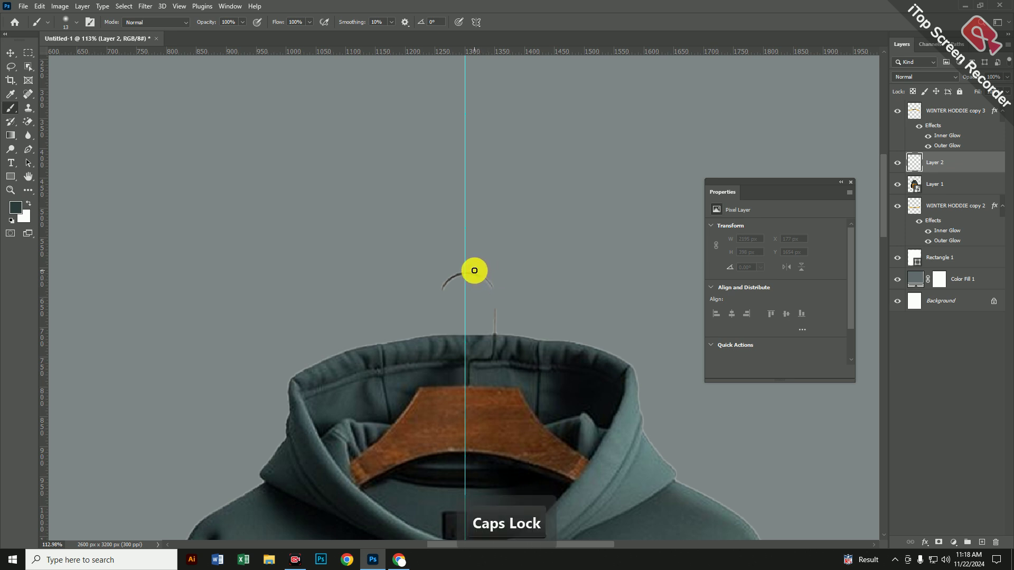
- Duplicate the hoodie layer, Layer 1, directly above the original
left_click(10, 54)
left_click(525, 362, "ctrl")
key("ctrl+j")
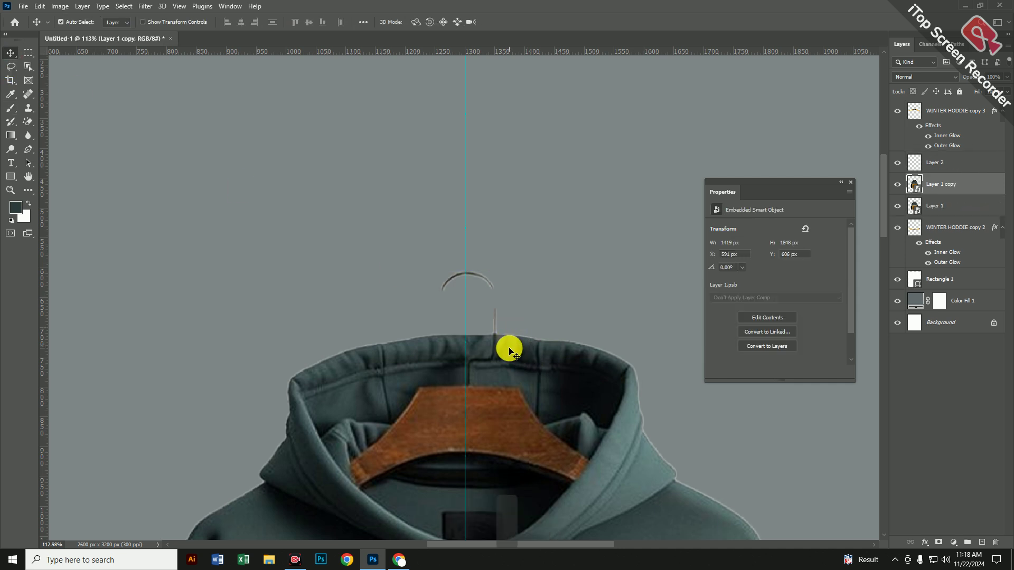
key("ctrl+t")
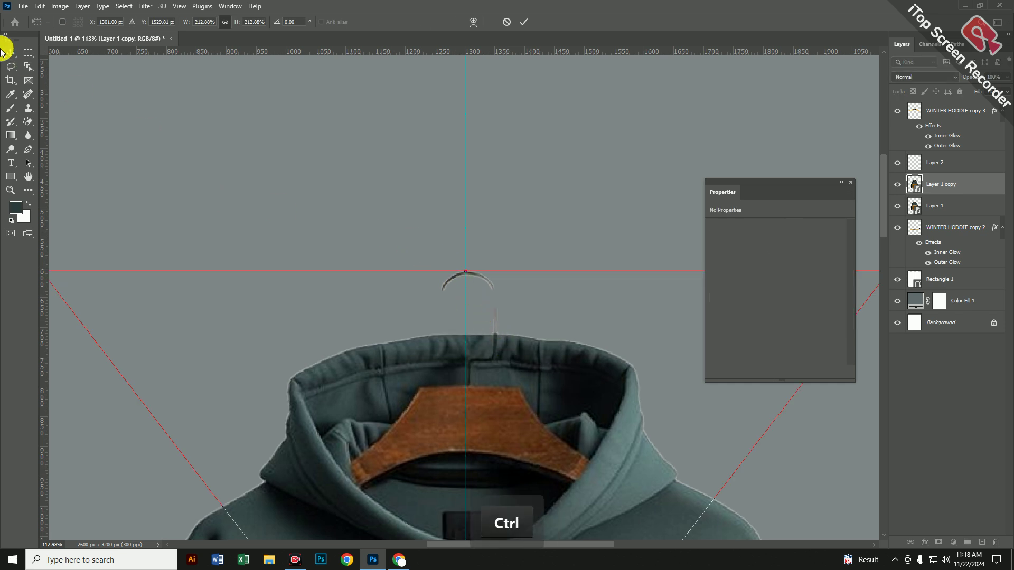
left_click(9, 52)
left_click(10, 108)
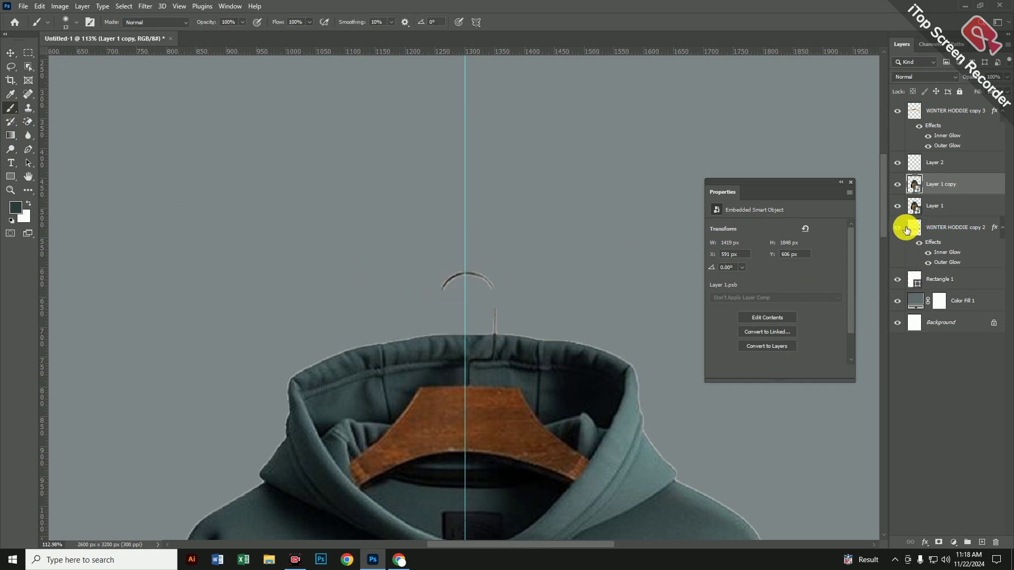
- On Layer 2, paint a straight vertical line about 20 px wide and 501 px tall from the hanger hook to the frame's upper edge
left_click(939, 163)
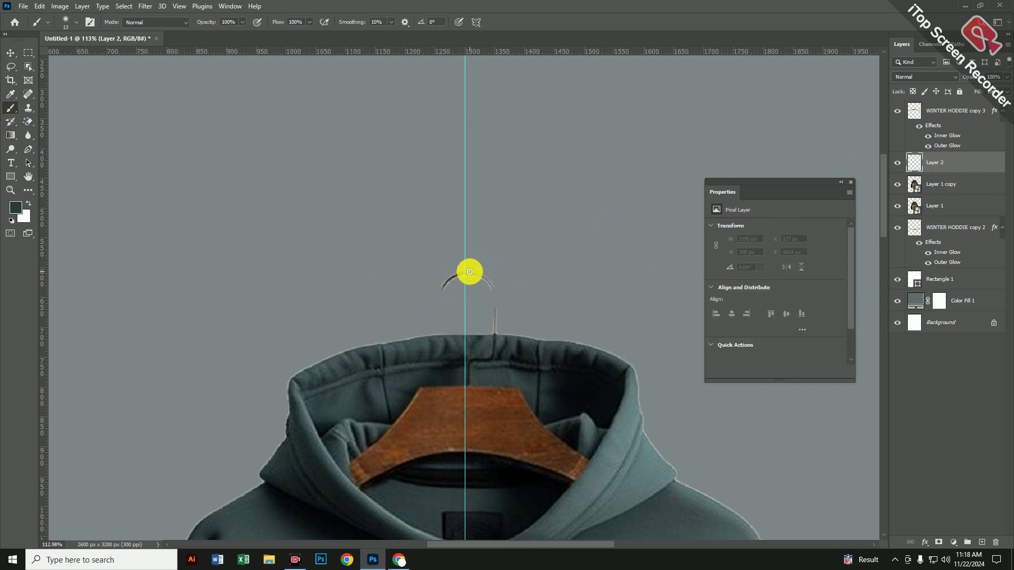
scroll(464, 272, "down", 2)
left_click_drag(475, 290, 477, 377)
key("ctrl+z")
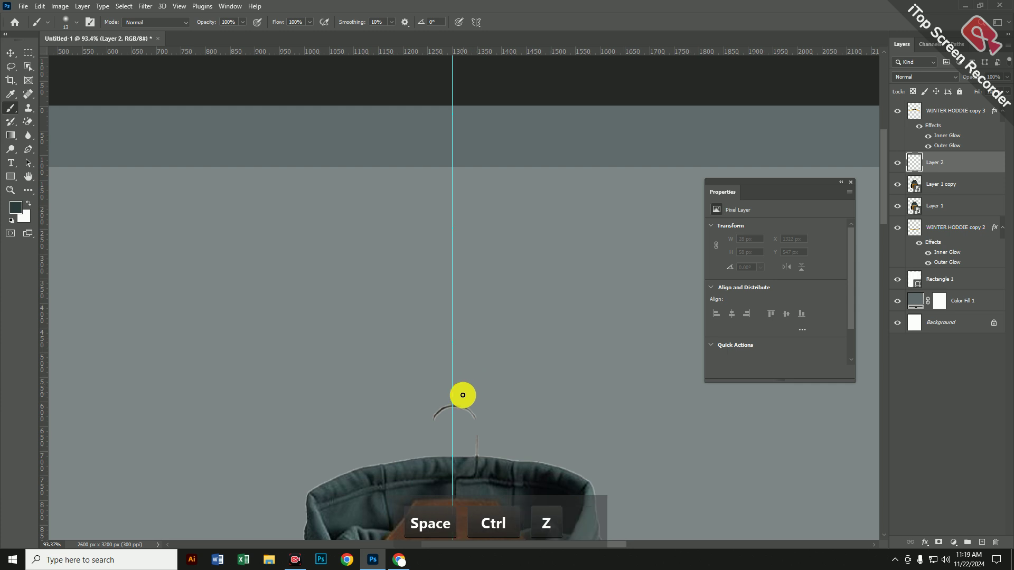
left_click(452, 403)
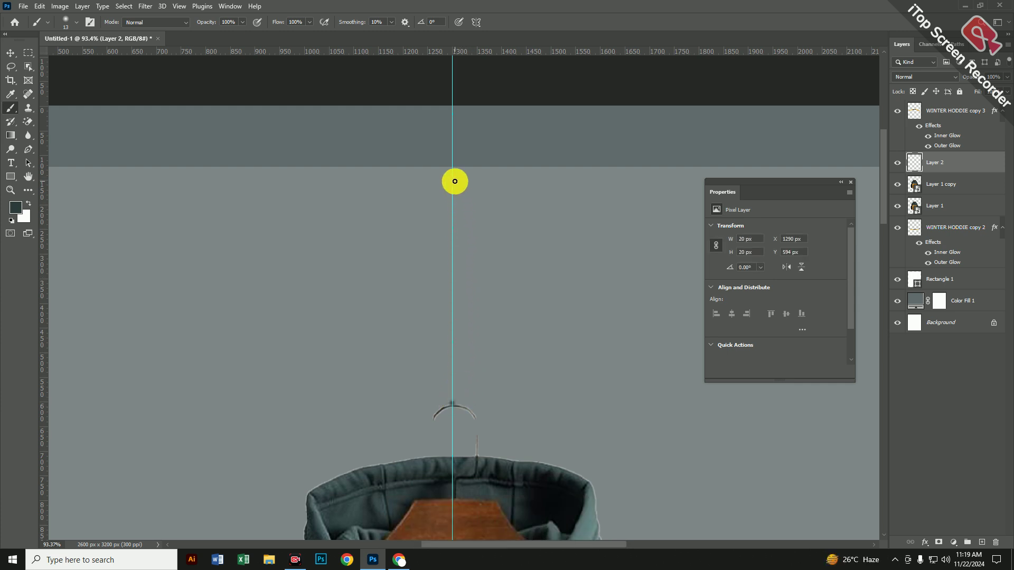
left_click(452, 164, "shift")
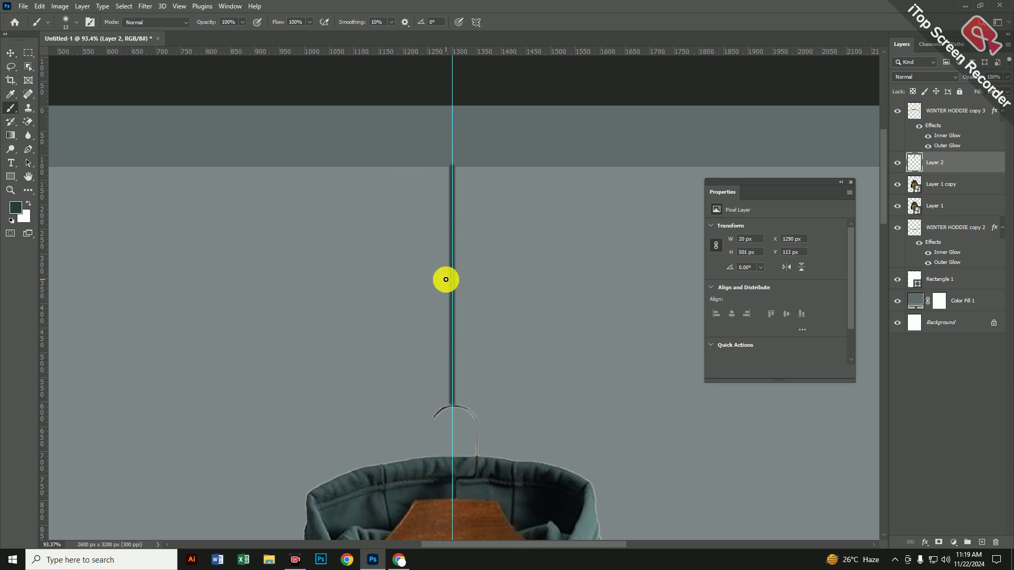
- Move the vertical guide off the painted line to the right, near the hood's right edge
left_click(9, 54)
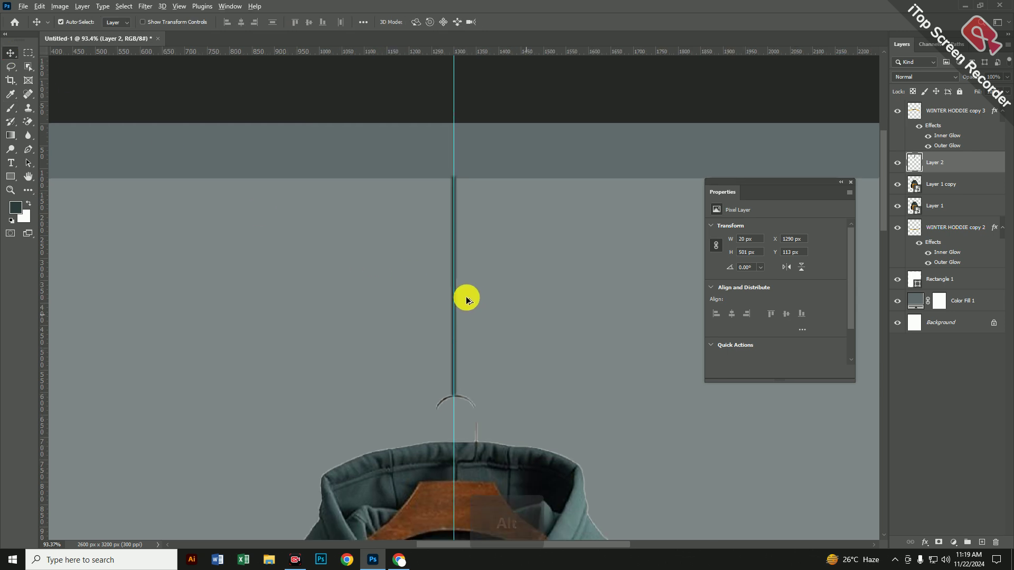
scroll(470, 312, "down", 5, "alt")
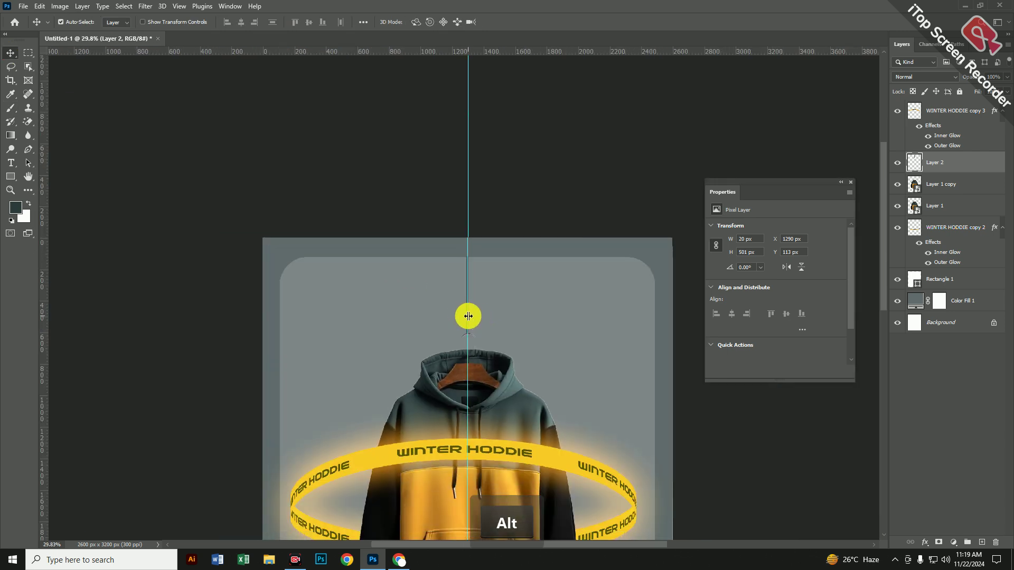
left_click_drag(469, 316, 511, 319)
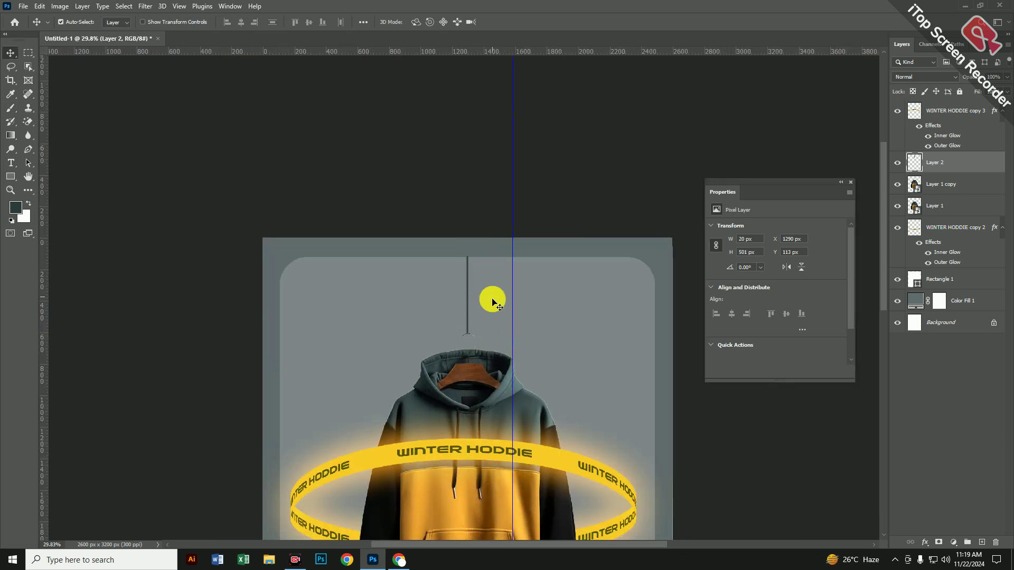
scroll(474, 319, "up", 5, "alt")
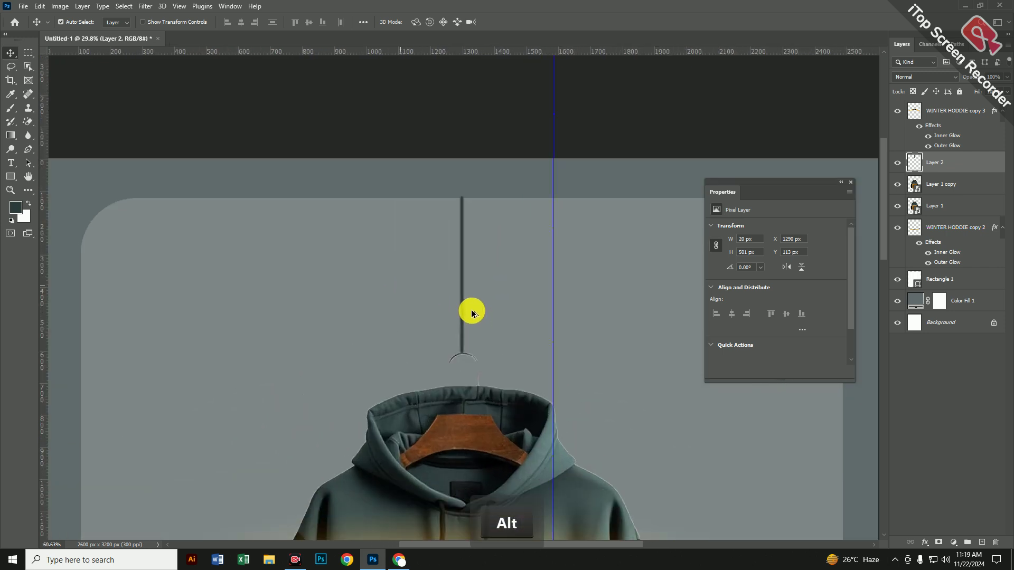
- Narrow the painted line to 50% of its width, 10 px, keeping its height unchanged
scroll(472, 317, "up", 1)
key("ctrl+t")
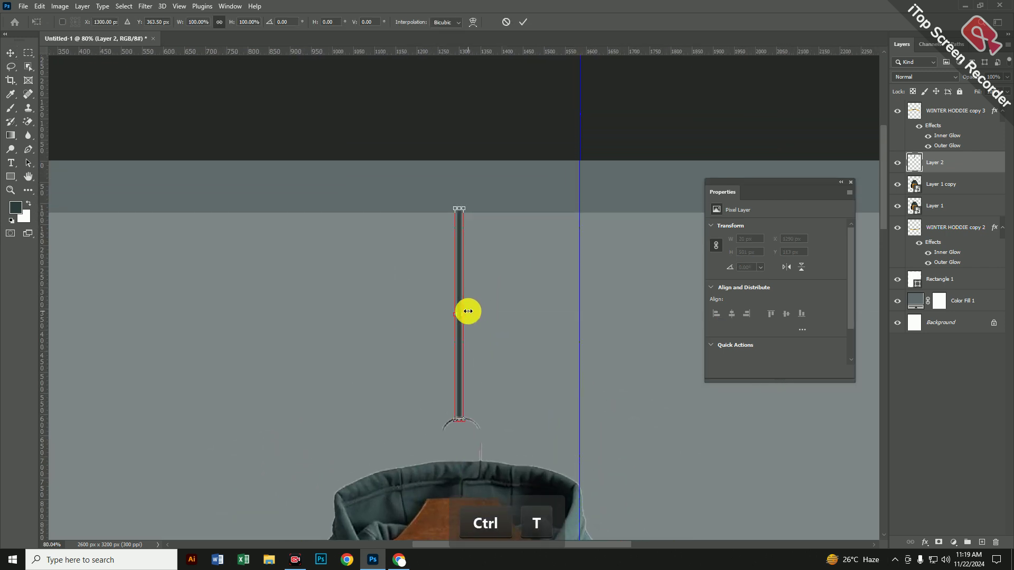
scroll(462, 322, "up", 5)
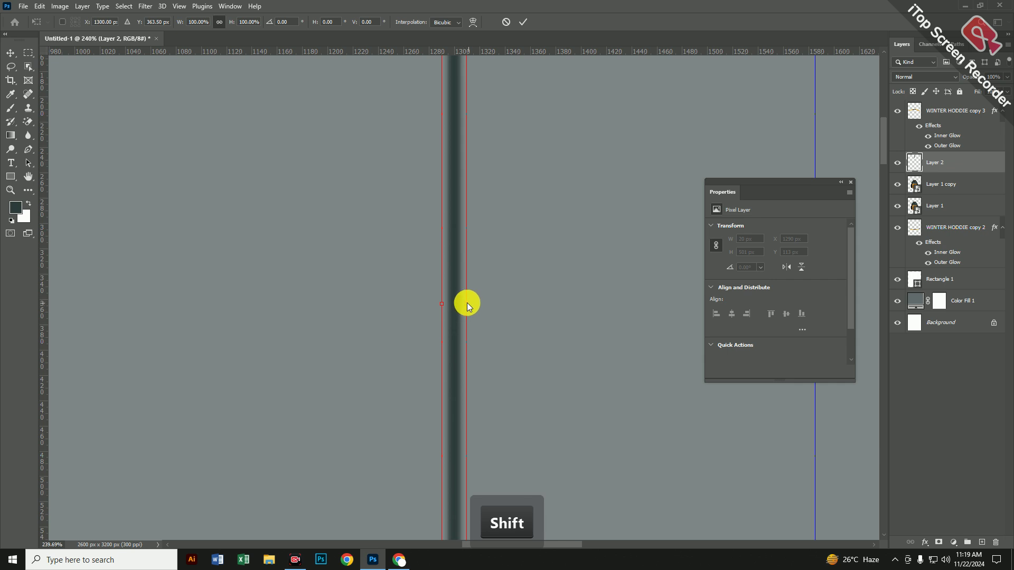
left_click_drag(467, 306, 454, 306)
key("ctrl+z")
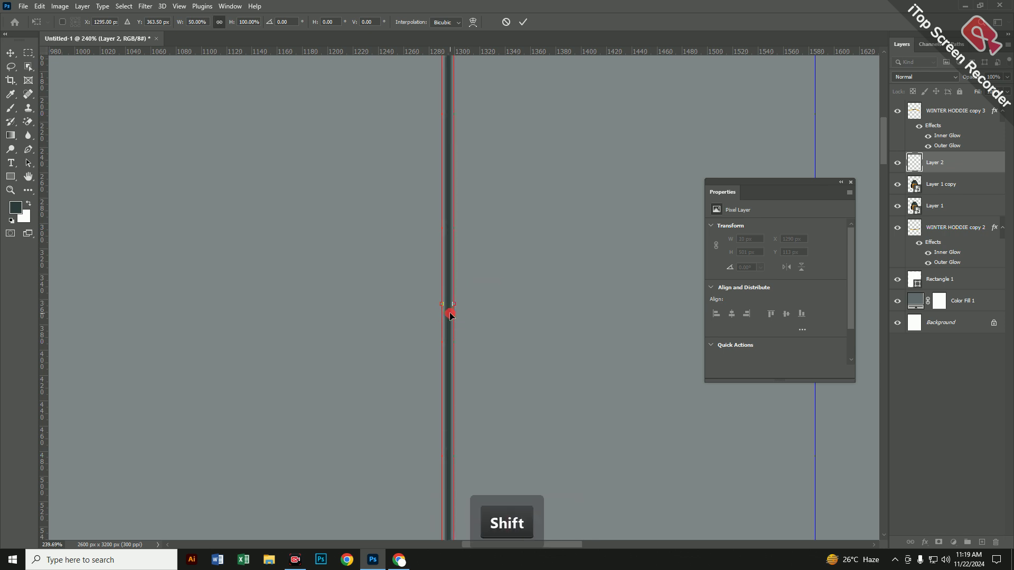
double_click(449, 315)
scroll(471, 337, "down", 4)
scroll(475, 342, "down", 1)
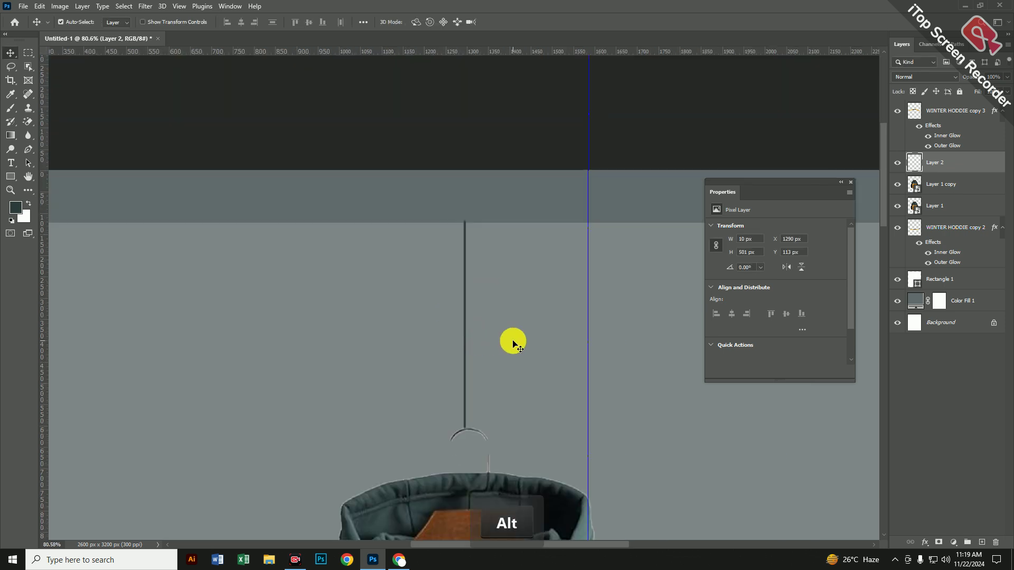
- Nudge the thin line right over the hanger hook, to X 1305 px
key("Right")
key("Right")
key("Right")
key("Right")
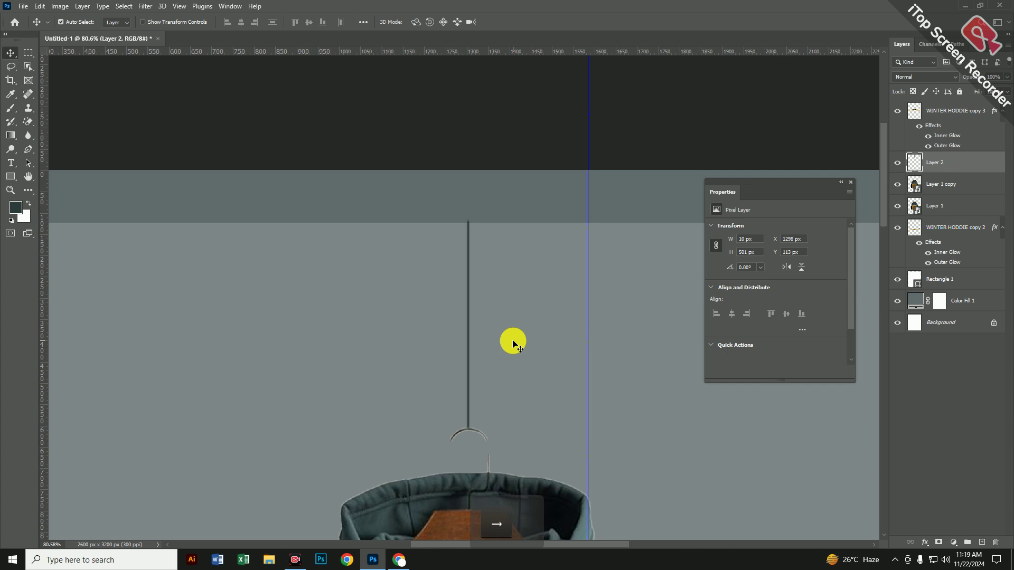
key("Right")
key("Right")
key("Right")
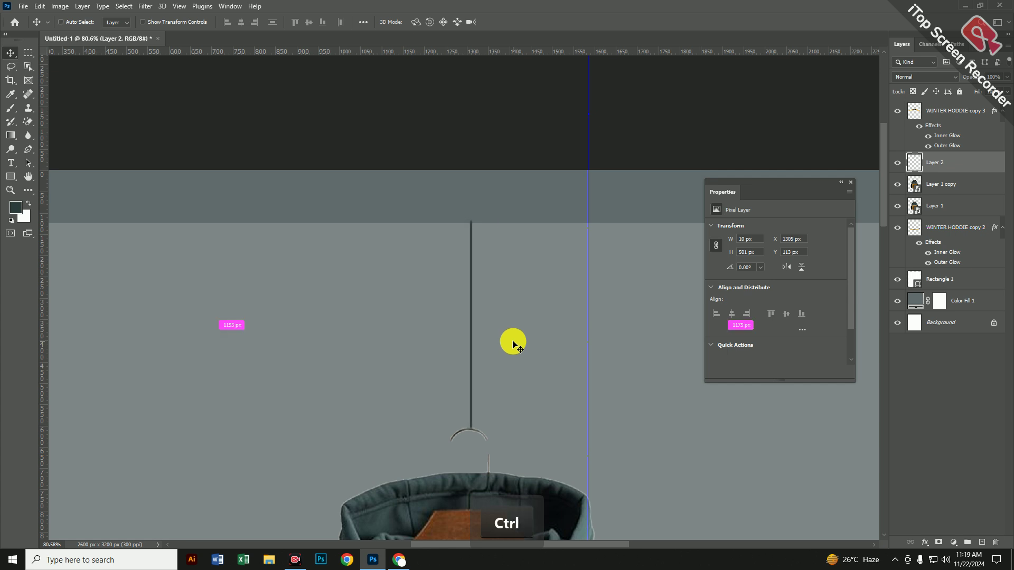
- Stretch the line upward past the canvas's top edge to about 12 x 678 px, and nudge it left to X 1303 px
key("ctrl+t")
left_click_drag(471, 217, 470, 141)
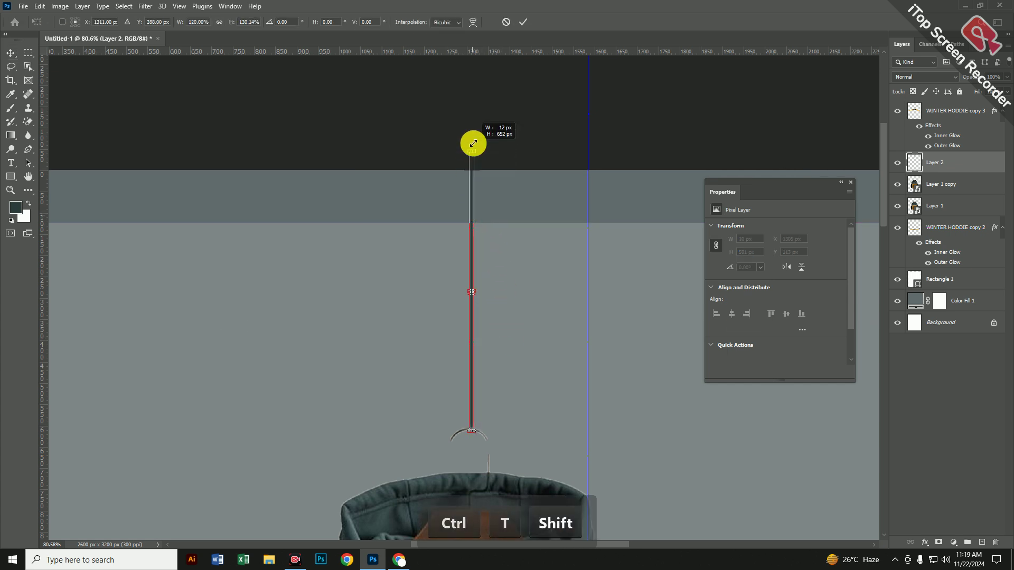
left_click(523, 22)
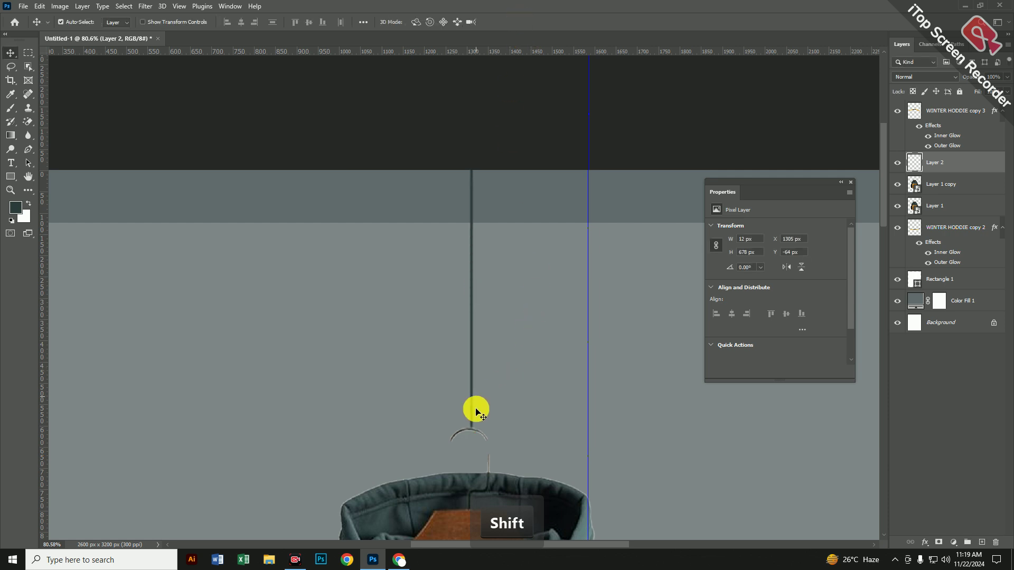
key("Left")
key("Left")
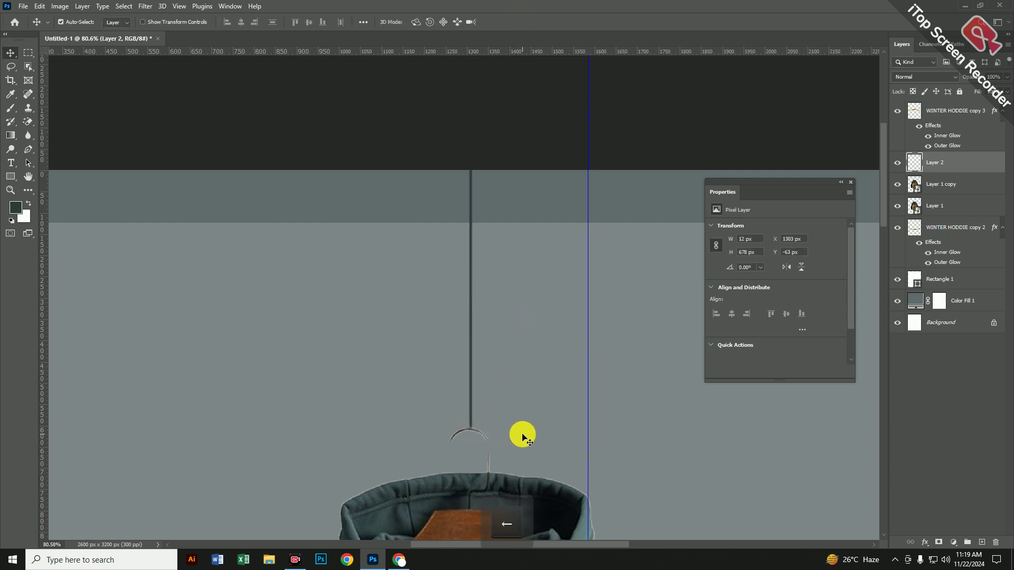
- Add a layer mask to the line's layer and partly fade spots along the line with a 40 px black brush at 49% opacity
scroll(522, 436, "down", 5)
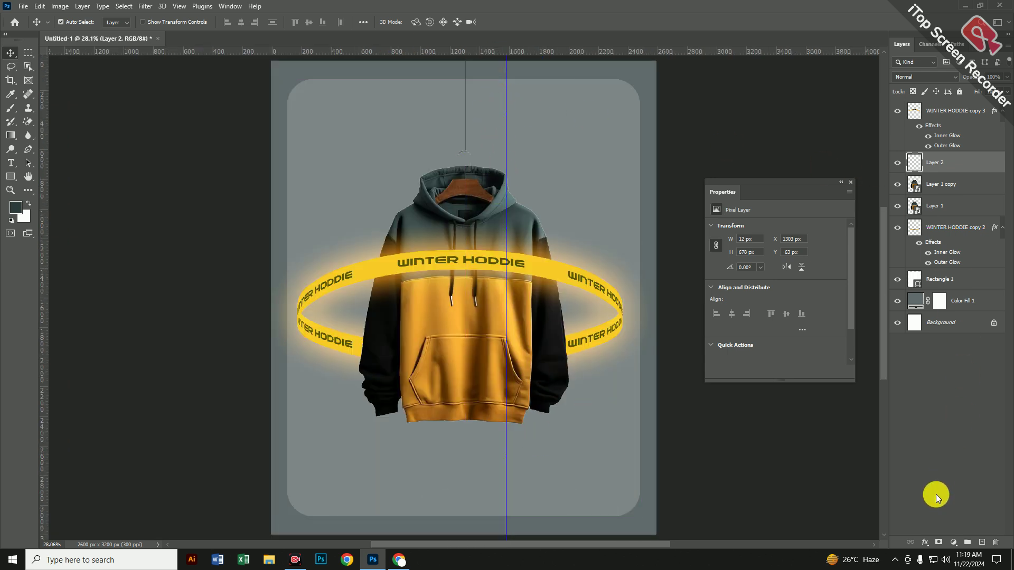
left_click(939, 544)
left_click(10, 107)
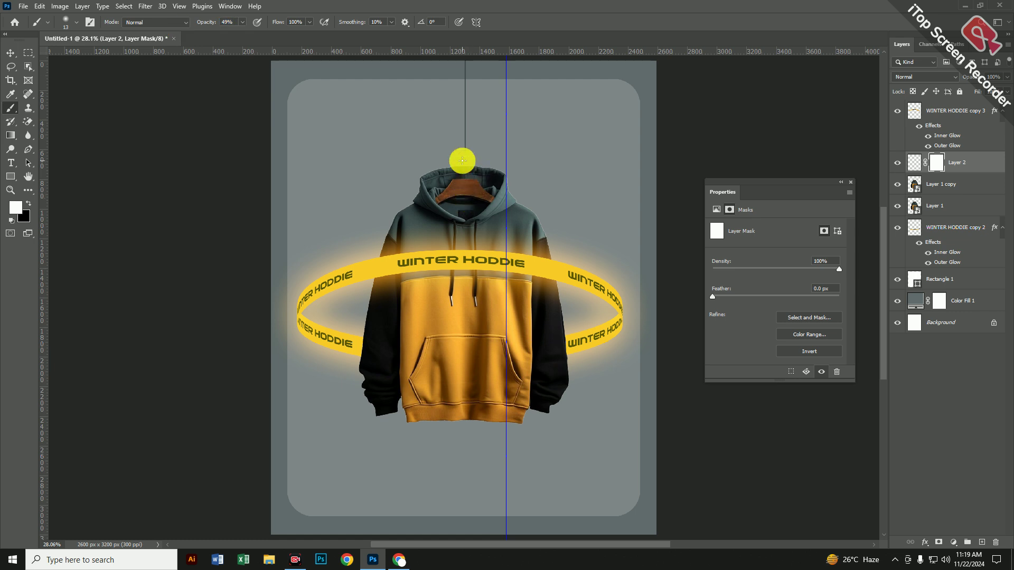
scroll(451, 130, "up", 5)
scroll(480, 137, "up", 2)
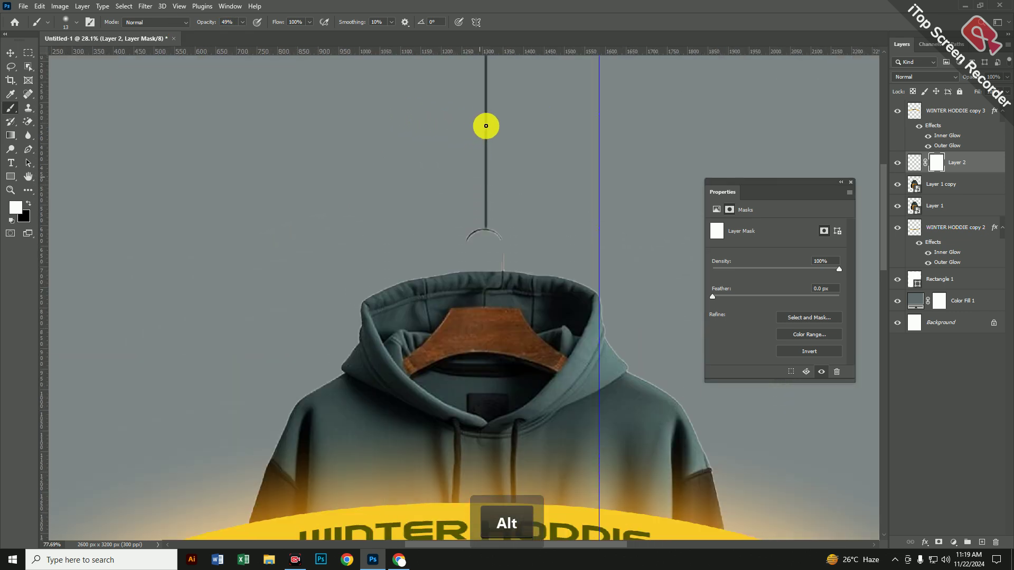
key("bracketright")
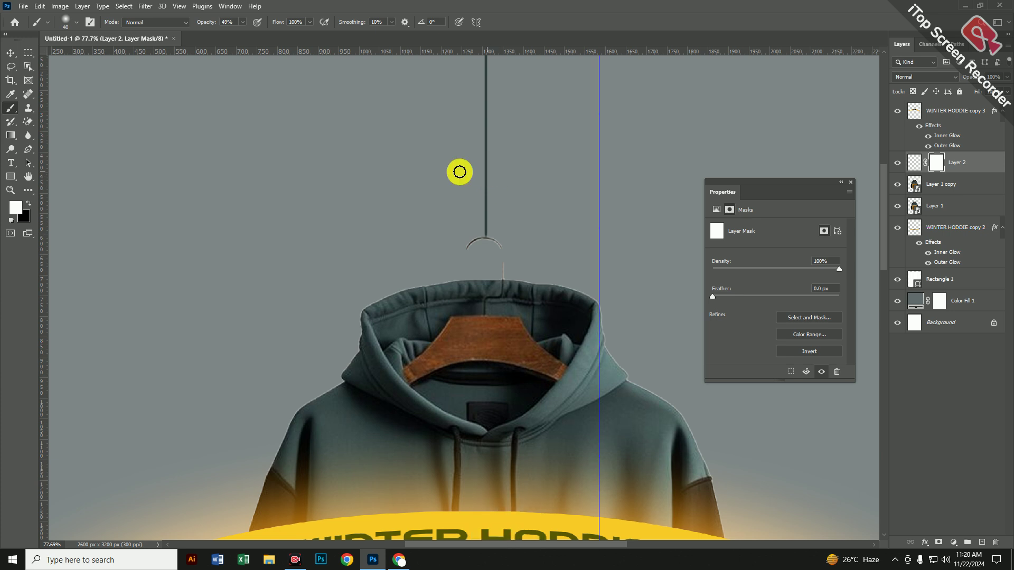
left_click(29, 203)
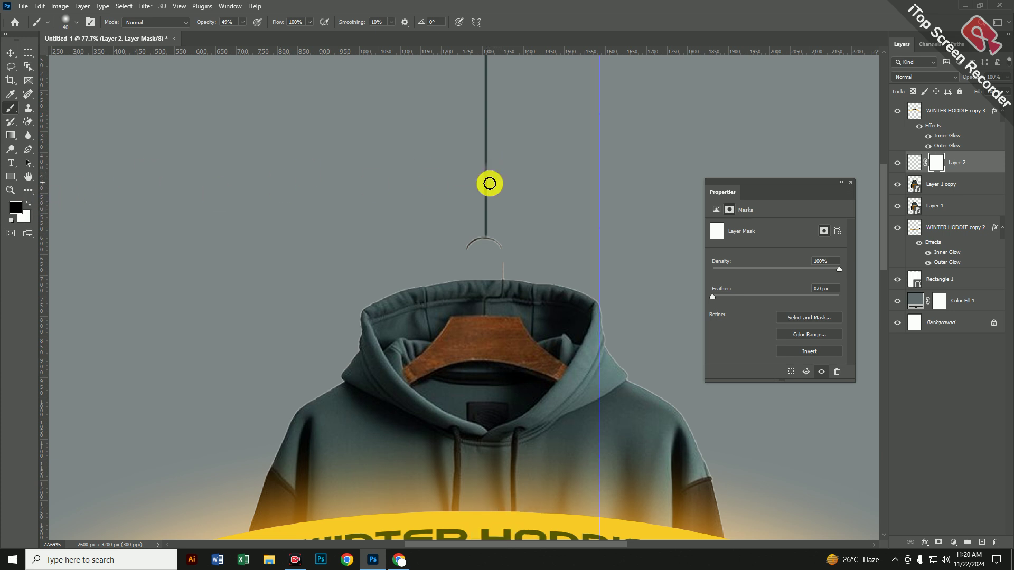
scroll(496, 160, "up", 3)
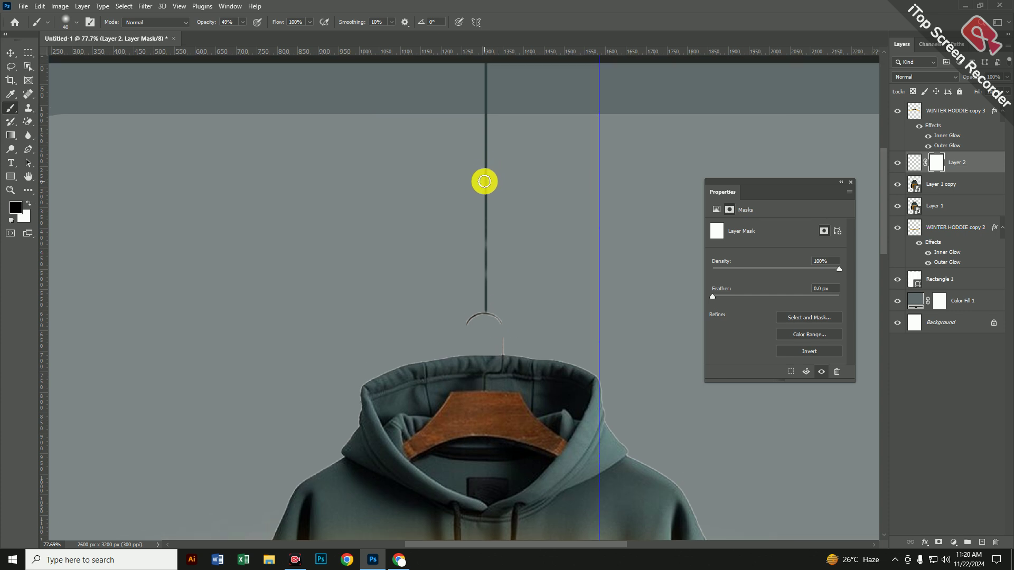
left_click(486, 93)
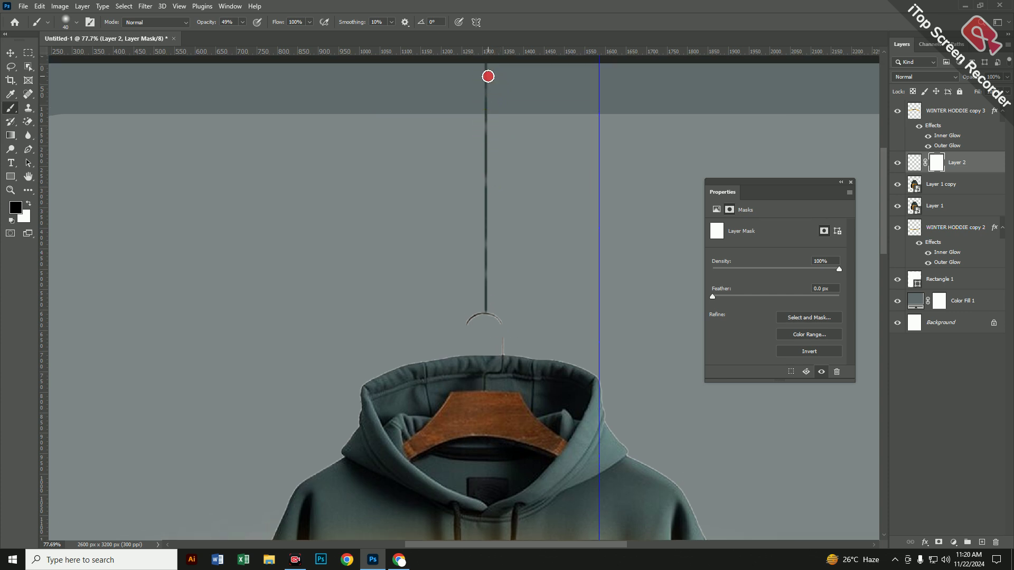
scroll(527, 202, "down", 3)
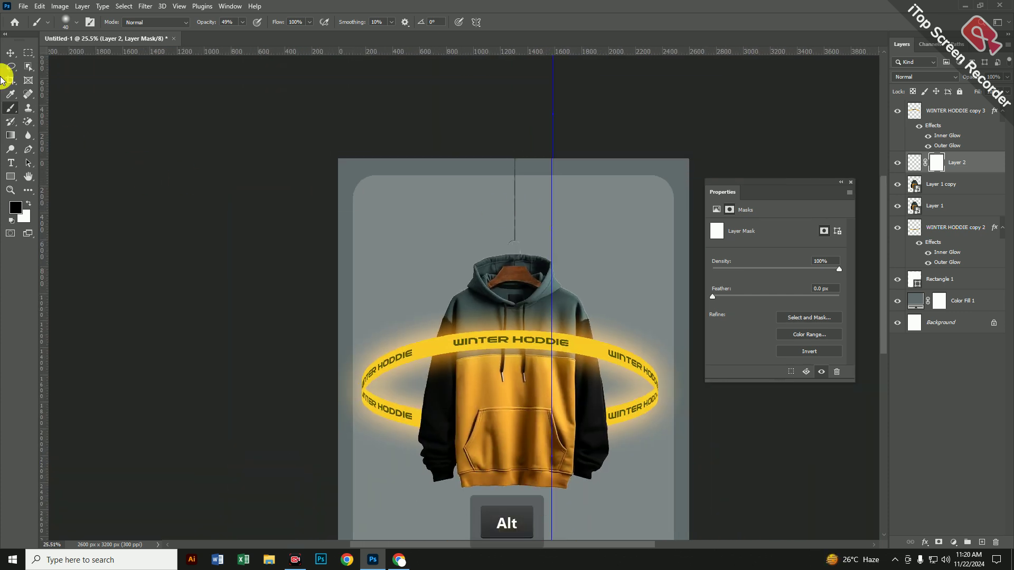
- Select the hoodie copy, Layer 1 copy, and remove the vertical guide from the canvas
left_click(12, 53)
key("ctrl+0")
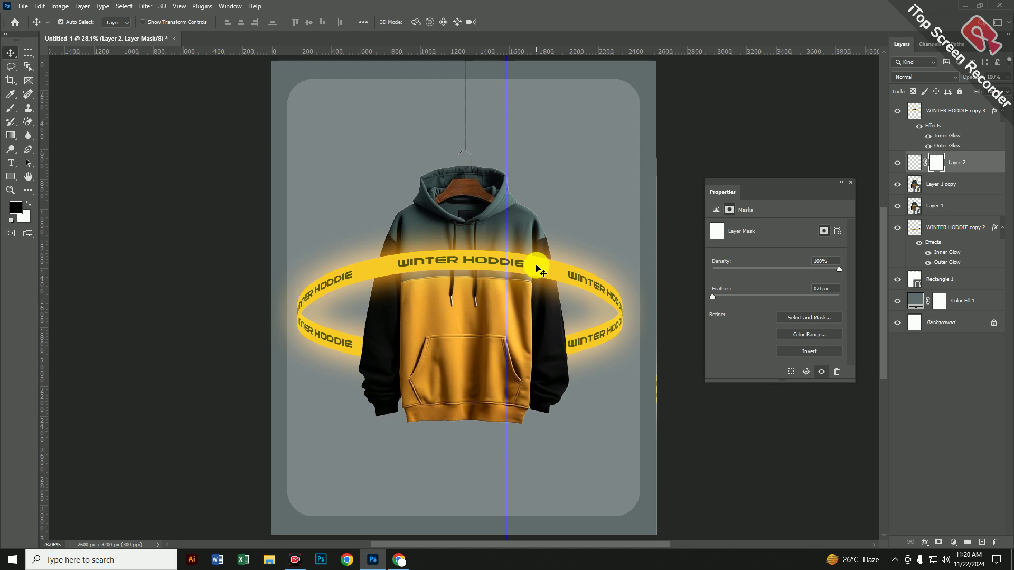
left_click(464, 204)
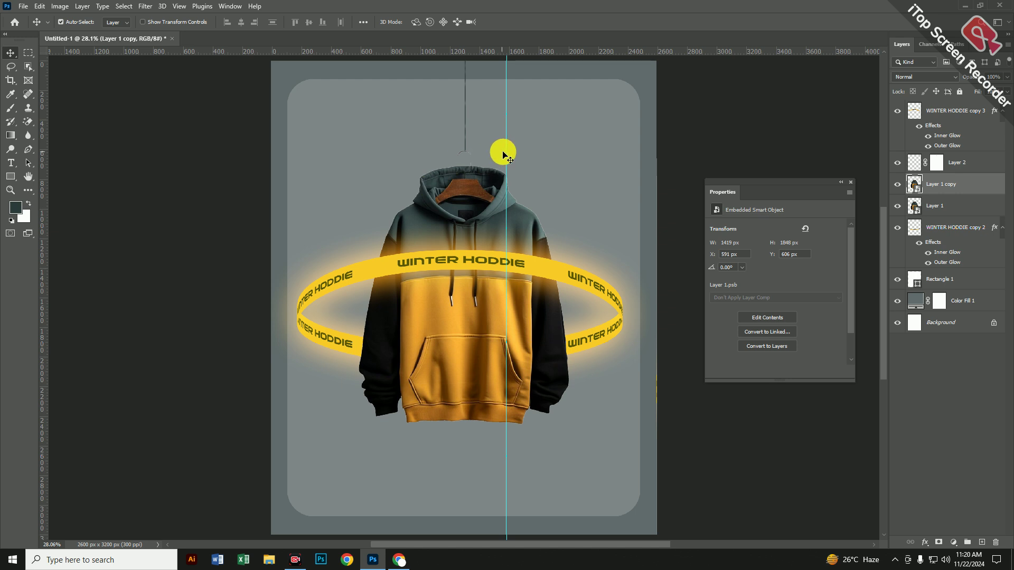
left_click_drag(507, 157, 31, 203)
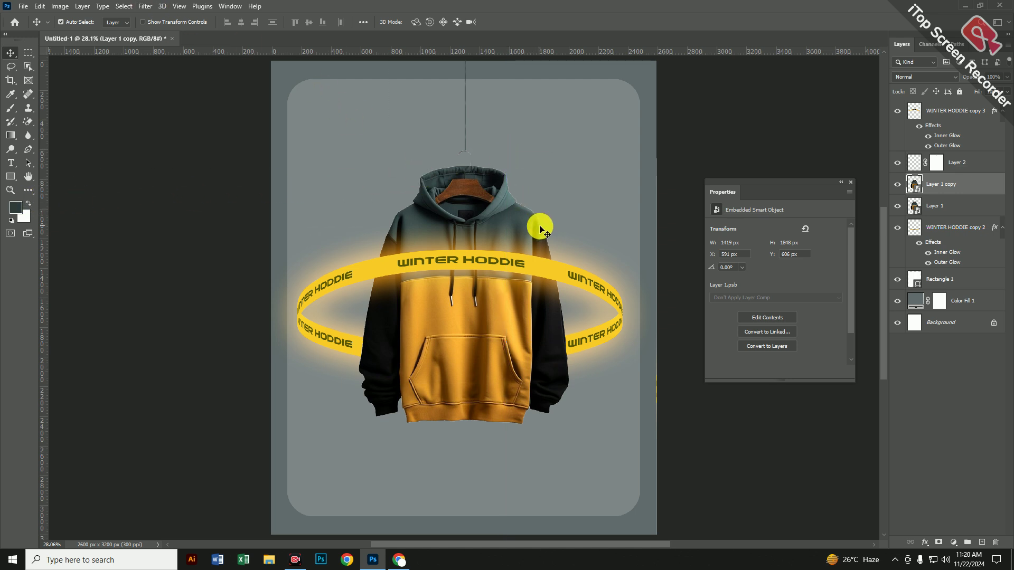
- Open the Camera Raw filter on the hoodie copy with an enlarged side-by-side before and after preview
left_click(145, 6)
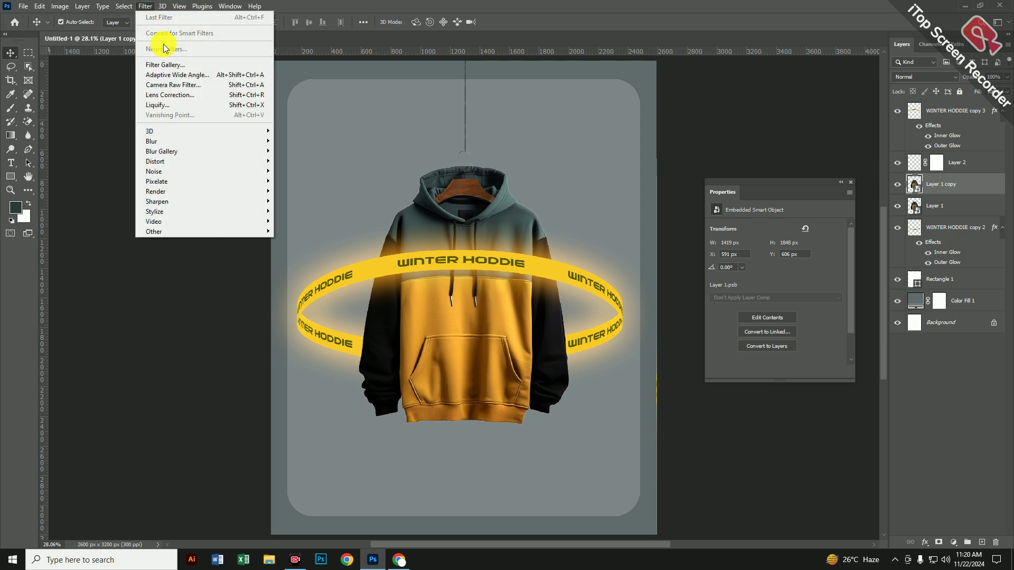
left_click(247, 87)
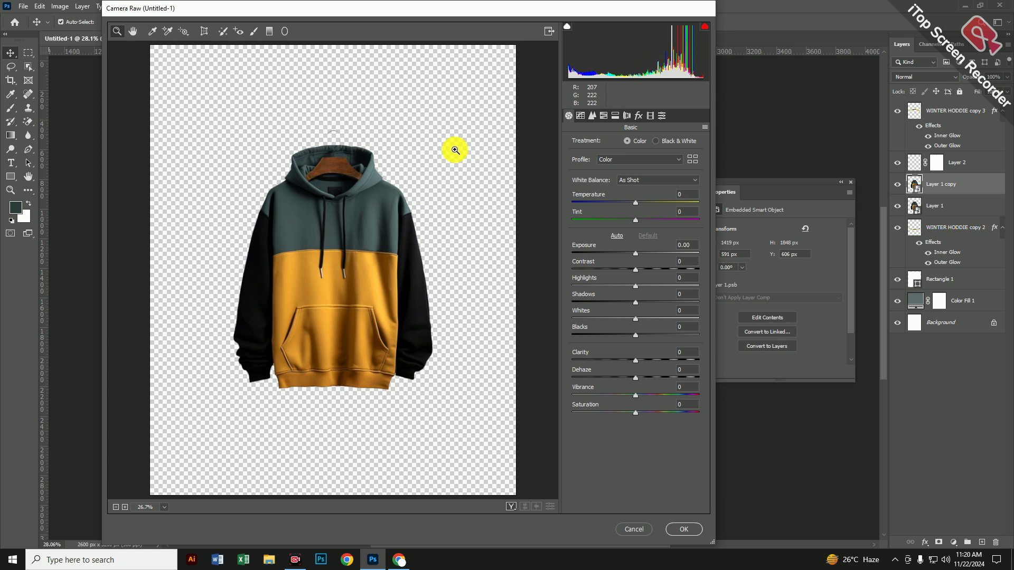
left_click(511, 506)
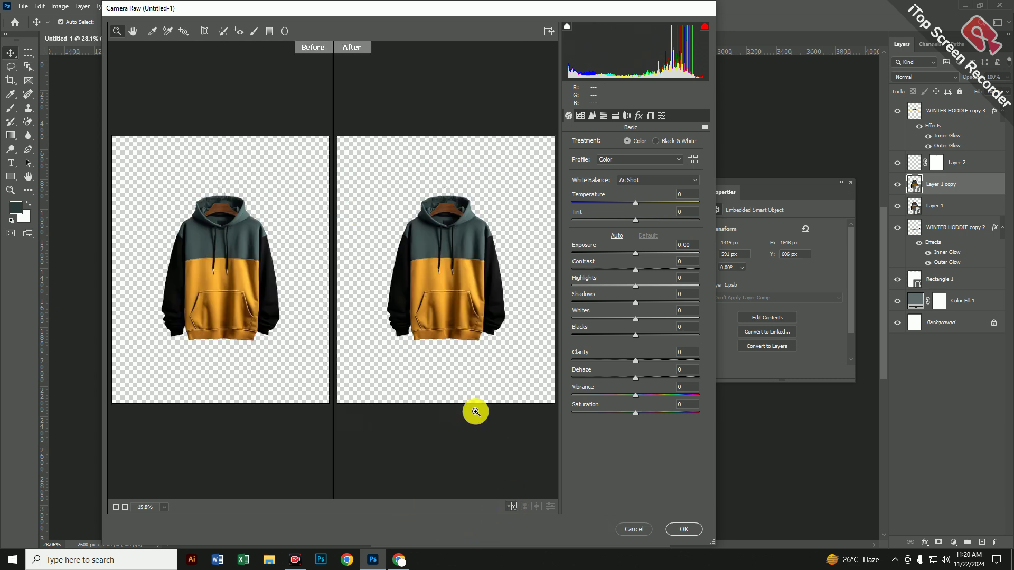
left_click(451, 281)
left_click_drag(461, 279, 473, 279)
key("space")
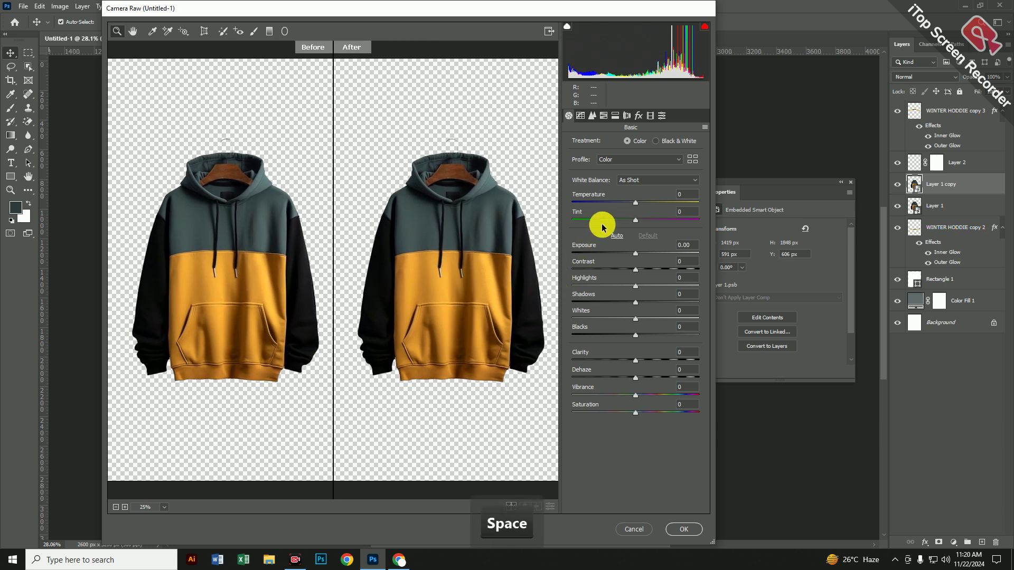
- Apply Camera Raw with Tint +5, Exposure +0.55, Contrast +18, Shadows +10, Clarity +2 and Saturation +8
left_click_drag(636, 222, 640, 221)
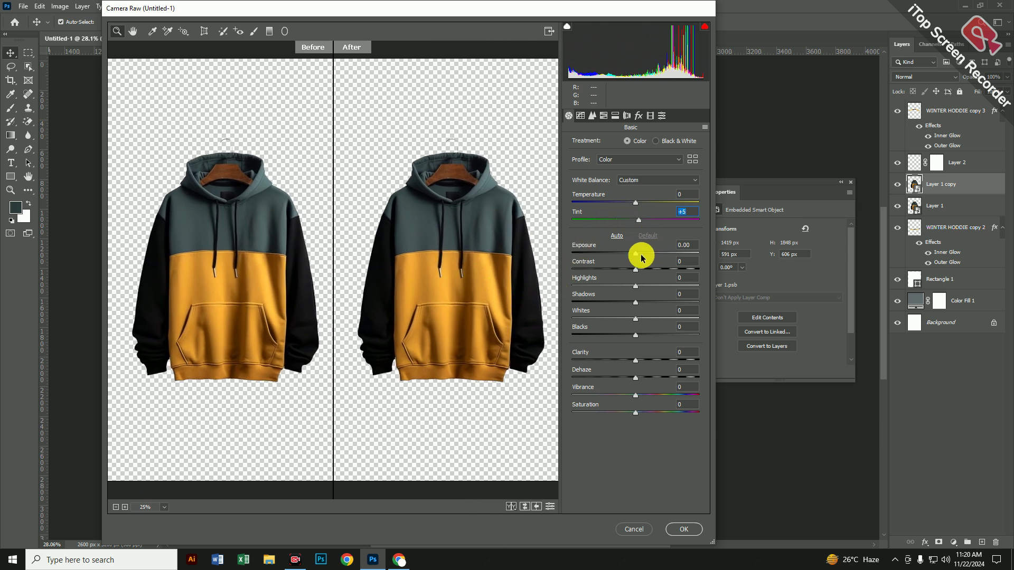
left_click_drag(642, 255, 643, 302)
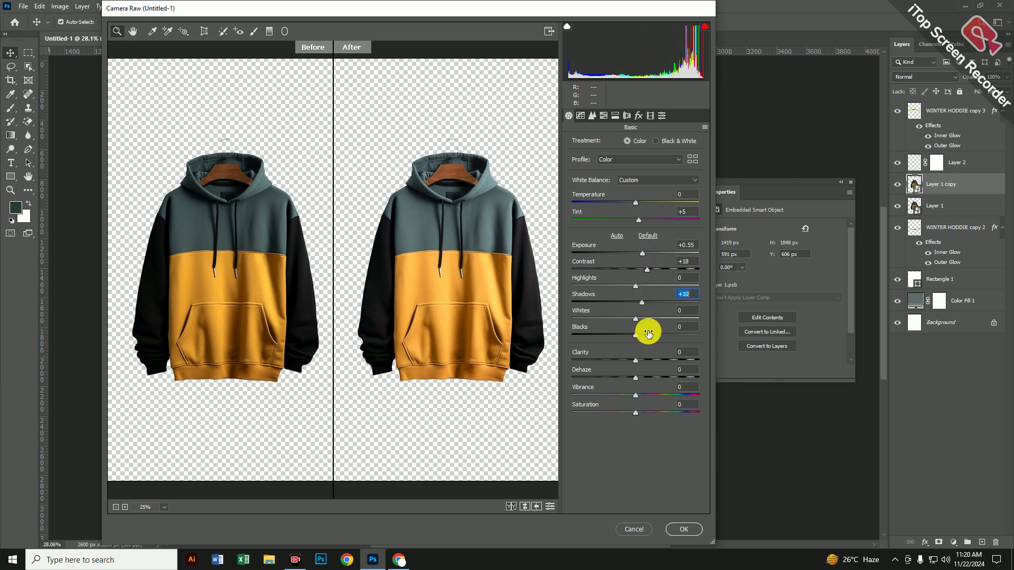
left_click_drag(636, 415, 641, 416)
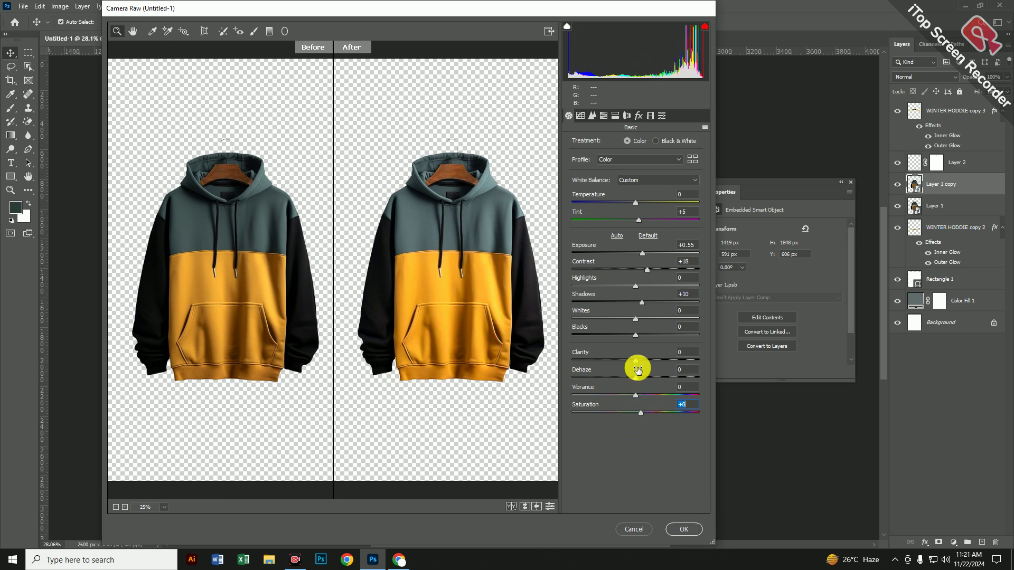
left_click_drag(636, 363, 639, 362)
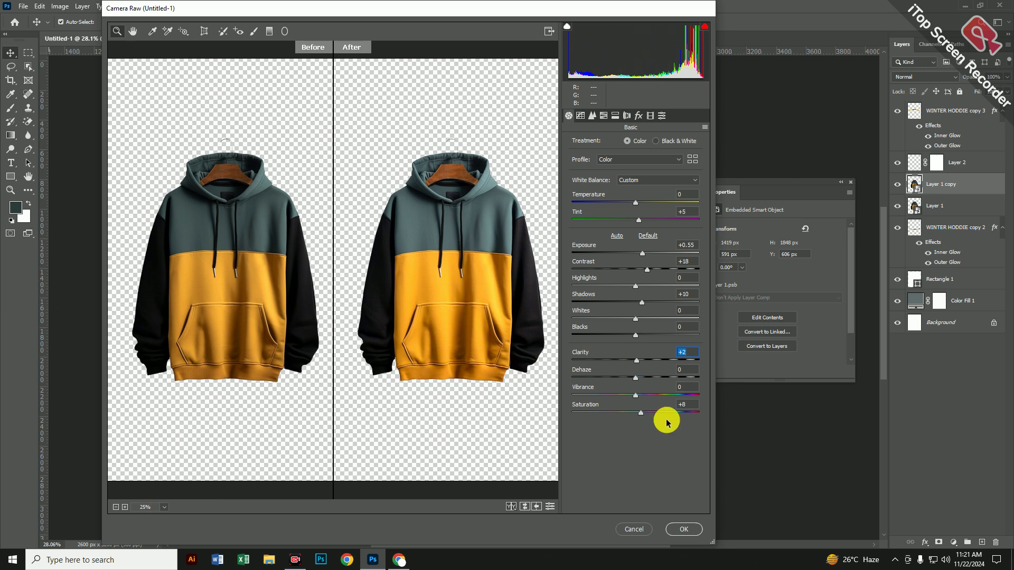
left_click(679, 529)
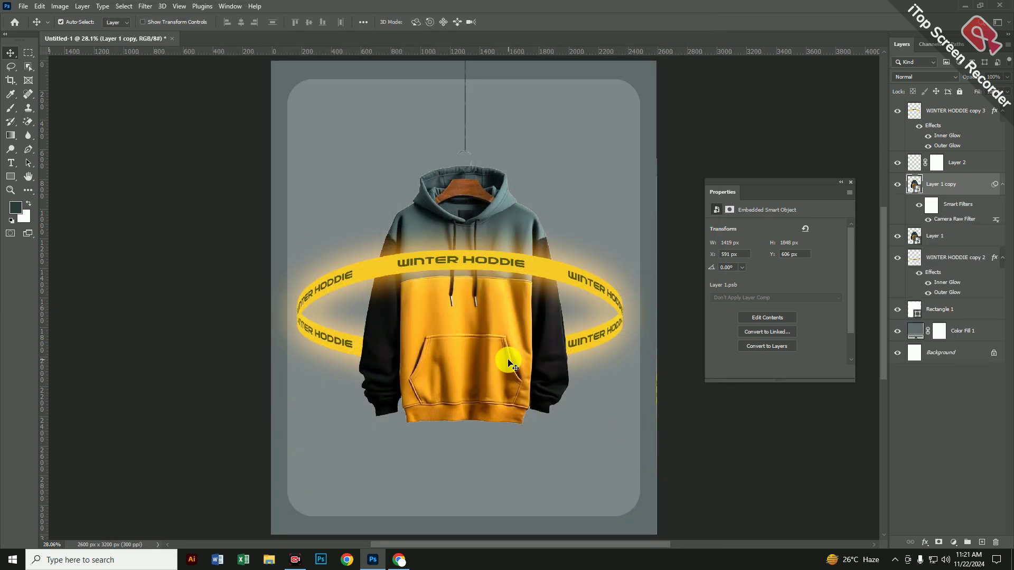
- Add a Curves adjustment clipped to the hoodie copy and pull its RGB white point inward to brighten the hoodie
scroll(508, 360, "down", 2)
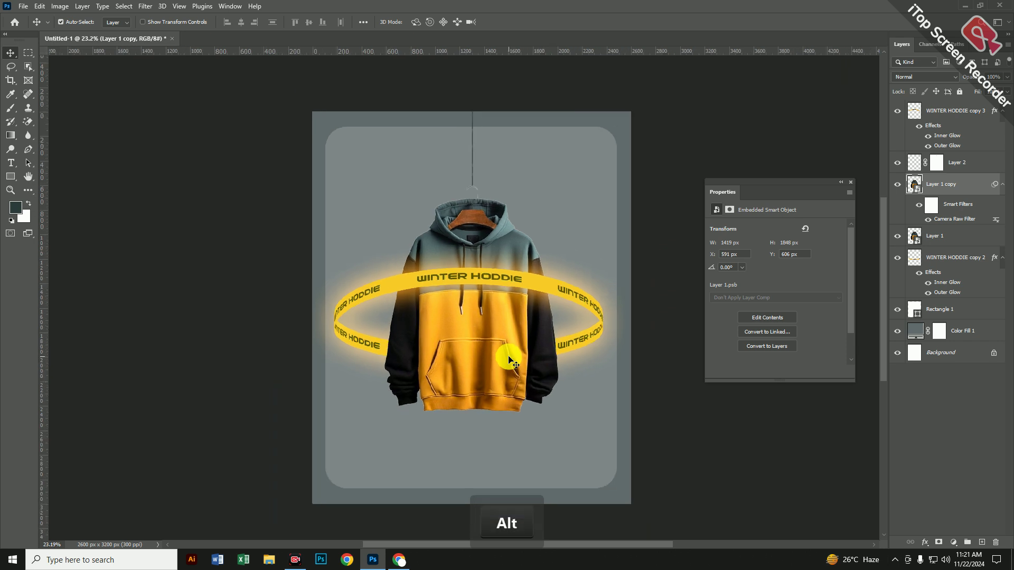
scroll(508, 362, "up", 4)
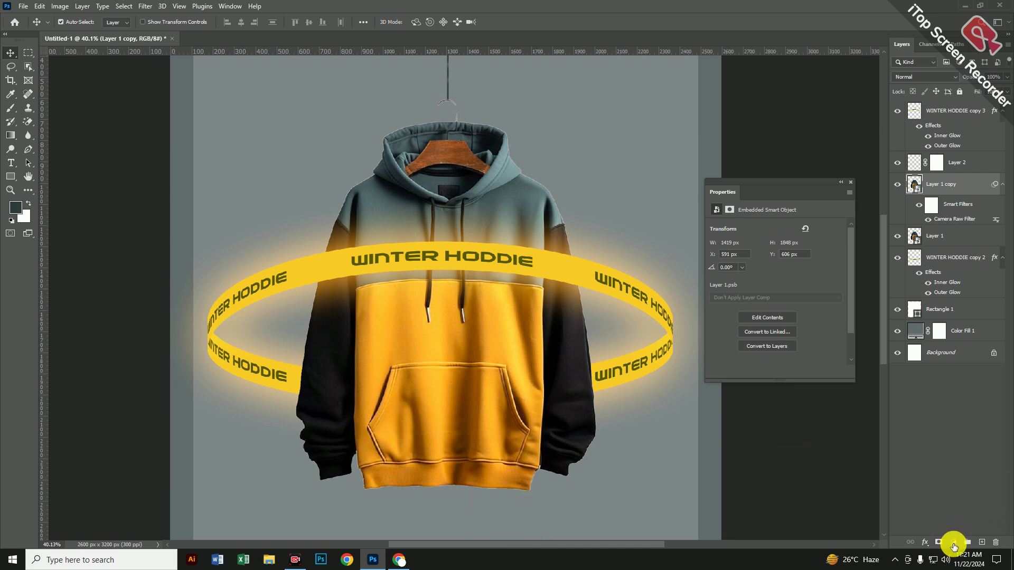
left_click(954, 544)
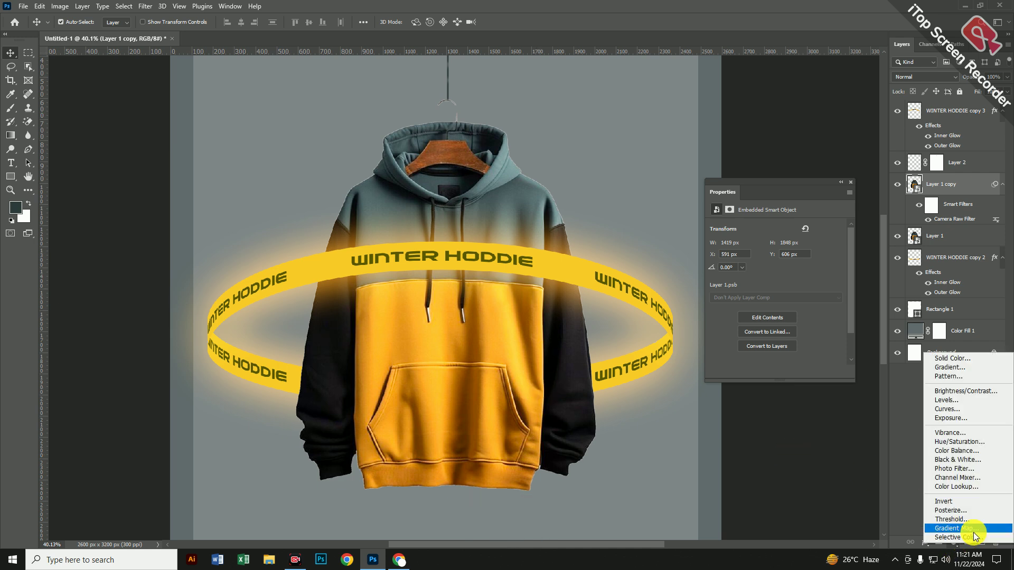
left_click(954, 408)
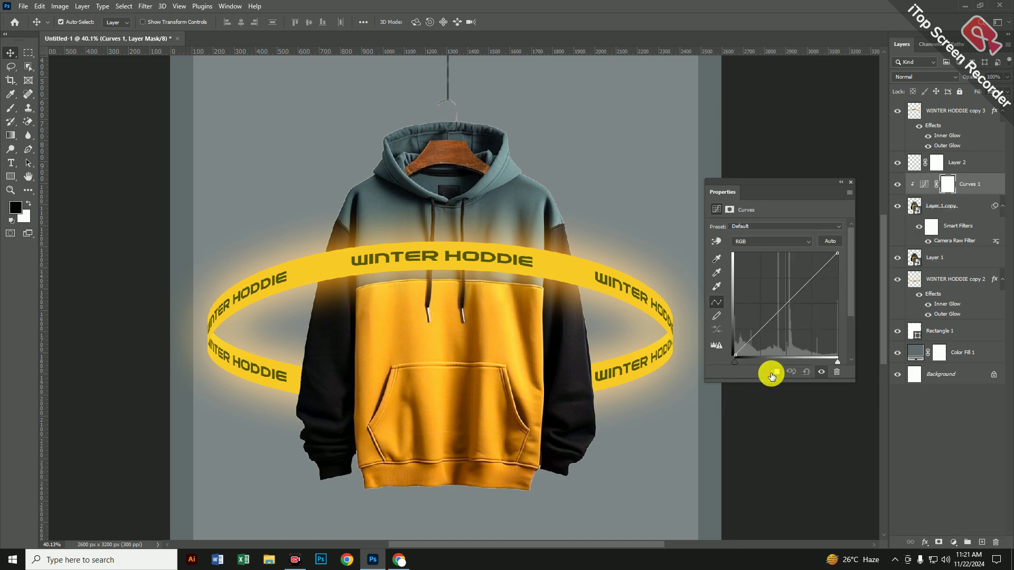
left_click_drag(838, 255, 822, 240)
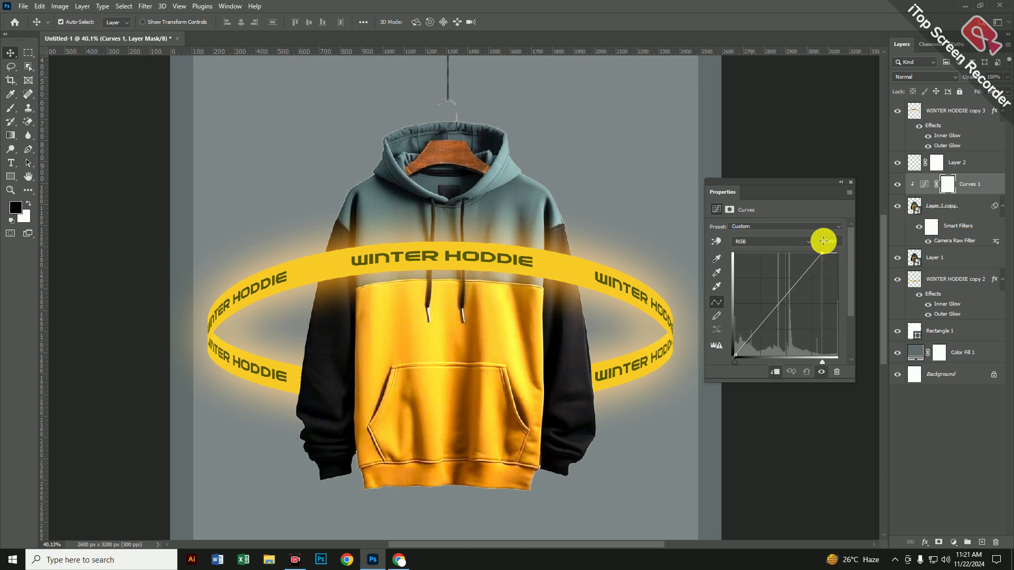
left_click(851, 183)
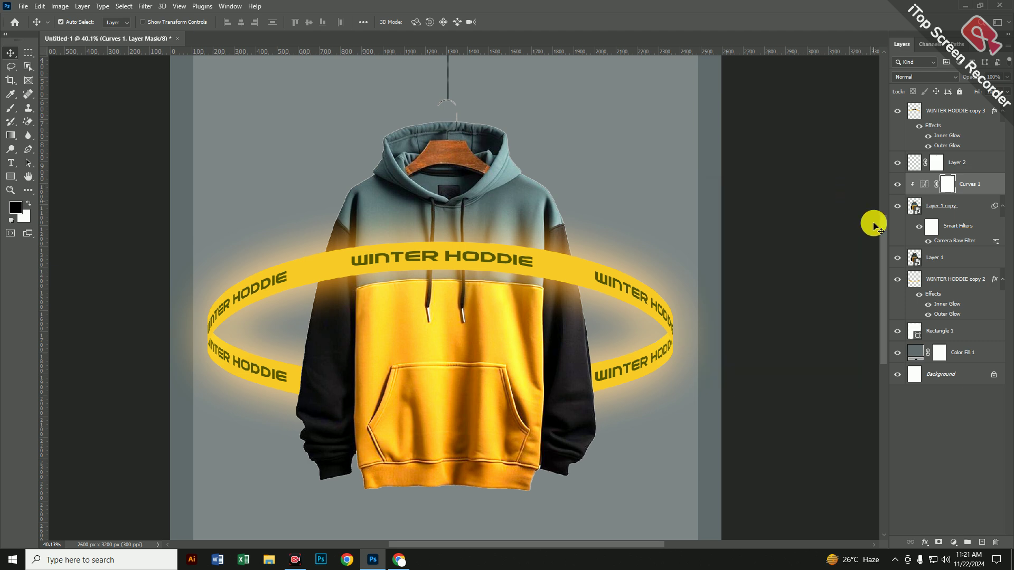
- Add a second mask to the Curves adjustment and invert its layer mask to black
left_click(938, 542)
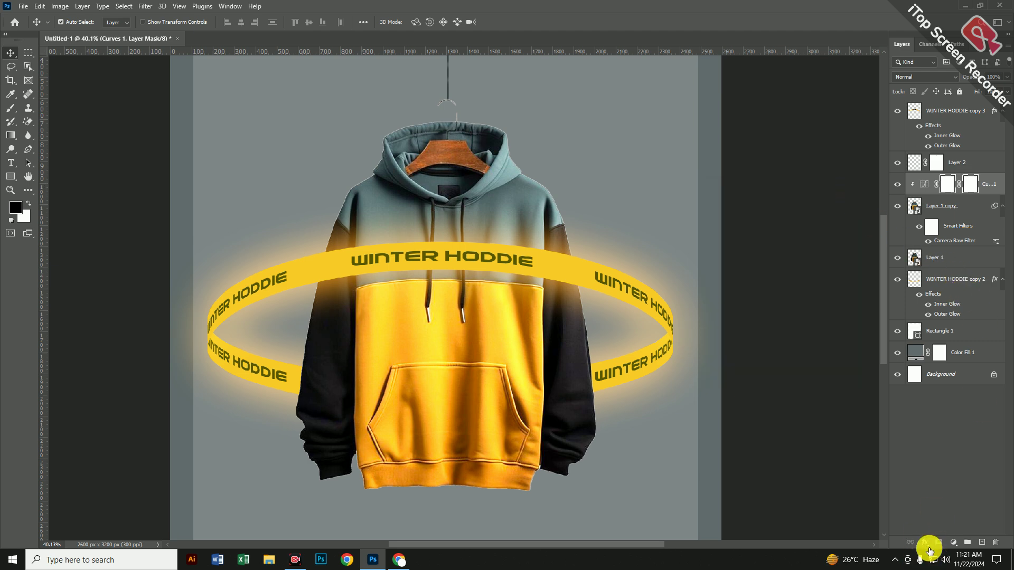
key("ctrl+i")
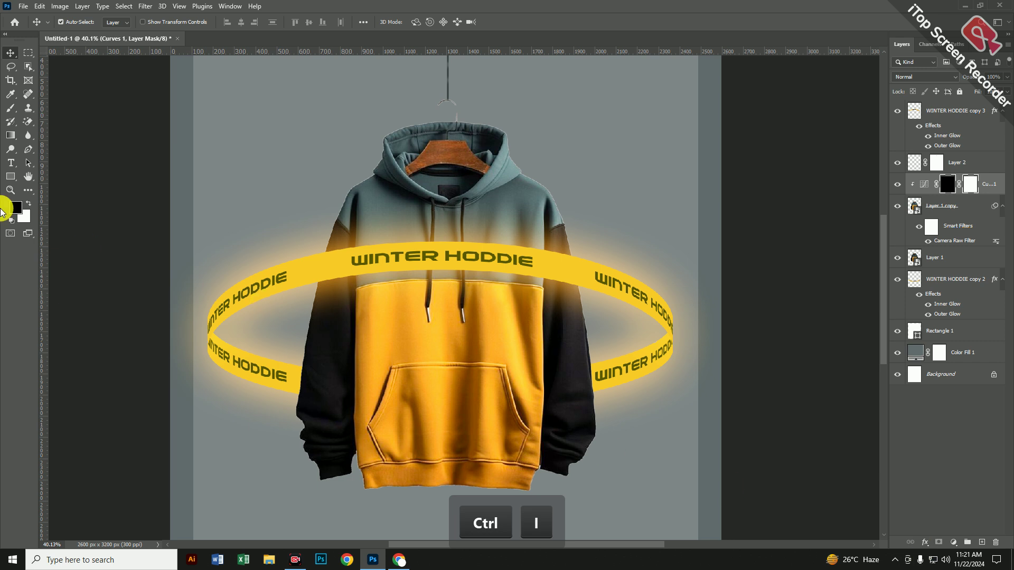
- Paint highlights onto the hoodie's shoulders and upper chest in the Curves mask with a 90 px white brush at 49% opacity
left_click(11, 108)
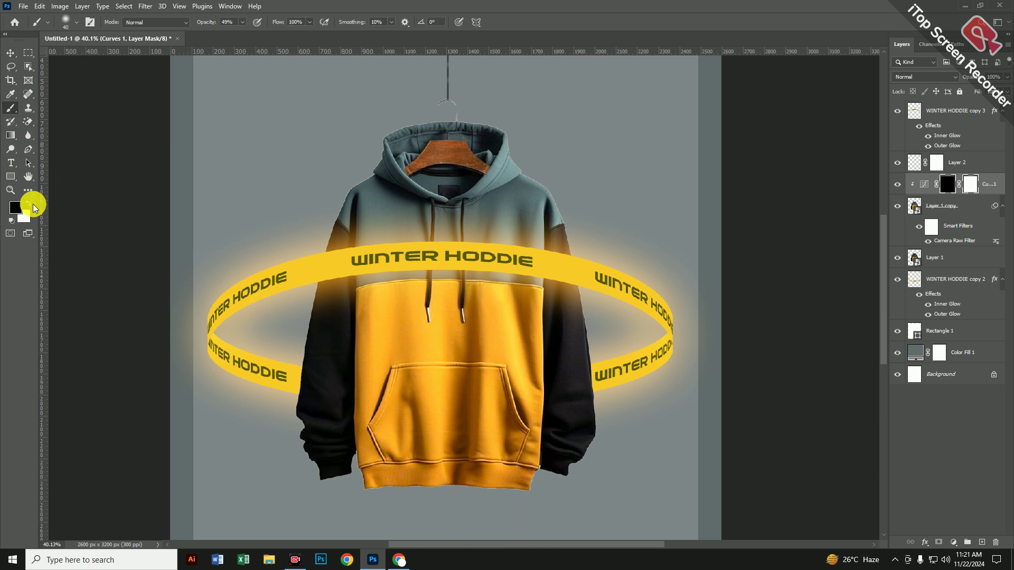
left_click(30, 204)
scroll(489, 232, "up", 3)
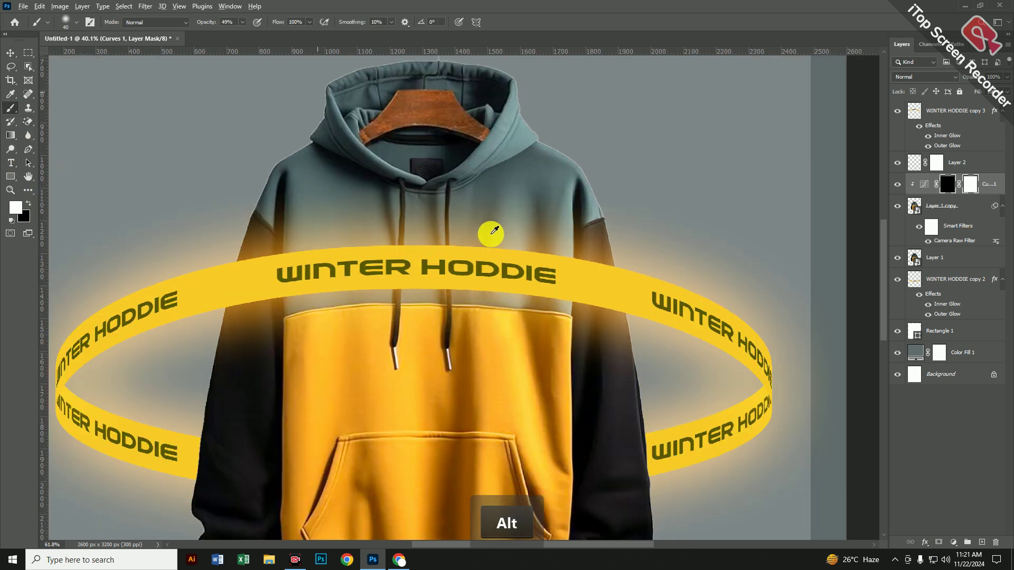
scroll(491, 234, "up", 4)
left_click_drag(500, 256, 491, 173)
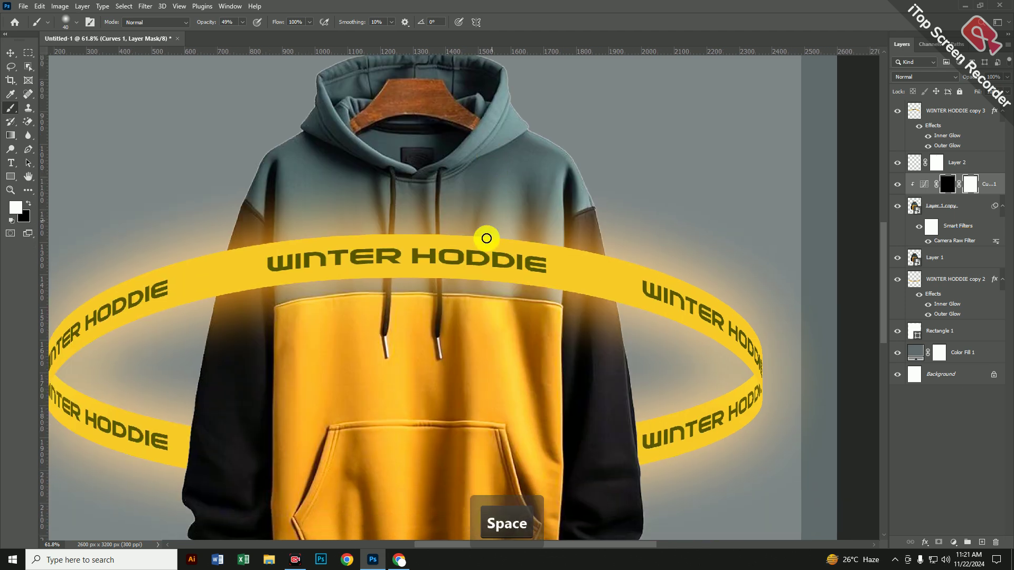
key("bracketright")
key("bracketright")
key("space")
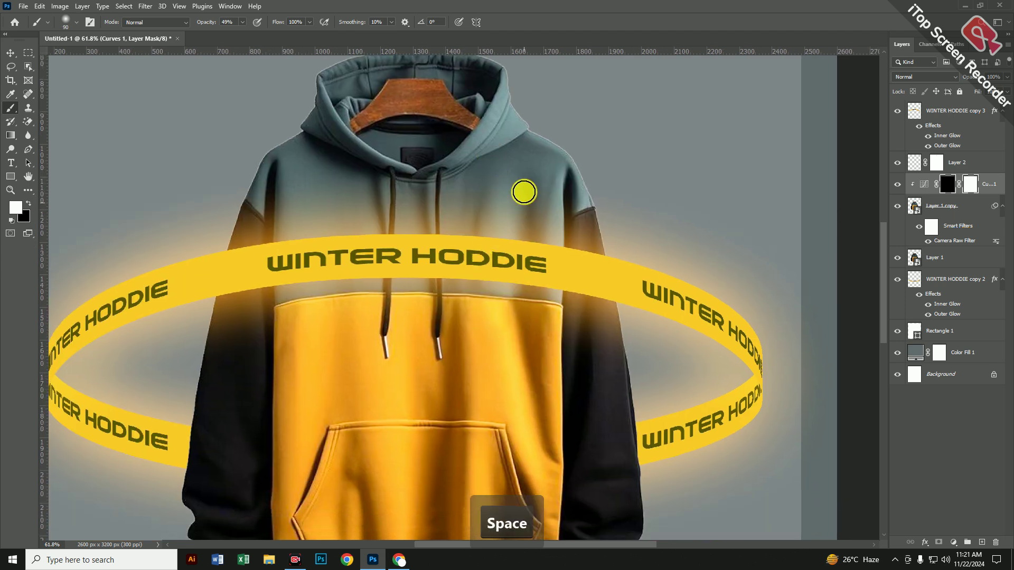
left_click_drag(524, 180, 498, 220)
mouse_move(511, 154)
left_mouse_down()
mouse_move(495, 228)
mouse_move(544, 204)
mouse_move(556, 217)
mouse_move(550, 260)
mouse_move(580, 191)
left_mouse_up()
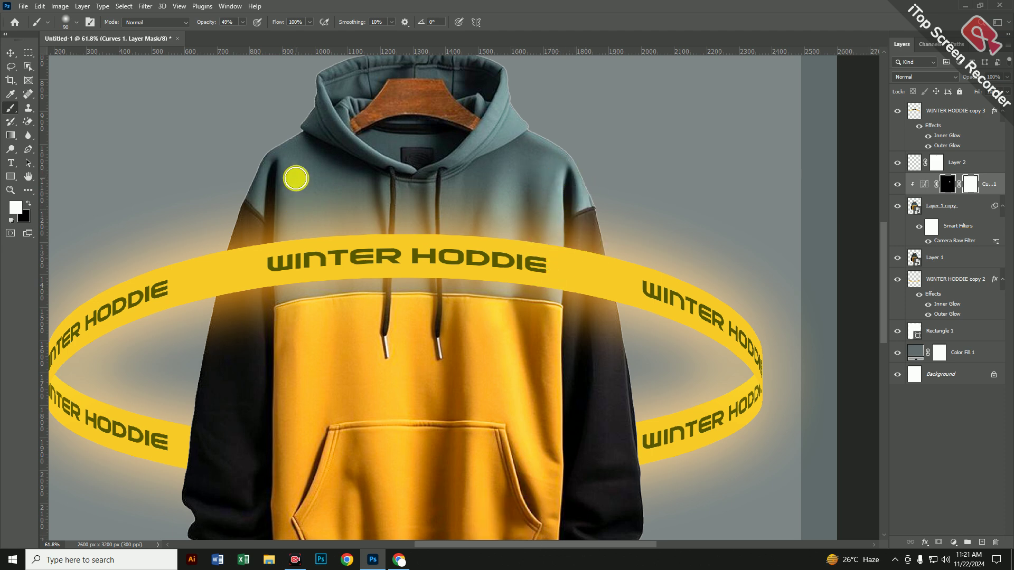
mouse_move(280, 276)
left_mouse_down()
mouse_move(274, 289)
mouse_move(307, 160)
left_mouse_up()
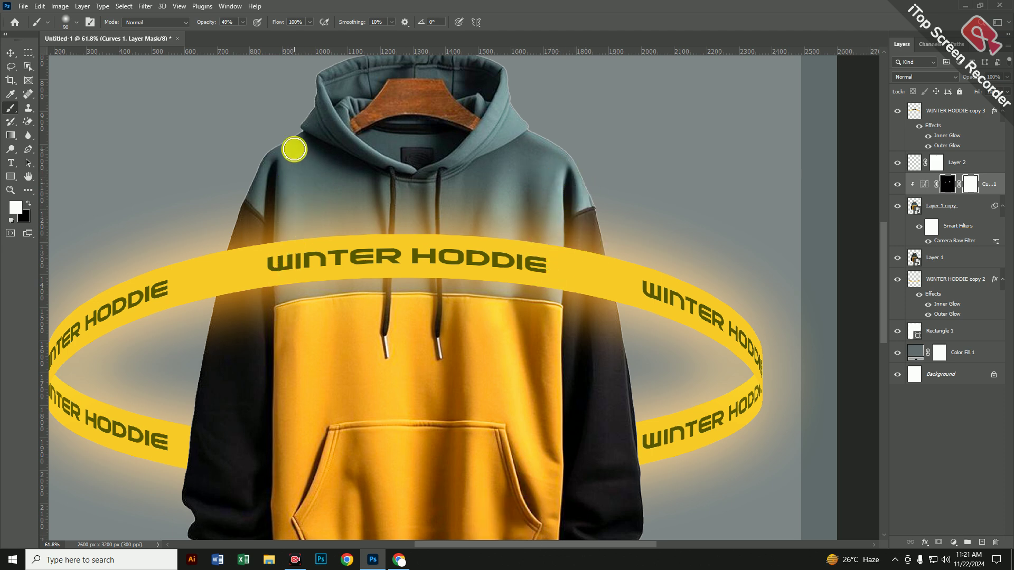
- Paint highlights along the hoodie's yellow body, pocket and sleeves in the Curves mask with the white brush
left_click_drag(319, 254, 323, 166)
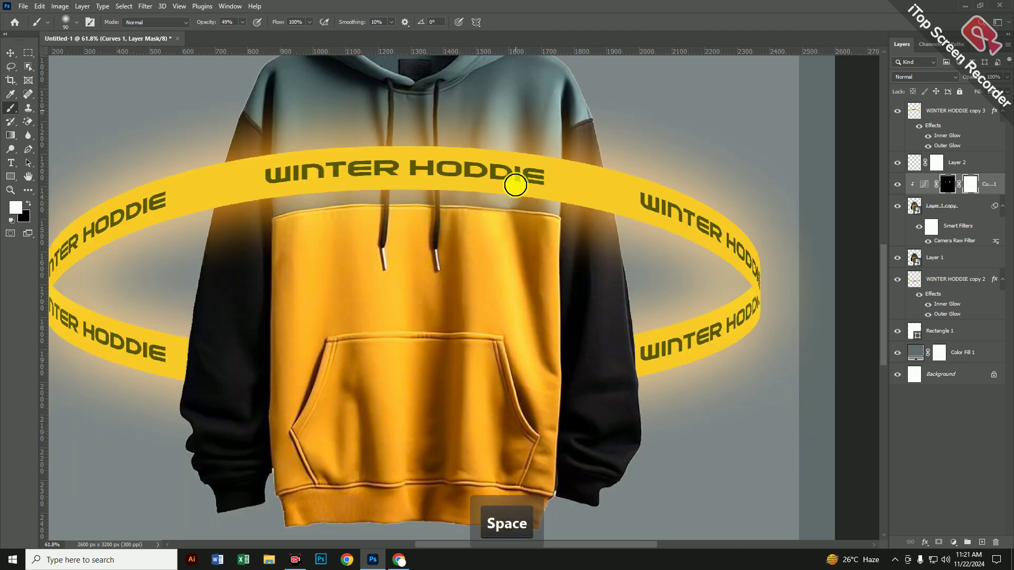
mouse_move(515, 181)
left_mouse_down()
mouse_move(545, 102)
mouse_move(550, 182)
mouse_move(558, 121)
mouse_move(558, 209)
mouse_move(578, 125)
left_mouse_up()
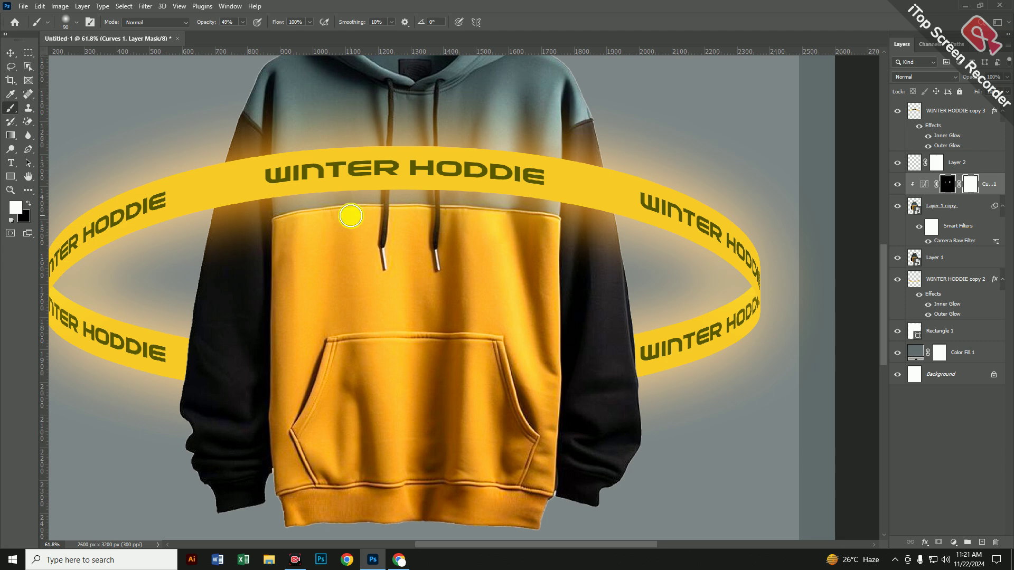
left_click_drag(535, 227, 515, 176)
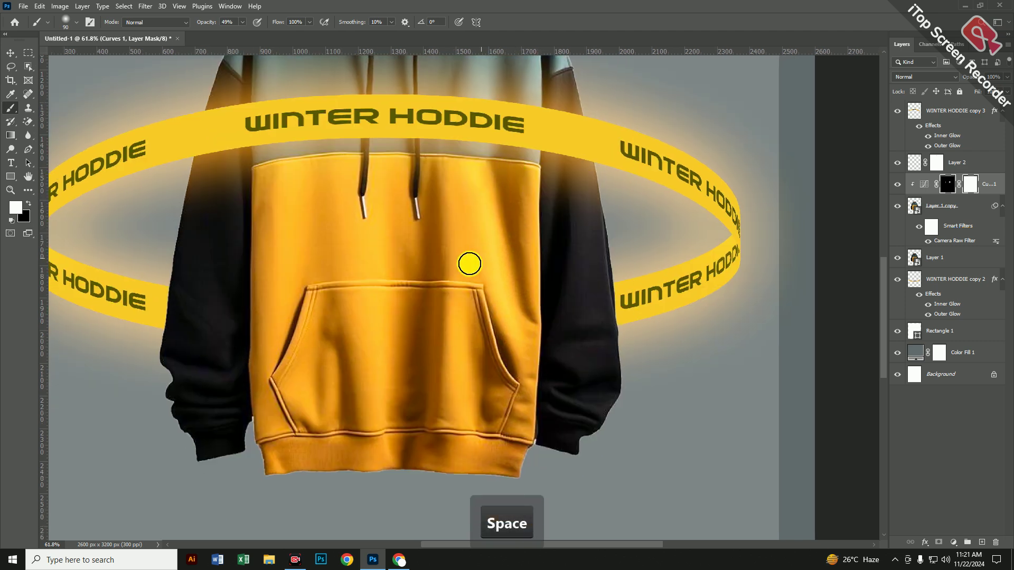
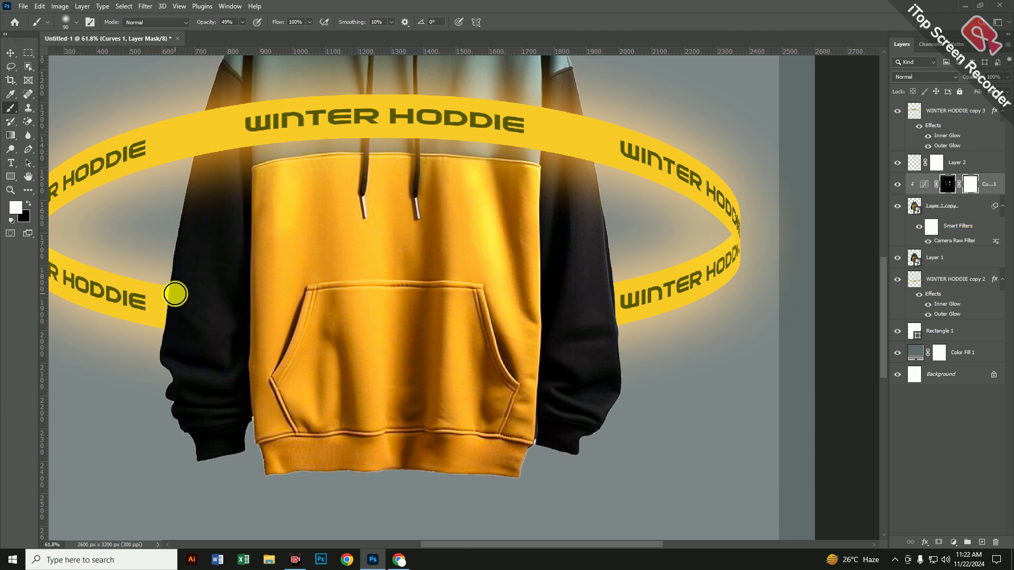
left_click_drag(175, 293, 168, 339)
left_click_drag(206, 156, 189, 227)
mouse_move(254, 148)
left_mouse_down()
mouse_move(253, 199)
mouse_move(268, 189)
mouse_move(278, 231)
left_mouse_up()
left_click_drag(374, 310, 386, 354)
left_click_drag(390, 181, 390, 304)
left_click_drag(362, 228, 371, 316)
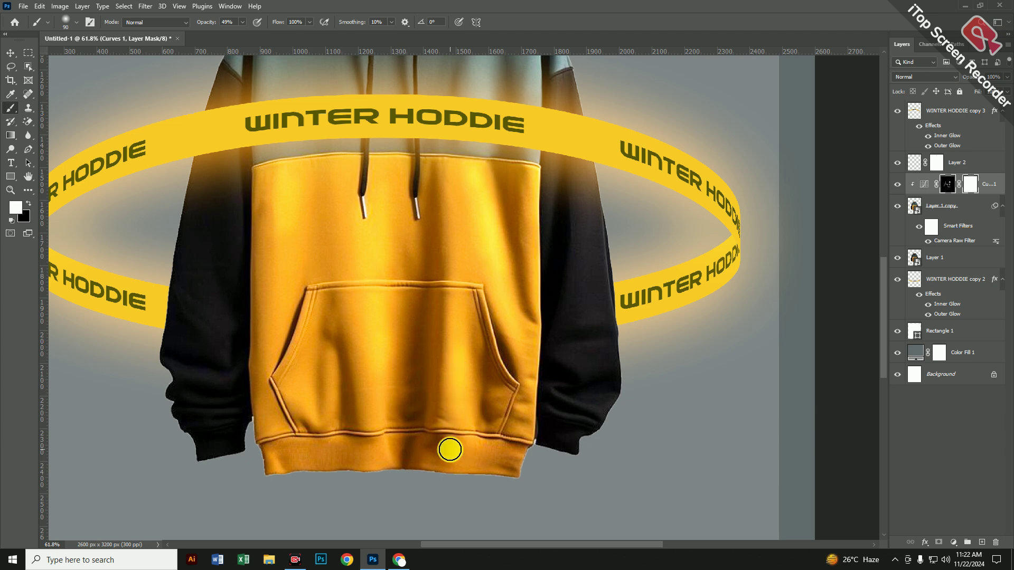
scroll(430, 362, "down", 5)
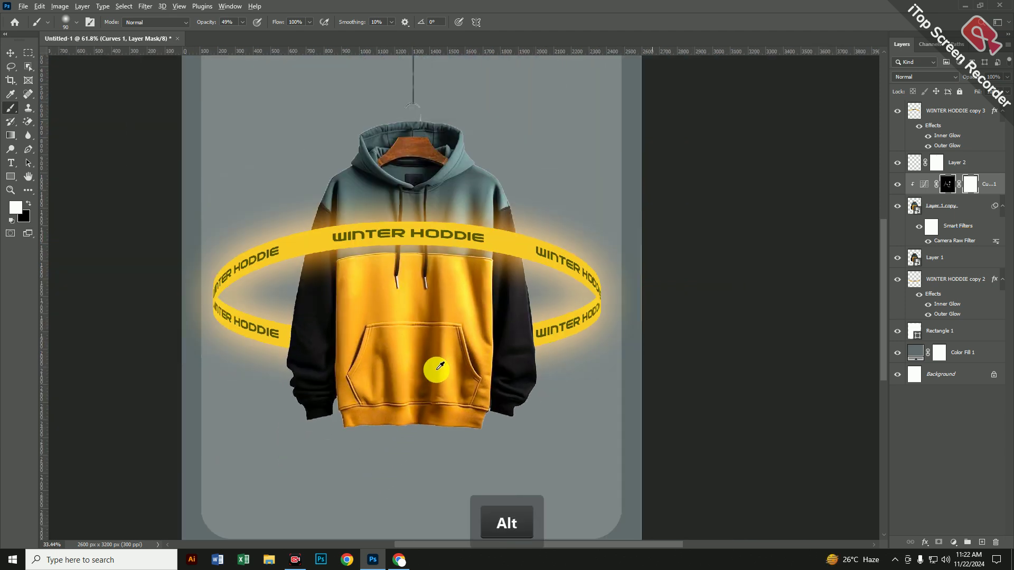
key("ctrl+0")
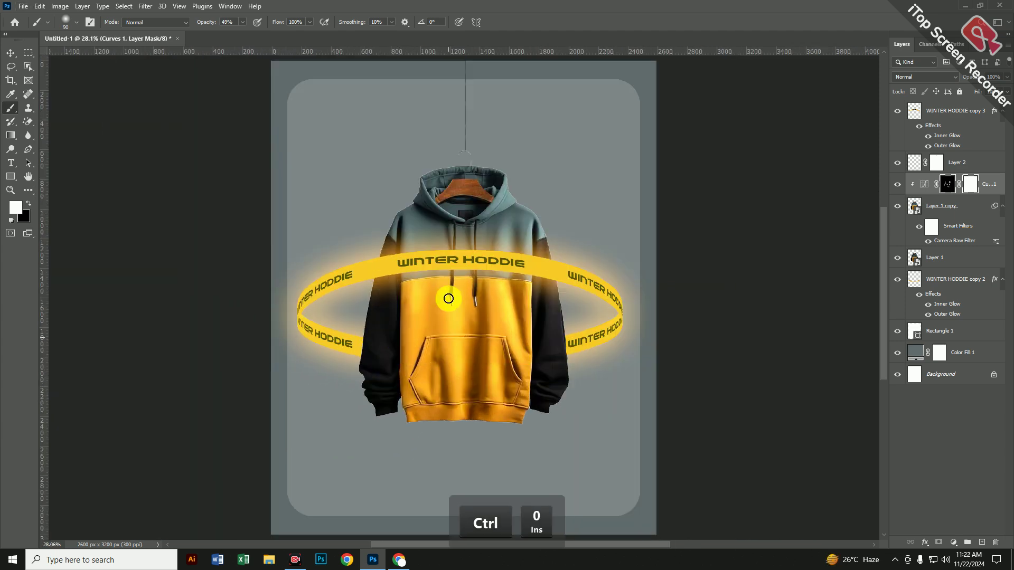
- Brighten one side of the hood beside the hanger by painting white in the Curves mask
scroll(410, 245, "up", 4)
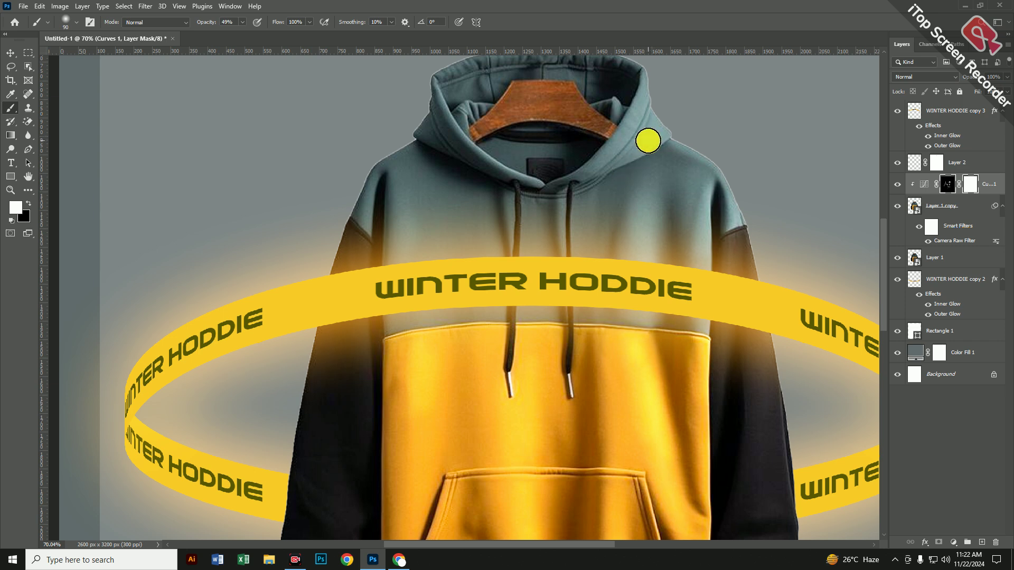
mouse_move(636, 122)
left_mouse_down()
mouse_move(598, 190)
mouse_move(613, 190)
left_mouse_up()
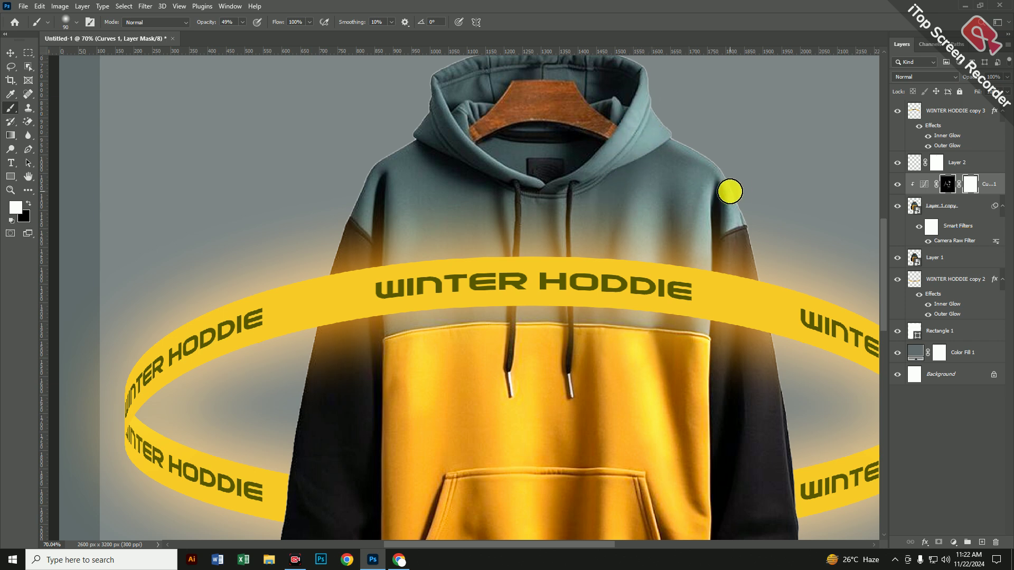
scroll(705, 246, "down", 4)
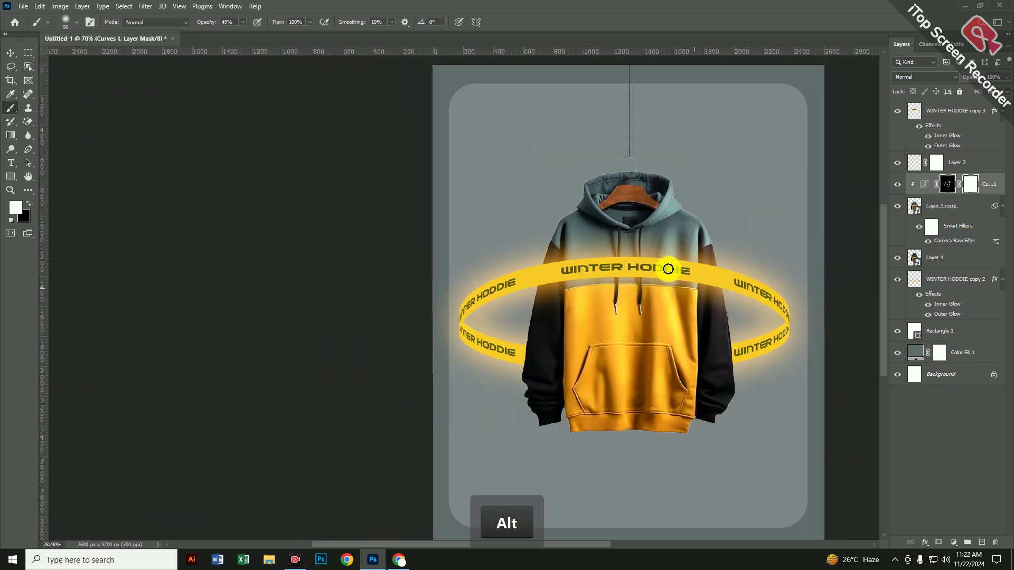
key("ctrl+0")
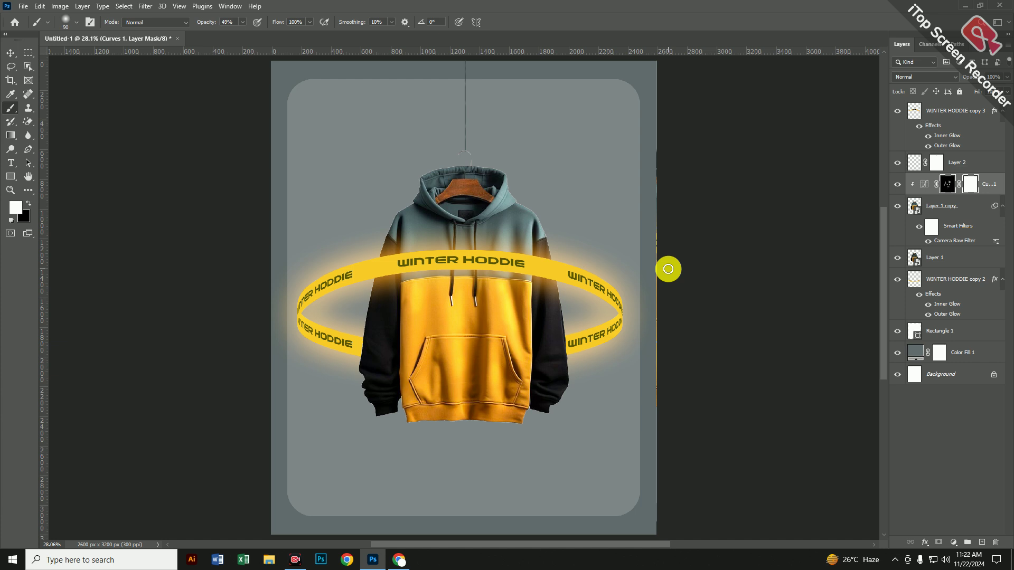
- Create a new empty layer directly above the hoodie's Curves adjustment
left_click(945, 209)
left_click(987, 184)
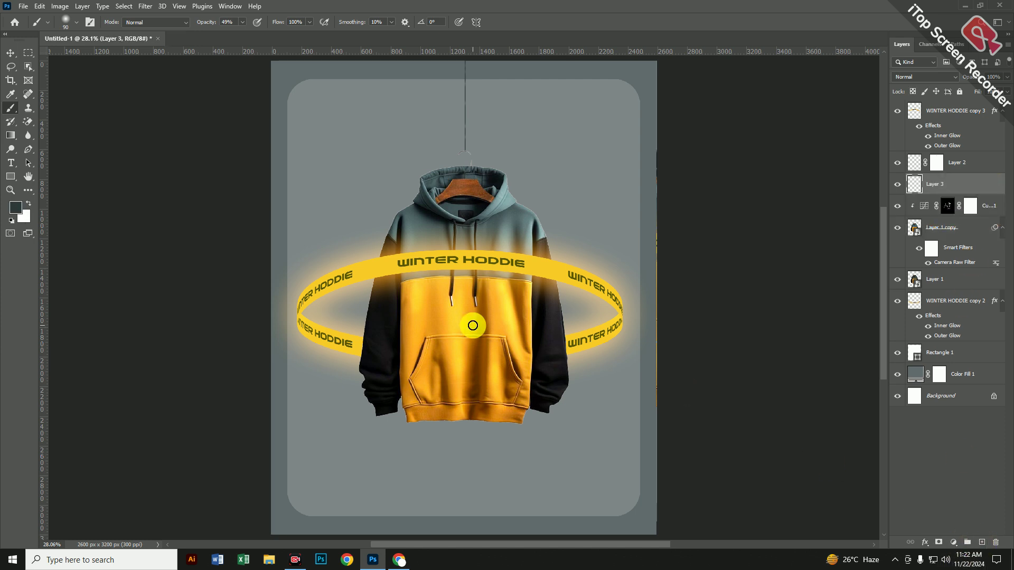
- Add a white HOODIES title in 72 pt Hard Days Regular near the top of the poster frame
left_click(10, 163)
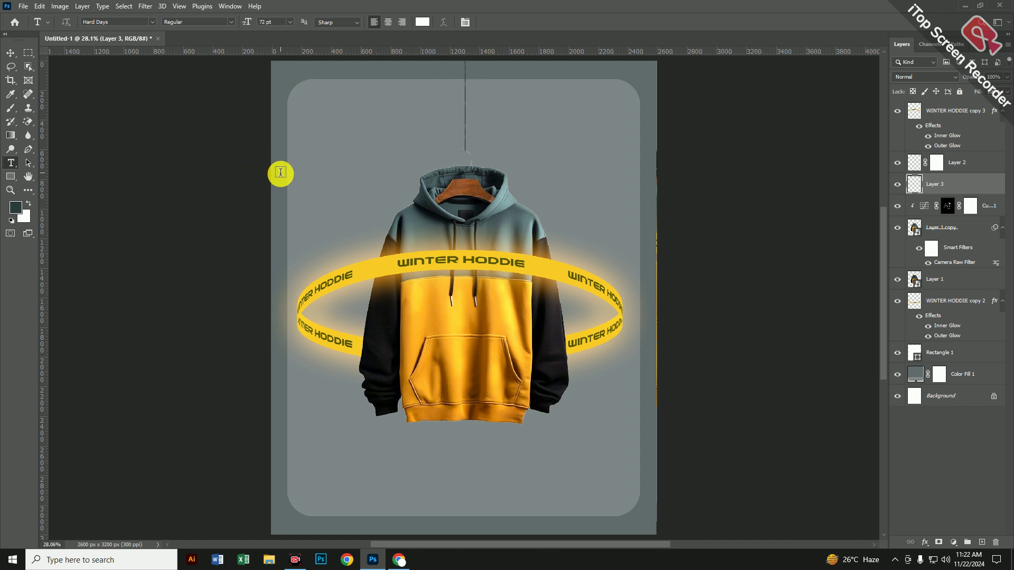
left_click(343, 116)
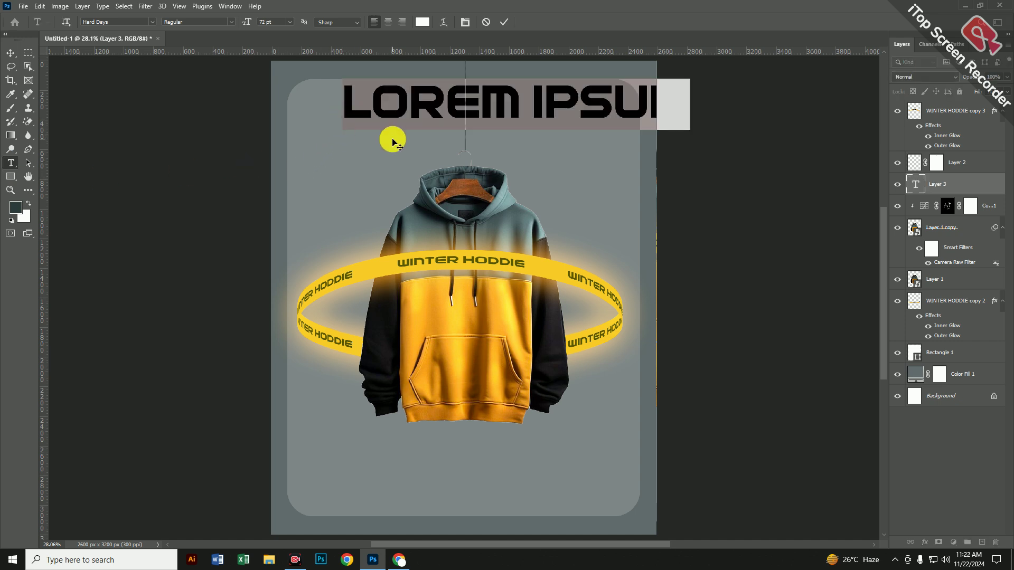
key("shift")
type("HO")
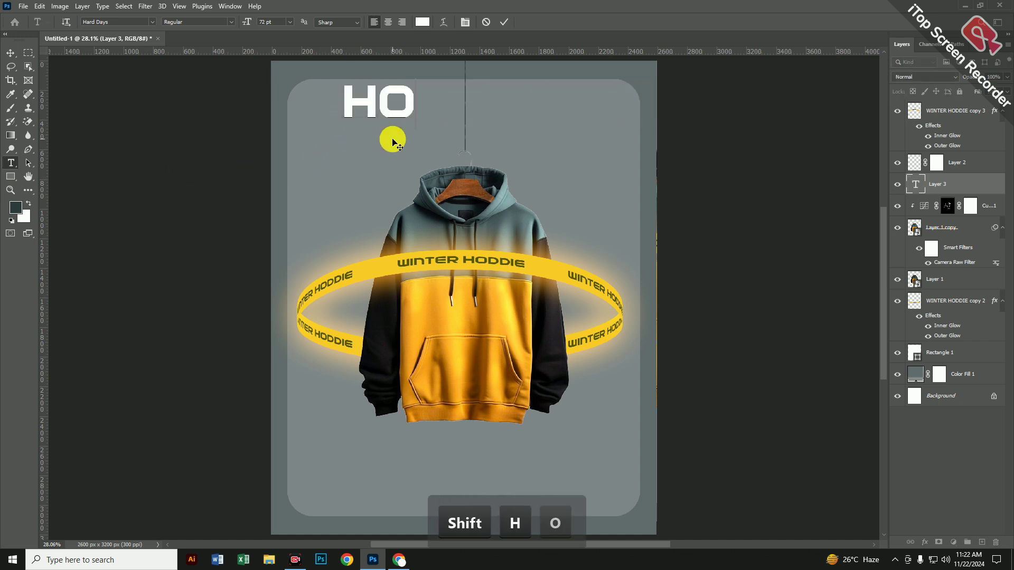
type("OF")
key("BackSpace")
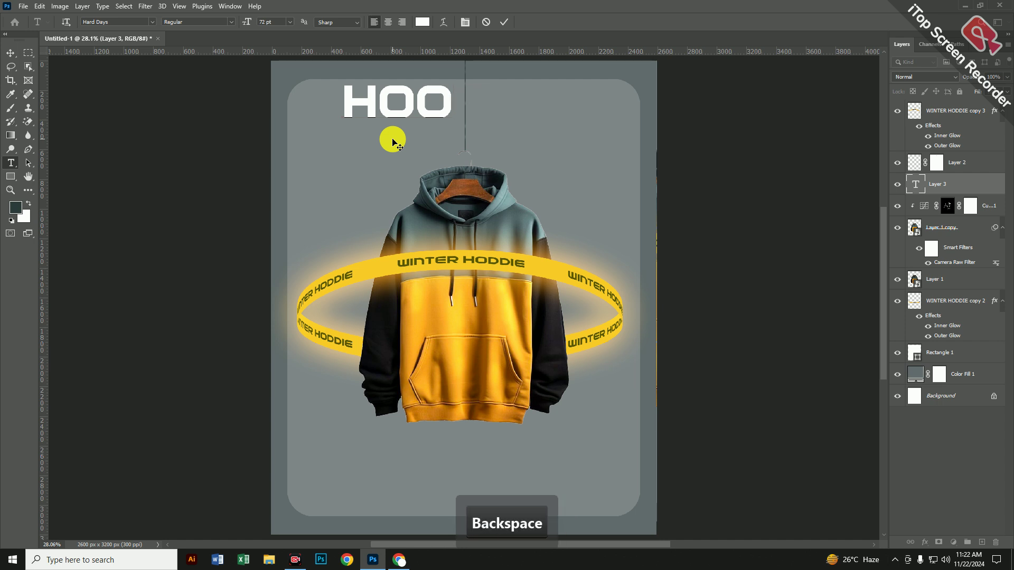
type("DO")
key("BackSpace")
type("IES")
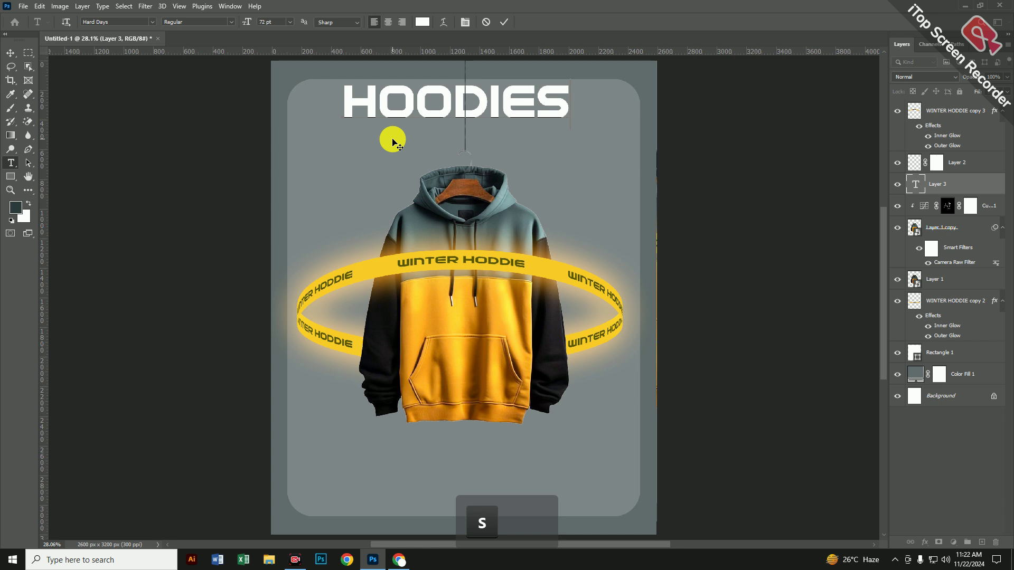
left_click(10, 53)
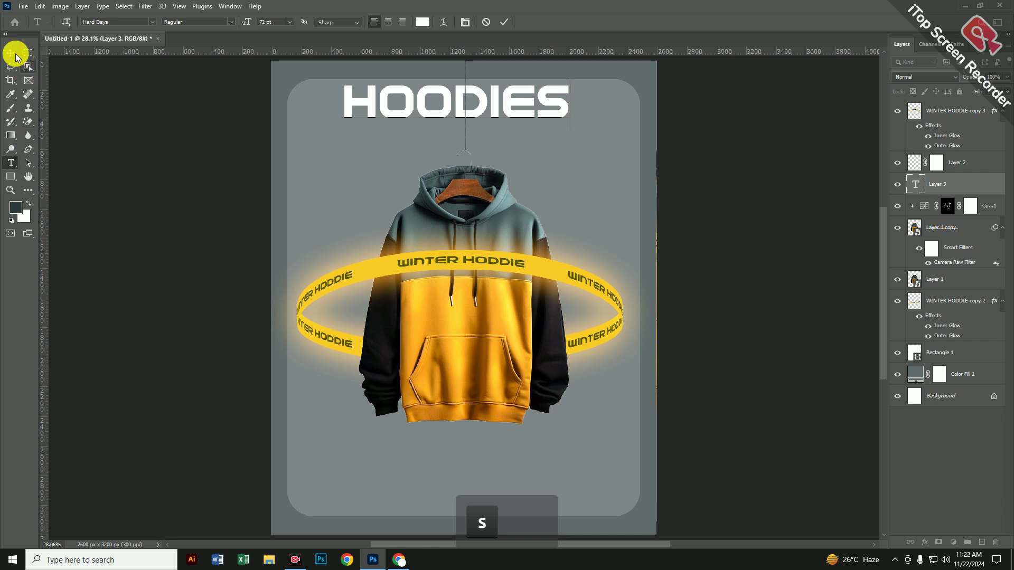
- Enlarge the HOODIES title slightly and centre it in the frame just above the hoodie's hood
key("ctrl")
key("ctrl+t")
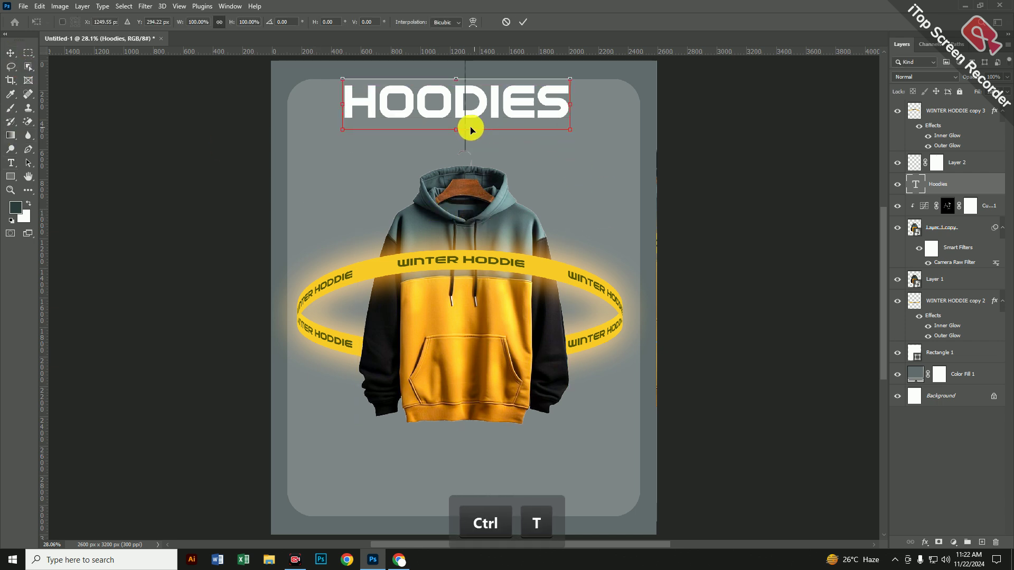
left_click_drag(457, 132, 487, 147)
key("Return")
key("Right")
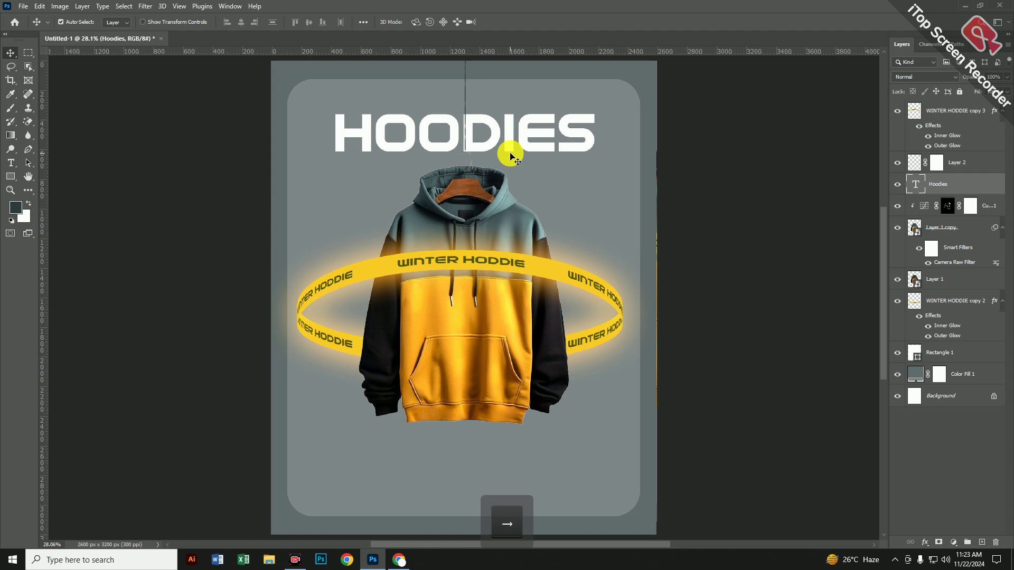
key("Left")
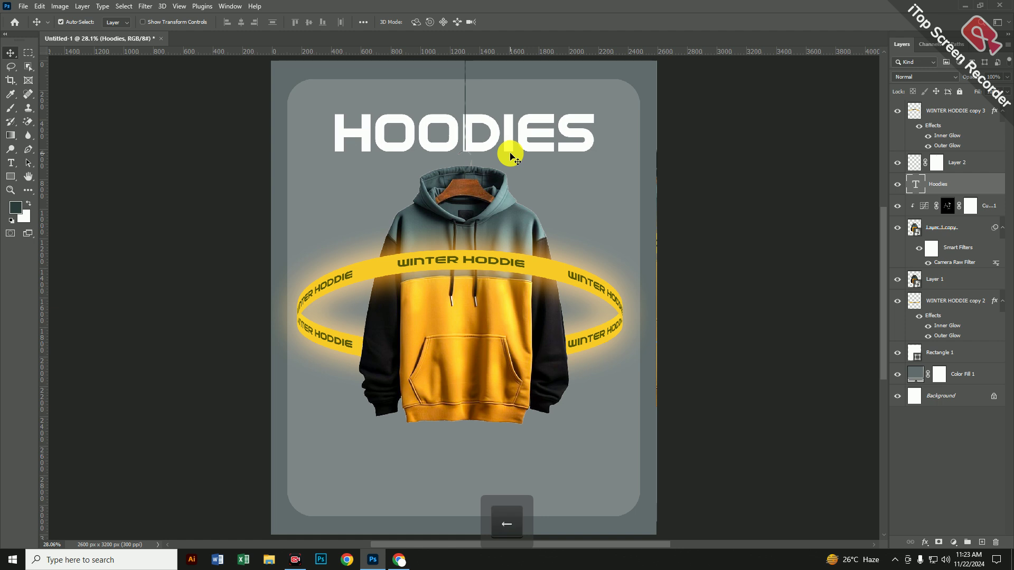
key("Up")
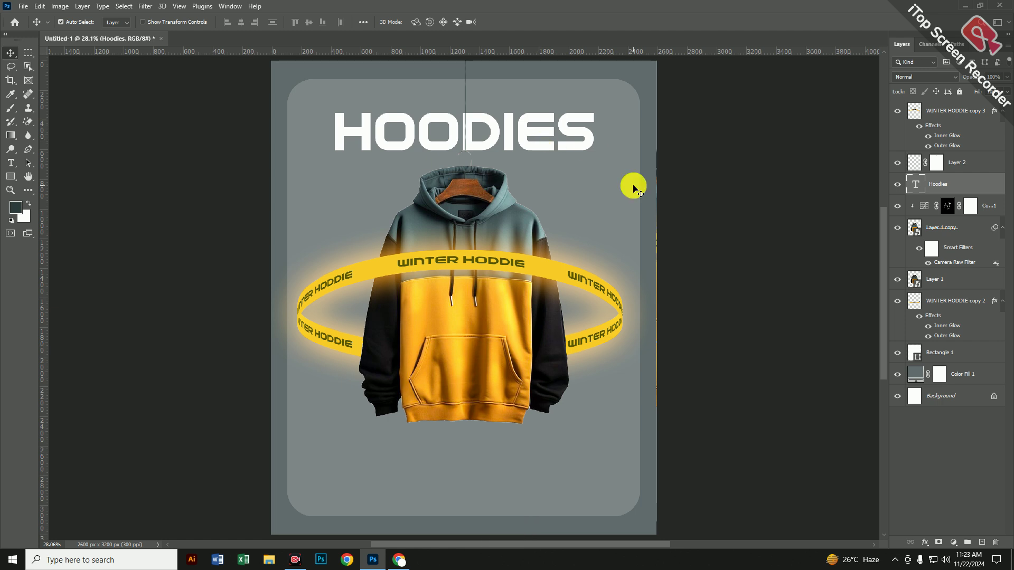
- Add an Outer Glow effect to the HOODIES title and set its colour to near-white
left_click(925, 542)
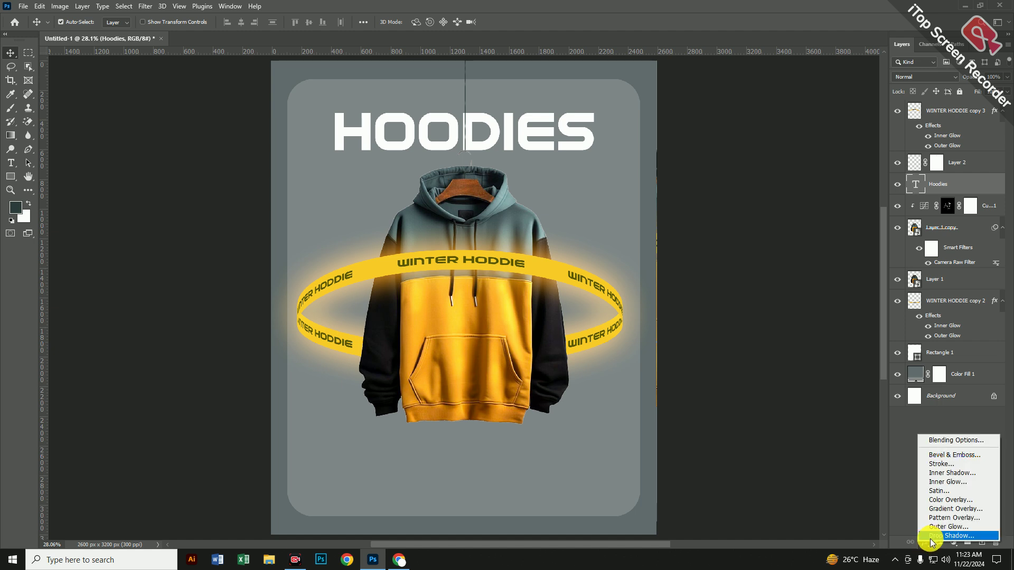
left_click(937, 527)
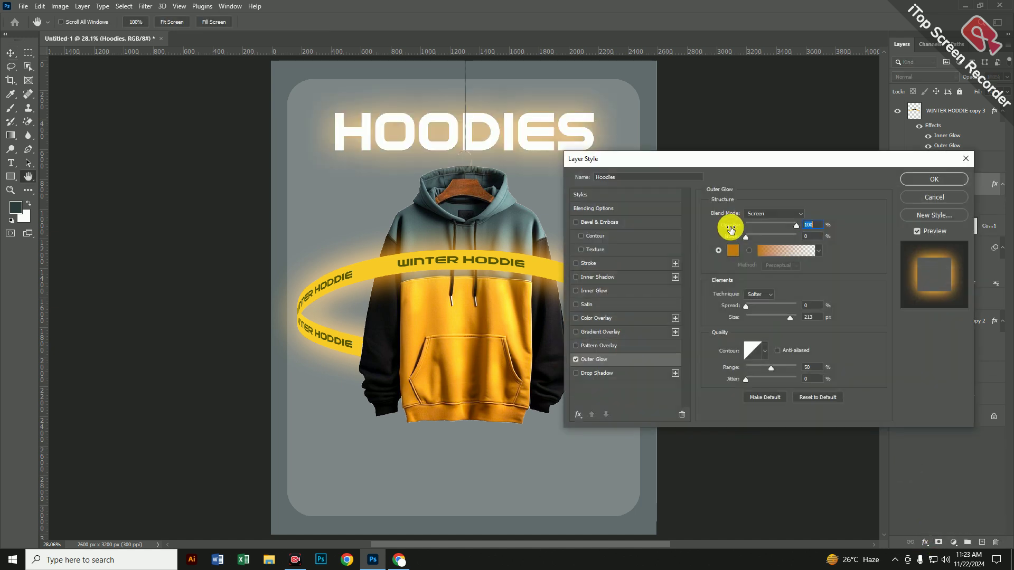
left_click(731, 248)
left_click_drag(657, 254, 582, 221)
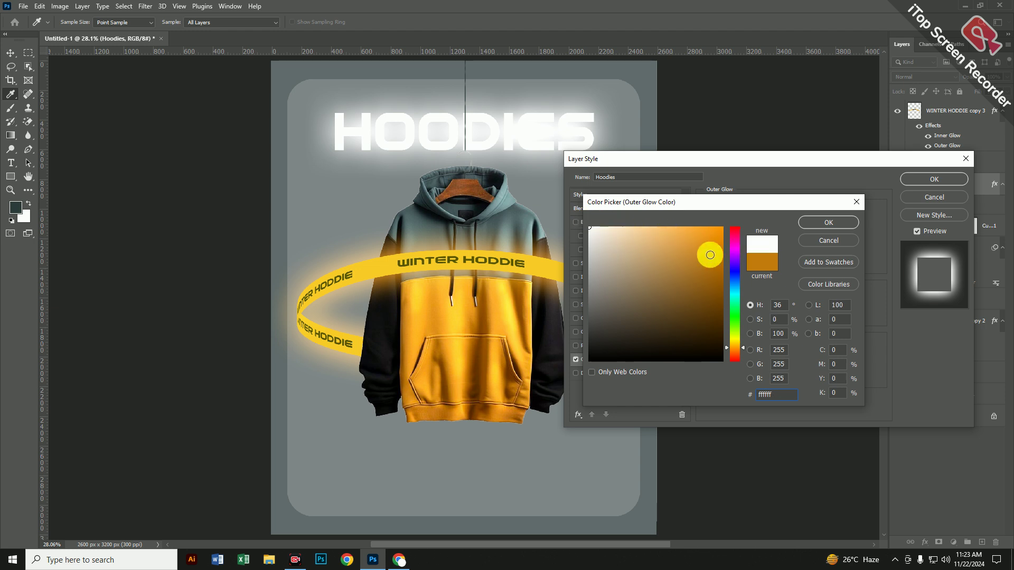
left_click(590, 235)
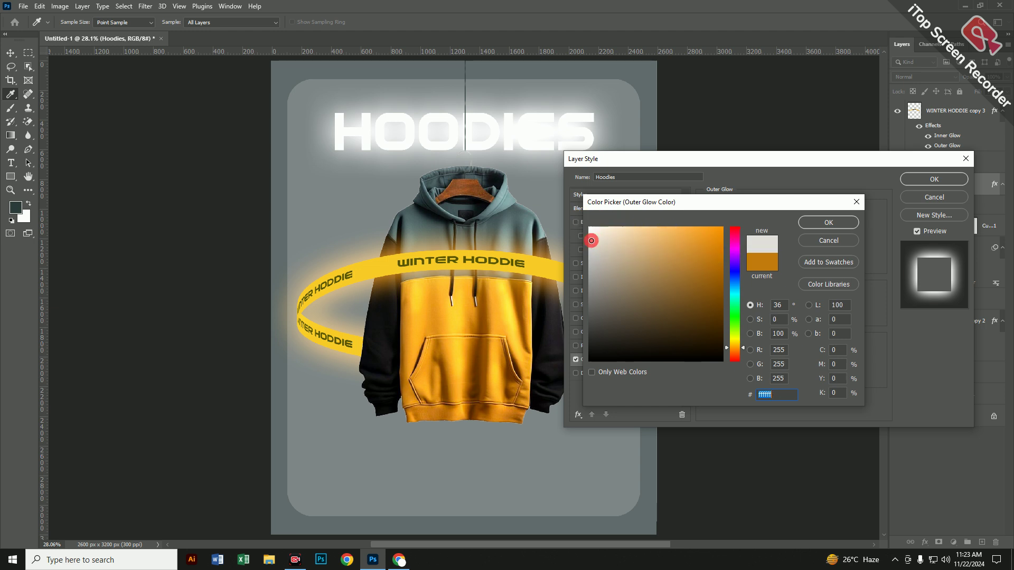
left_click(795, 222)
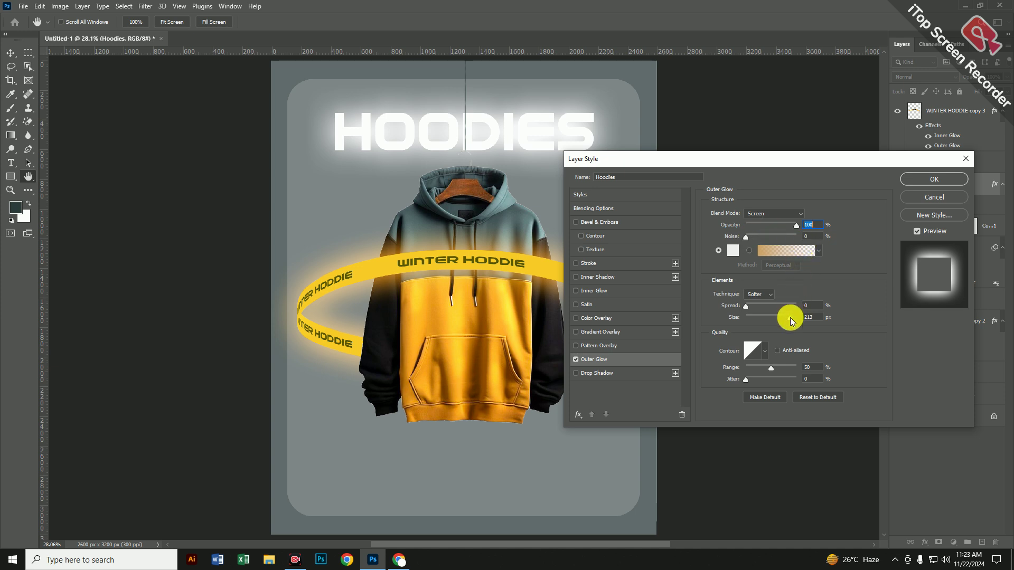
- Set the HOODIES title's outer glow to 54% opacity and 35 px size, and apply the layer style
left_click_drag(791, 318, 752, 323)
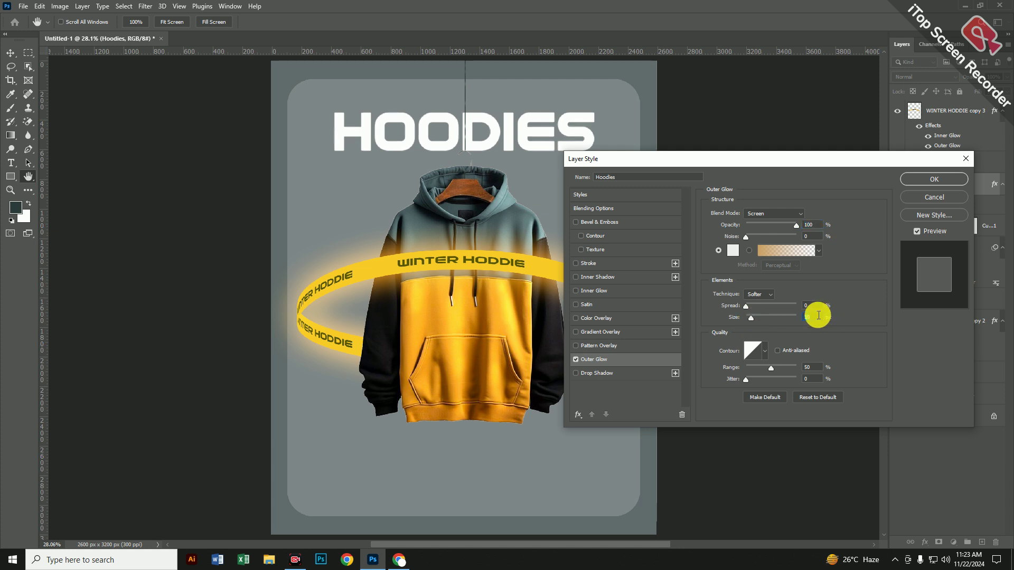
key("Up")
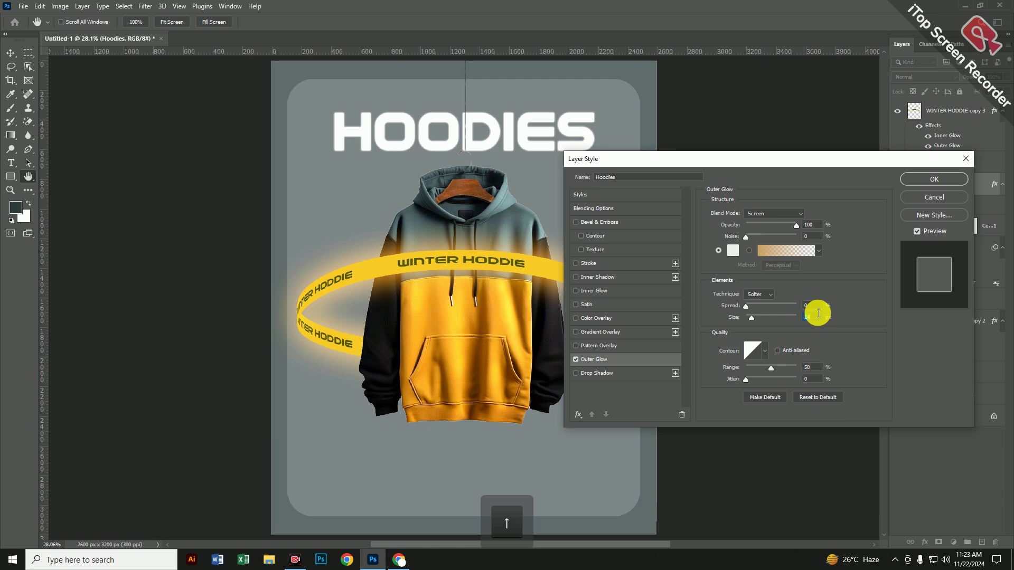
left_click(774, 225)
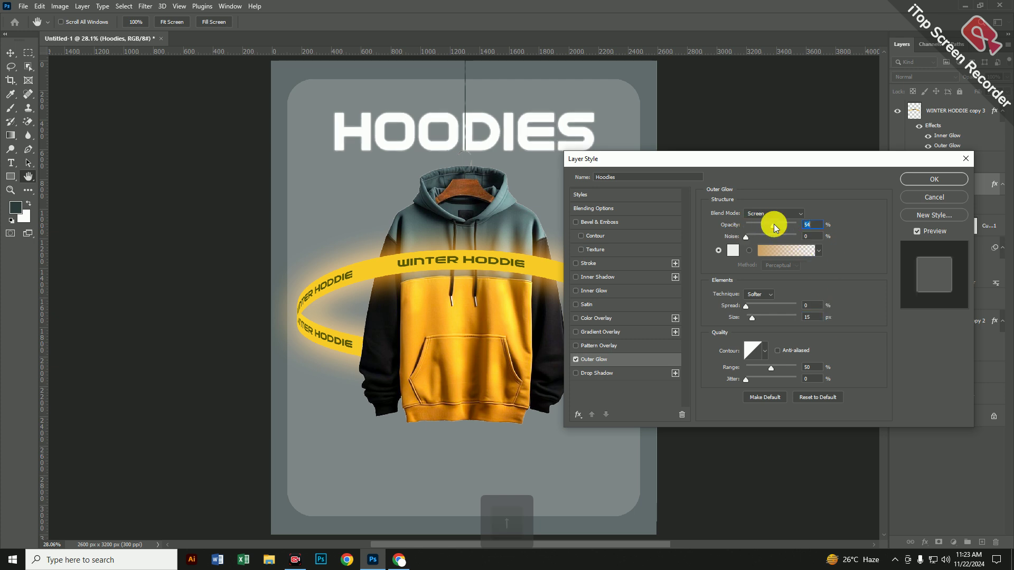
left_click(758, 319)
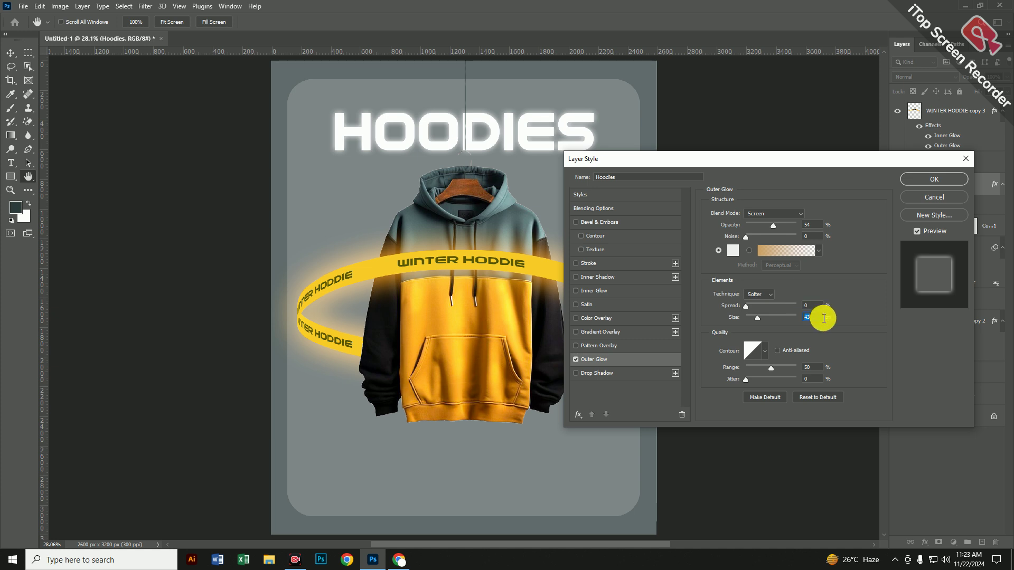
type("35")
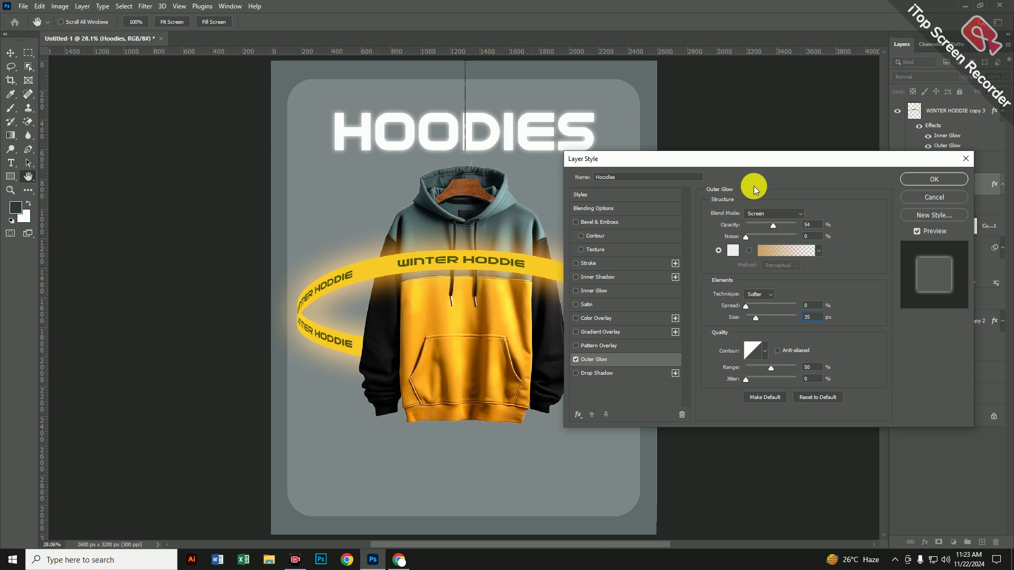
left_click(934, 180)
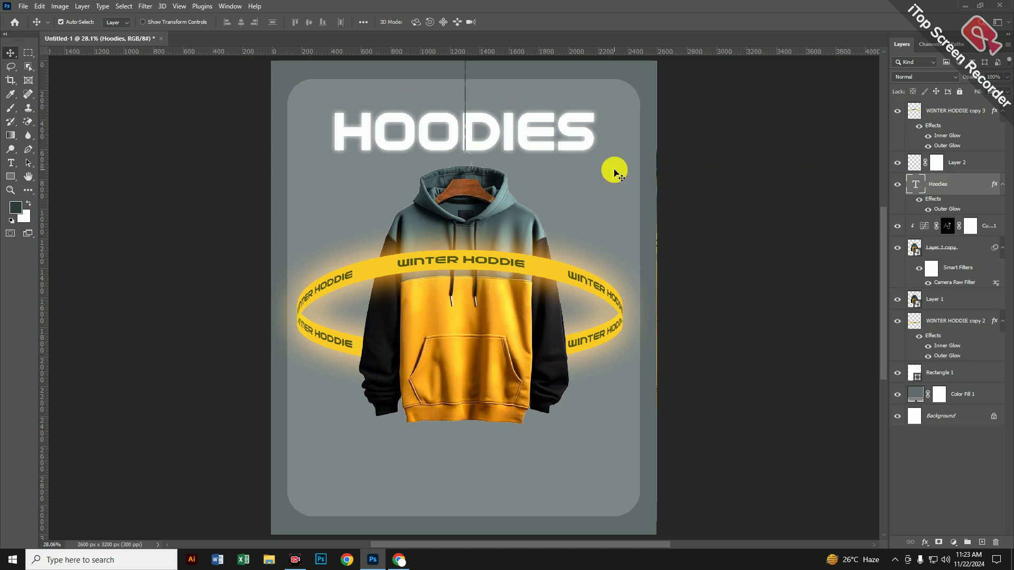
- Raise the opacity of the rounded rectangle behind the hoodie to 61% and make Layer 2 the active layer
left_click(599, 182)
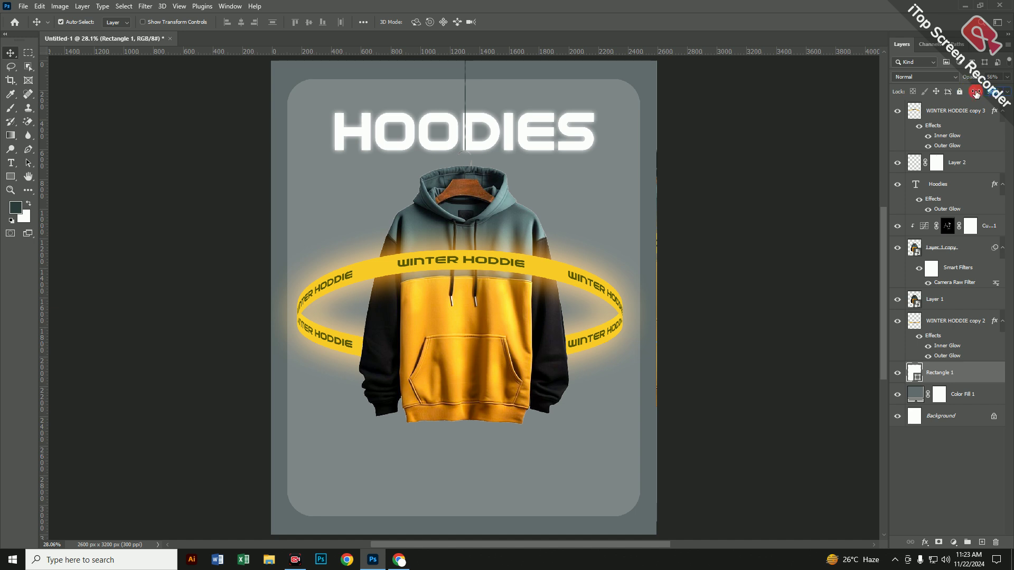
mouse_move(981, 95)
left_mouse_down()
mouse_move(980, 82)
mouse_move(973, 93)
left_mouse_up()
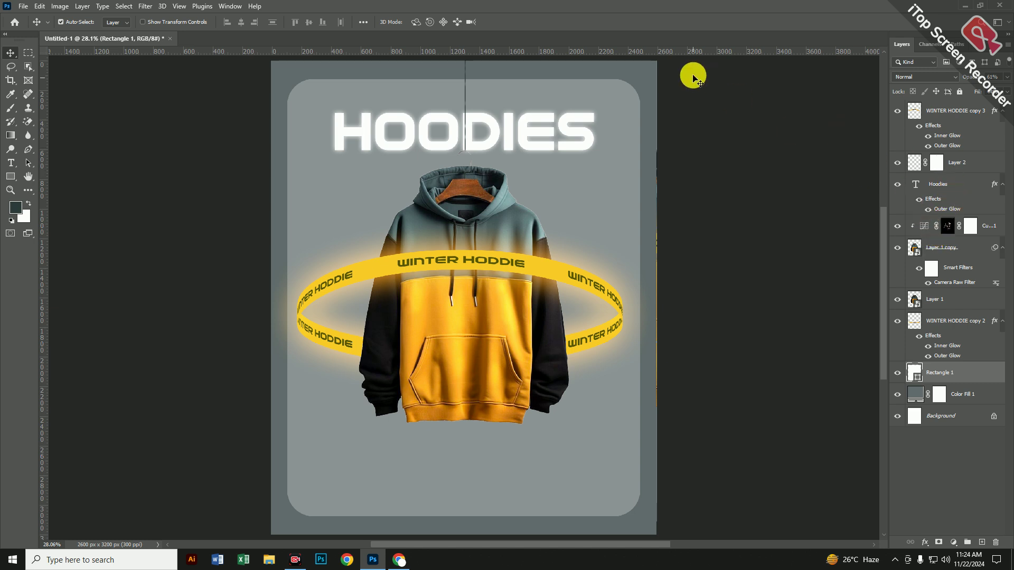
left_click(896, 164)
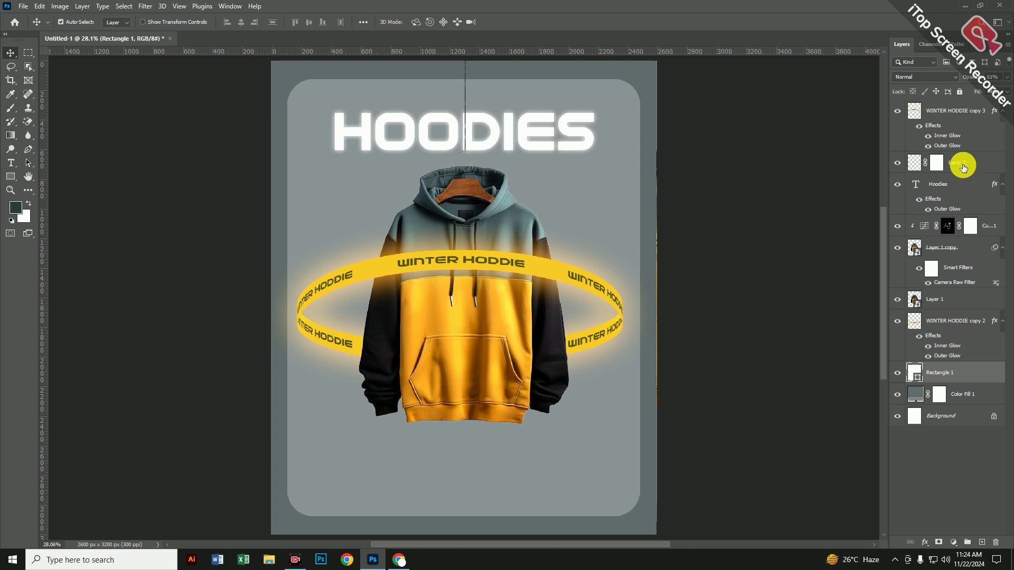
left_click(963, 167)
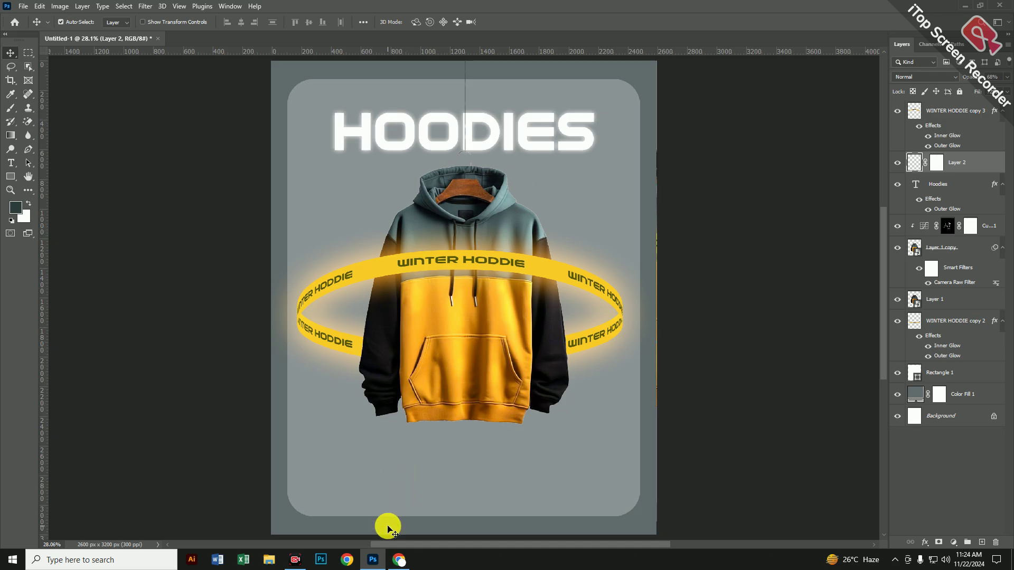
- In a new Chrome tab, search Google for "hoodie websites" and open the Threadheads Graphic Hoodies result, dismissing its shipping notice
left_click(398, 560)
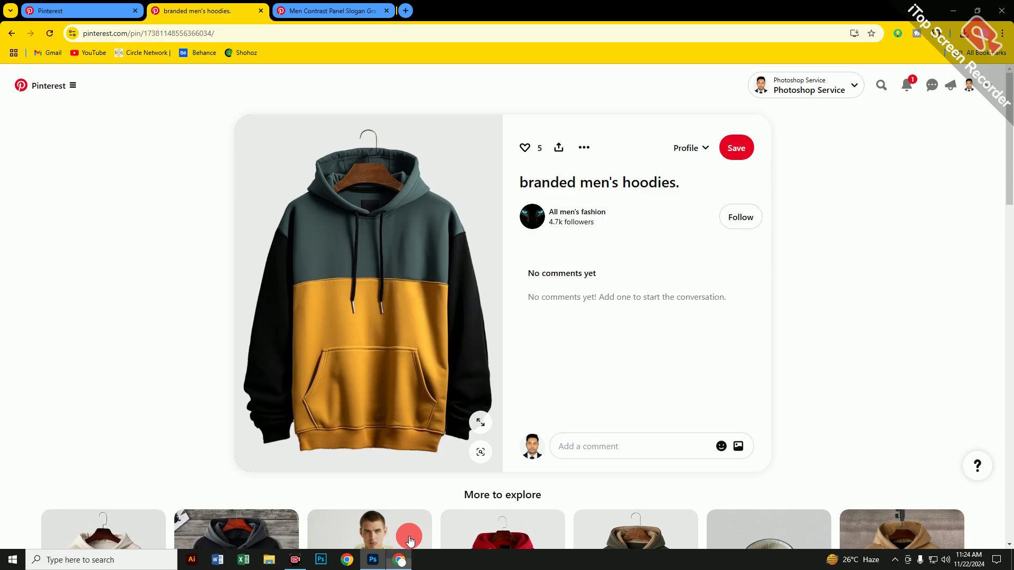
left_click(410, 10)
left_click(519, 215)
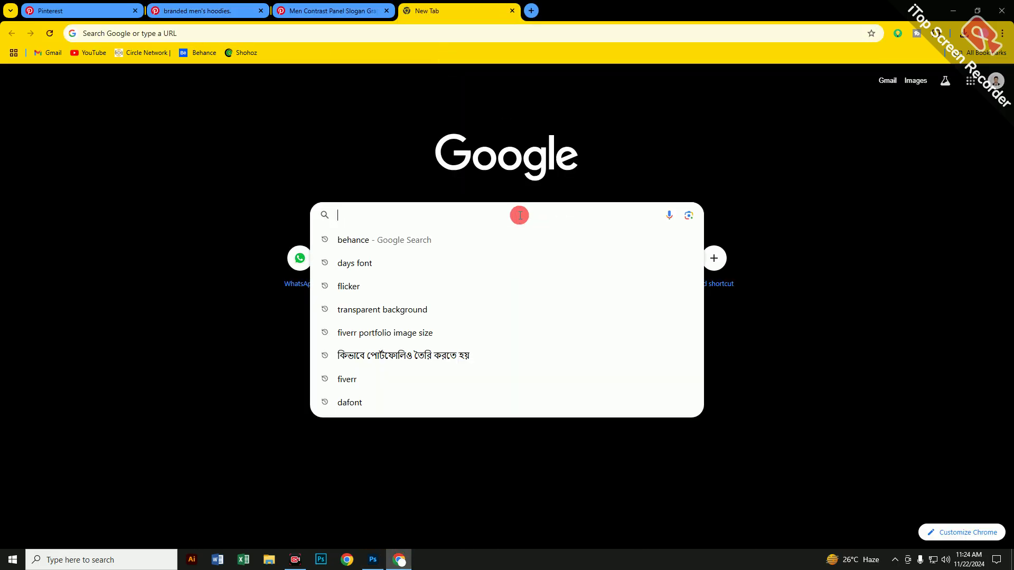
type("ho")
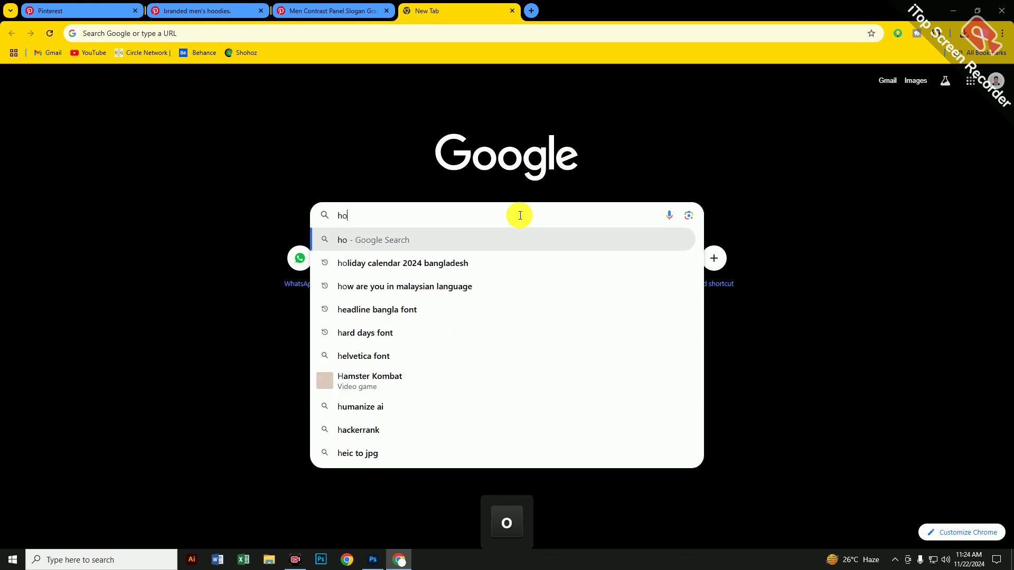
type("odie websit")
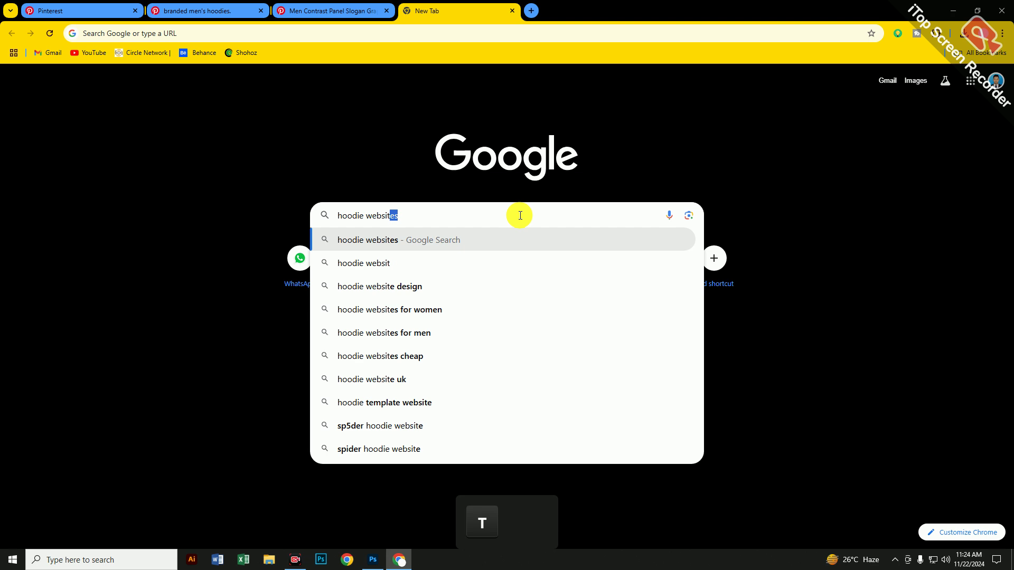
key("Return")
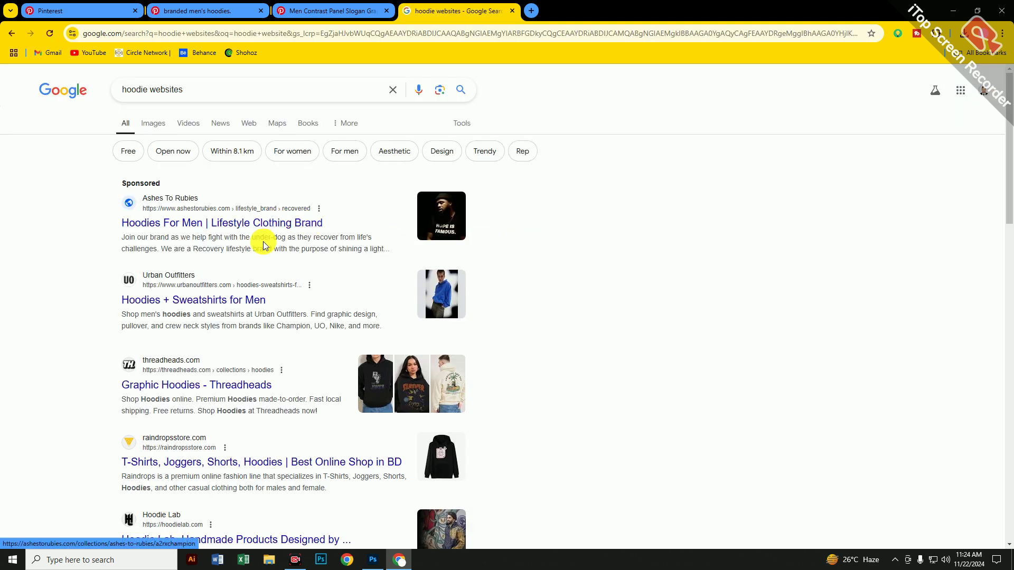
left_click(224, 385)
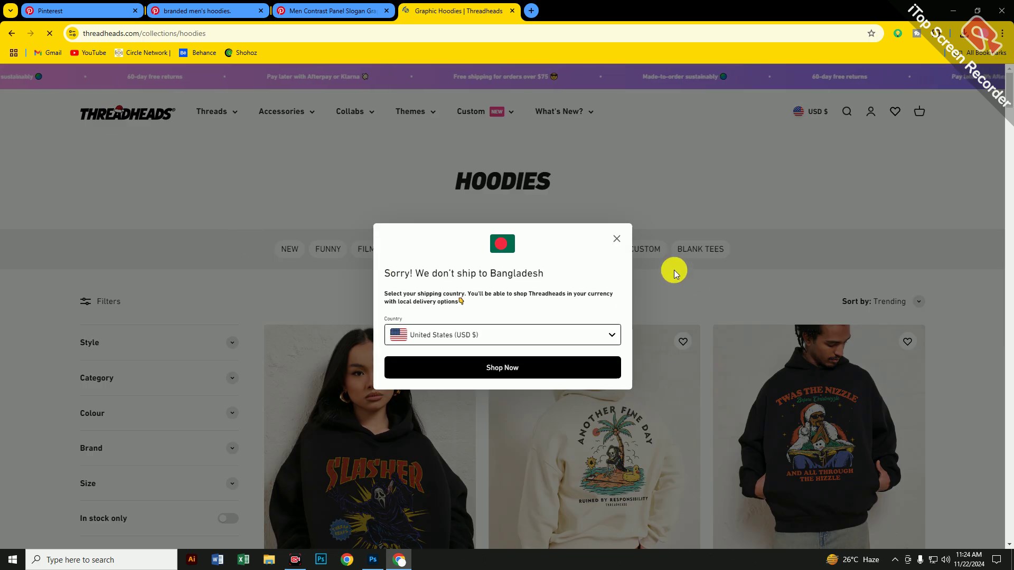
left_click(617, 237)
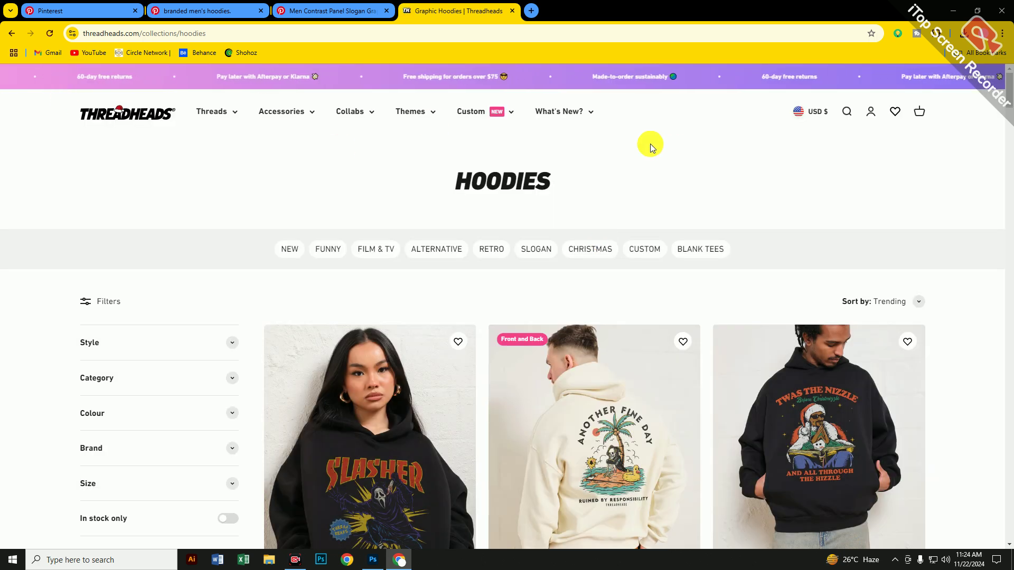
- Capture the Threadheads logo and navigation bar with the Snipping Tool and copy the snip
key("super")
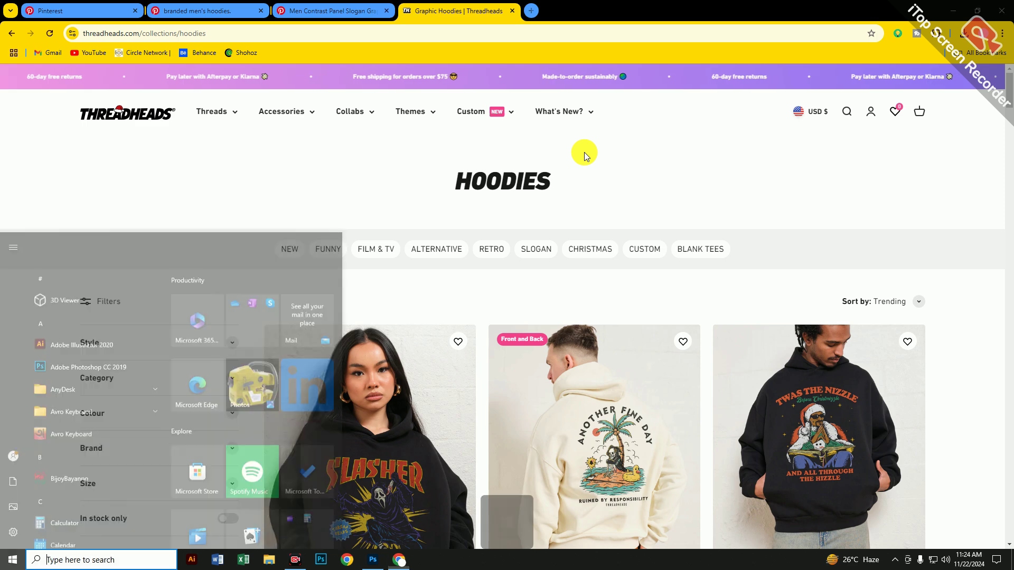
type("sn")
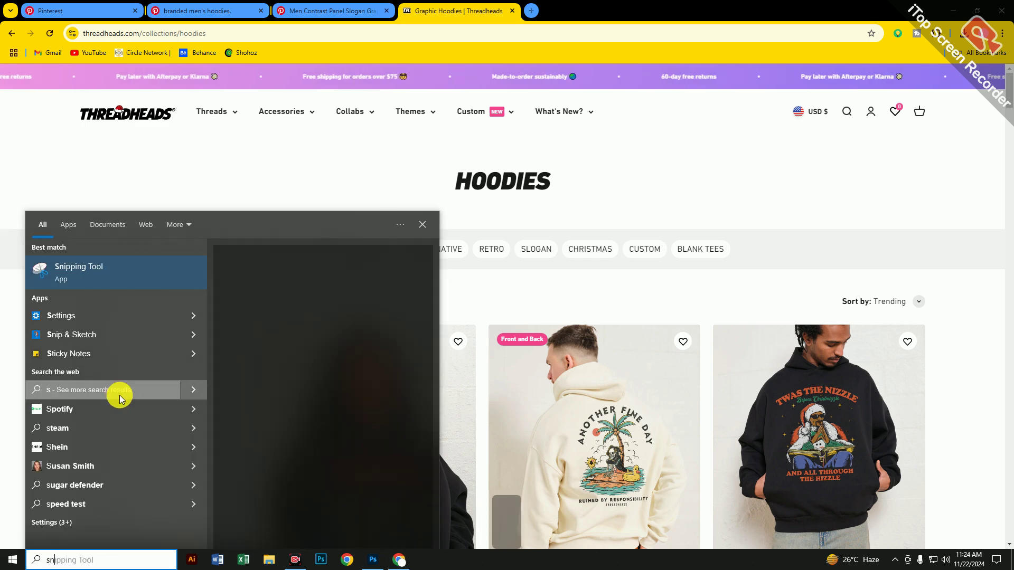
left_click(118, 273)
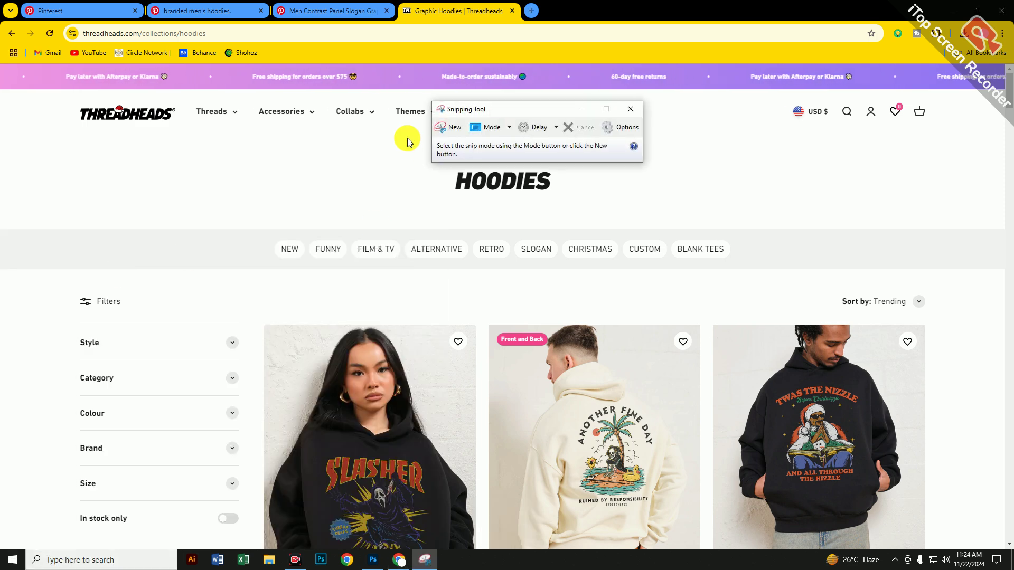
left_click(448, 127)
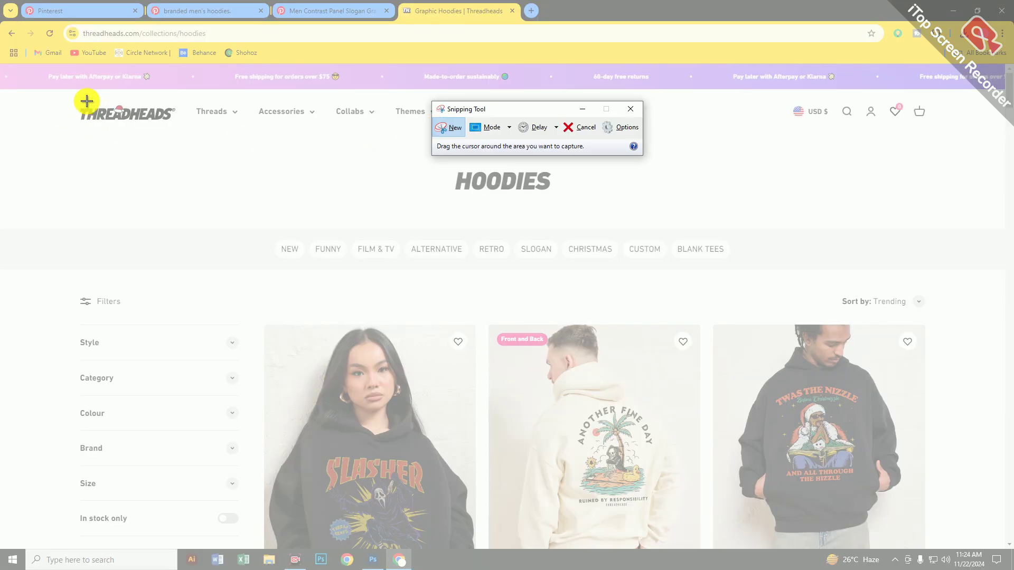
left_click_drag(76, 101, 600, 121)
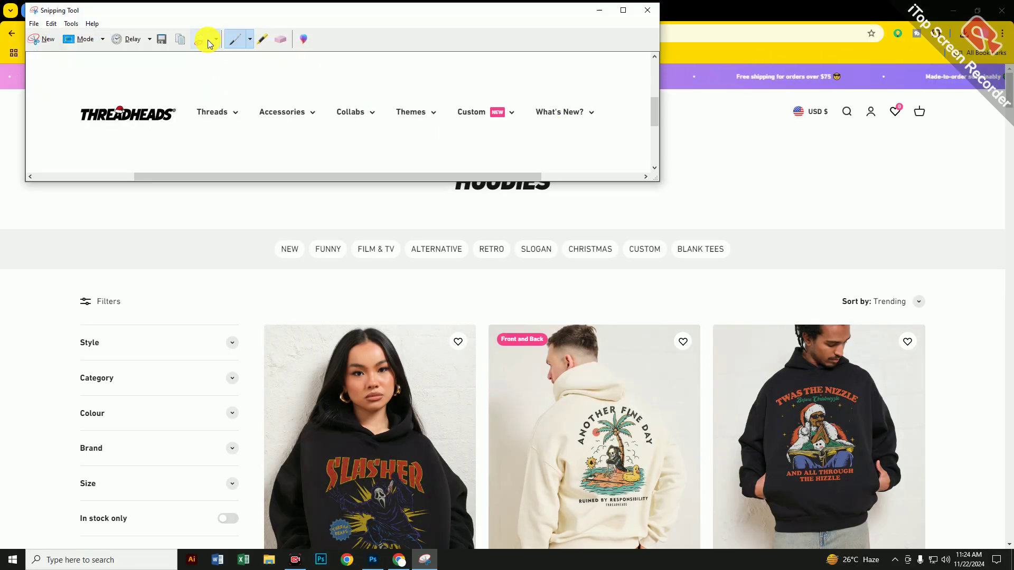
left_click(180, 43)
- Paste the captured navigation bar into the Photoshop poster above Layer 2 and convert it to a smart object
left_click(372, 559)
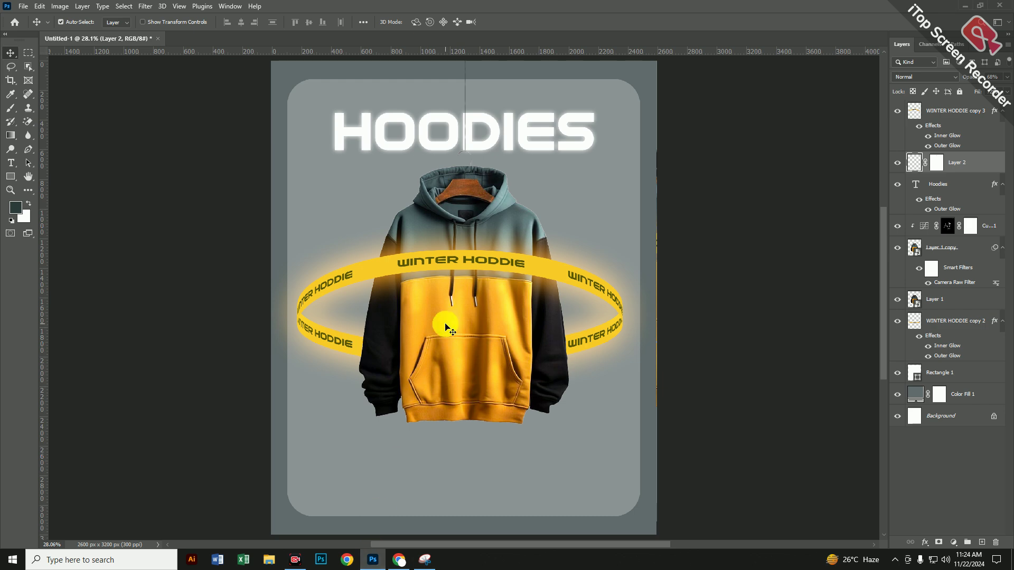
key("ctrl+v")
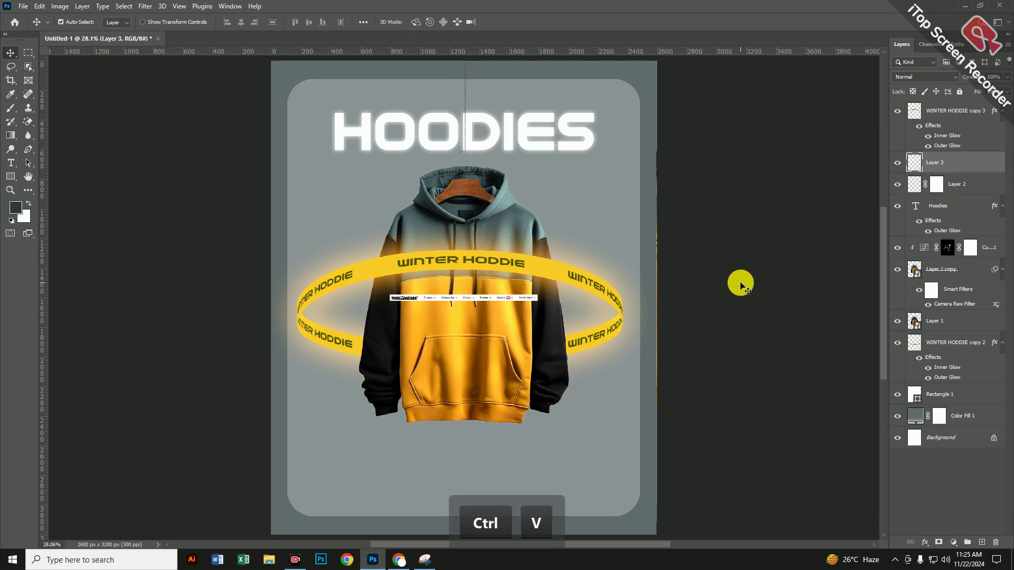
right_click(958, 168)
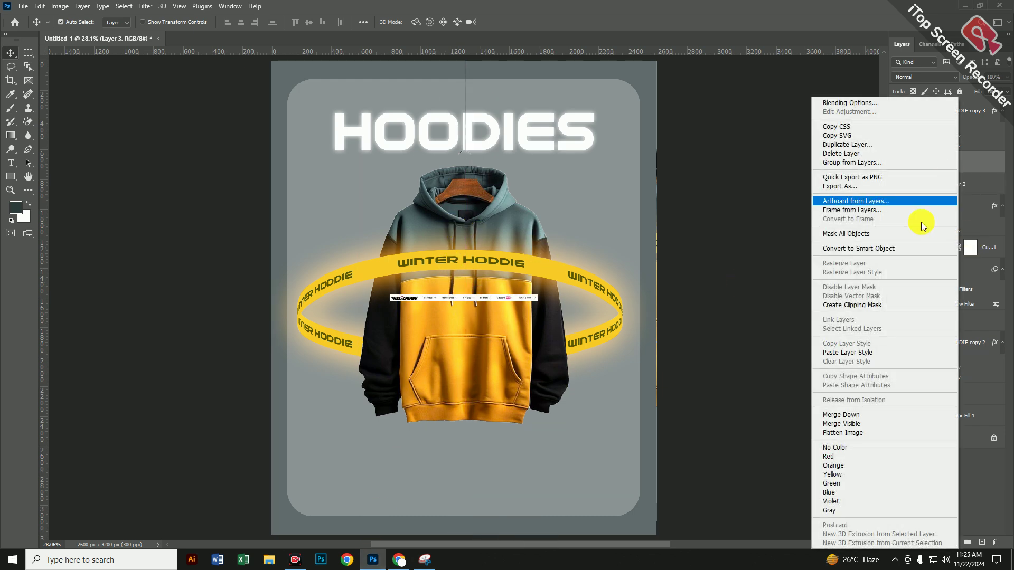
left_click(897, 248)
- Place the navigation bar above the HOODIES title, scale it to about 220%, and nudge it right to centre it on the panel
left_click_drag(522, 296, 612, 98)
key("ctrl+t")
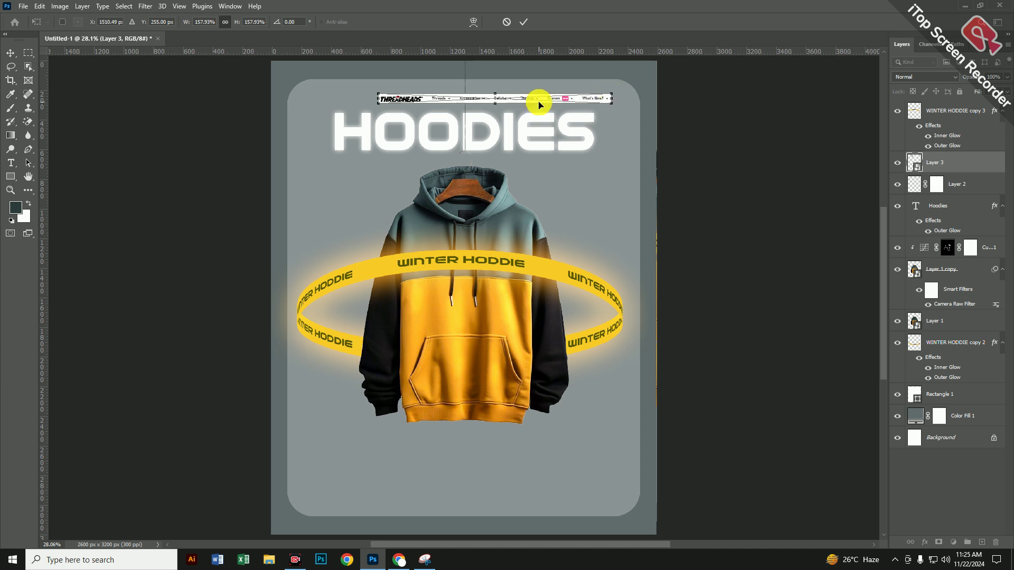
left_click_drag(376, 97, 309, 102)
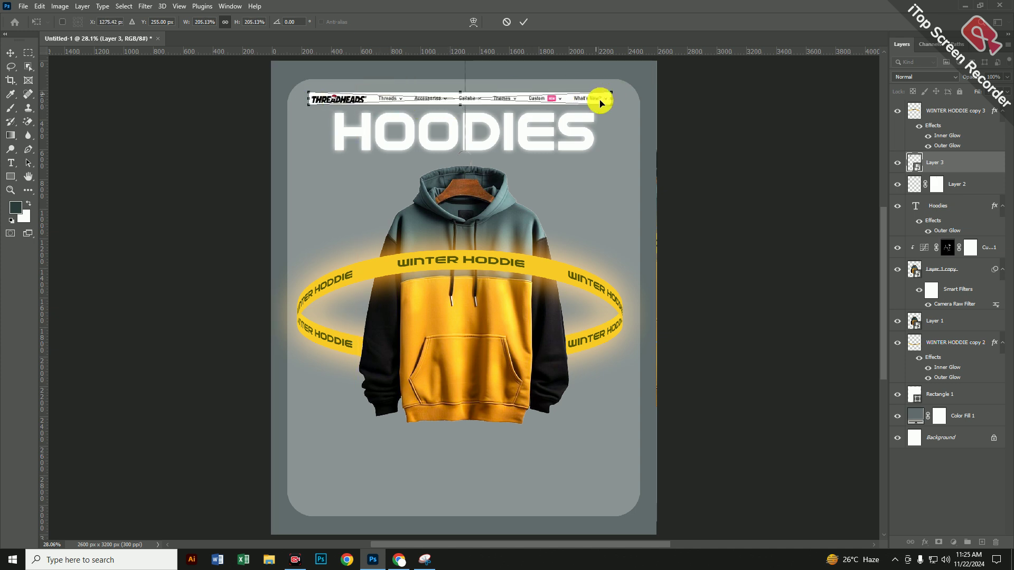
left_click_drag(611, 99, 622, 96)
left_click_drag(309, 100, 296, 98)
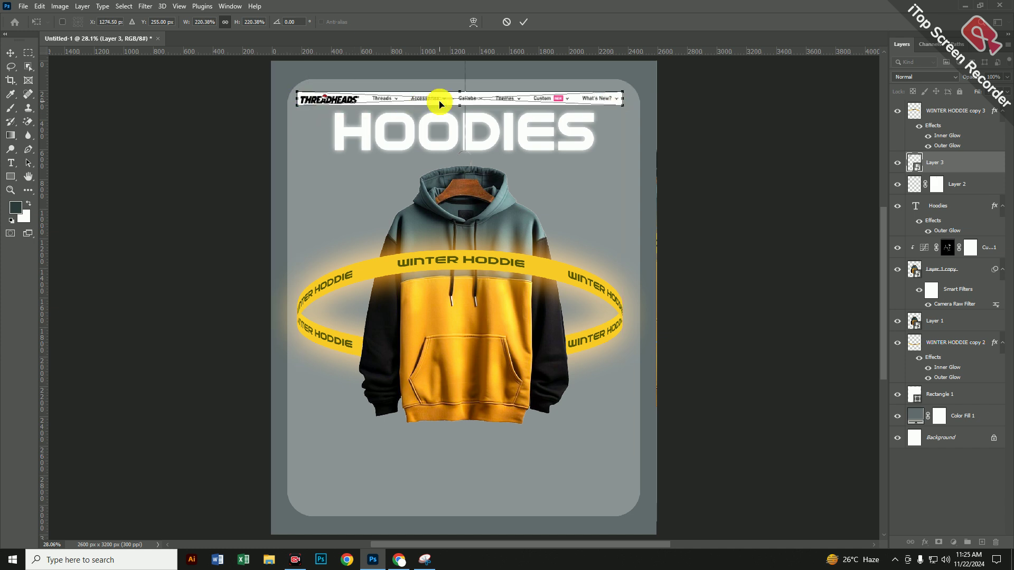
key("Return")
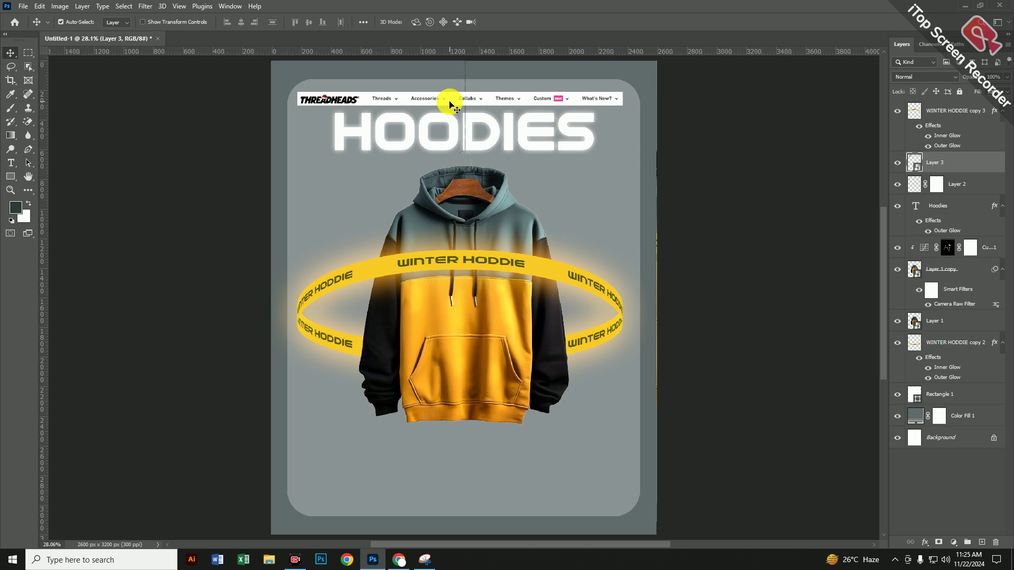
key("Right")
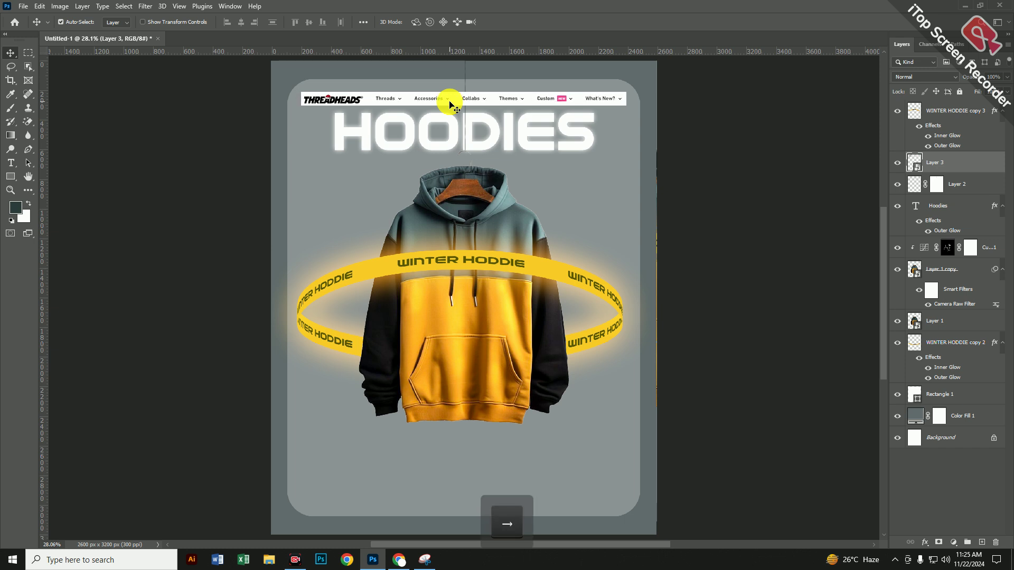
- Invert the navigation bar's colours and set its blend mode to Screen to hide its background
left_click(907, 77)
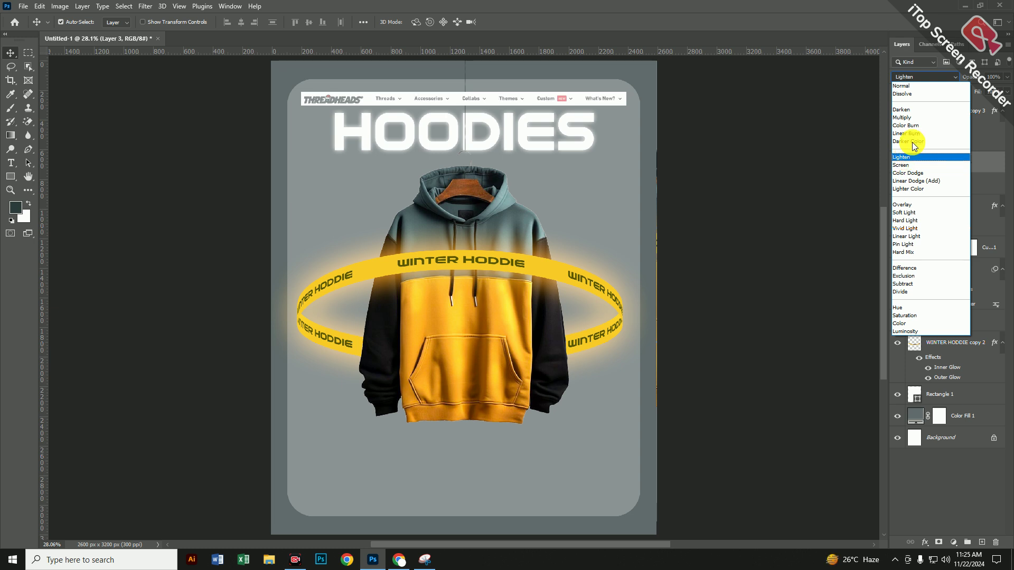
left_click(903, 118)
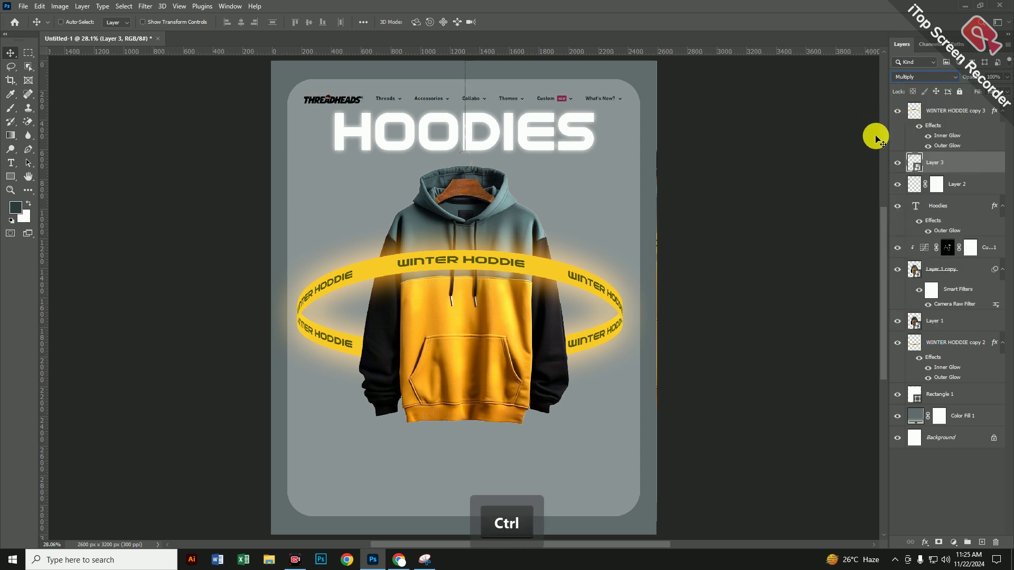
key("ctrl+i")
left_click(918, 77)
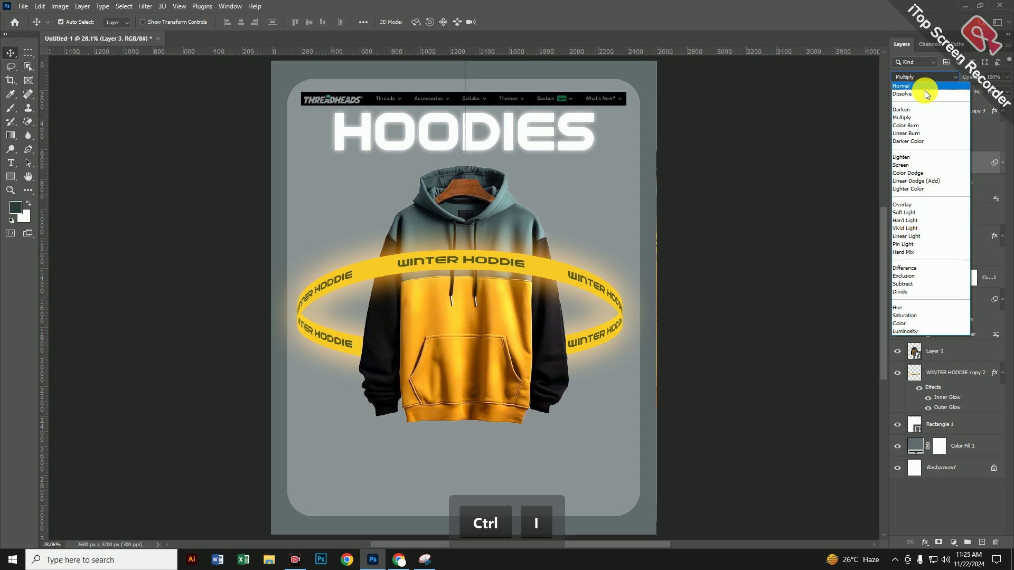
left_click(908, 165)
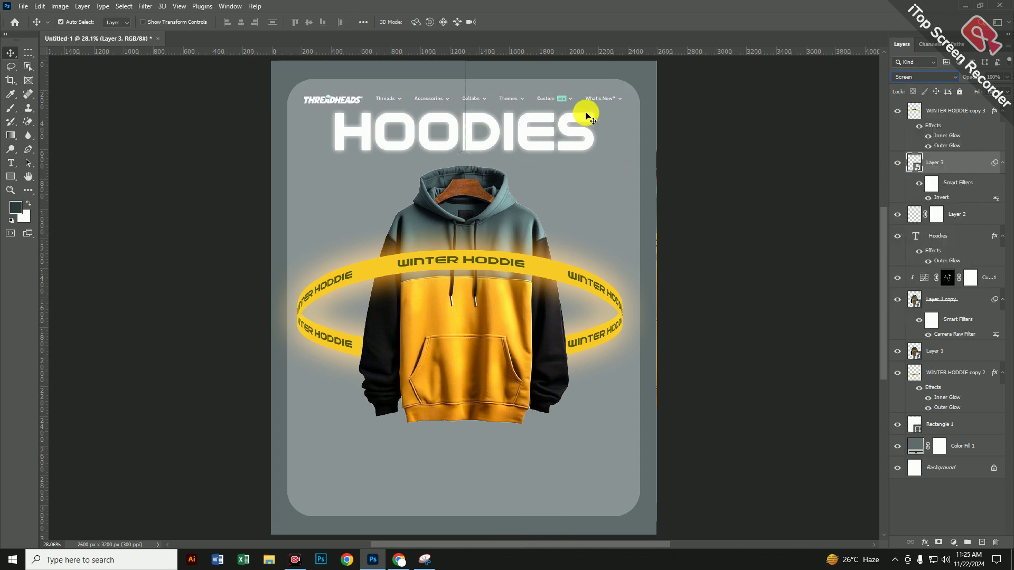
key("Left")
key("Left")
key("Up")
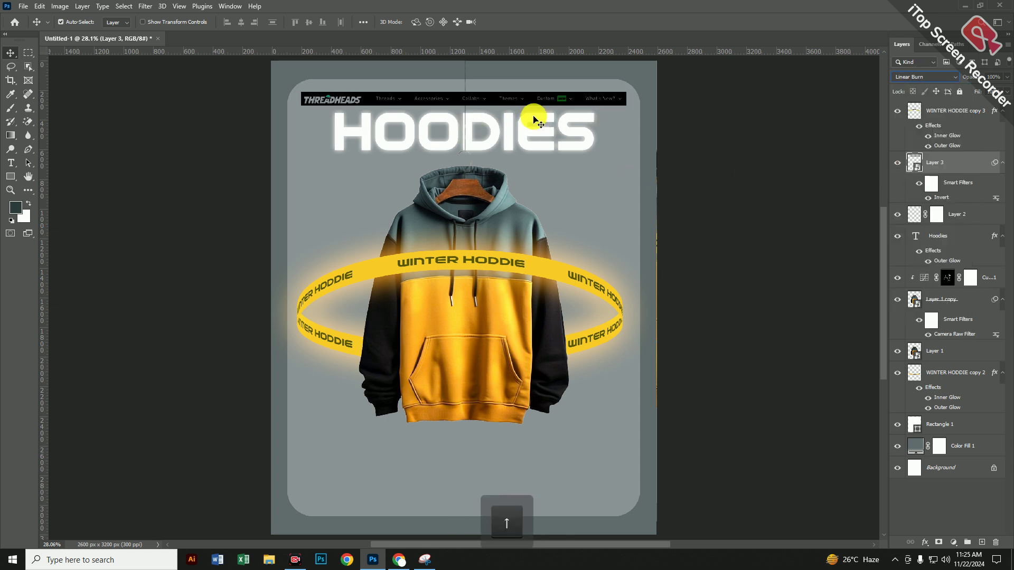
left_click(919, 78)
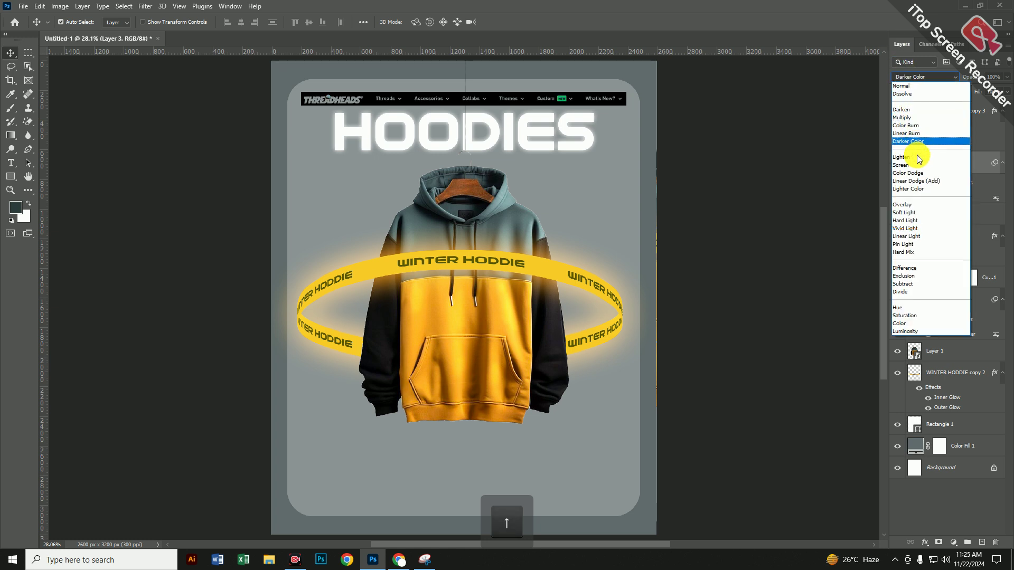
left_click(911, 166)
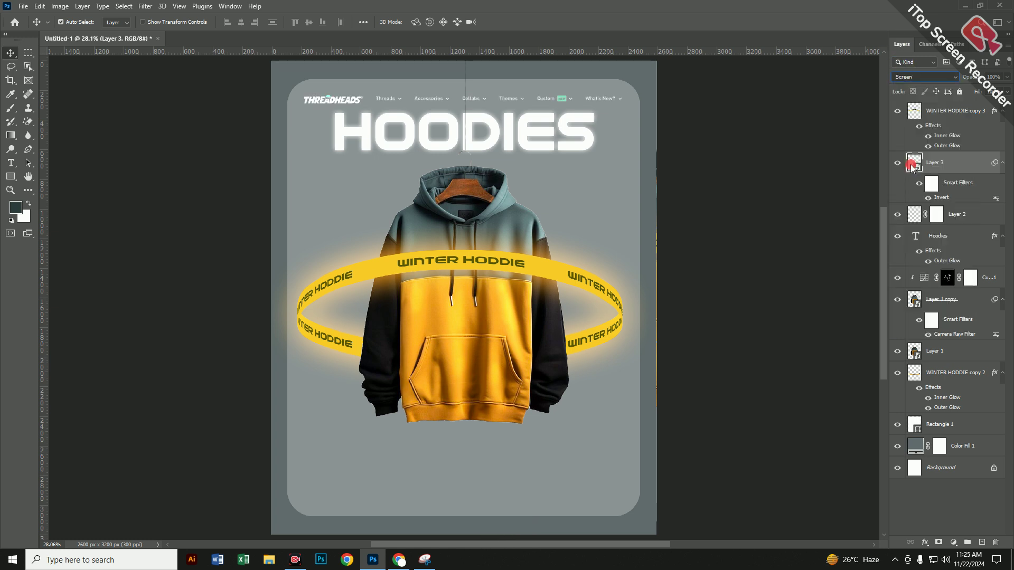
- Deselect the navigation bar layer so that no layer is active
left_click(78, 102)
key("Up")
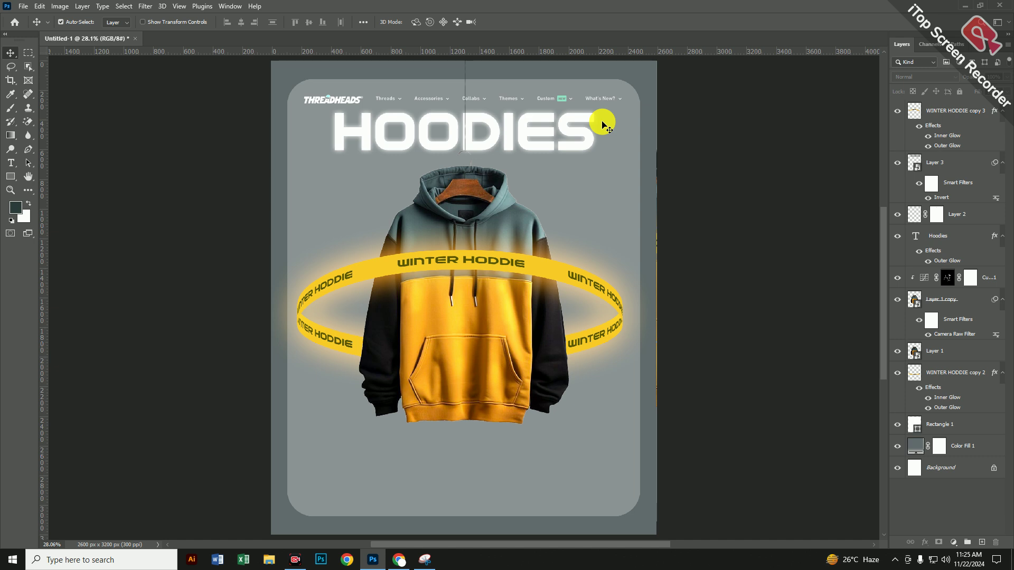
- Switch to the Threadheads hoodies page in Chrome and capture the Filters sidebar, from Filters to In stock only, with Snipping Tool
left_click(398, 559)
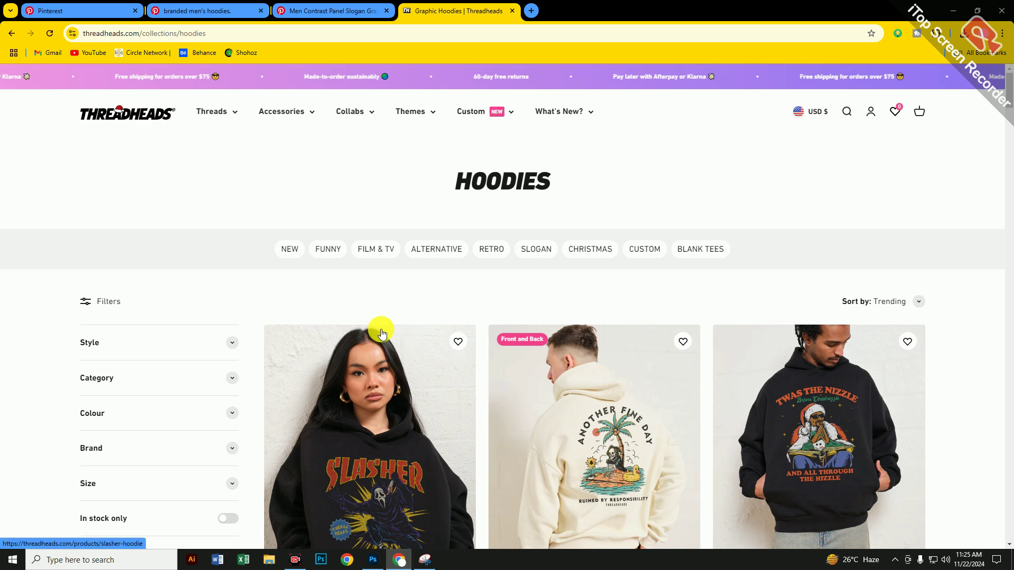
scroll(382, 334, "down", 4)
scroll(369, 335, "up", 2)
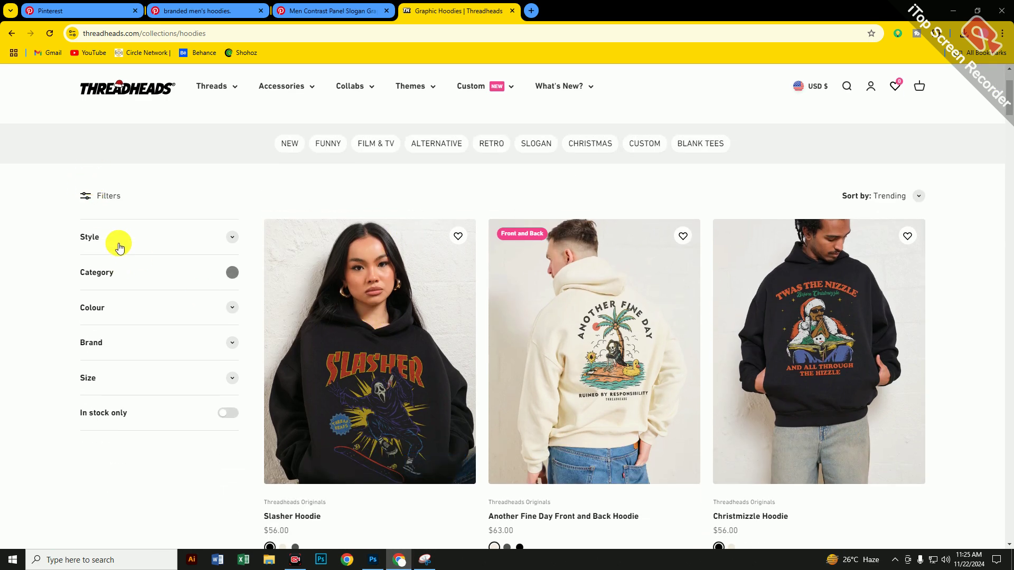
left_click(429, 559)
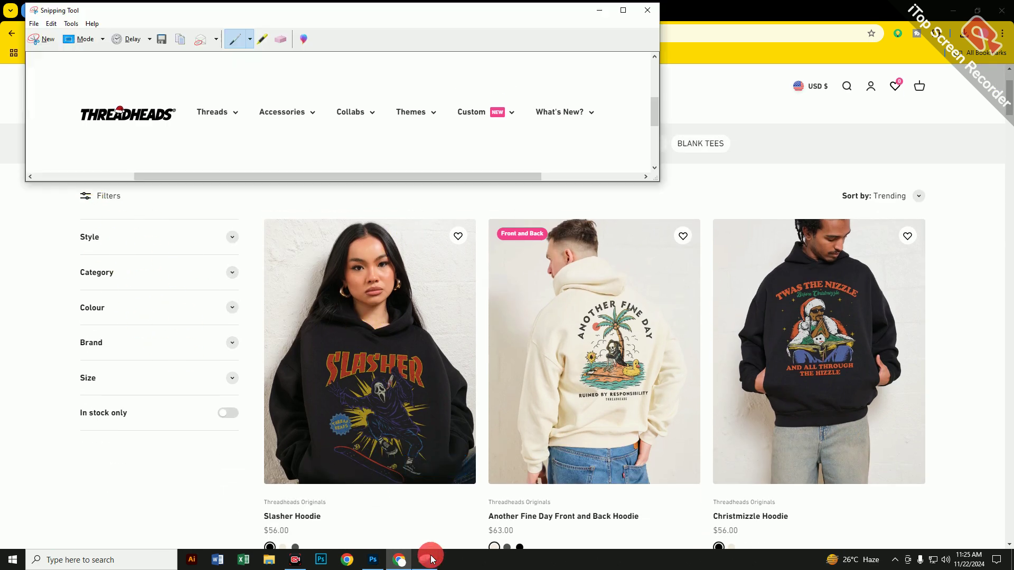
left_click(42, 39)
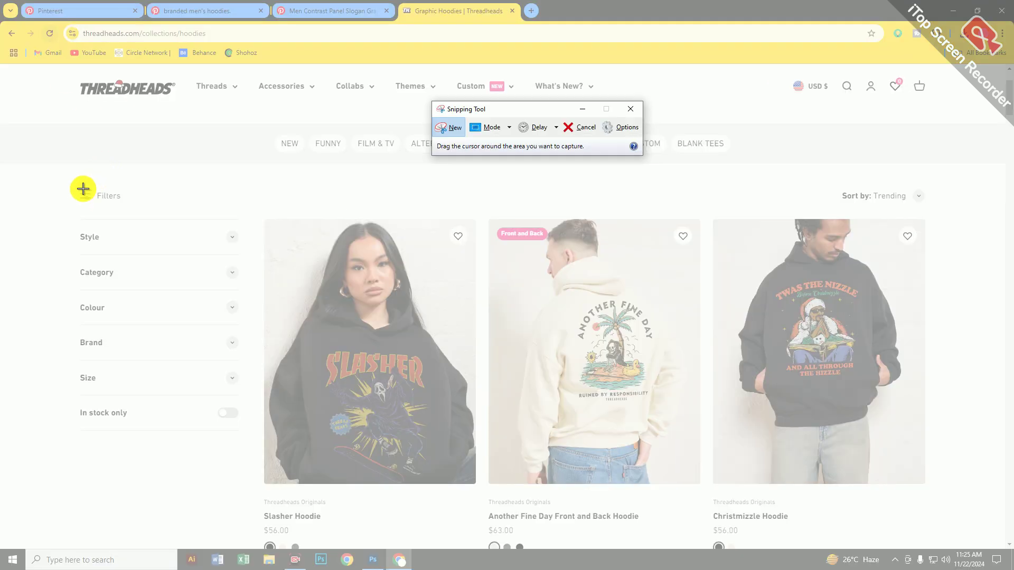
left_click_drag(65, 184, 252, 436)
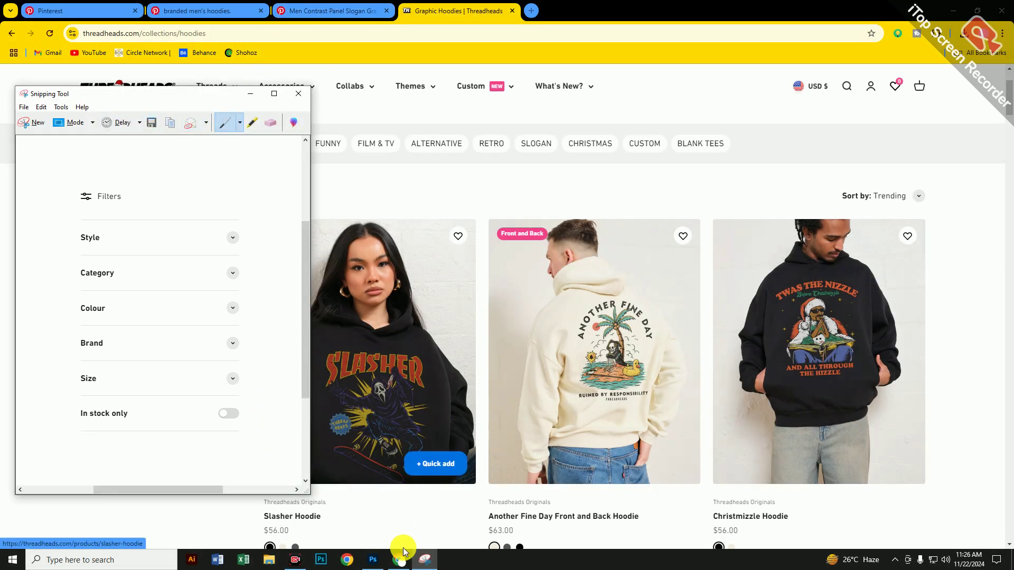
- Switch back to Photoshop and paste the captured Filters sidebar into the poster as a new layer
left_click(372, 559)
key("ctrl")
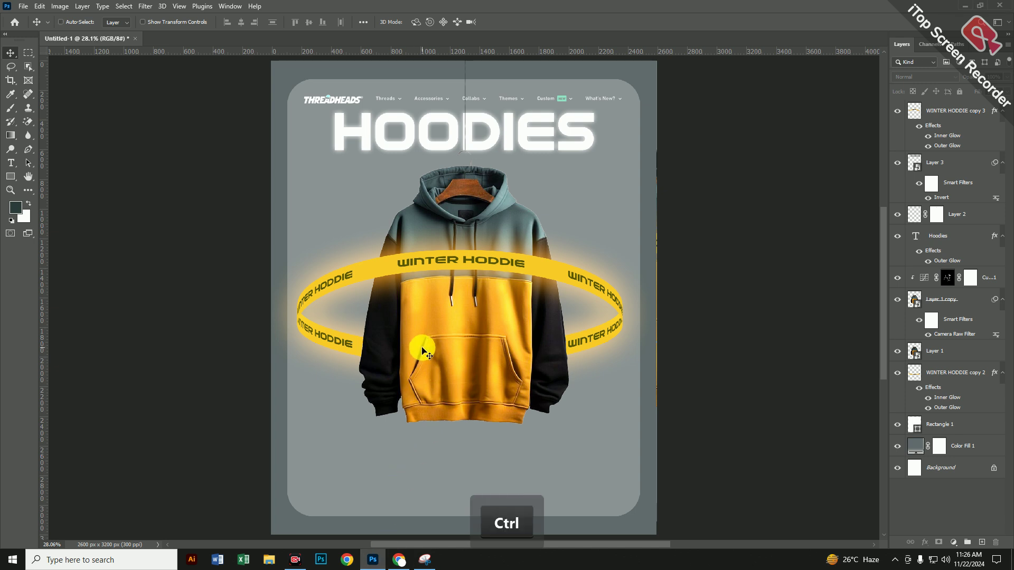
key("ctrl+v")
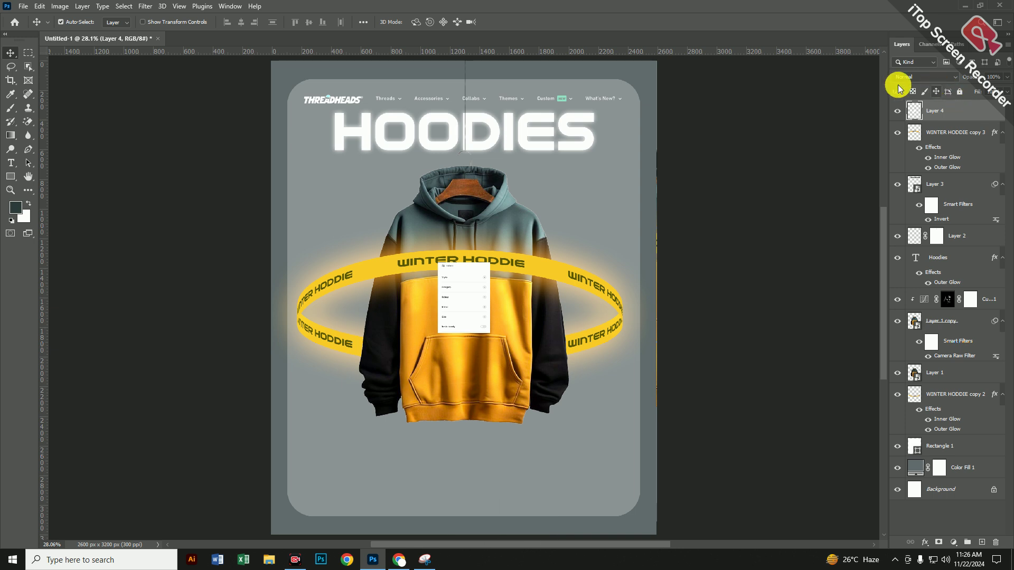
- Invert the pasted Filters sidebar's colours and set its blend mode to Screen to hide its background
left_click(917, 82)
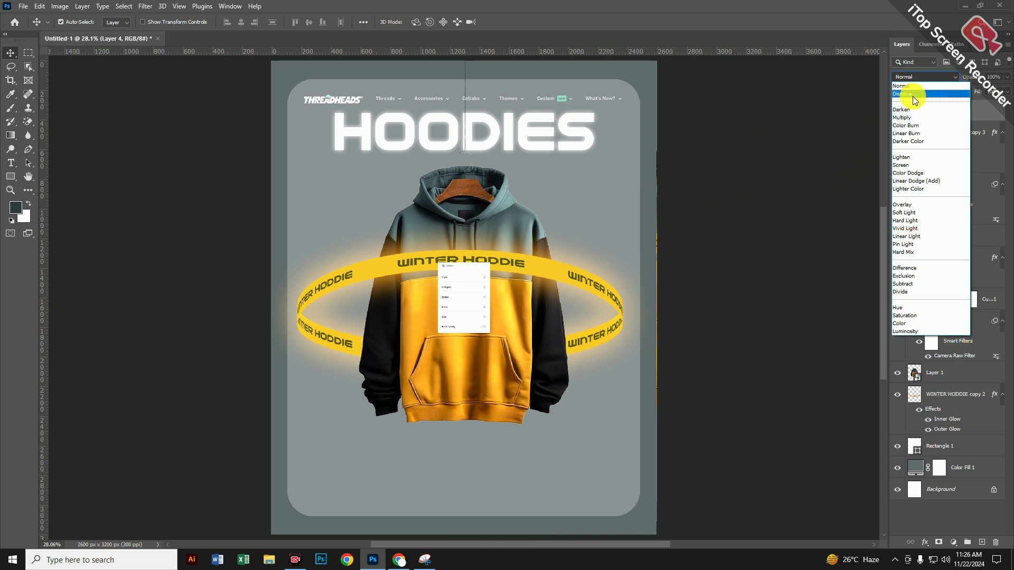
left_click(912, 115)
key("ctrl")
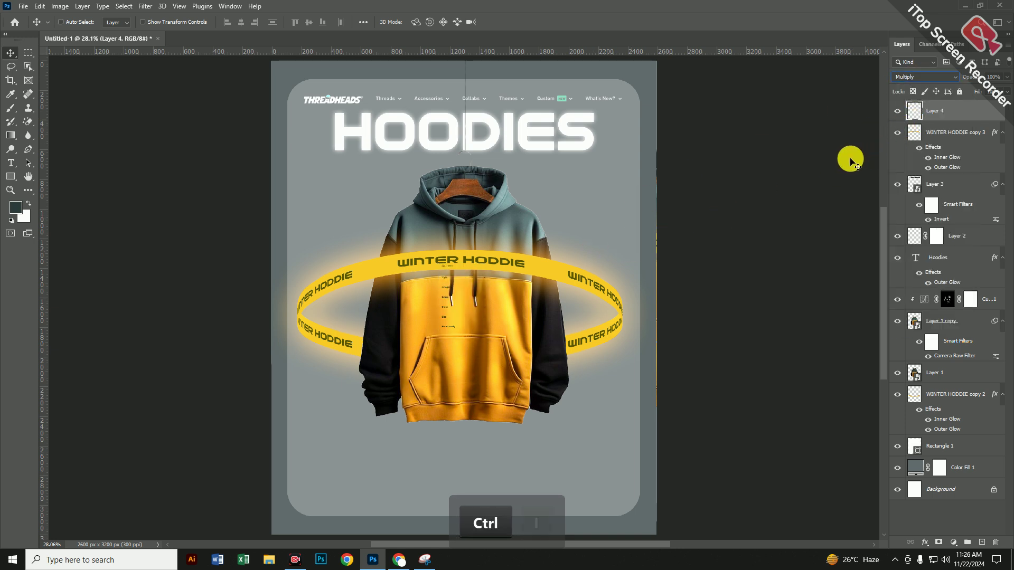
key("ctrl+i")
left_click(924, 77)
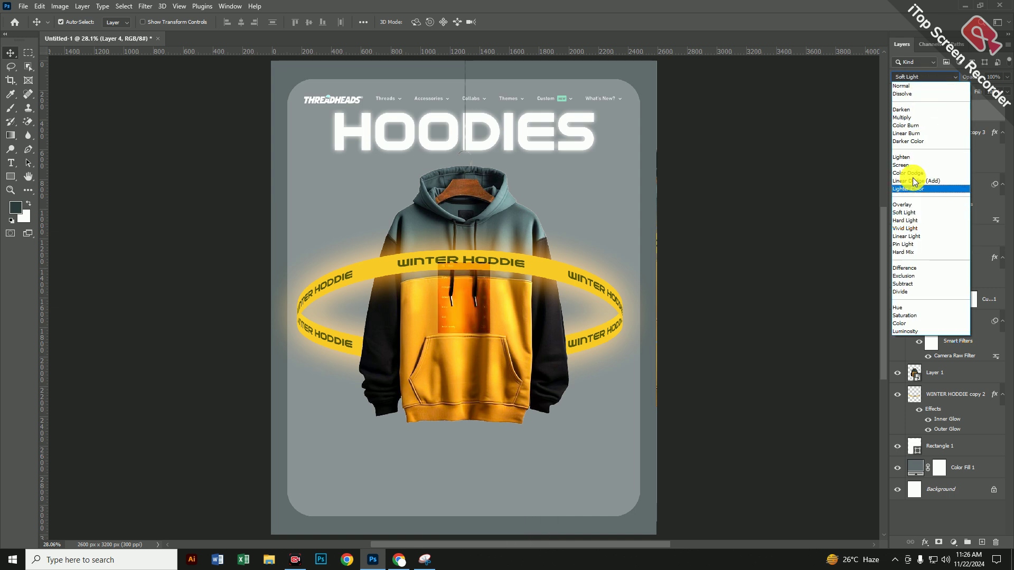
left_click(913, 165)
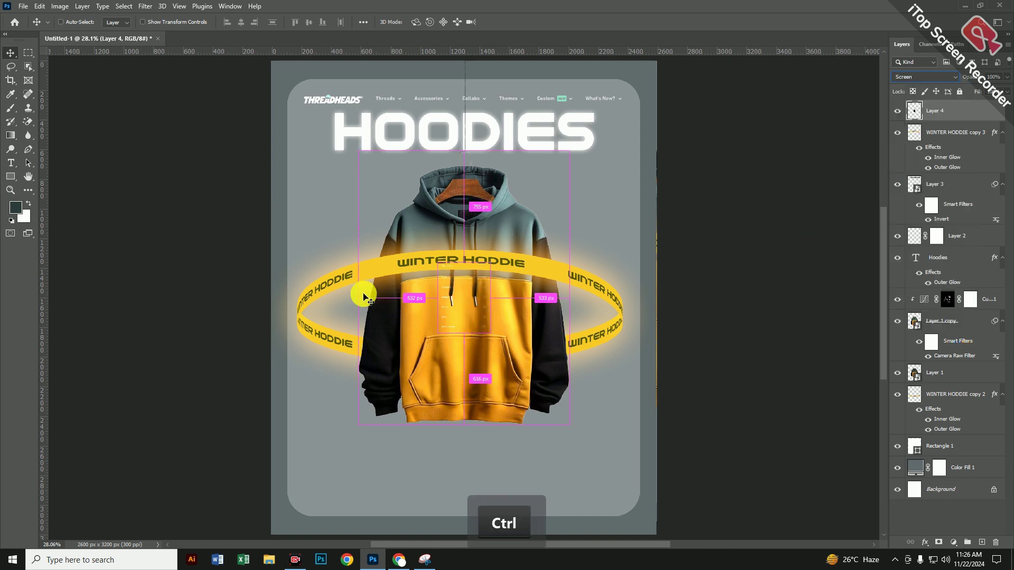
- Scale the Filters sidebar on Layer 4 to about 213% and place it along the poster panel's left side beside the hoodie
key("ctrl+t")
left_click(257, 215)
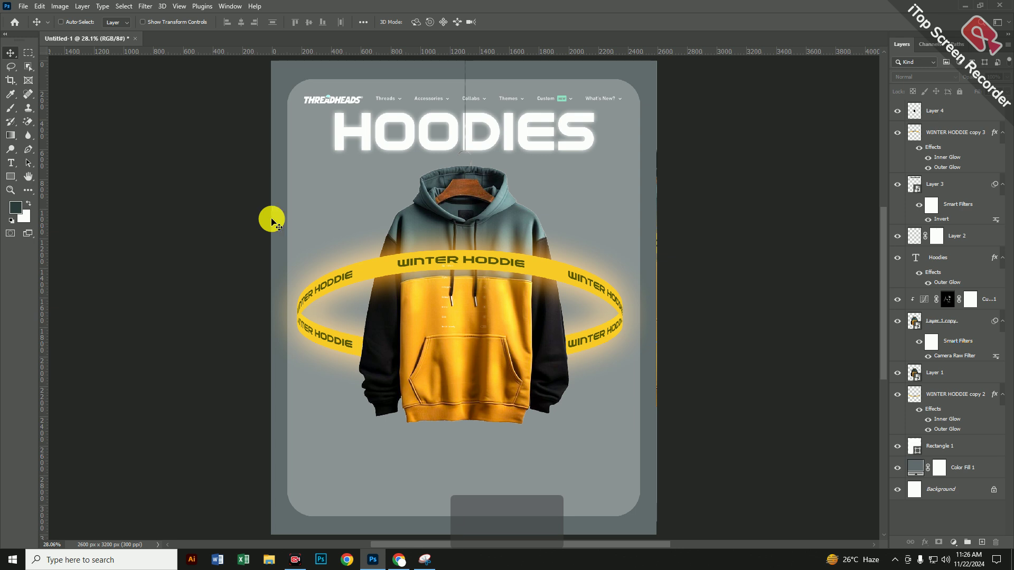
left_click(945, 111)
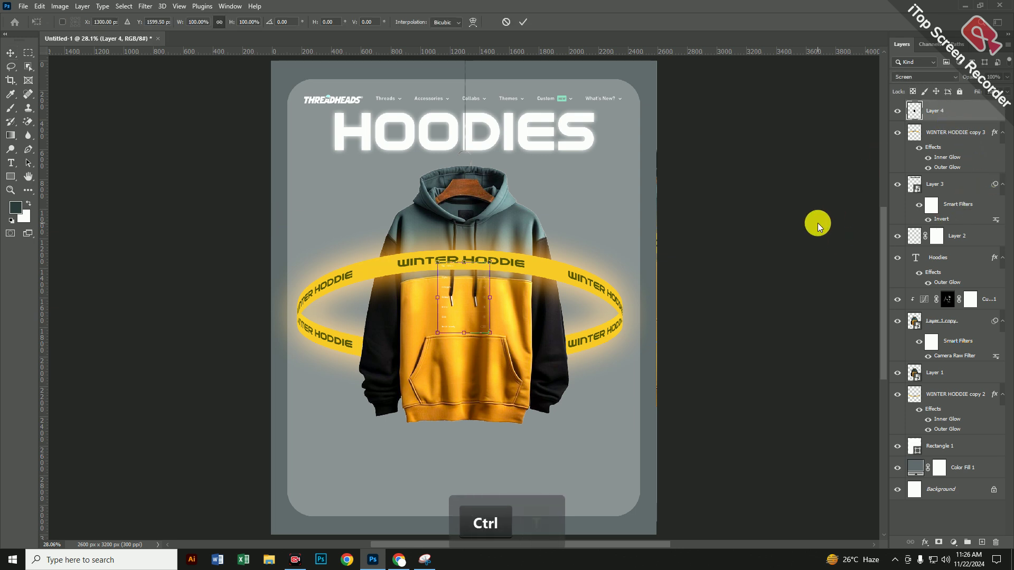
key("ctrl+t")
left_click_drag(448, 307, 341, 362)
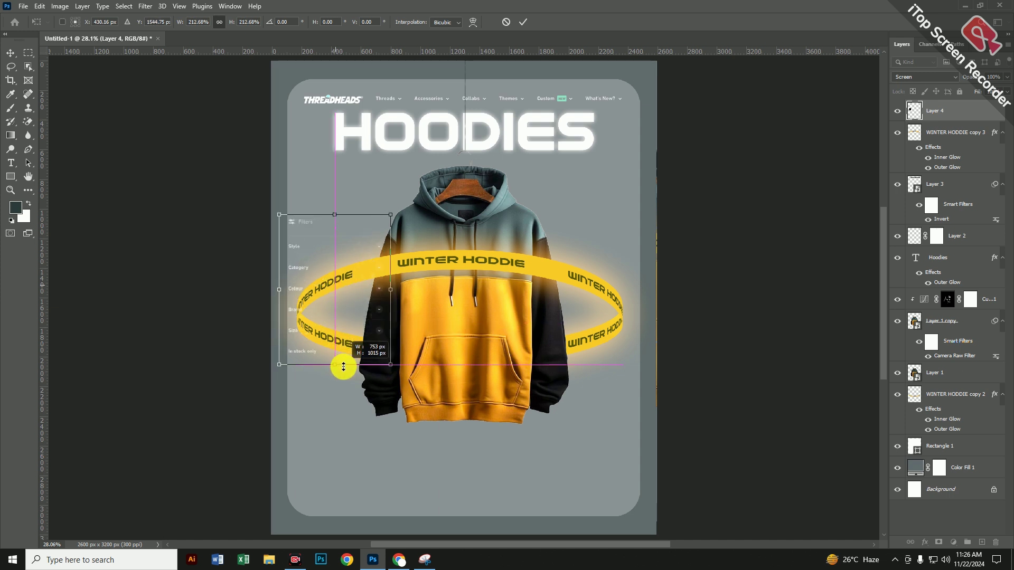
left_click_drag(357, 301, 376, 304)
key("Return")
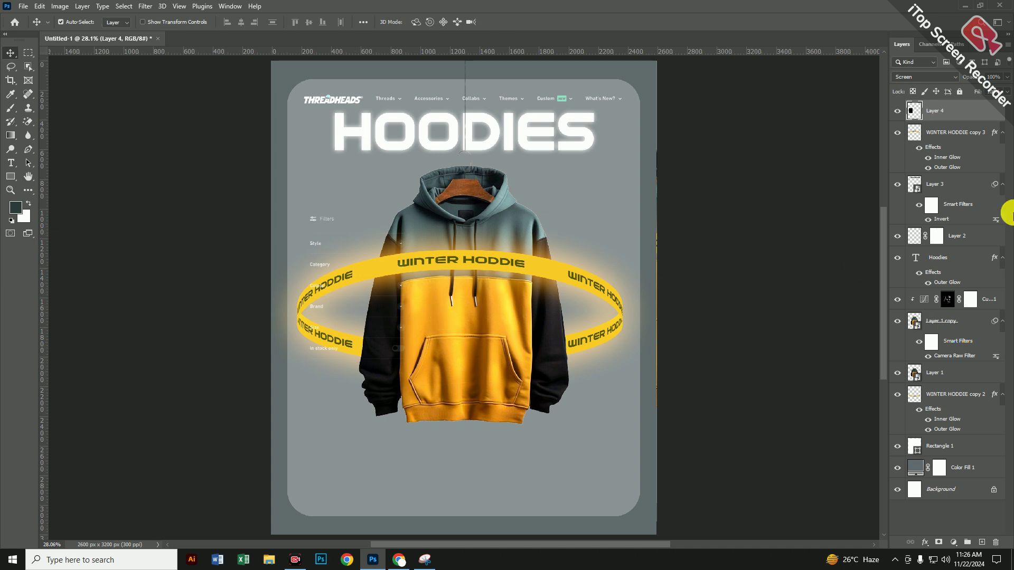
- Move Layer 4 below WINTER HODDIE copy 2, directly above Rectangle 1, and enlarge the Filters sidebar slightly
left_click_drag(968, 110, 962, 389)
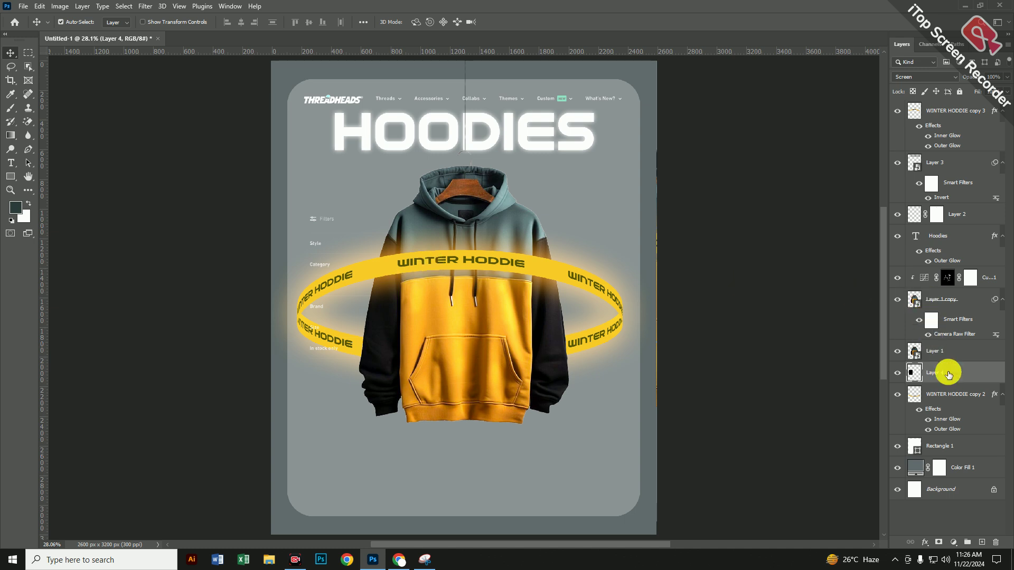
left_click_drag(948, 370, 940, 424)
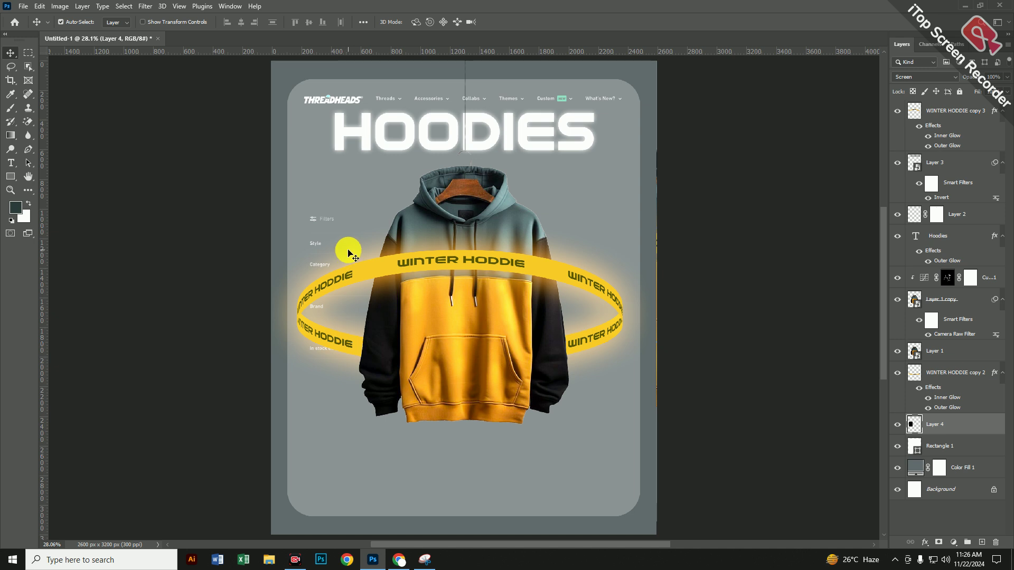
key("ctrl+t")
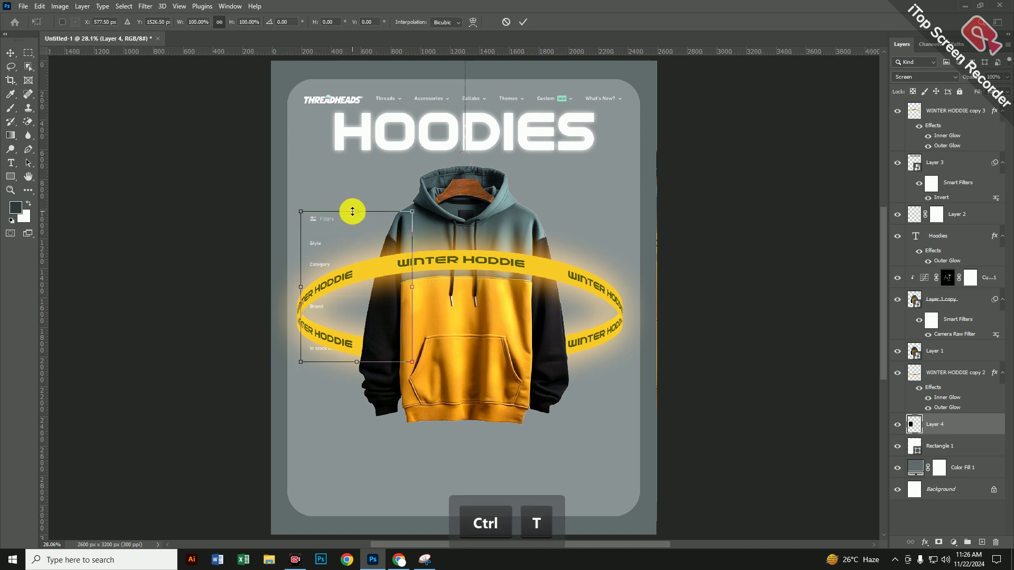
left_click_drag(364, 203, 358, 228)
key("Return")
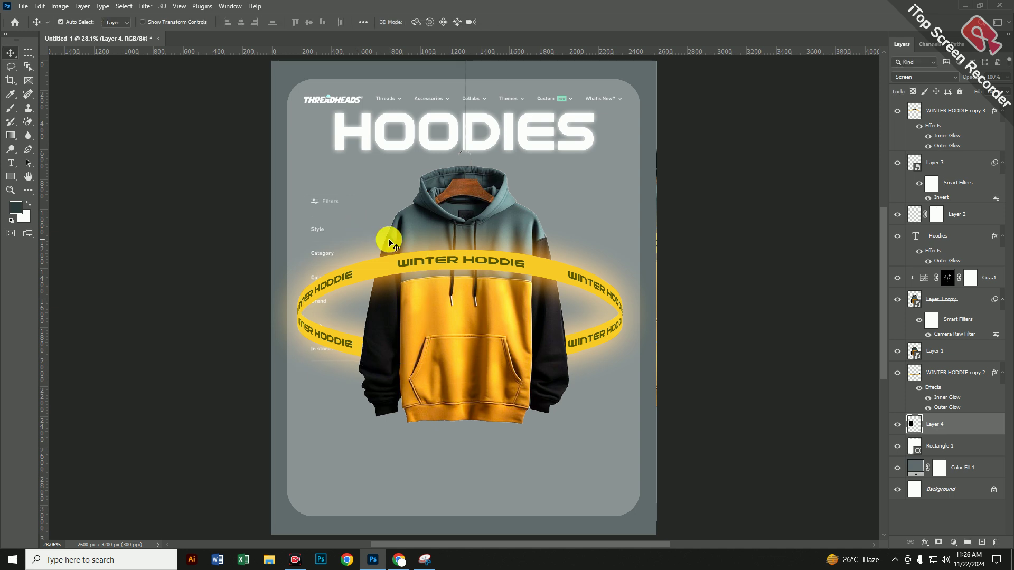
- Switch to the Threadheads site in Chrome and look through its hoodie listings and Accessories, Threads and Themes menus for another element
left_click(403, 561)
scroll(538, 332, "down", 15)
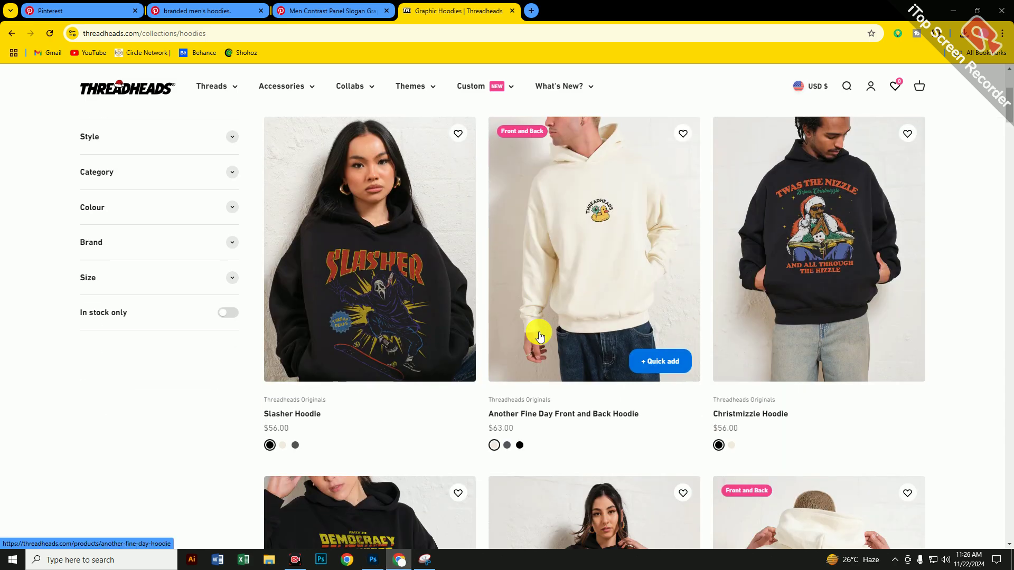
scroll(538, 335, "down", 8)
scroll(507, 301, "up", 3)
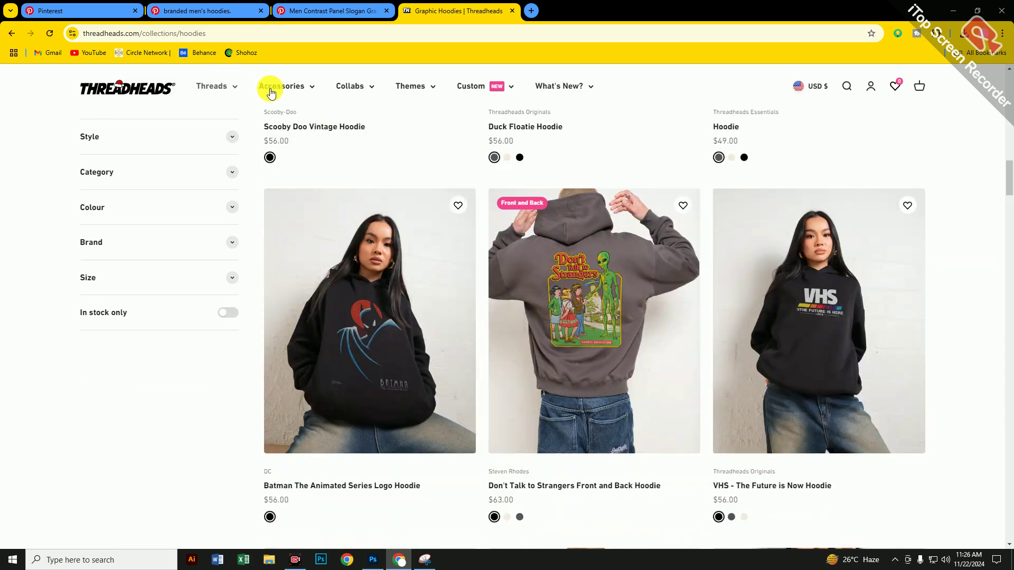
mouse_move(304, 95)
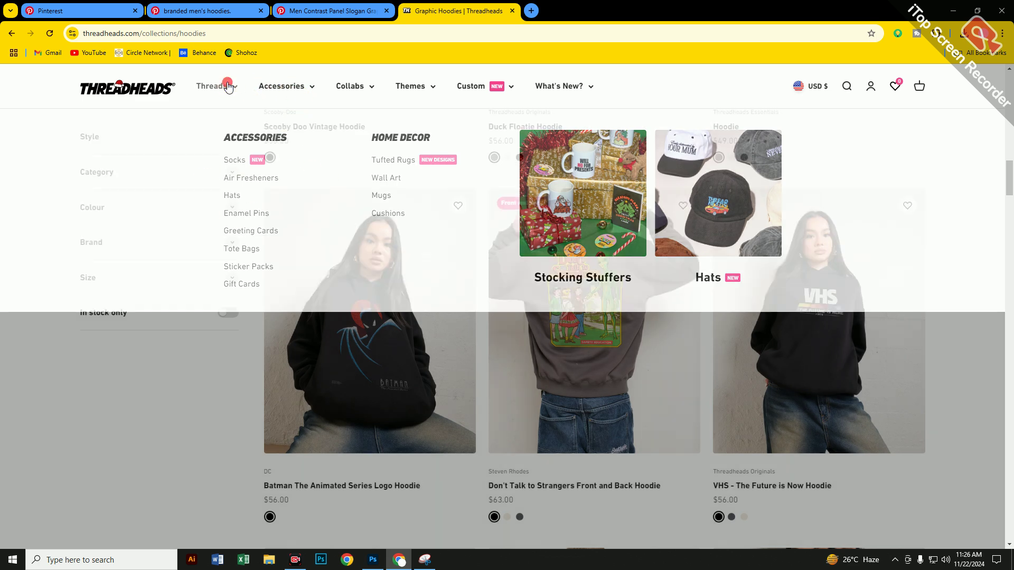
mouse_move(228, 87)
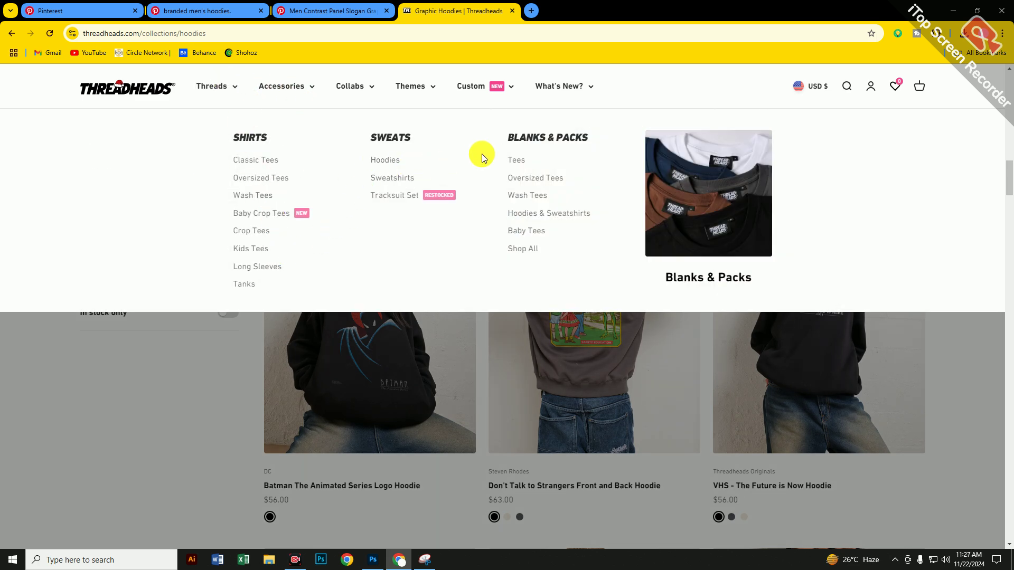
mouse_move(422, 95)
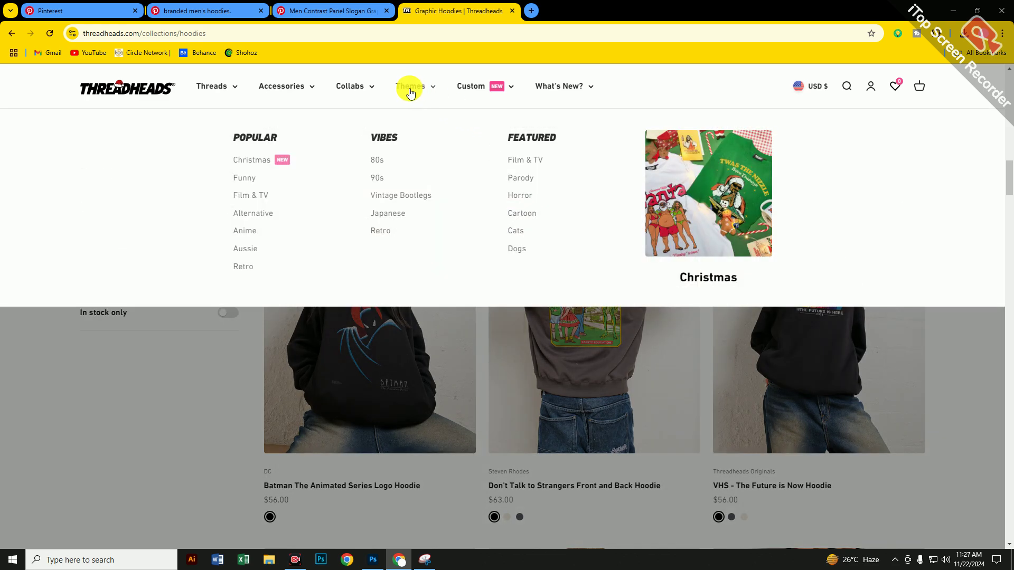
- Expand the site's Collabs menu and capture its Featured list, from Game of Thrones to Mr. Men Little Miss, with Snipping Tool
mouse_move(363, 91)
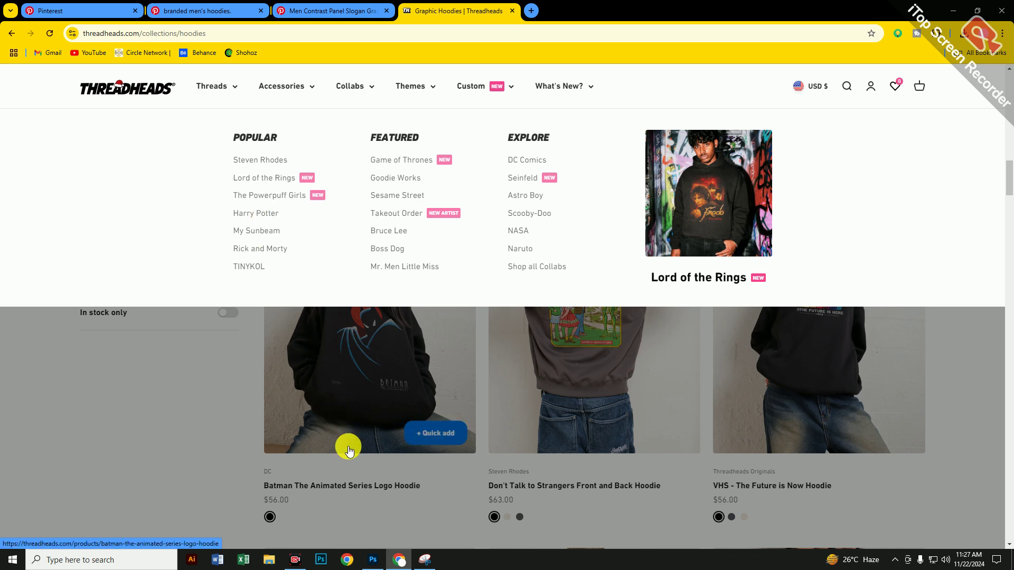
left_click(424, 559)
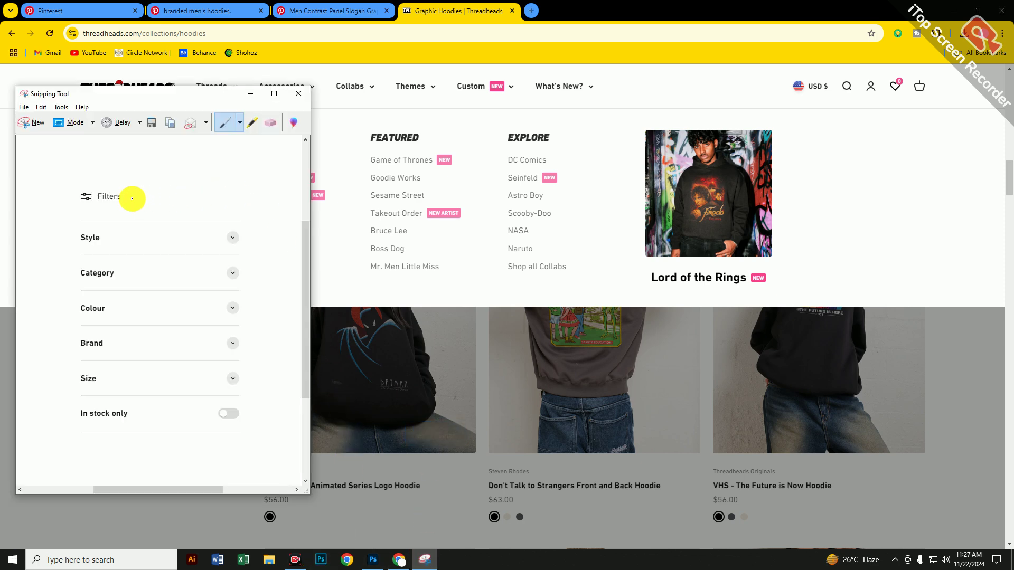
left_click(33, 124)
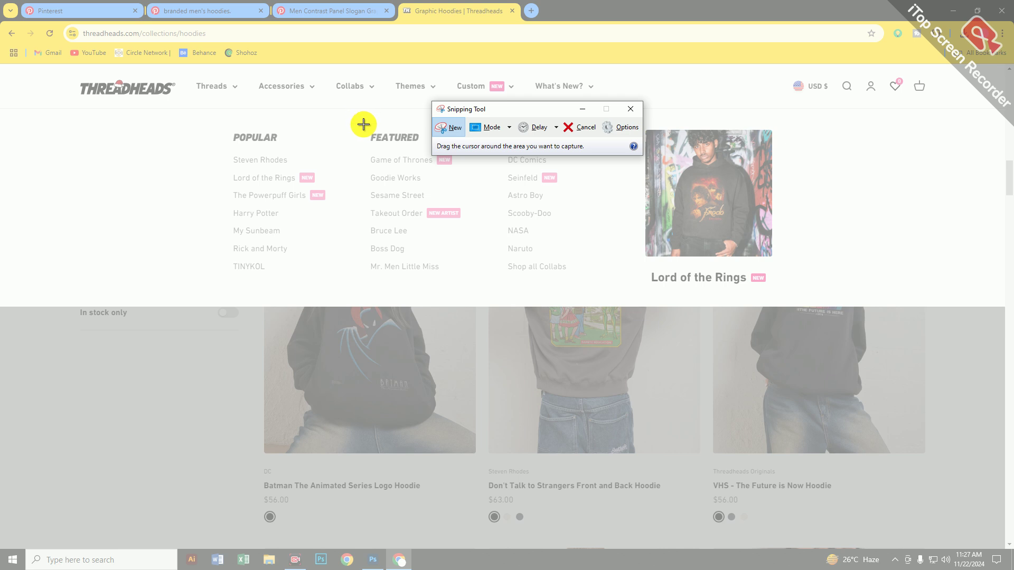
left_click_drag(361, 123, 470, 284)
left_click(323, 61)
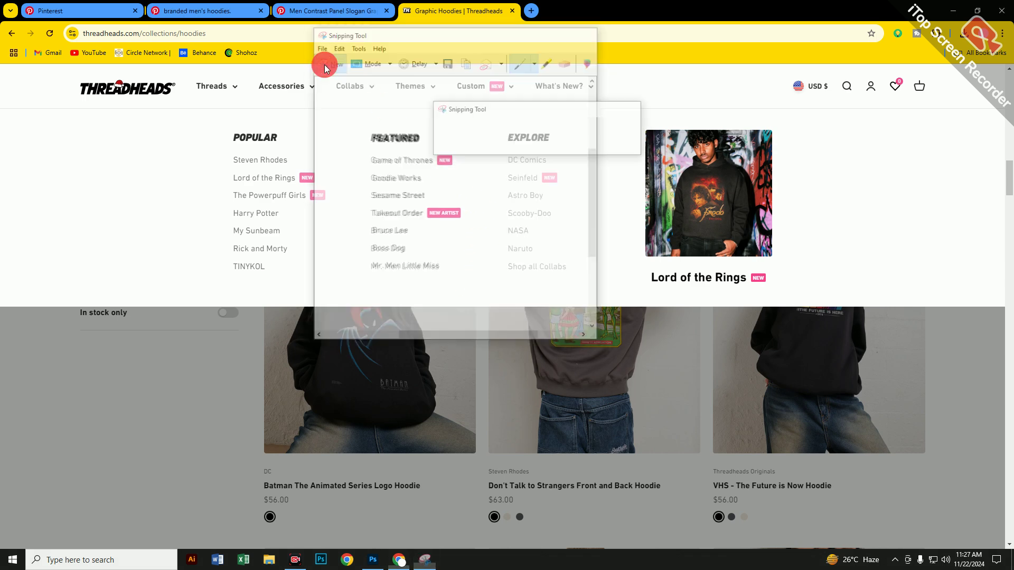
left_click_drag(368, 113, 484, 299)
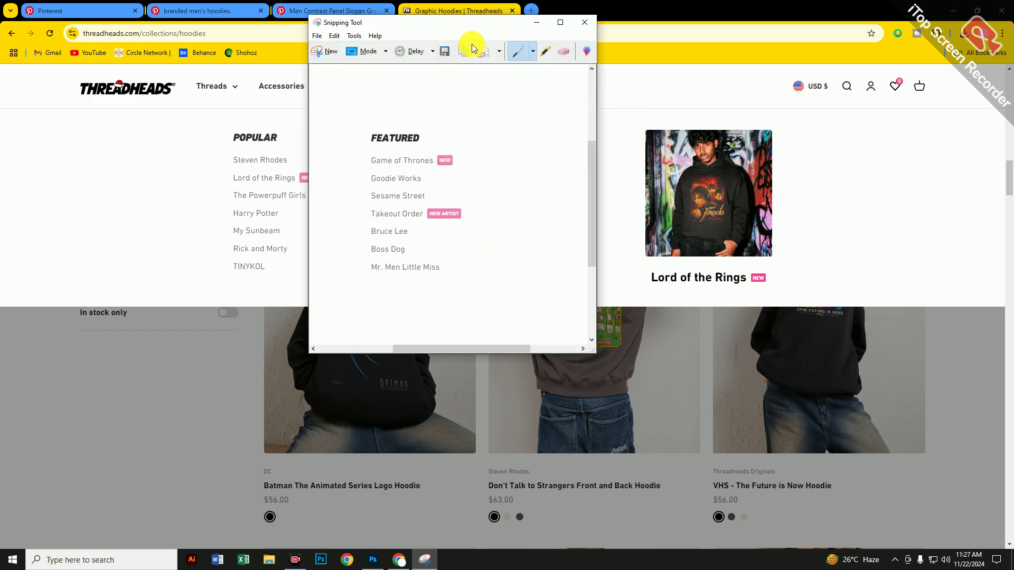
- Paste the captured Featured list into the Photoshop poster and move its layer to the top of the layer stack
left_click(375, 557)
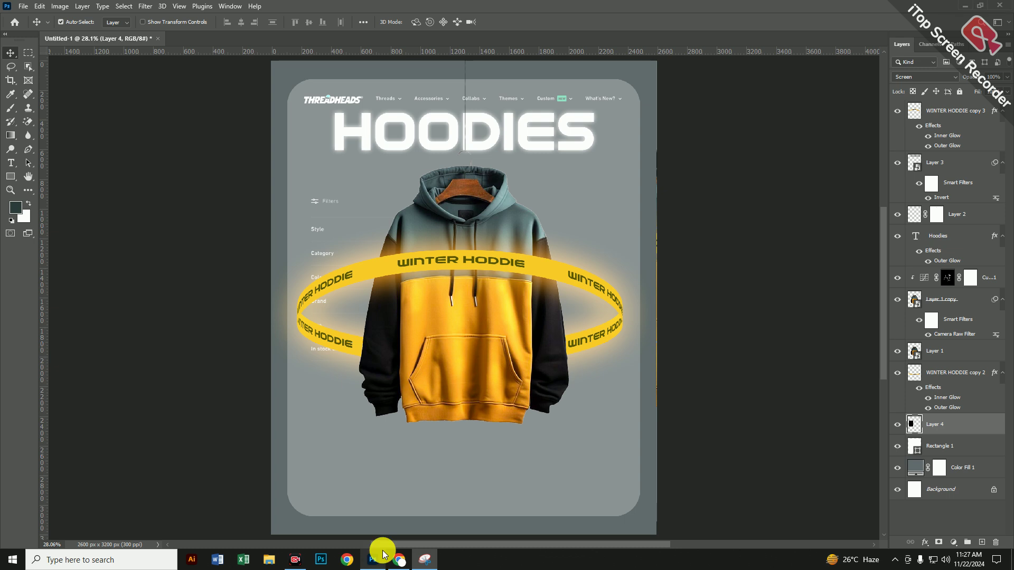
key("ctrl+v")
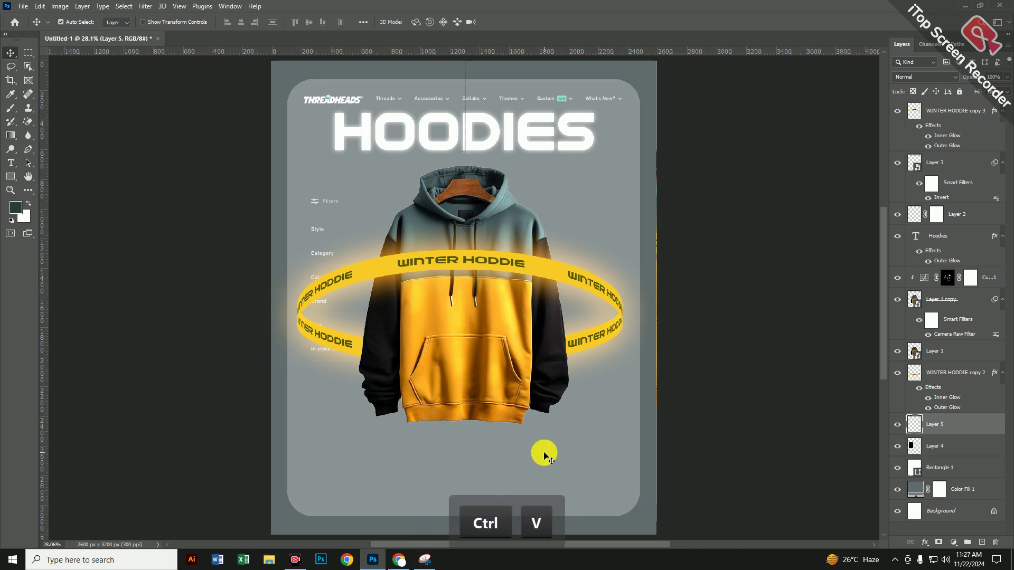
left_click_drag(969, 425, 940, 110)
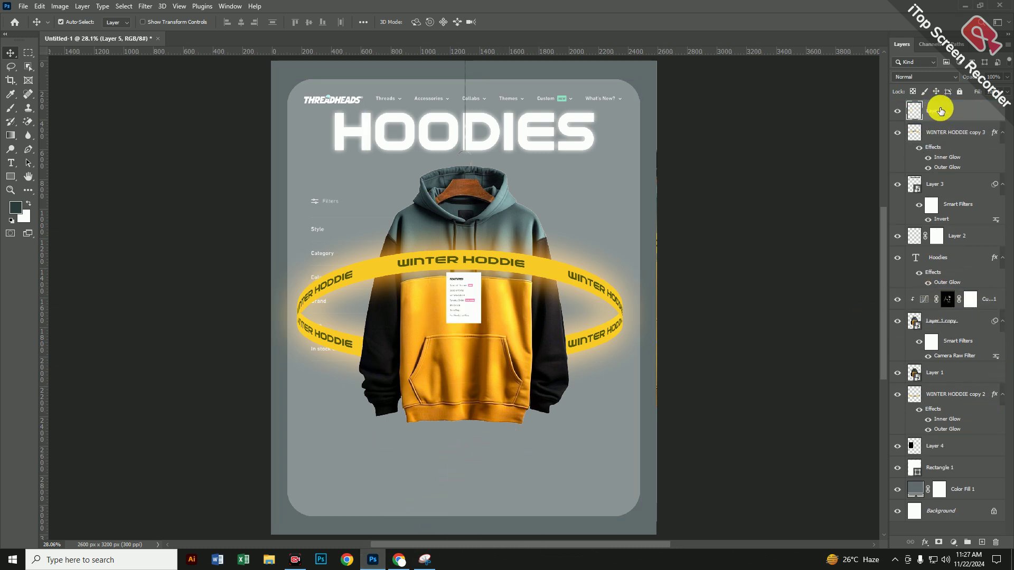
- Invert the colours of the pasted Featured list on Layer 5 and set its blend mode to Screen
left_click(906, 76)
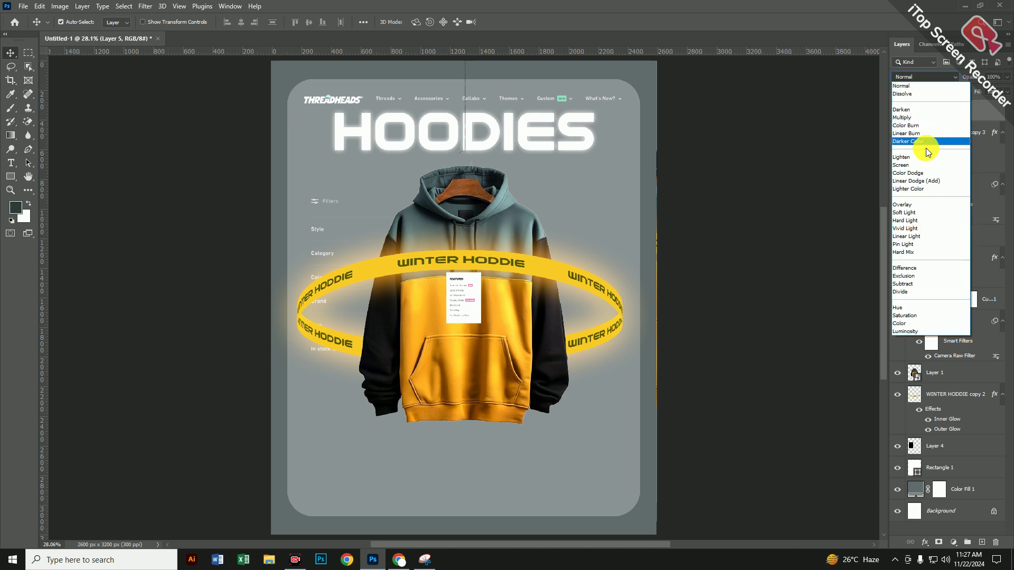
left_click(903, 117)
key("ctrl+i")
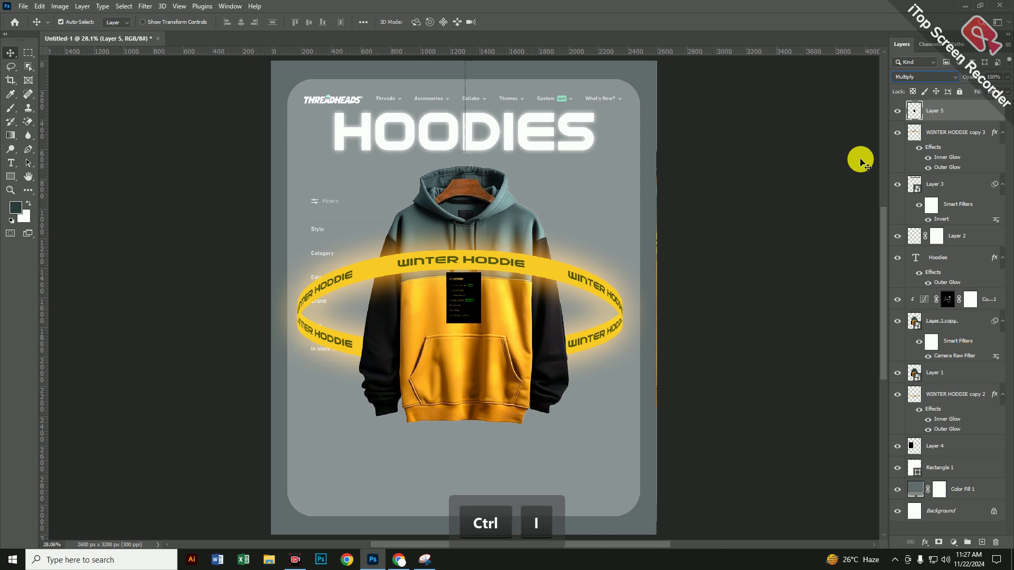
left_click(950, 79)
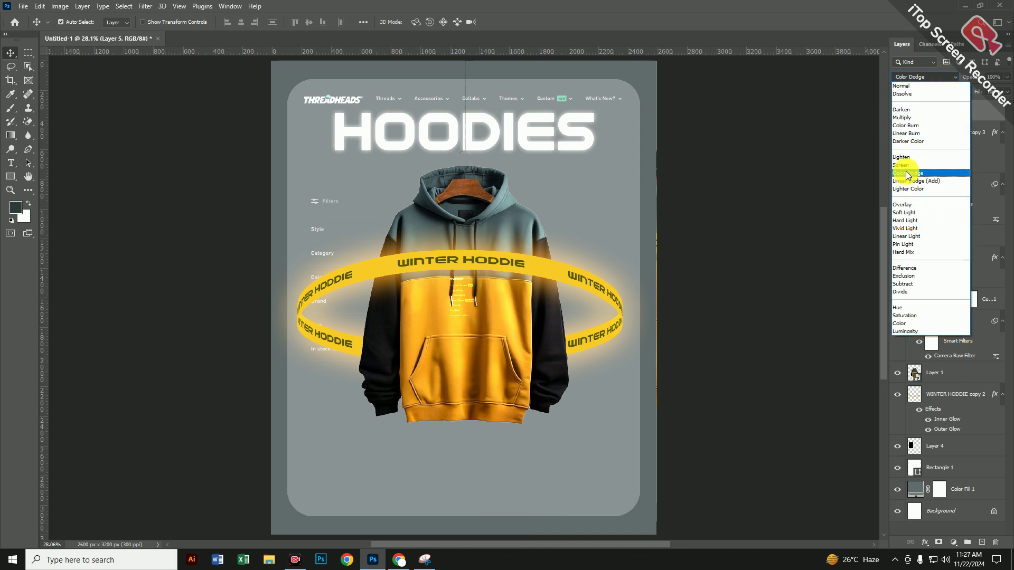
left_click(901, 168)
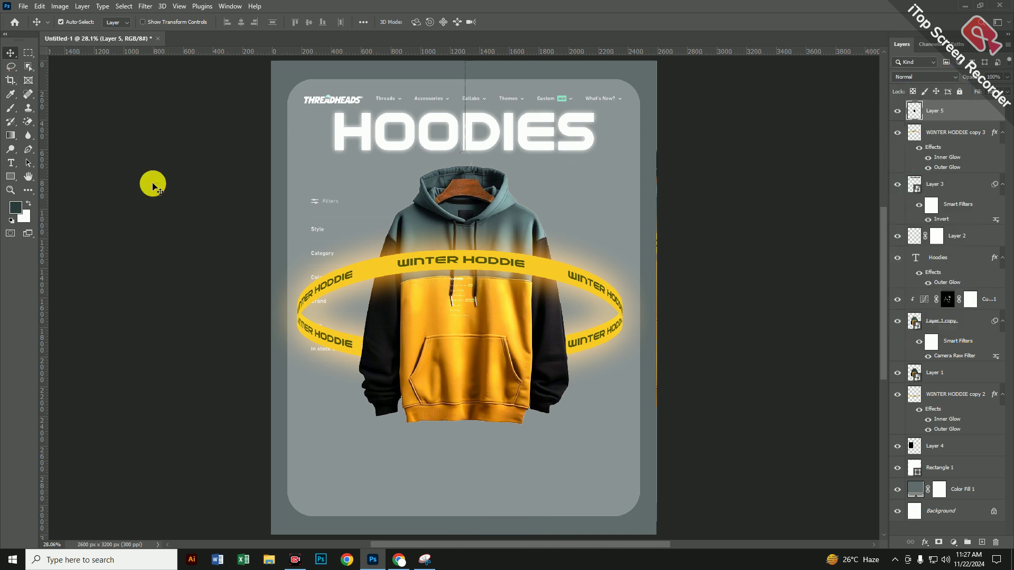
left_click(153, 185)
- Enlarge the Featured list to about 308% and move it beside the hoodie's right-hand sleeve, within the rounded panel
left_click(934, 111)
key("ctrl+t")
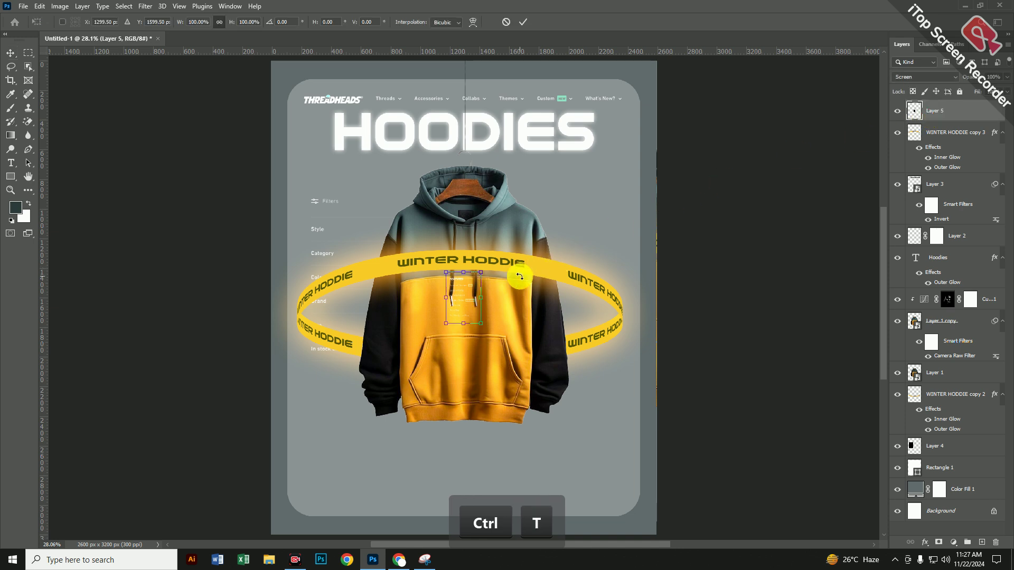
left_click_drag(481, 303, 585, 302)
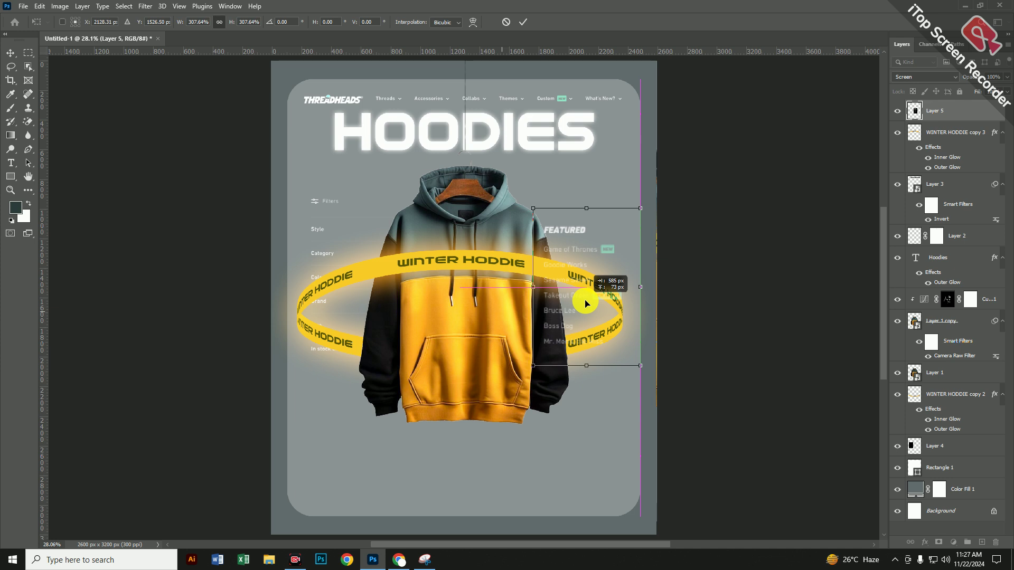
key("Return")
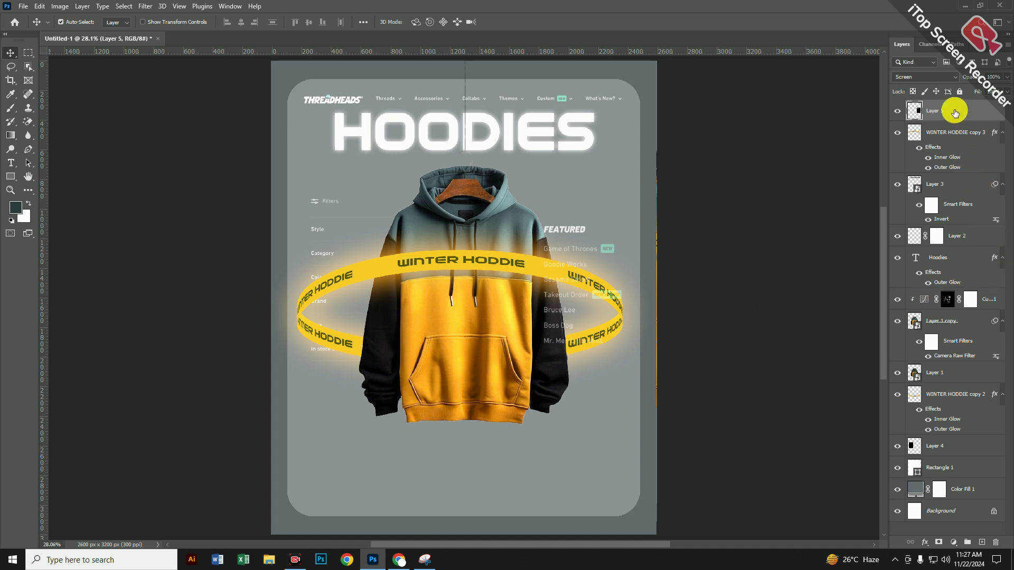
- Move Layer 5 directly below WINTER HODDIE copy 2 and shift the Featured list up and outward, clear of the sleeve
left_click_drag(955, 113, 937, 425)
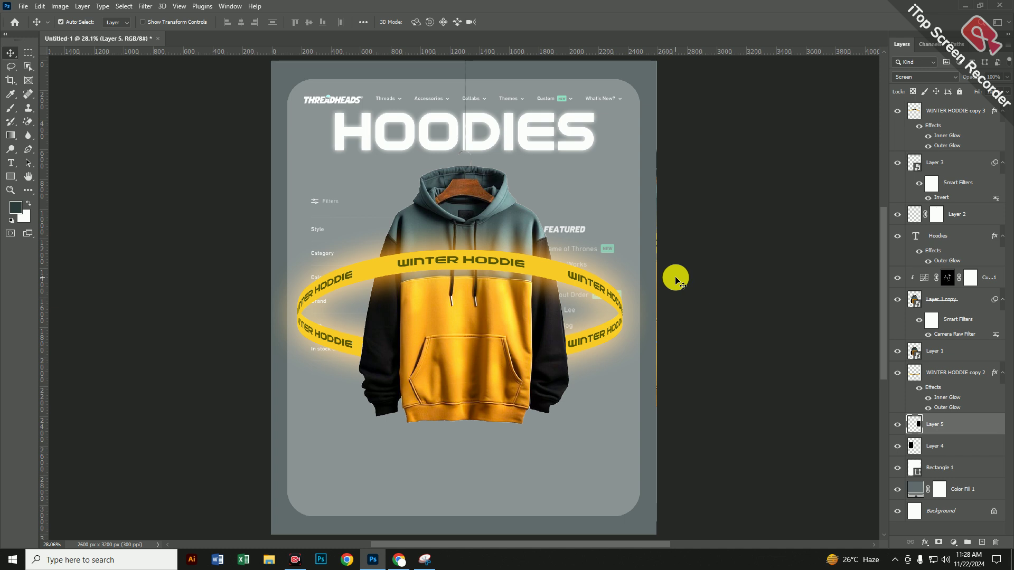
left_click_drag(584, 229, 606, 224)
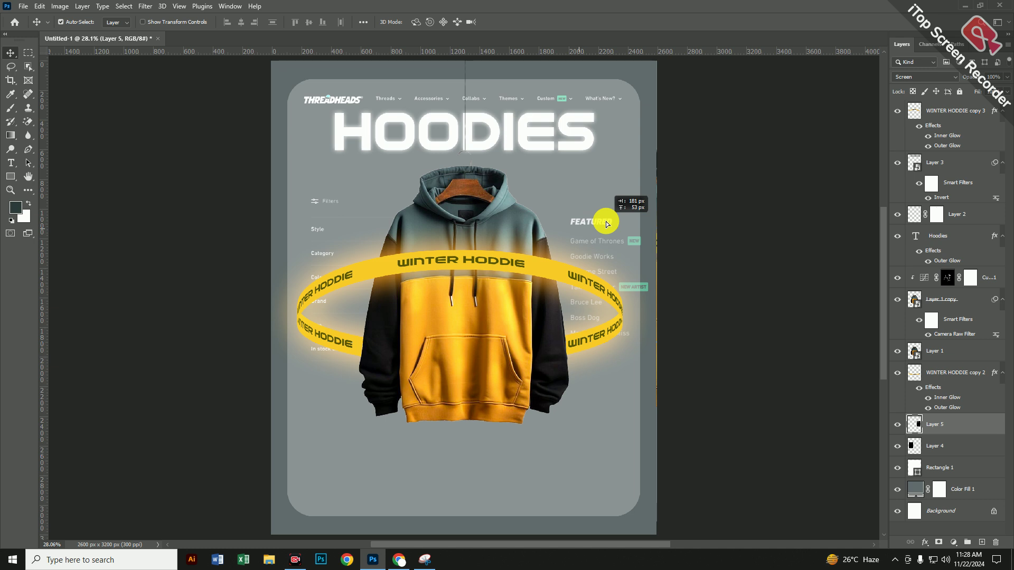
left_click_drag(606, 224, 607, 210)
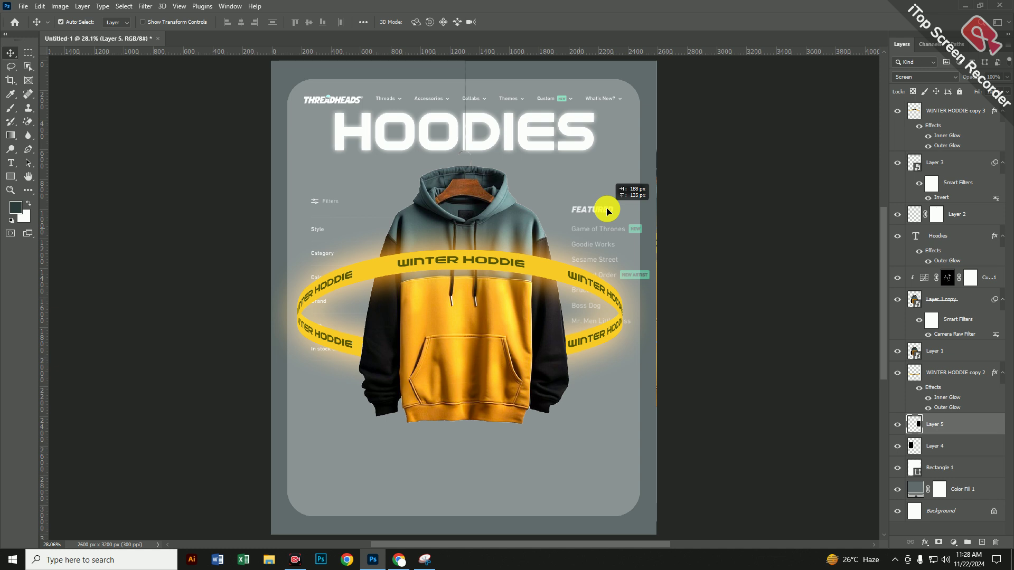
- Scale the Featured list down to about 82% and nudge it upward beside the sleeve
scroll(610, 268, "down", 2)
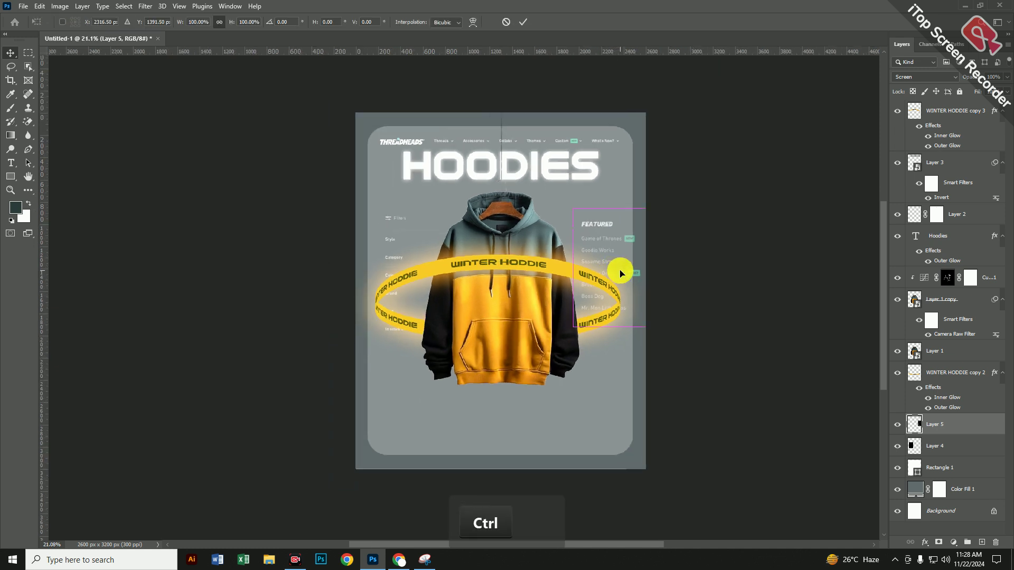
key("ctrl+t")
left_click_drag(656, 262, 639, 267)
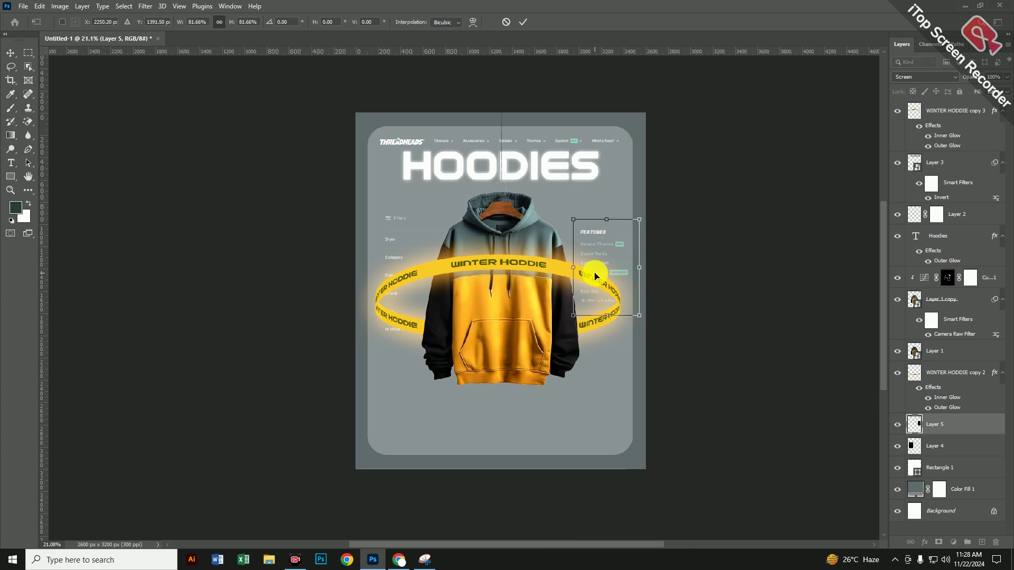
double_click(590, 231)
scroll(590, 232, "up", 2)
scroll(590, 236, "up", 1)
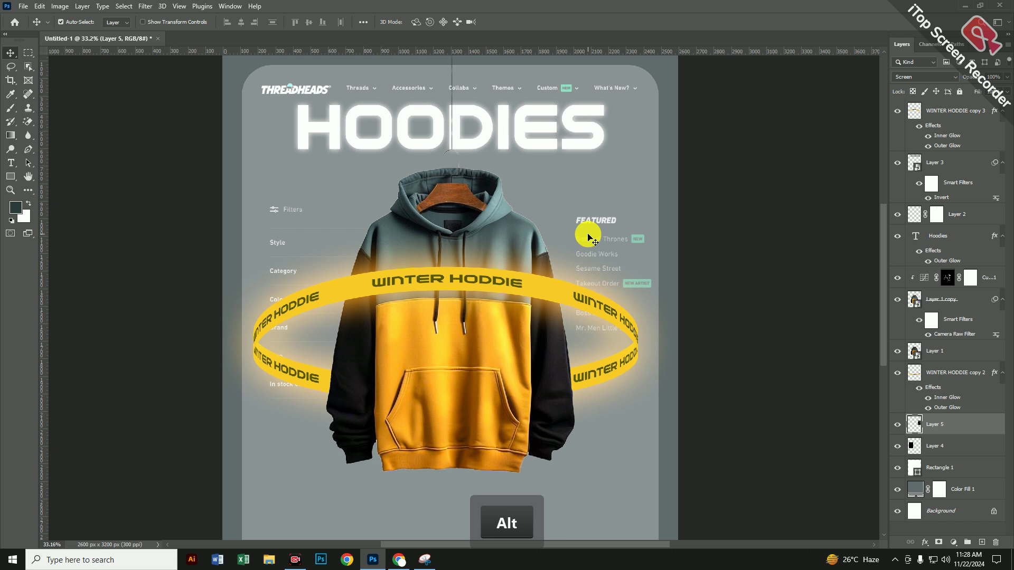
- Enlarge the Featured list slightly to about 104% and check the whole poster
key("ctrl+t")
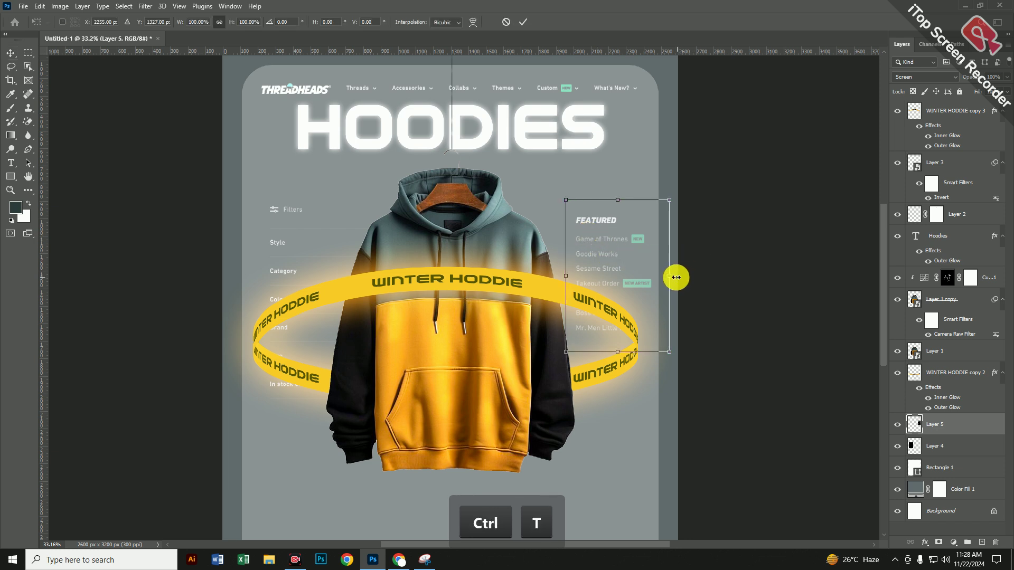
left_click_drag(671, 275, 675, 274)
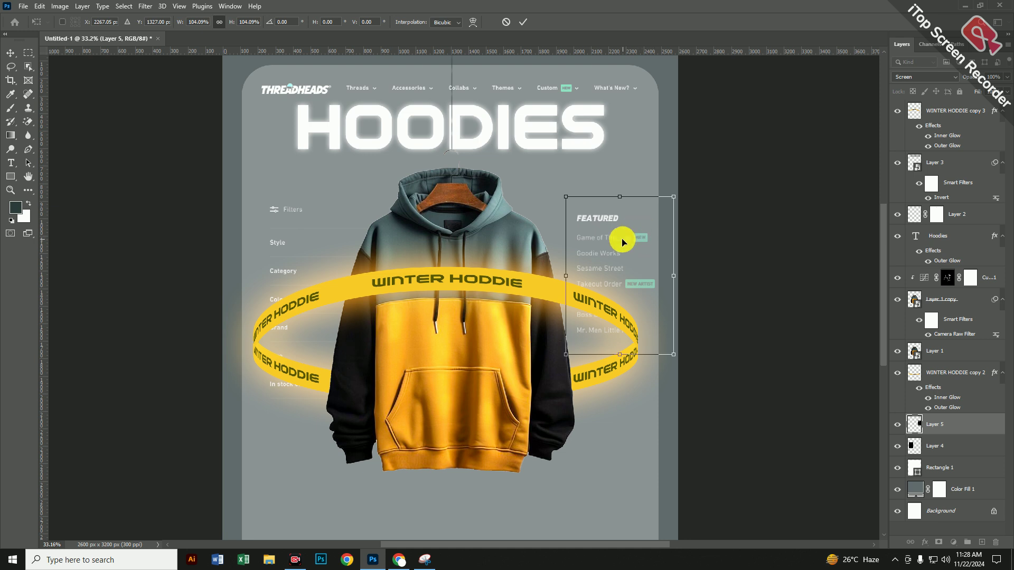
key("Return")
scroll(662, 240, "down", 1)
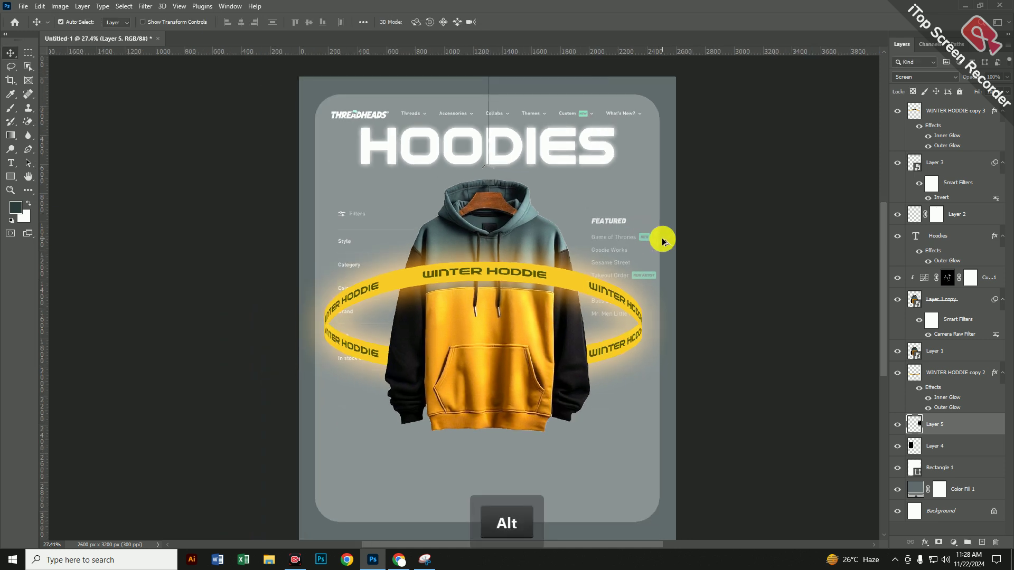
scroll(662, 240, "down", 1)
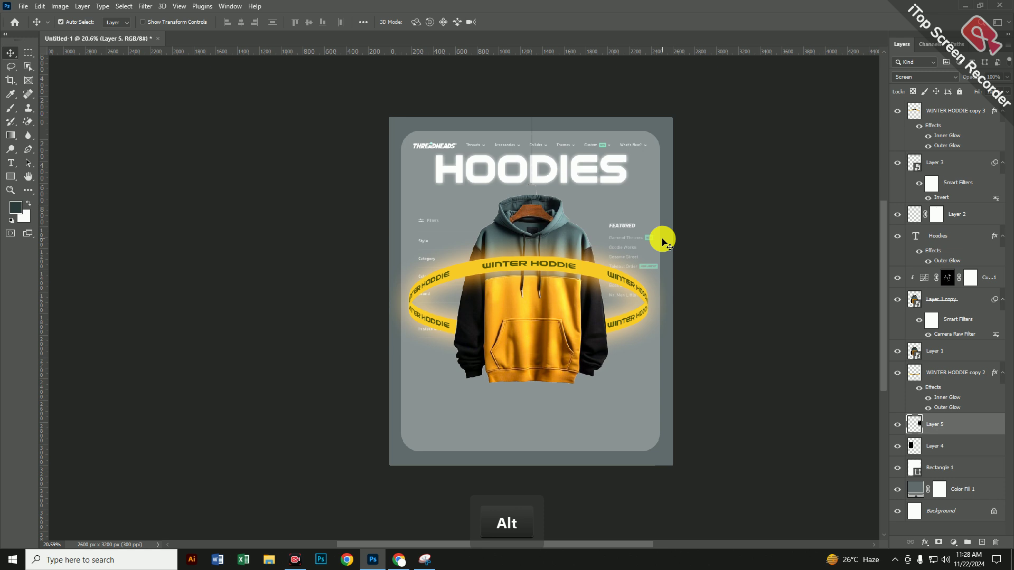
scroll(660, 237, "down", 1)
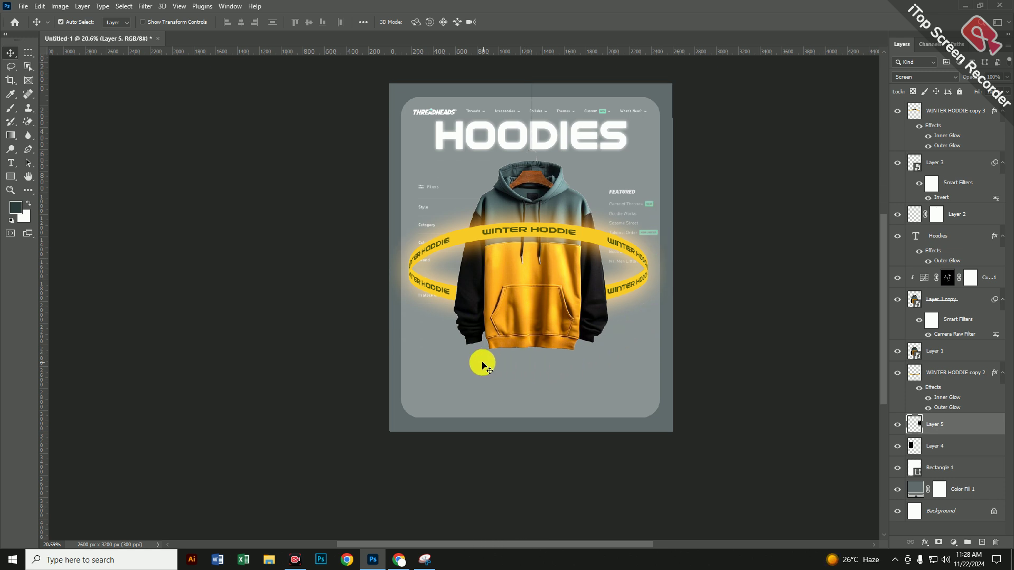
- Duplicate the HOODIES heading, move the copy down over the hoodie, and place its layer directly below WINTER HODDIE copy 2
left_click(622, 138, "ctrl")
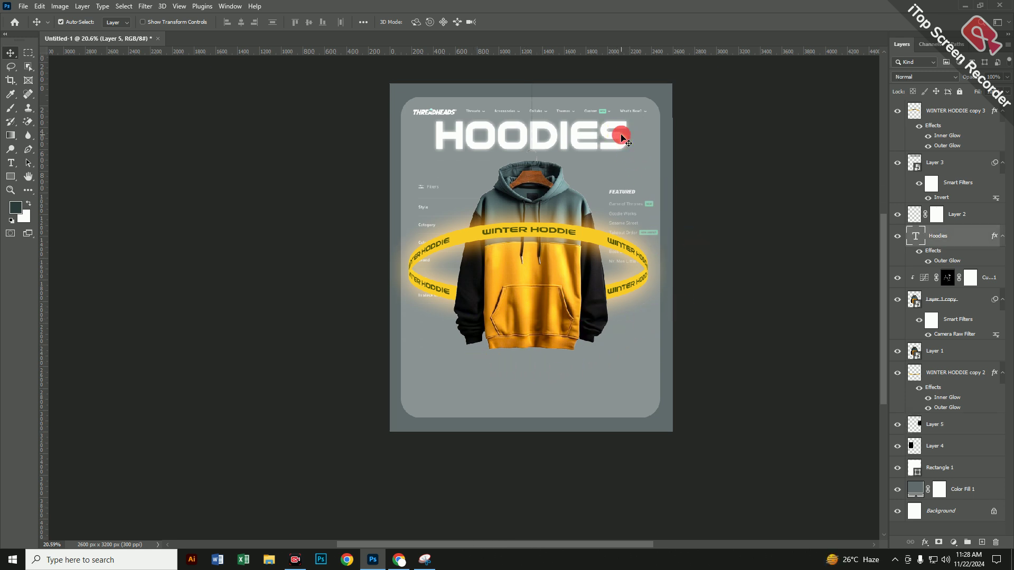
key("ctrl+j")
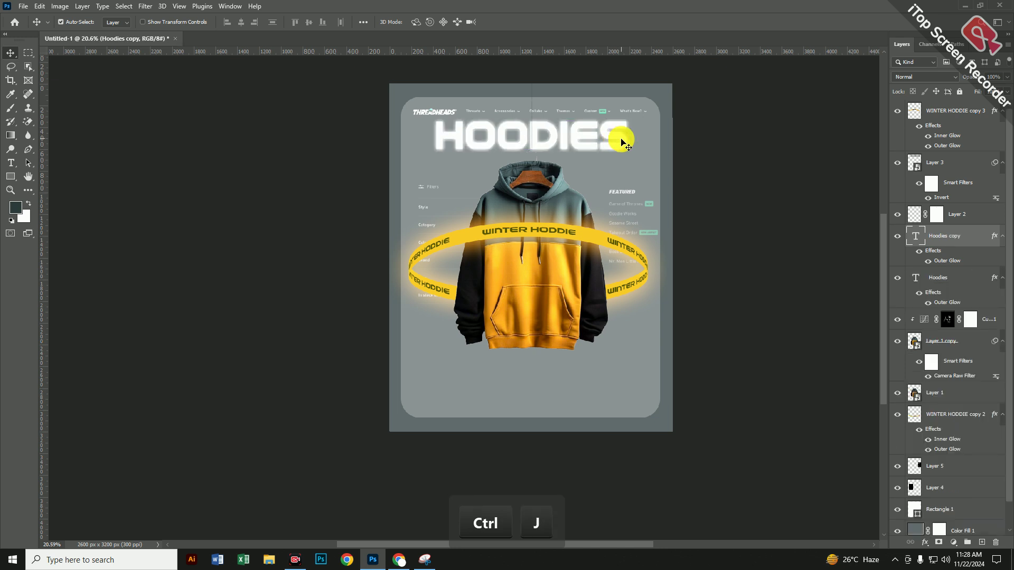
left_click_drag(622, 140, 614, 275)
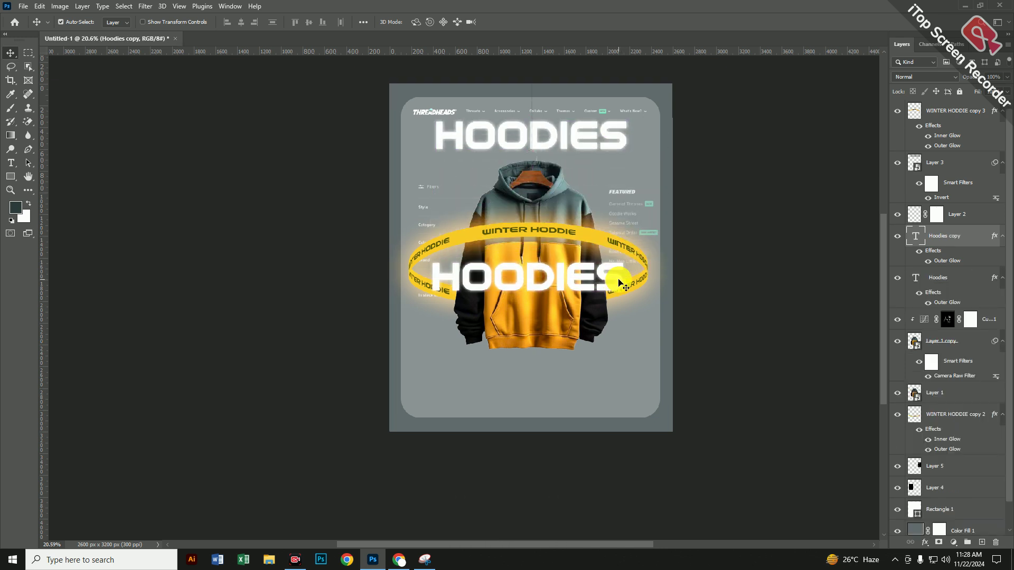
left_click_drag(960, 242, 968, 453)
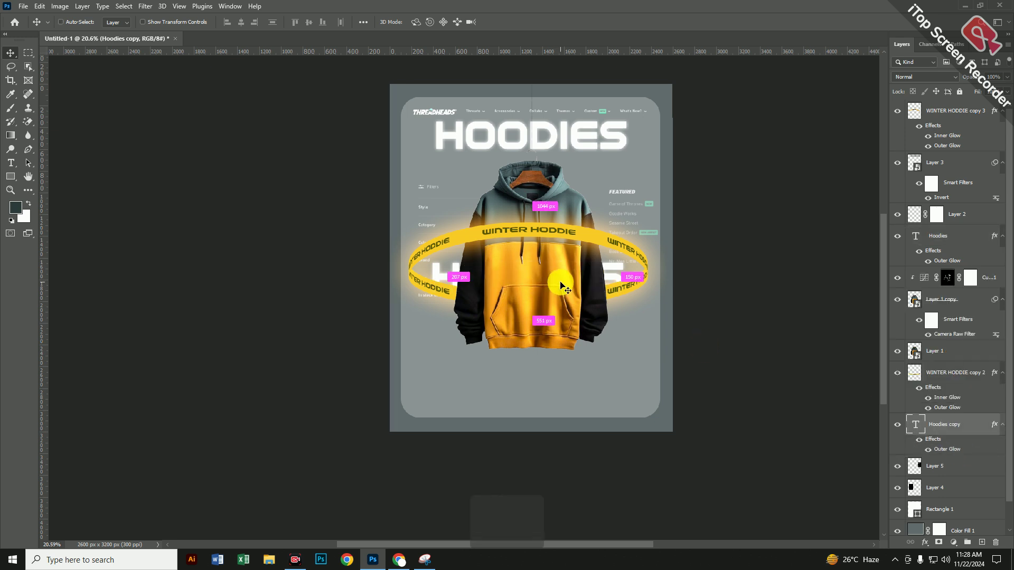
- Enlarge the HOODIES copy to about 116%, tilt it counter-clockwise, and position it behind the hoodie's lower hem
key("ctrl+t")
left_click_drag(647, 241, 607, 332)
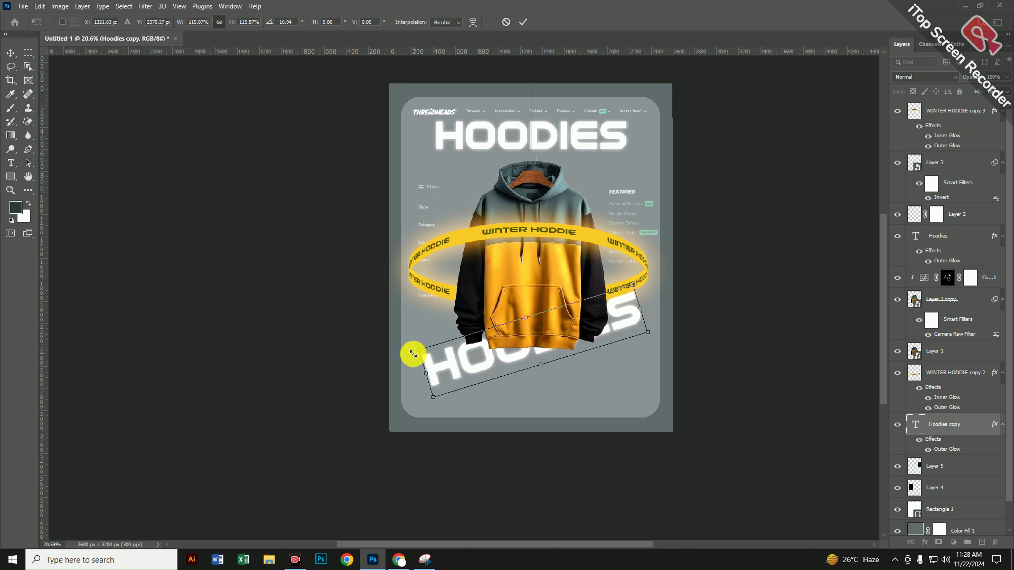
left_click_drag(413, 353, 398, 338)
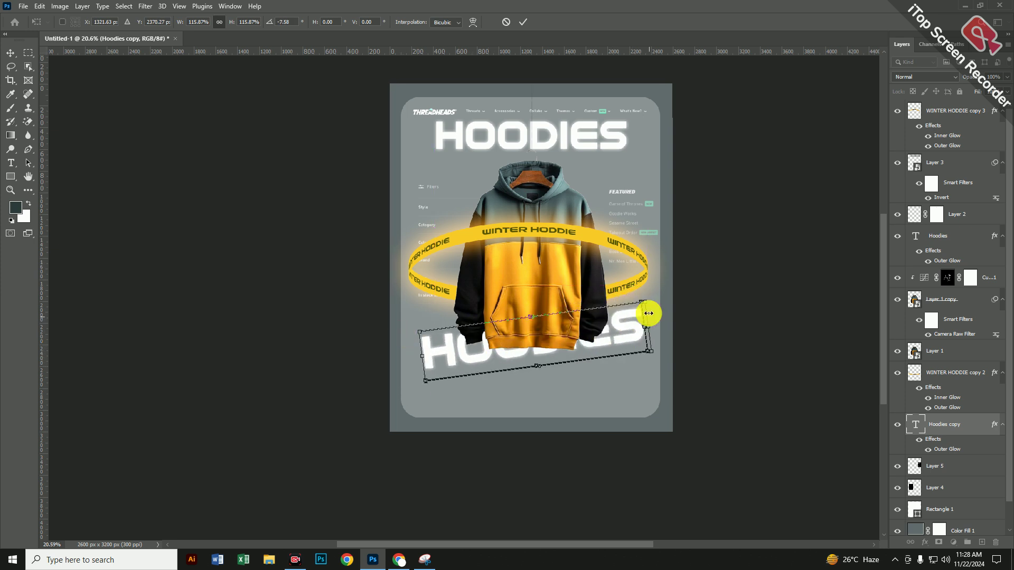
left_click_drag(649, 313, 607, 318)
key("Return")
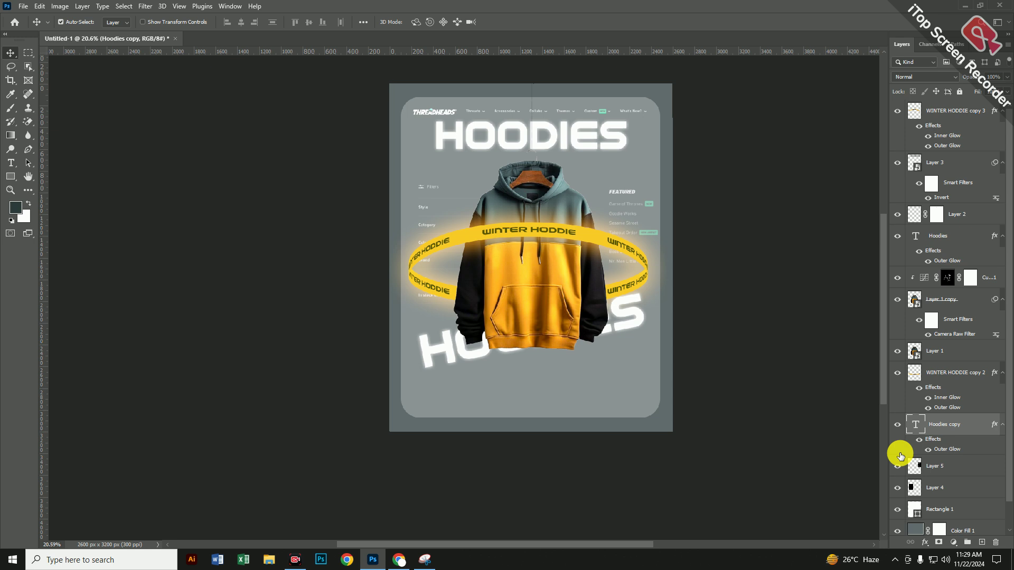
- Add a layer mask to the Hoodies copy layer and invert it to black, hiding the tilted text
left_click(939, 542)
key("ctrl")
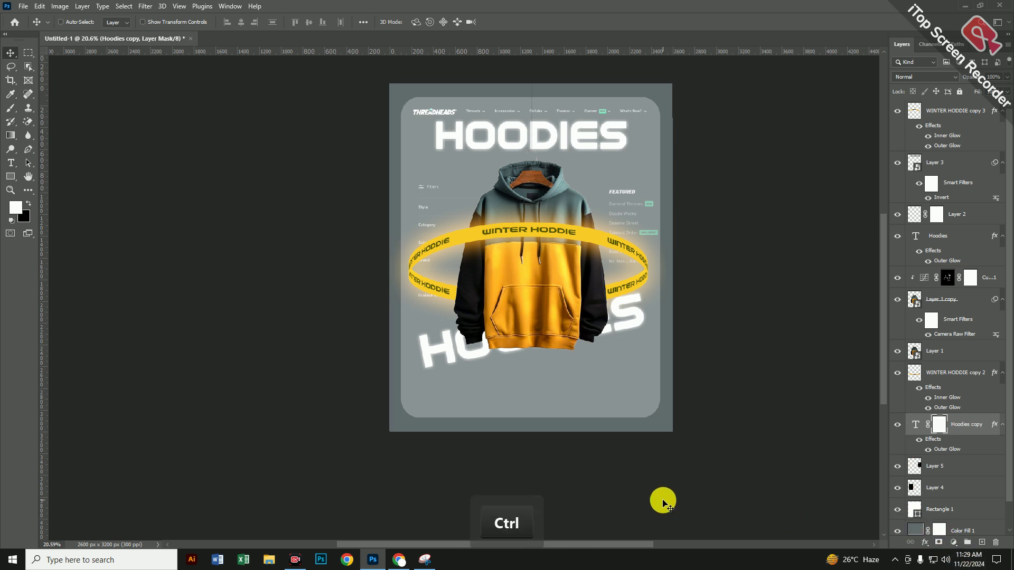
key("ctrl+i")
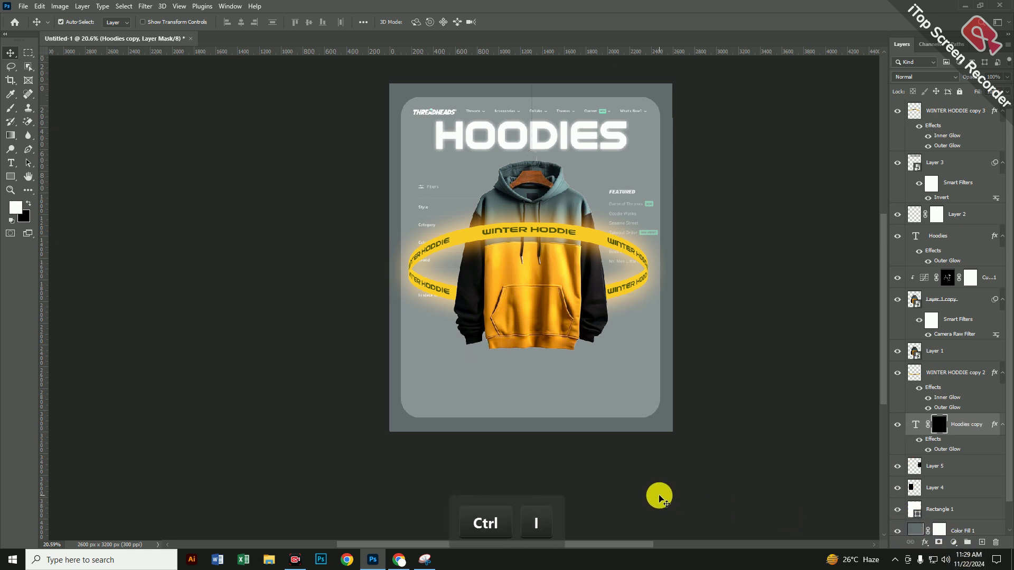
- Paint white on the Hoodies copy mask with a 900 px brush at 31% opacity to reveal the tilted text faintly
left_click(12, 109)
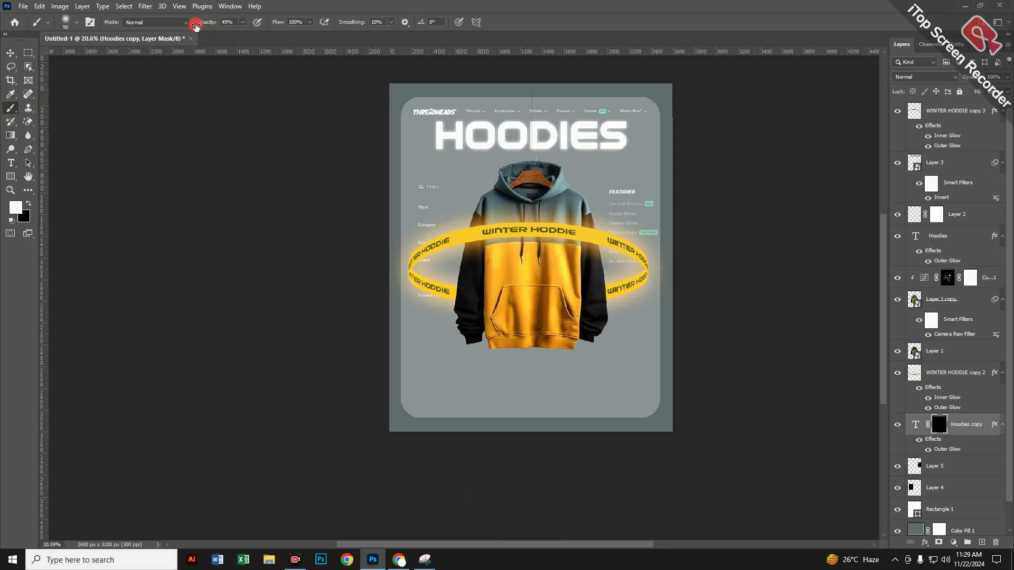
key("bracketright")
key("bracketright")
key("bracketright")
key("bracketright")
key("bracketright")
key("bracketright")
key("bracketright")
key("bracketright")
key("bracketright")
key("bracketright")
key("bracketright")
key("bracketright")
key("bracketright")
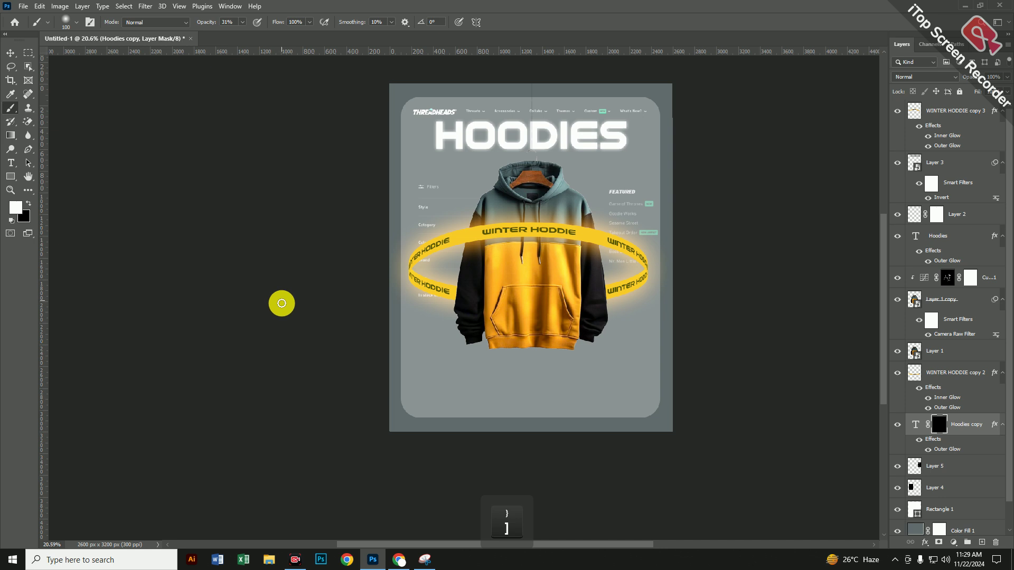
left_click_drag(446, 338, 652, 295)
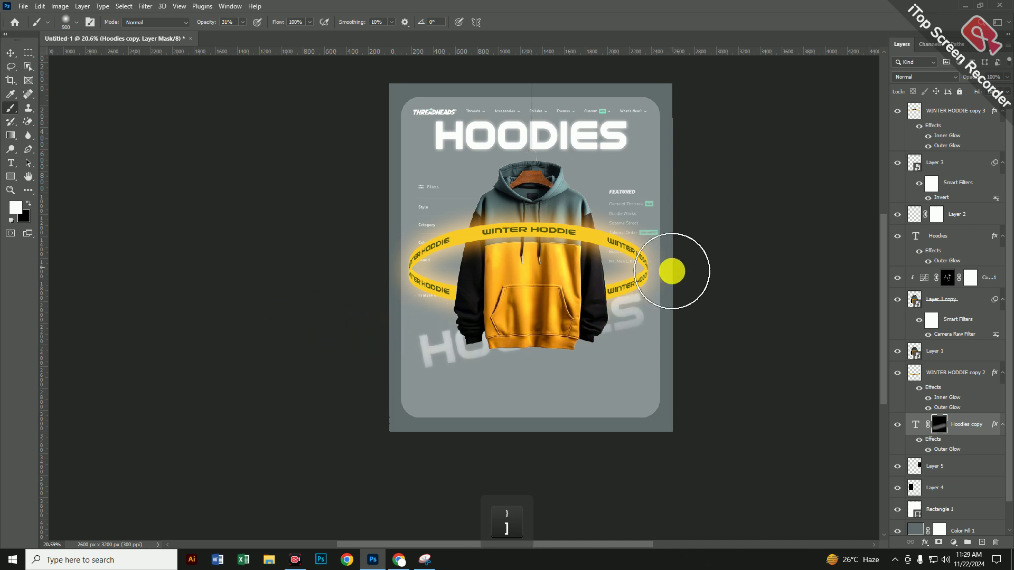
key("ctrl+z")
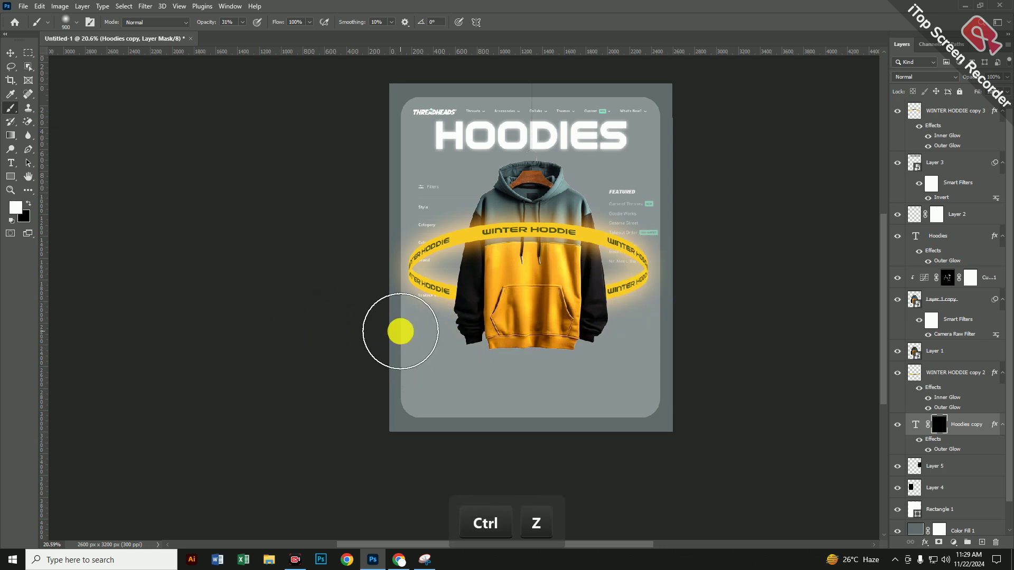
mouse_move(401, 333)
left_mouse_down()
mouse_move(497, 290)
mouse_move(657, 248)
mouse_move(681, 333)
mouse_move(610, 381)
mouse_move(524, 388)
left_mouse_up()
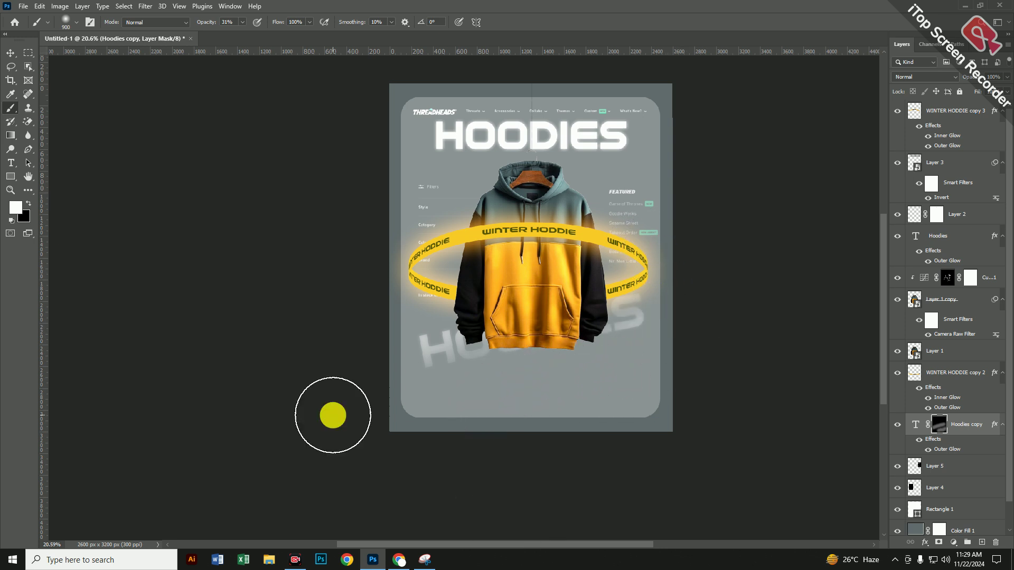
- Convert the tilted Hoodies copy layer to a smart object and apply a Gaussian Blur to it
left_click(4, 55)
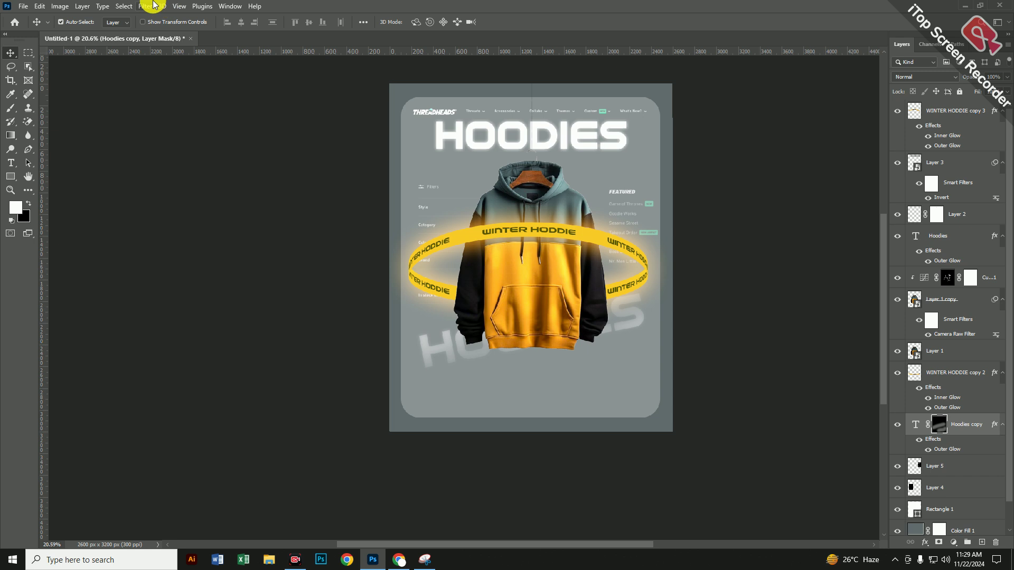
left_click(915, 424)
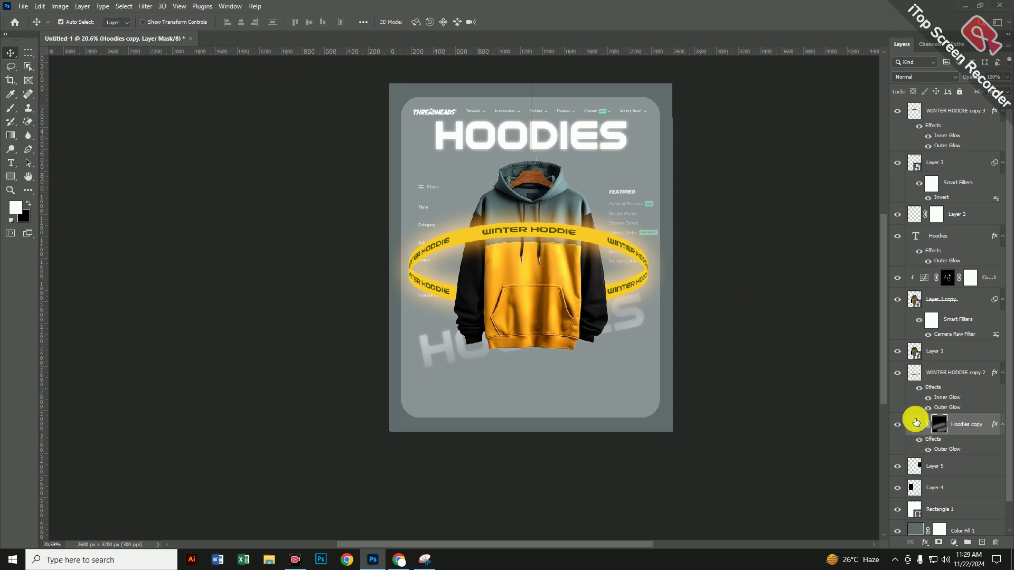
left_click(152, 6)
mouse_move(195, 147)
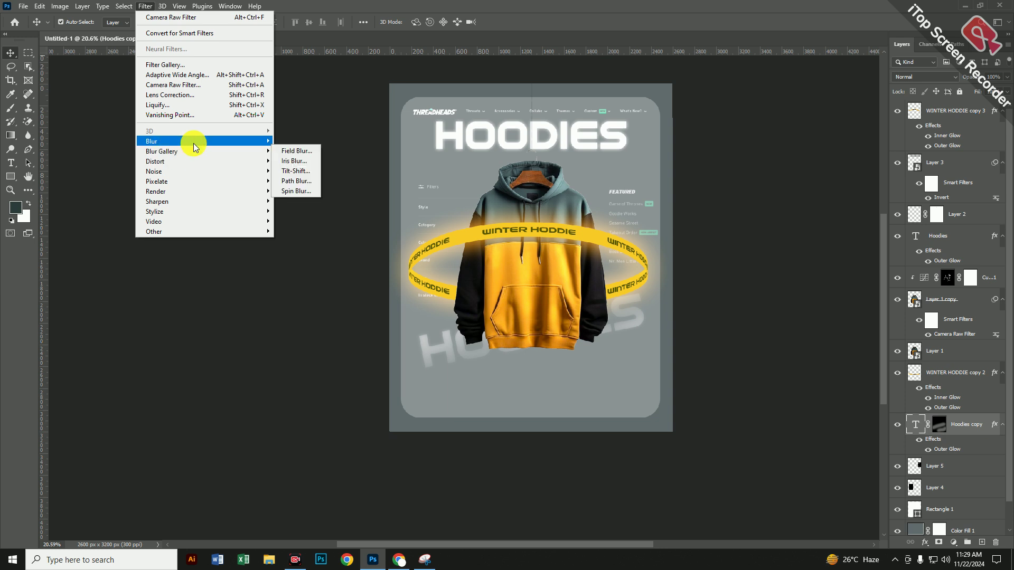
left_click(305, 180)
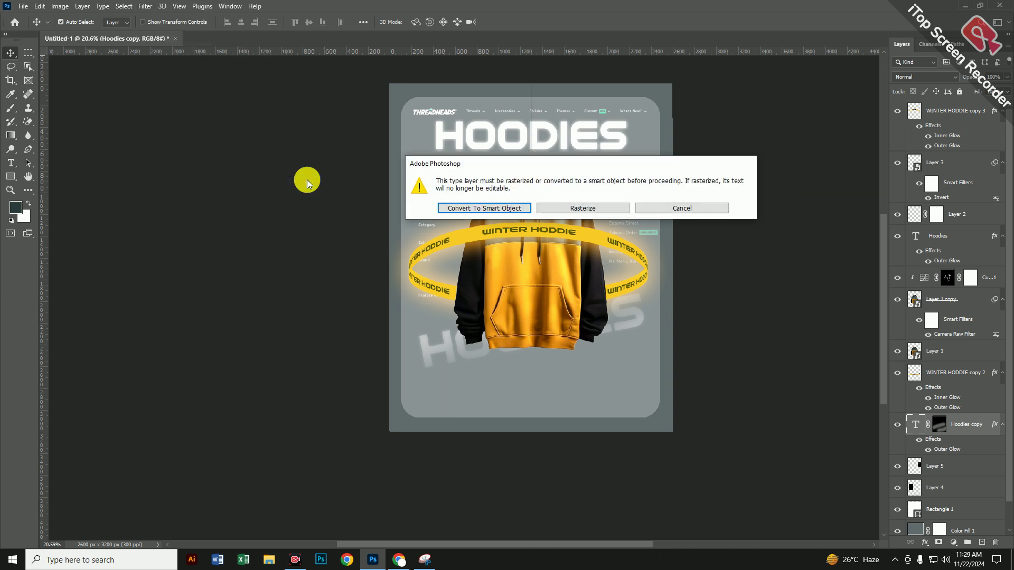
left_click(514, 208)
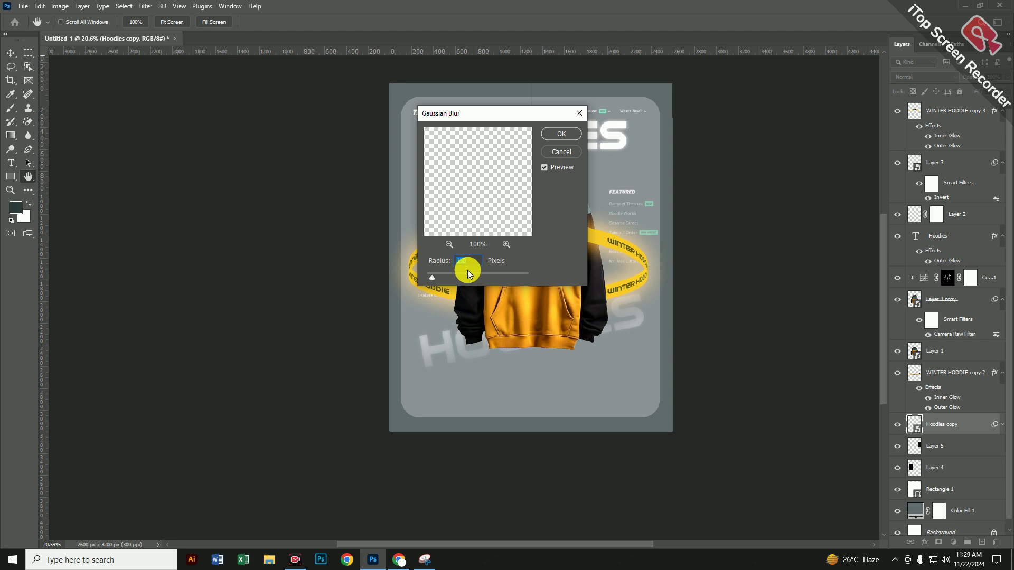
mouse_move(462, 275)
left_mouse_down()
mouse_move(474, 276)
mouse_move(456, 274)
left_mouse_up()
left_click(561, 136)
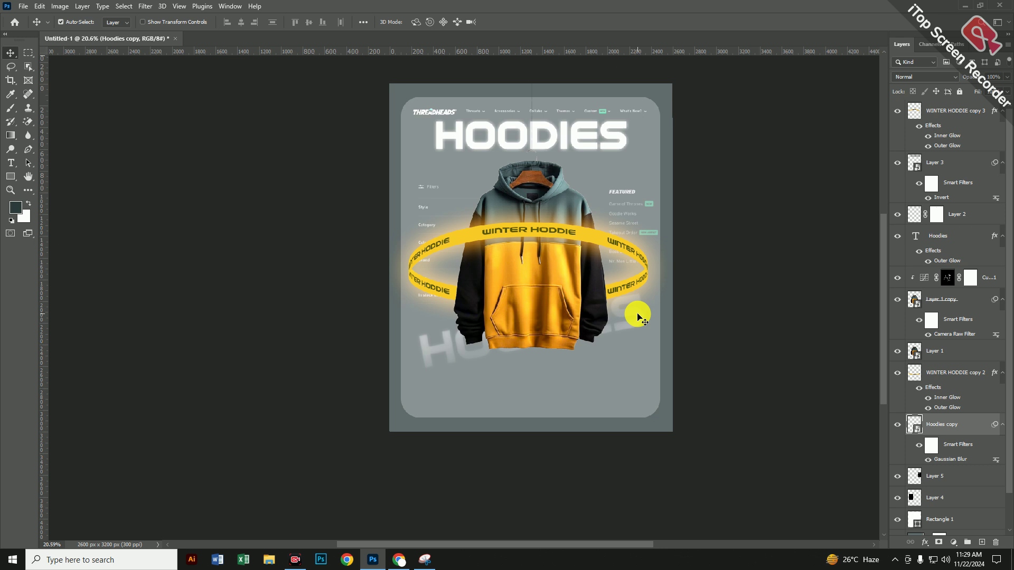
- Switch to Chrome and search Pinterest for "optic chicago"
left_click(400, 561)
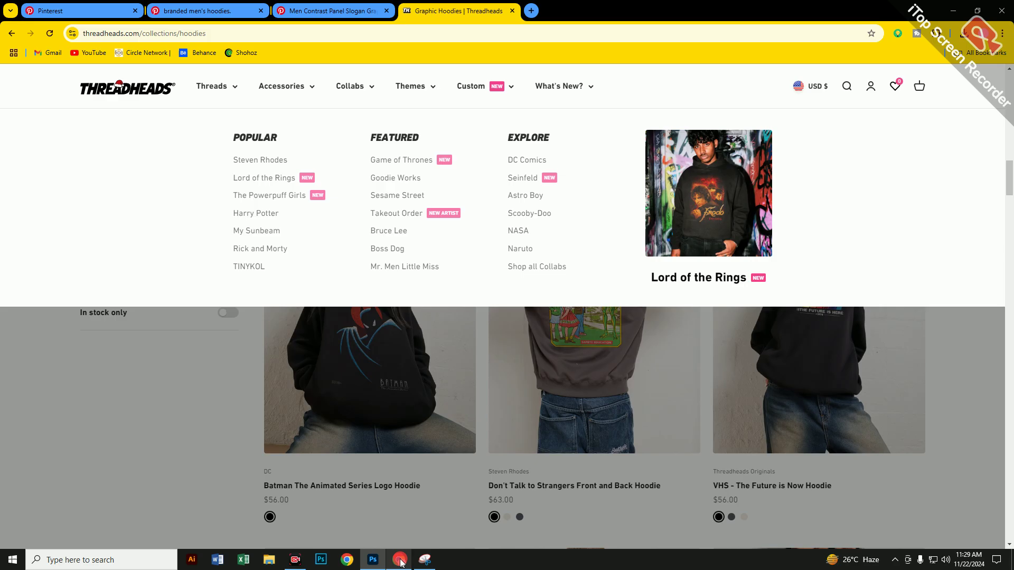
left_click(206, 10)
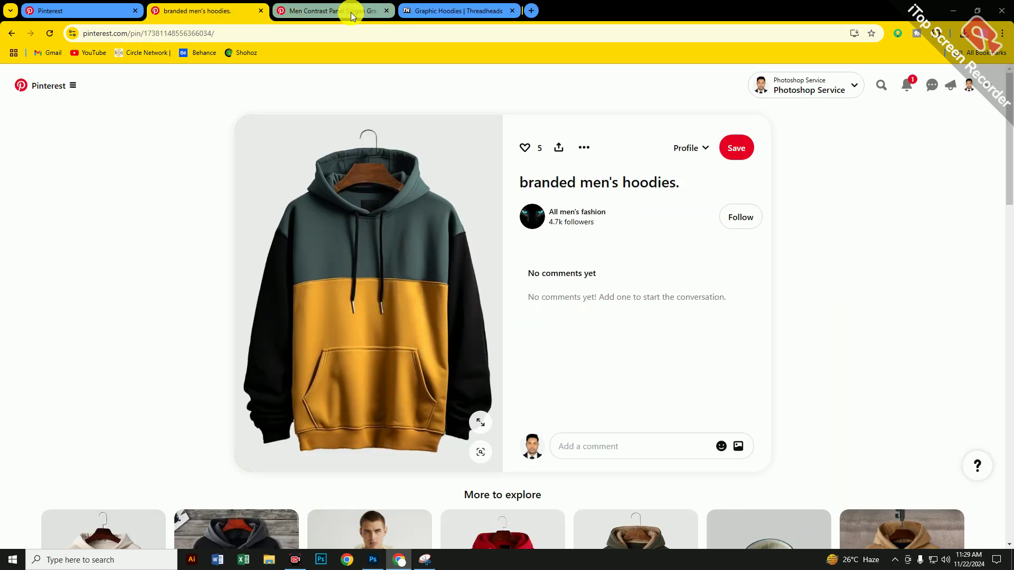
left_click(353, 11)
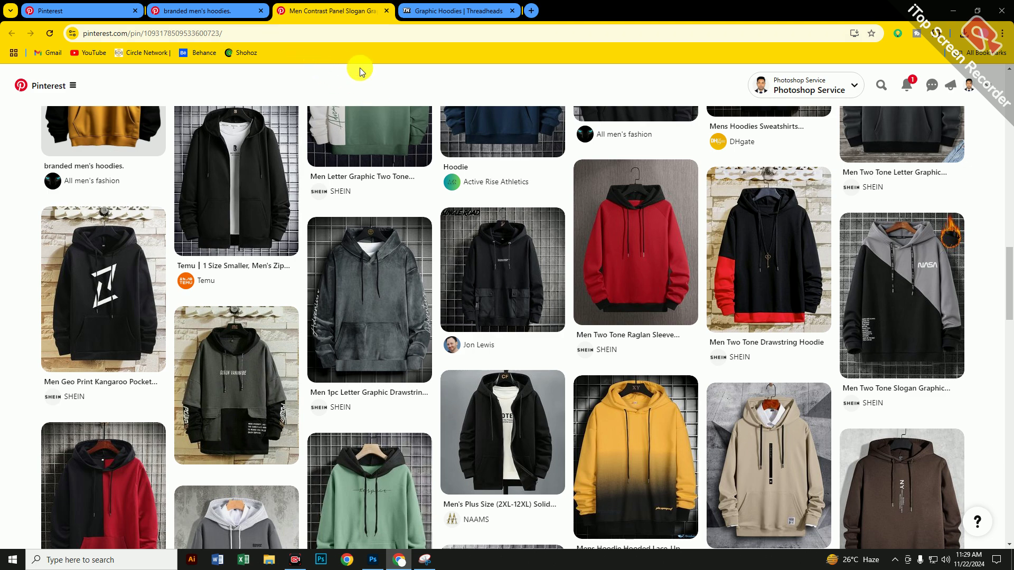
left_click(881, 85)
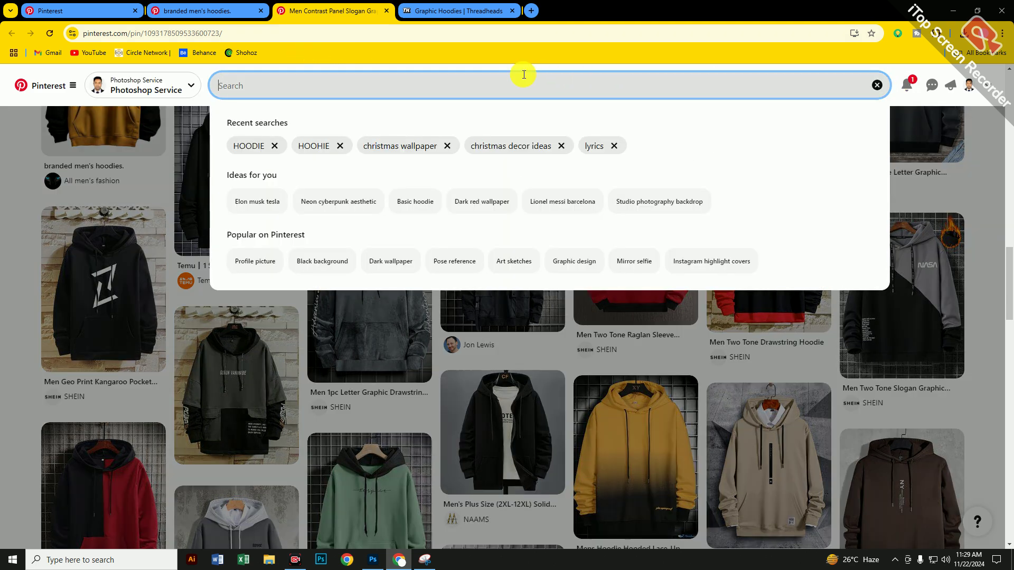
type("opt")
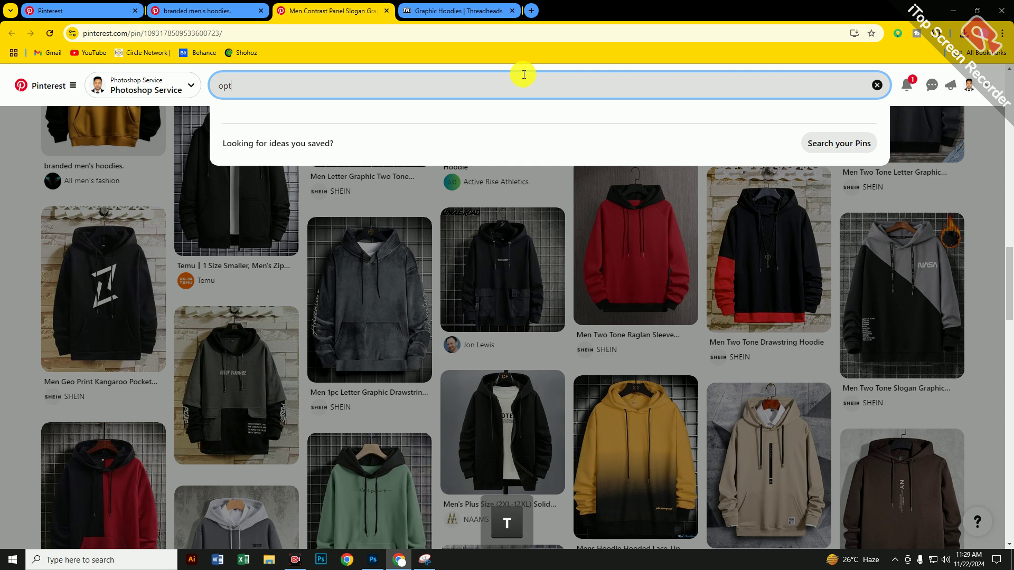
type("ic chi")
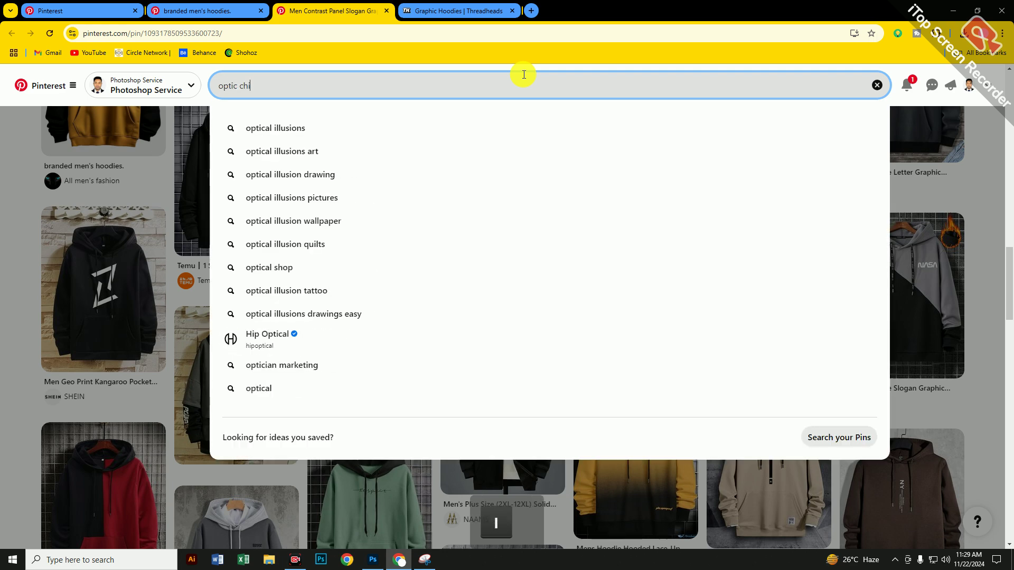
type("cago")
key("Return")
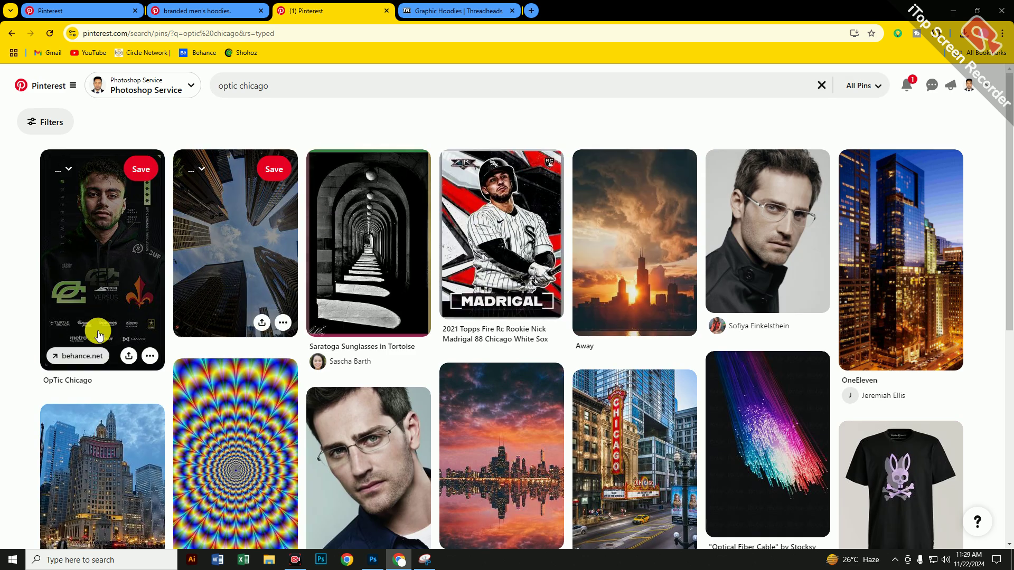
- Open the OpTic Chicago poster pin and view it larger, with its rows of sponsor logos in view
left_click(111, 331)
scroll(411, 394, "down", 2)
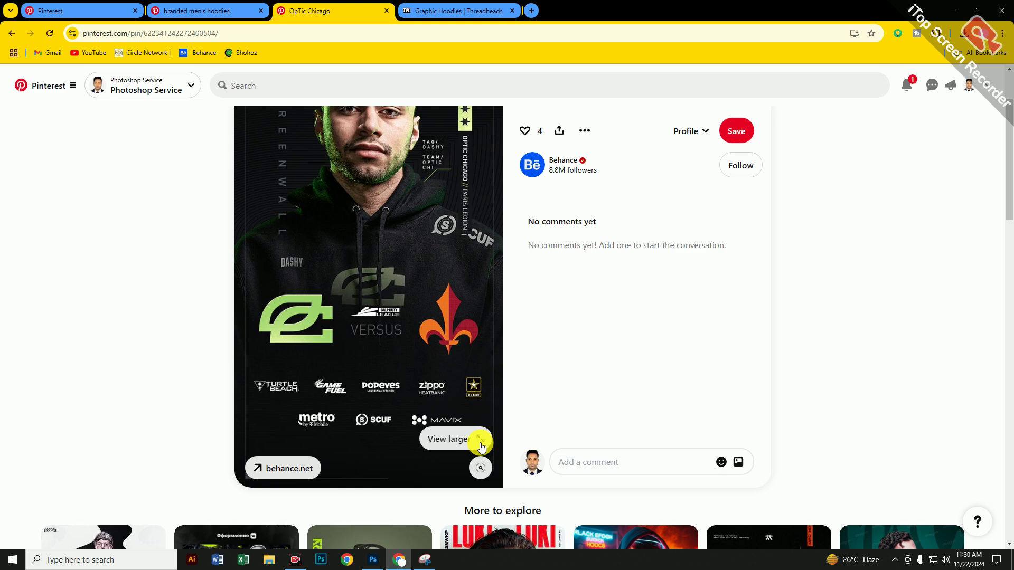
left_click(484, 440)
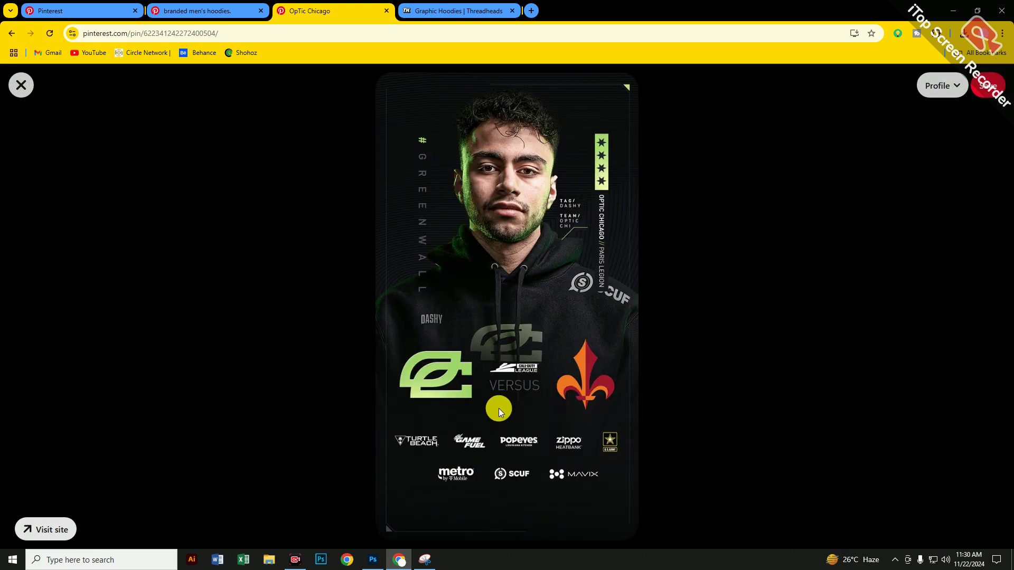
- Capture the two rows of sponsor logos, from Turtle Beach to Mavix, with the Snipping Tool
left_click(426, 559)
left_click(324, 52)
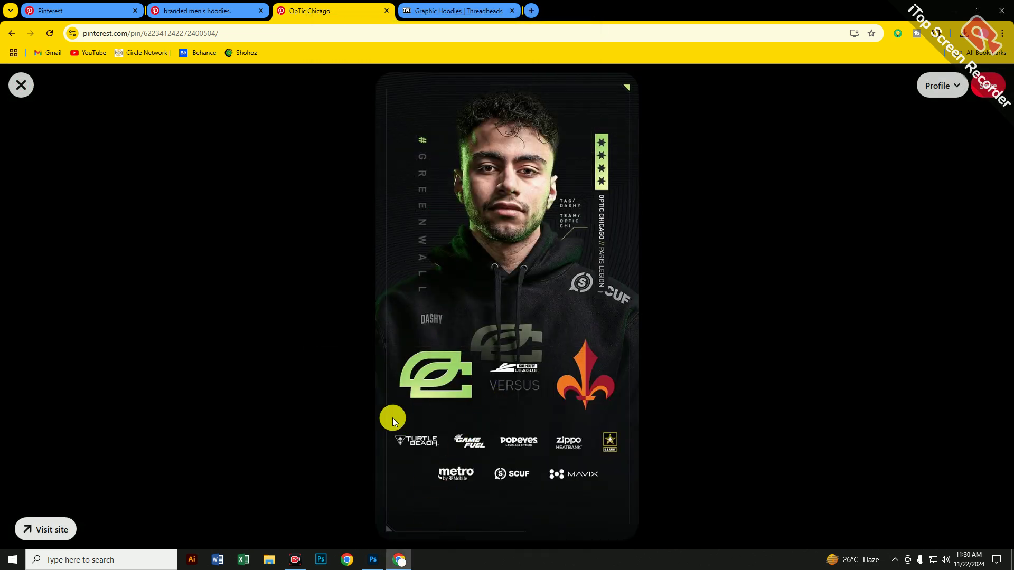
left_click_drag(391, 431, 624, 481)
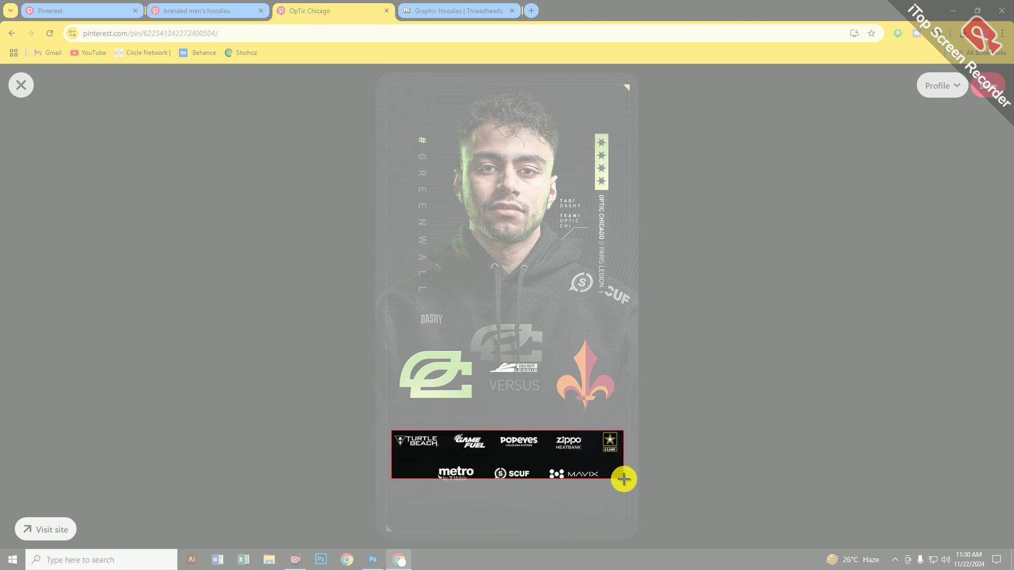
left_click_drag(624, 482, 623, 481)
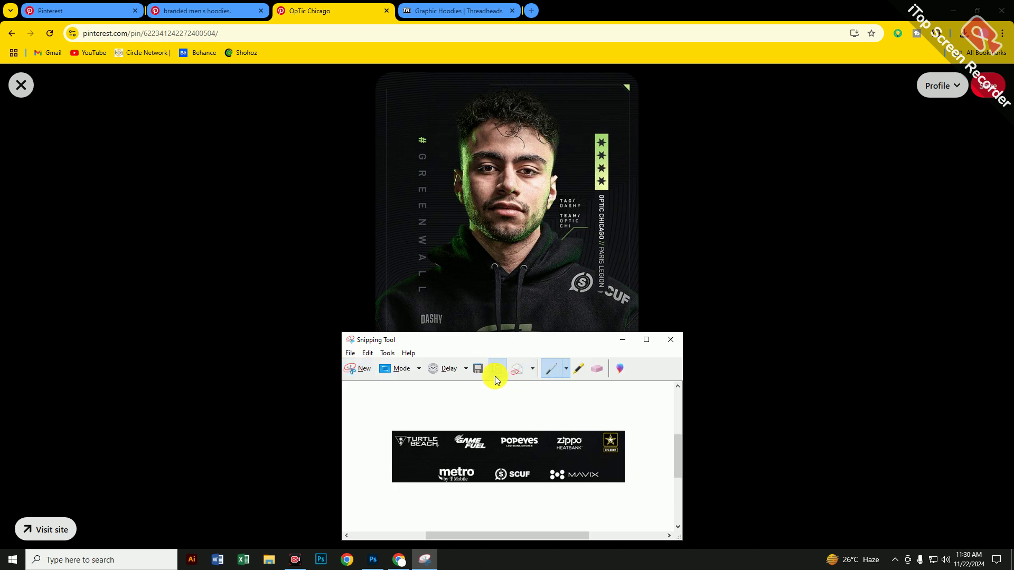
- Switch to Photoshop, paste the logo snip, and move its layer above WINTER HODDIE copy 3
left_click(373, 560)
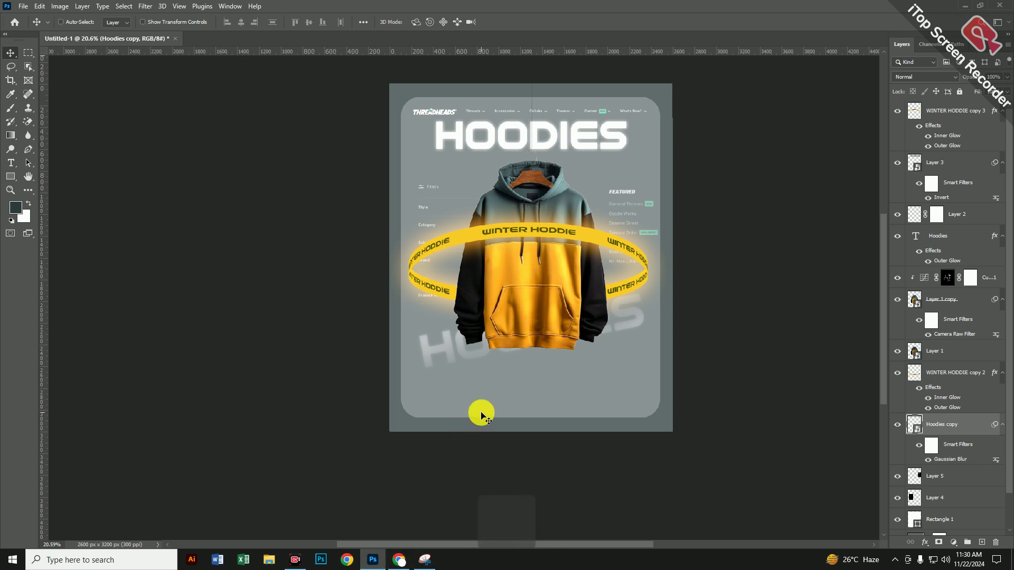
key("ctrl+v")
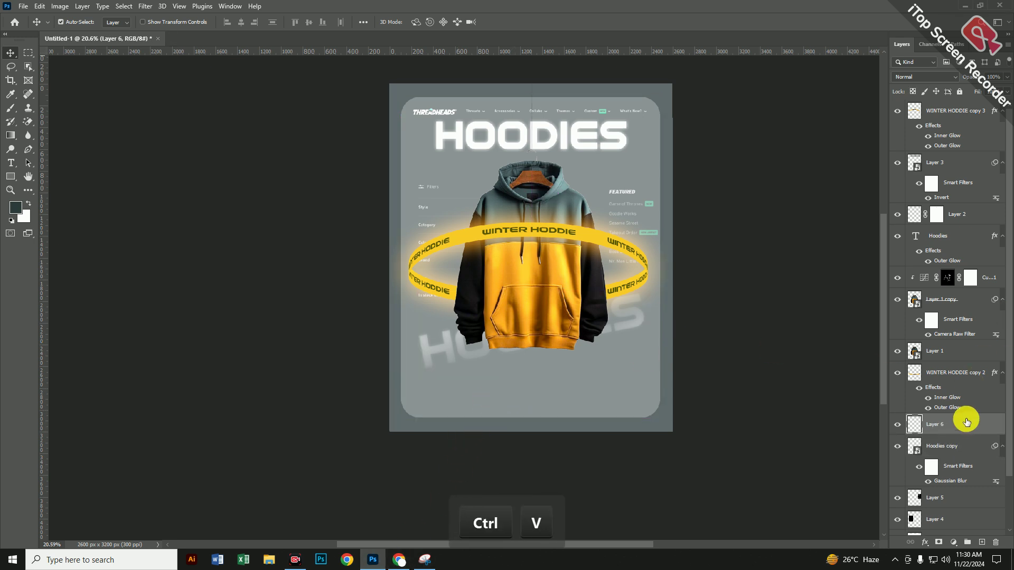
left_click_drag(967, 419, 962, 108)
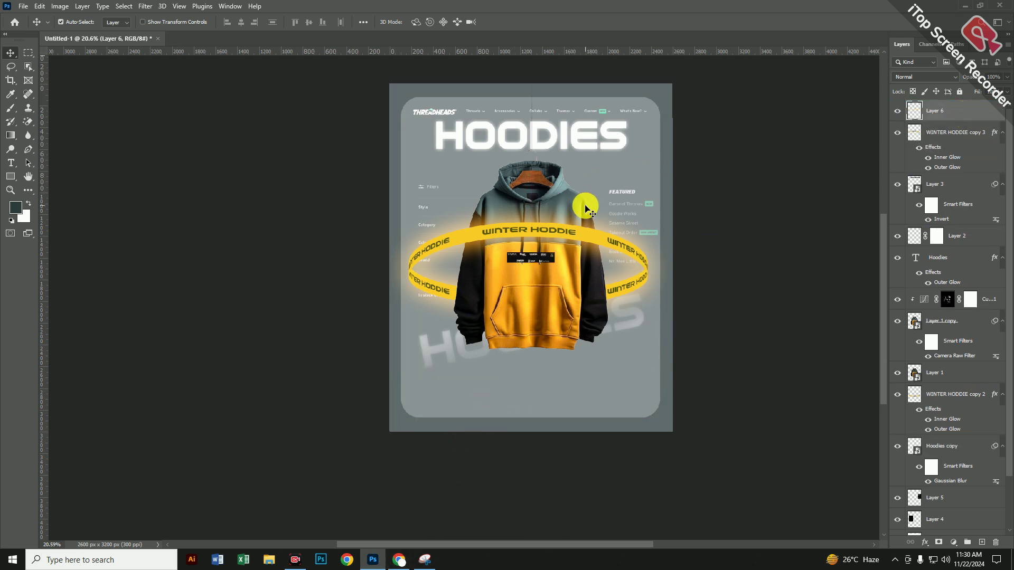
- Try the Multiply blend mode on the pasted logo strip, invert its colors, and set the blend mode to Screen
left_click(932, 77)
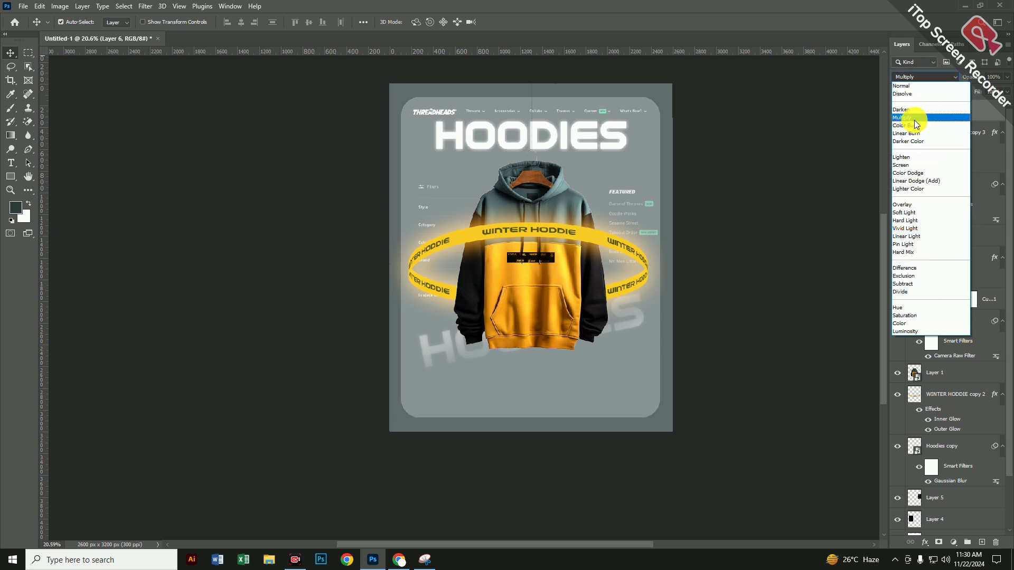
left_click(905, 117)
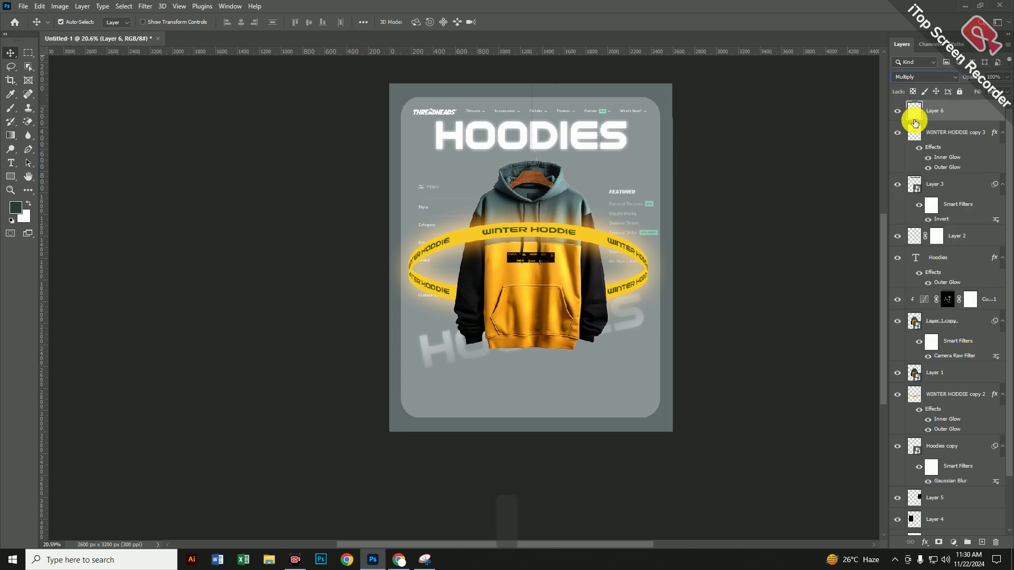
left_click(929, 77)
left_click(914, 166)
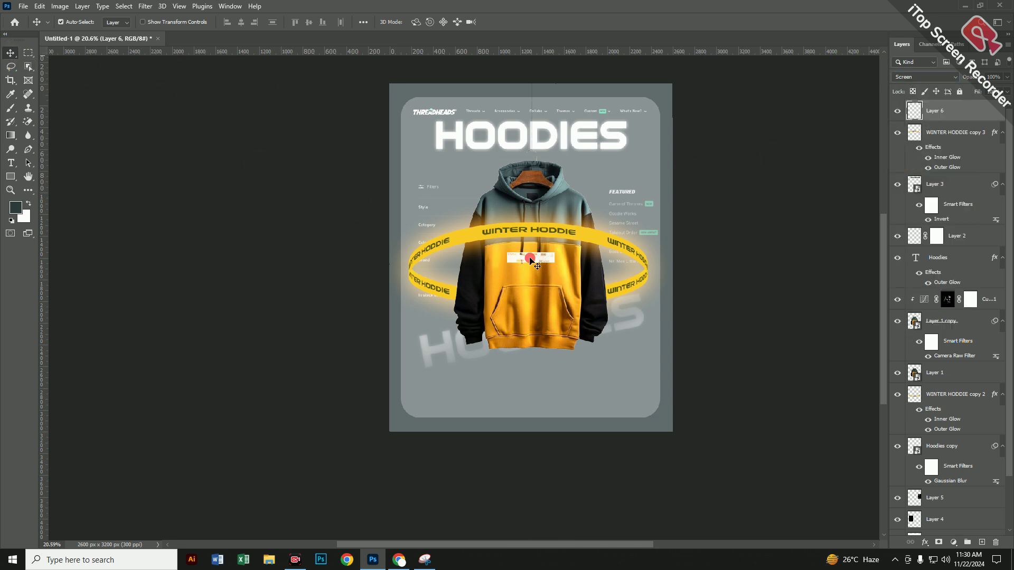
- Move the logo strip below the hoodie, enlarge it, and center it near the bottom of the rounded panel
left_click_drag(531, 260, 642, 380)
key("ctrl+t")
left_click_drag(580, 376, 553, 382)
key("Return")
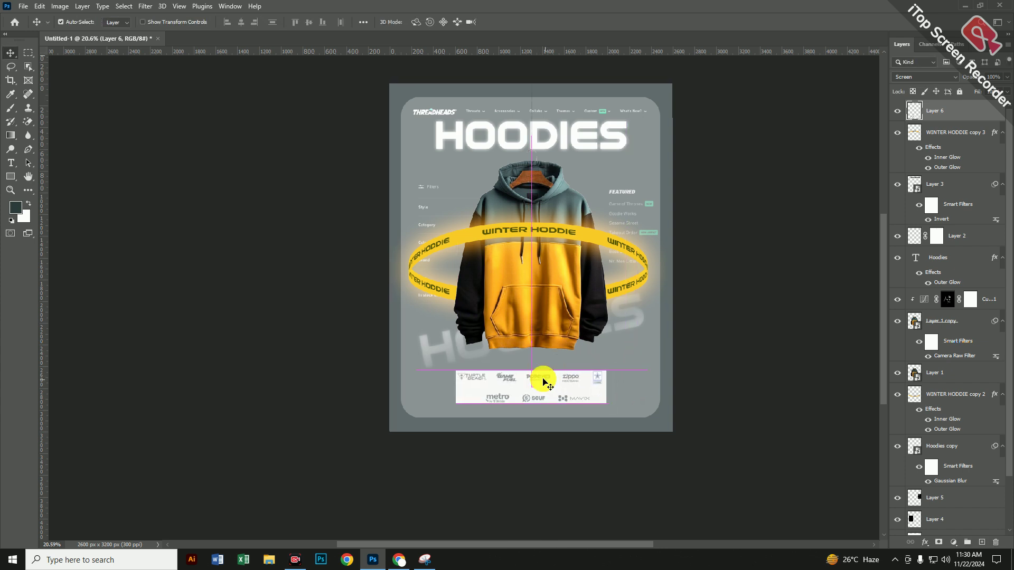
key("ctrl+z")
left_click_drag(544, 380, 626, 396)
key("ctrl+t")
left_click_drag(563, 401, 543, 363)
key("Return")
- Set the logo strip's blend mode to Normal and invert it to white logos on black
scroll(538, 397, "up", 3)
left_click(919, 77)
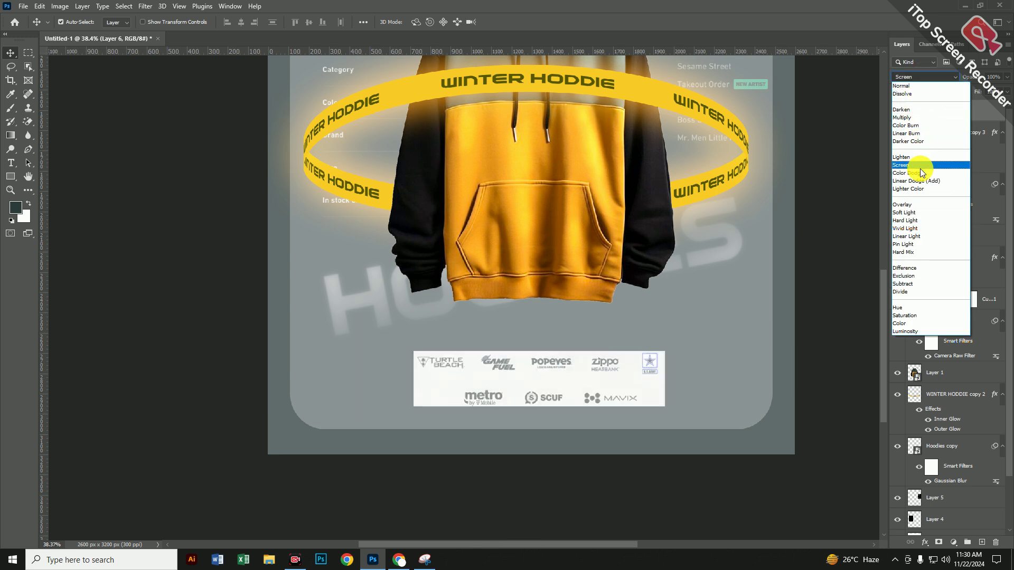
left_click(913, 86)
key("ctrl+i")
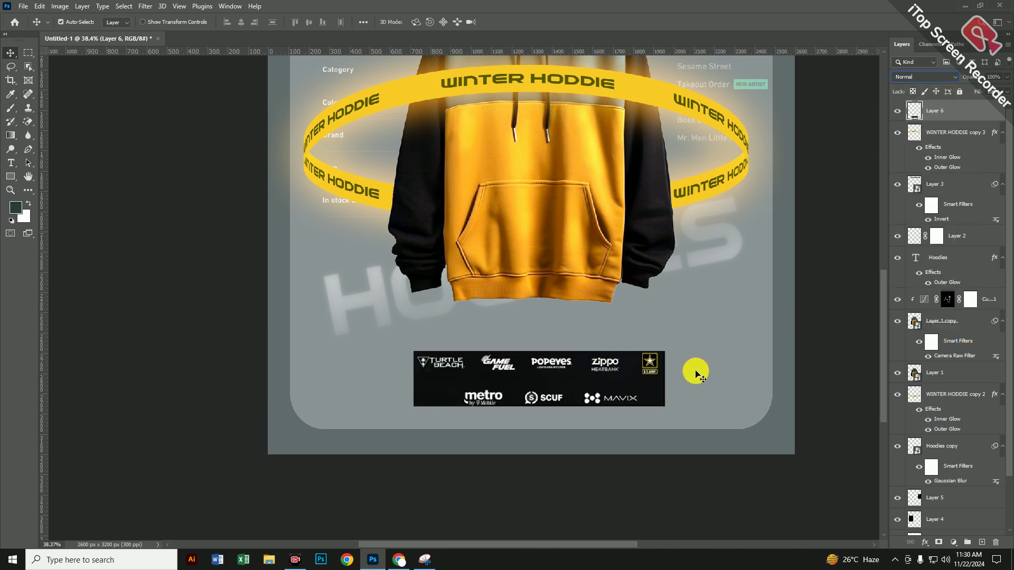
- Try to lighten the logo strip's black background to the panel's grey with a clipped Levels adjustment
left_click(953, 542)
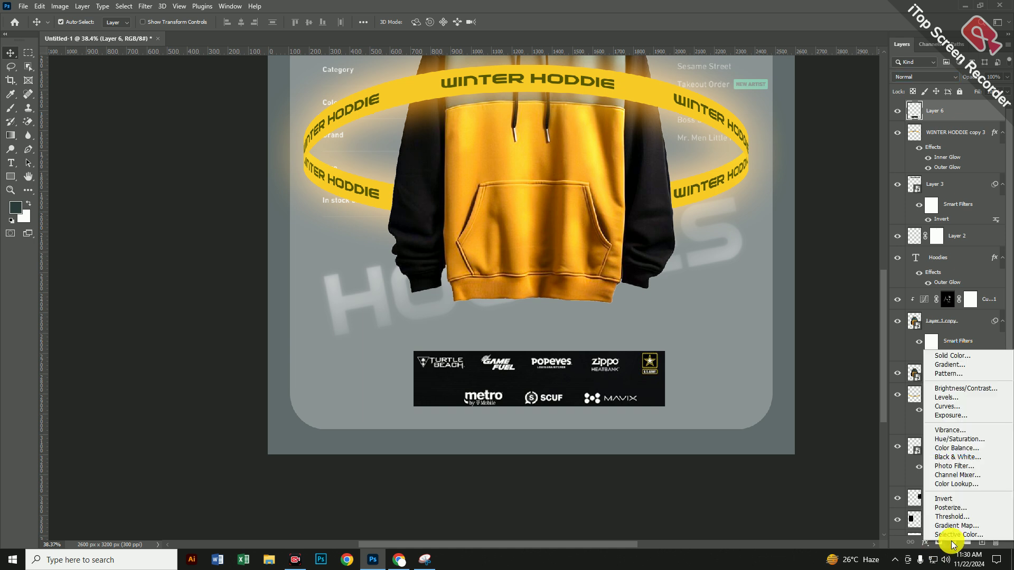
left_click(945, 397)
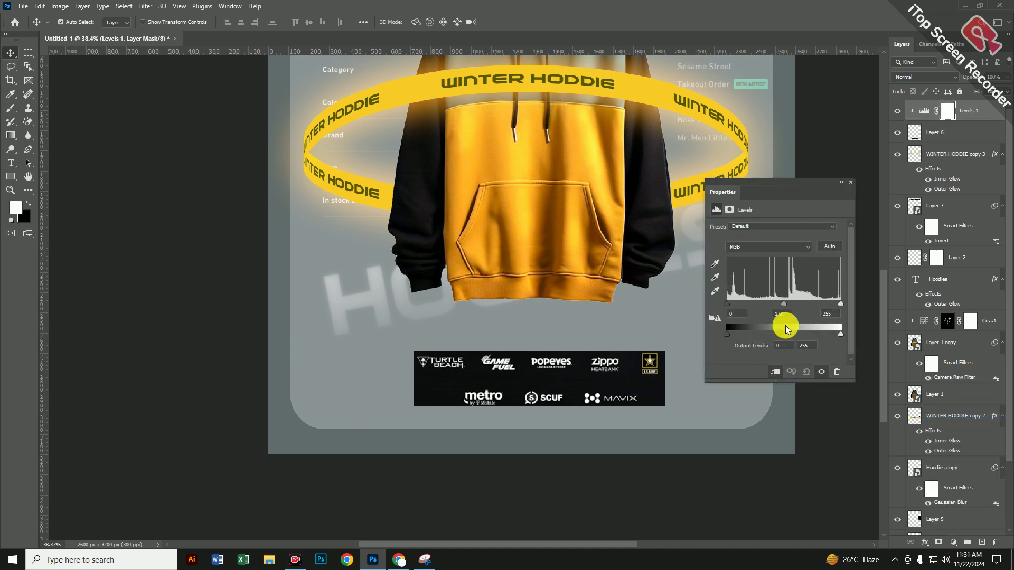
left_click_drag(782, 305, 749, 304)
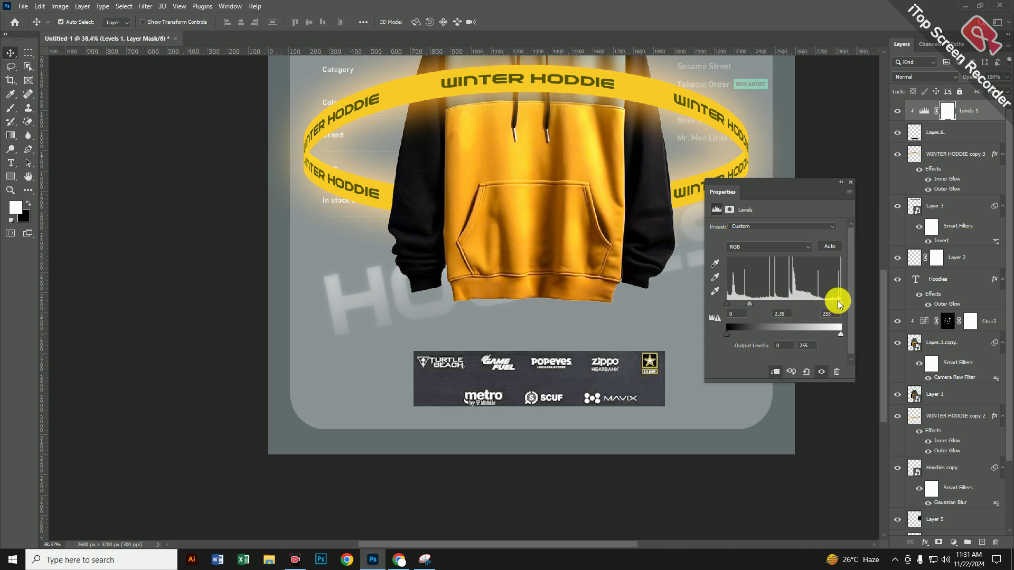
mouse_move(839, 307)
left_mouse_down()
mouse_move(731, 302)
mouse_move(850, 311)
left_mouse_up()
left_click_drag(727, 304, 683, 303)
left_click_drag(756, 300, 715, 301)
left_click(847, 185)
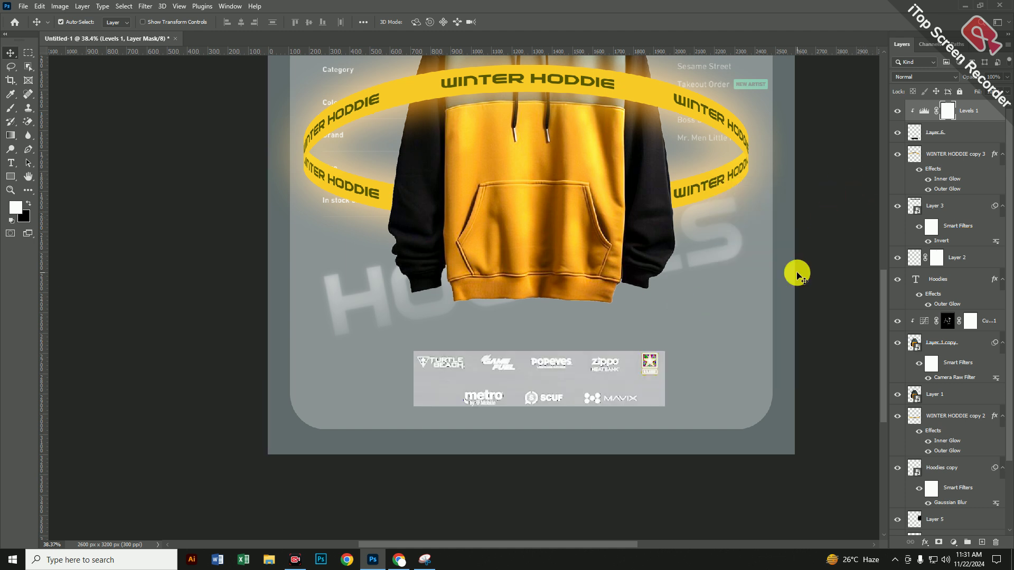
- Undo the Levels adjustment and the last inversion of the logo strip, and set its blend mode to Multiply
key("ctrl+z")
key("ctrl+z")
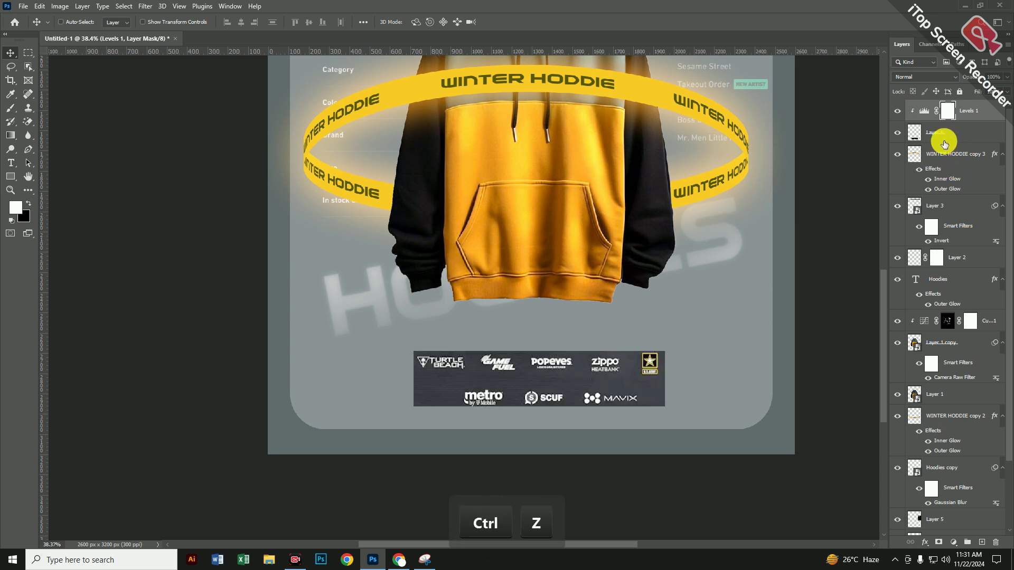
key("ctrl+z")
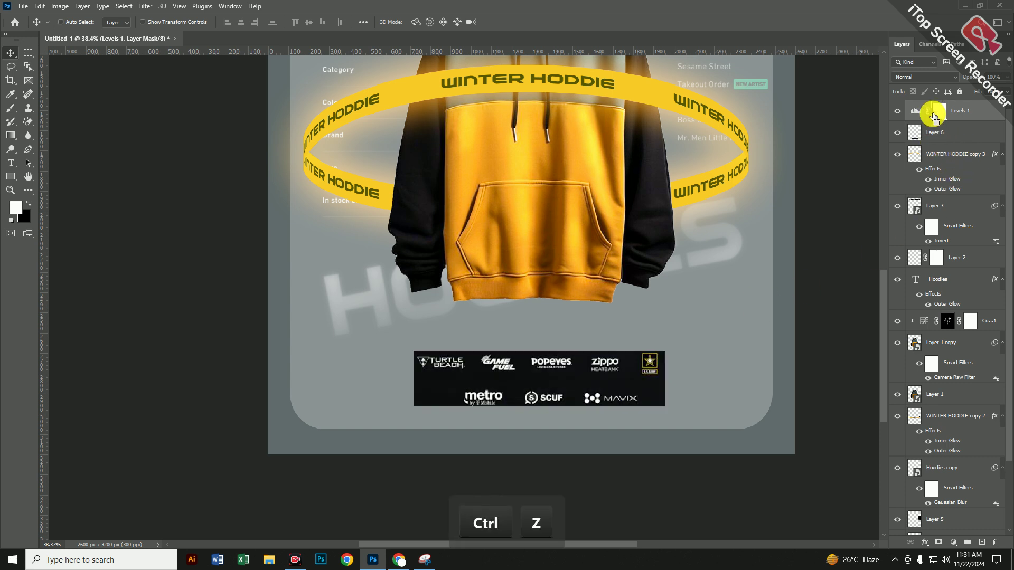
key("ctrl+z")
key("ctrl+z")
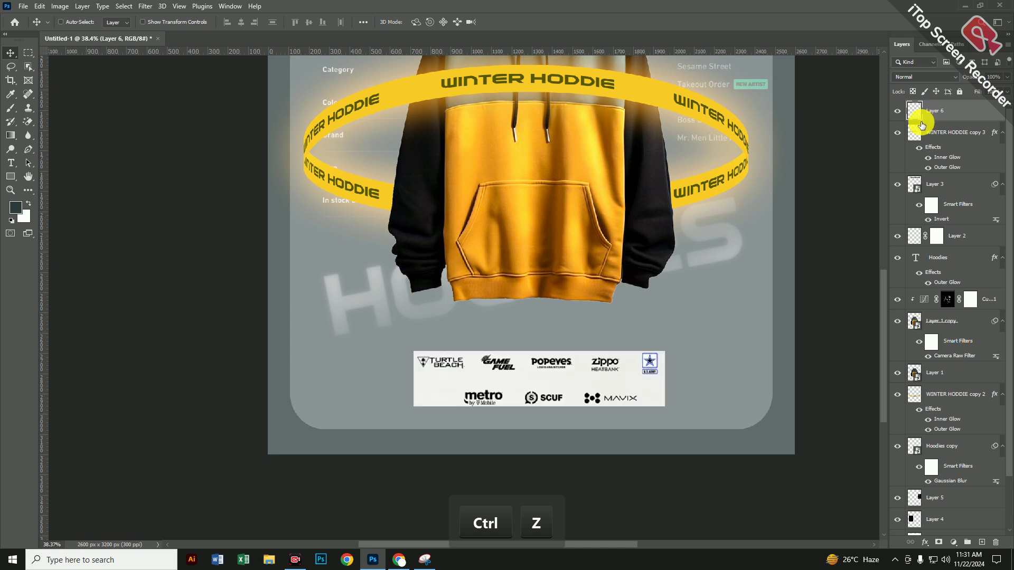
key("ctrl+z")
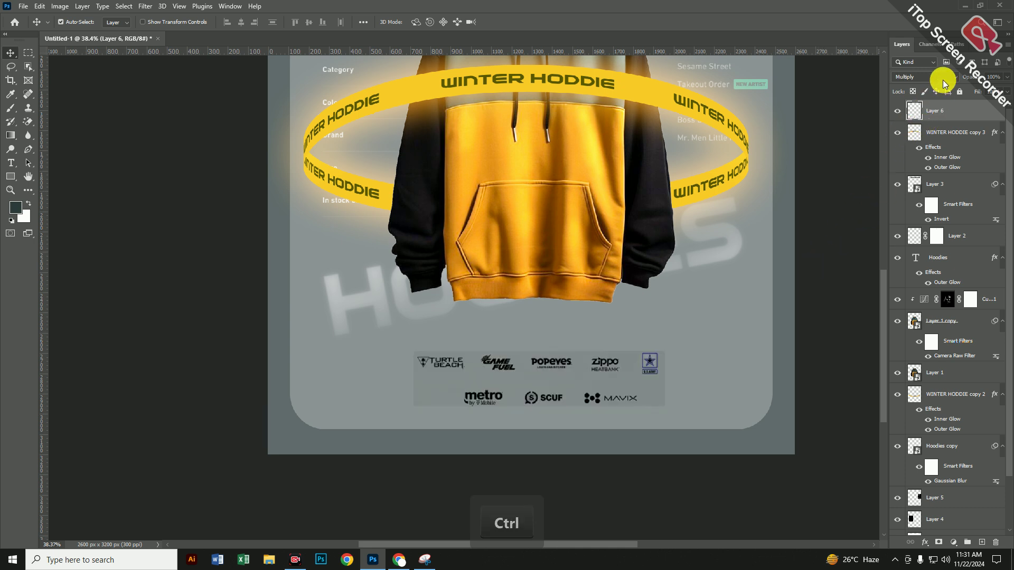
- Set the logo strip's blend mode to Divide and clip a Levels adjustment to it with midtones 1.70 and white input 205
left_click(924, 77)
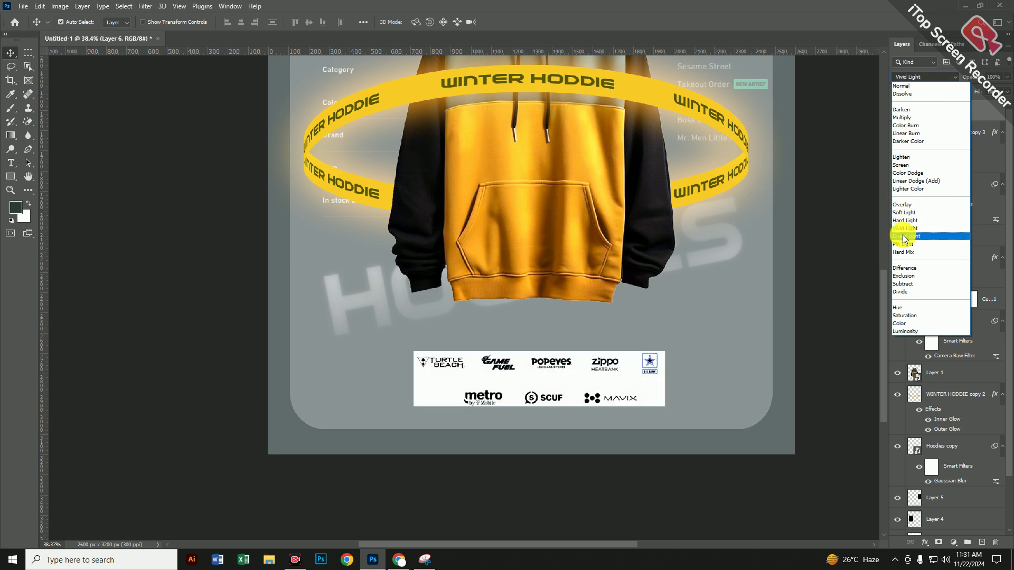
left_click(906, 292)
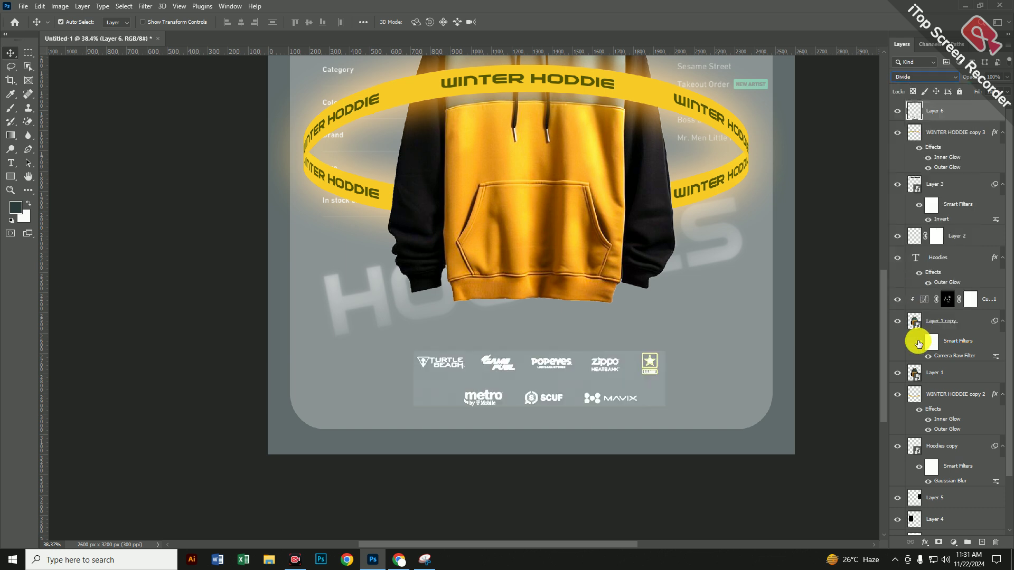
left_click(953, 544)
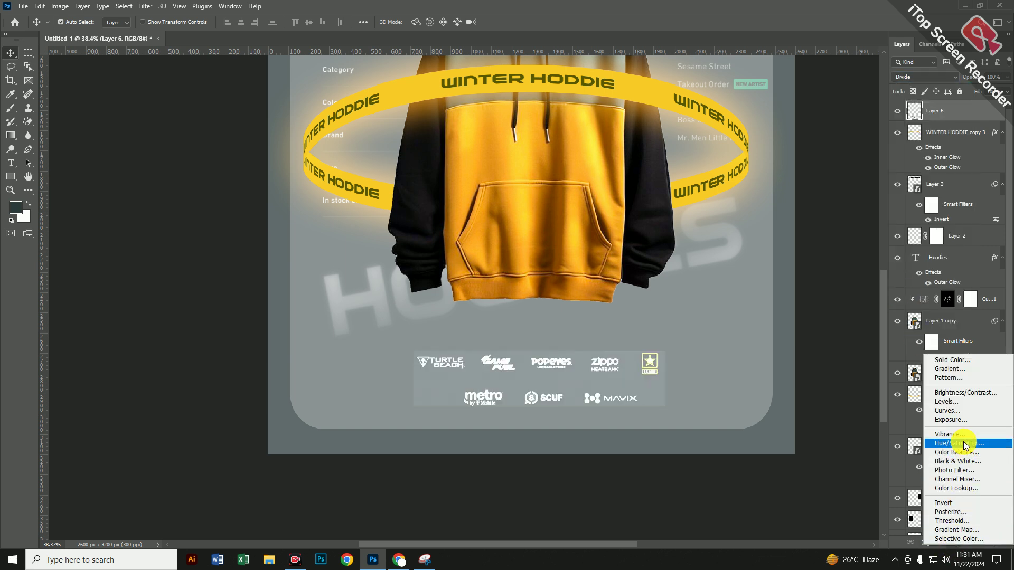
left_click(957, 403)
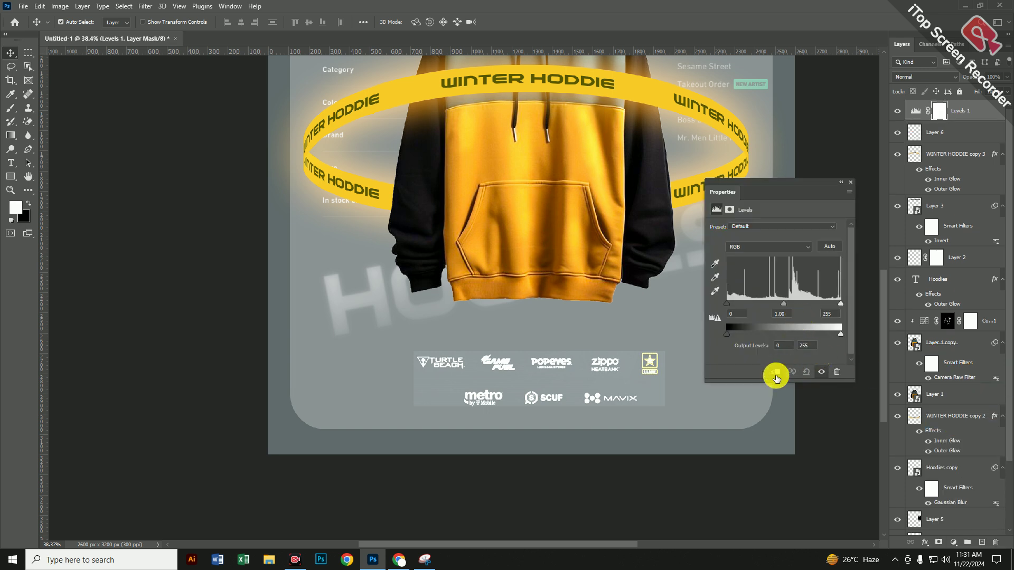
left_click_drag(782, 307, 765, 307)
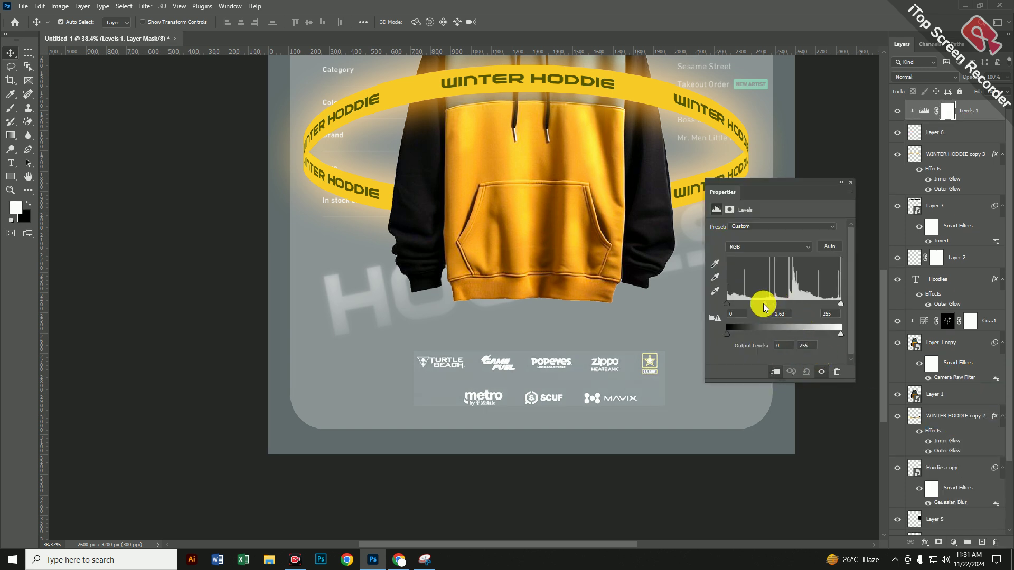
left_click_drag(834, 305, 819, 304)
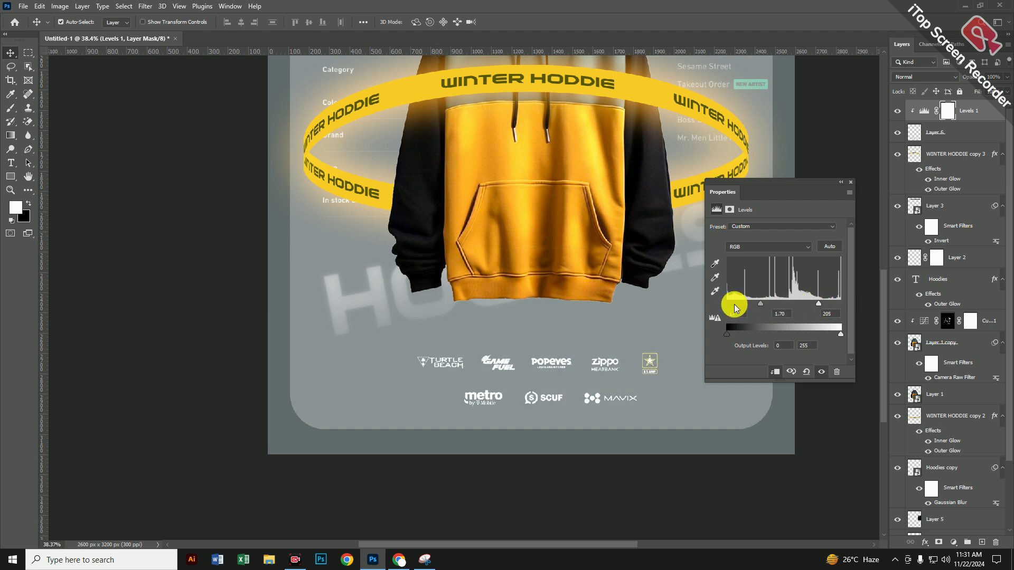
left_click(846, 184)
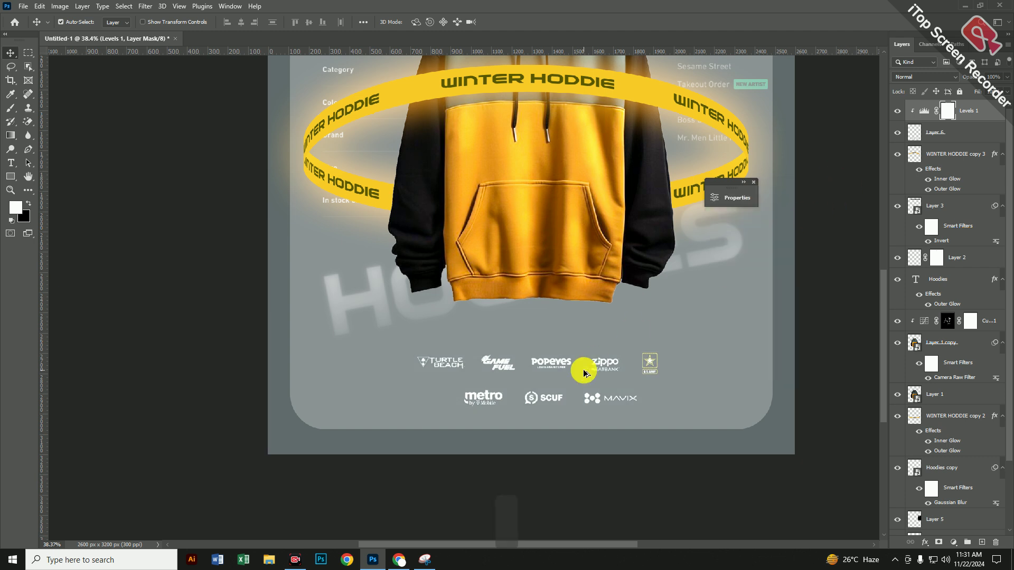
scroll(581, 369, "down", 3)
left_click_drag(570, 375, 568, 371)
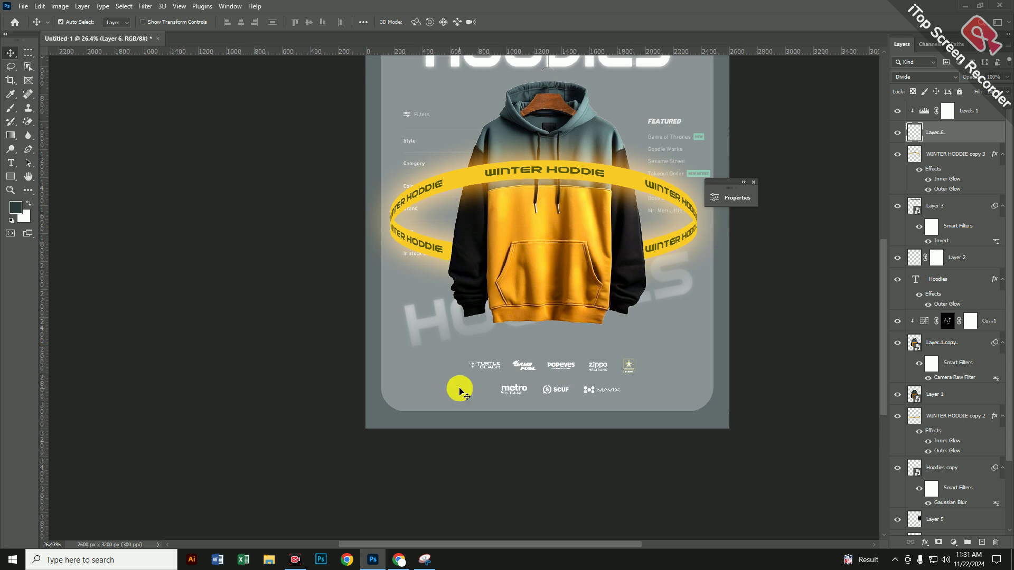
- Try to add "join us" text between the hoodie and the logo strip, and move its layer above the Levels adjustment
left_click(14, 164)
scroll(538, 350, "up", 5, "alt")
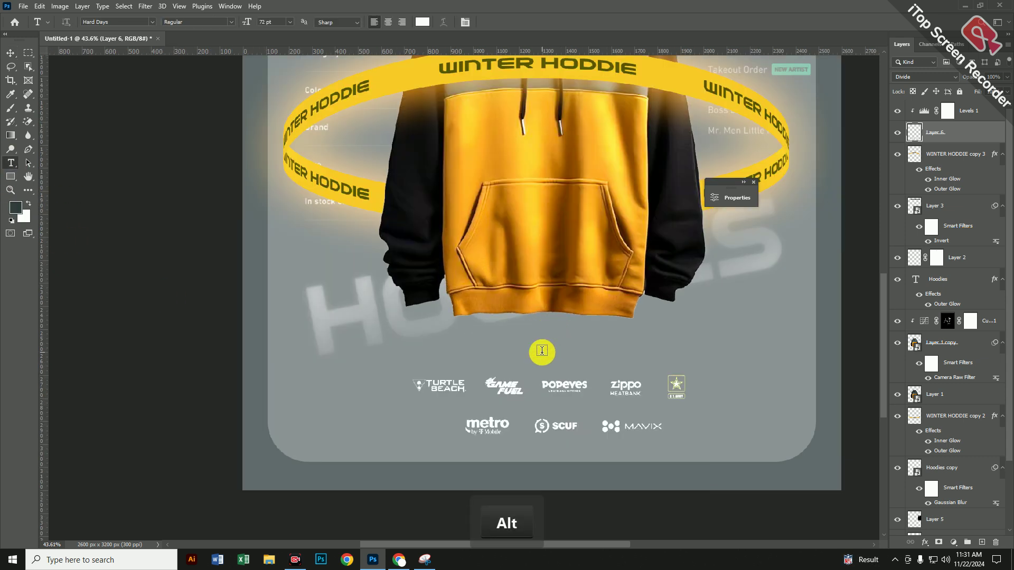
left_click(496, 354)
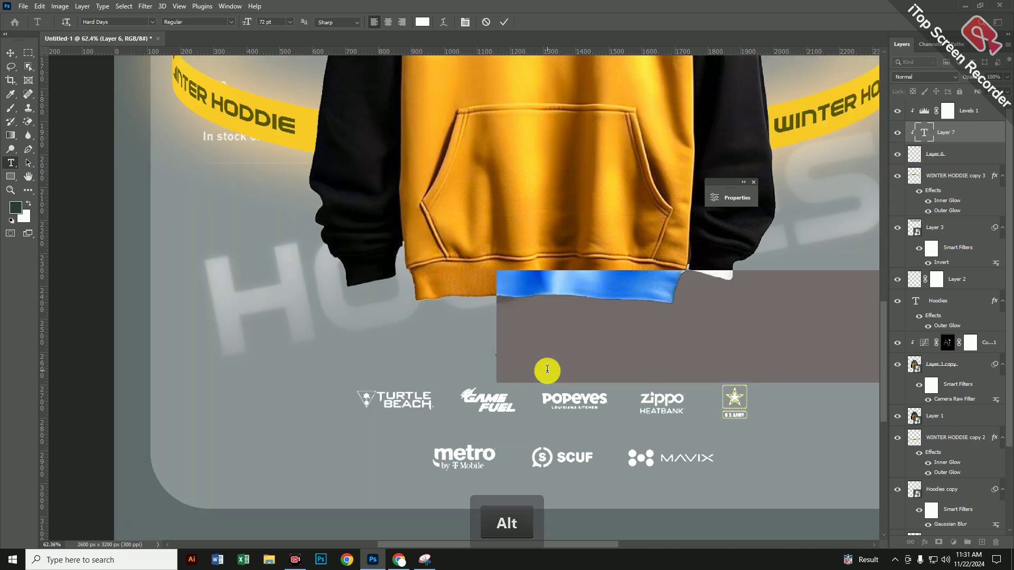
key("BackSpace")
type("I")
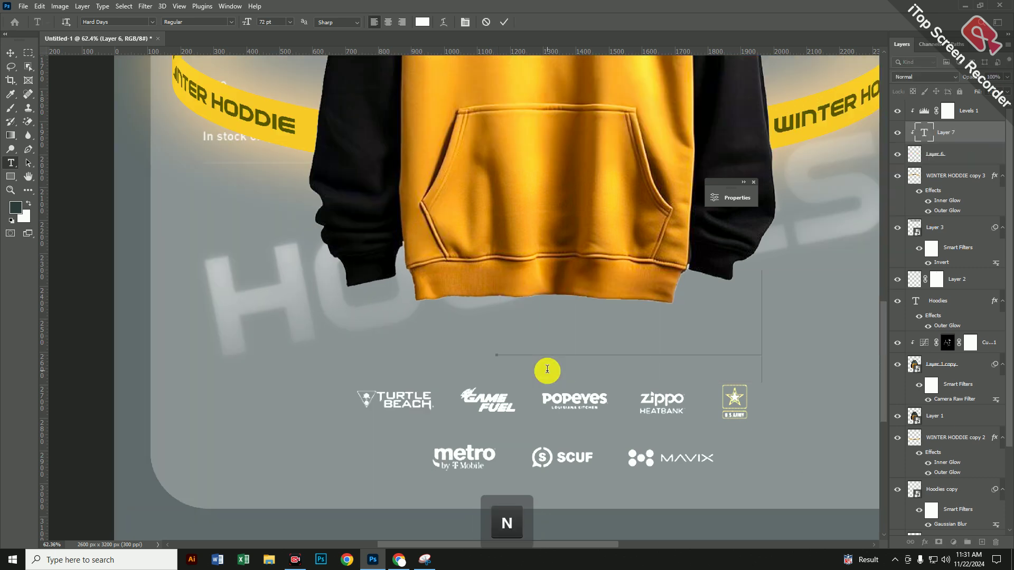
type(" u")
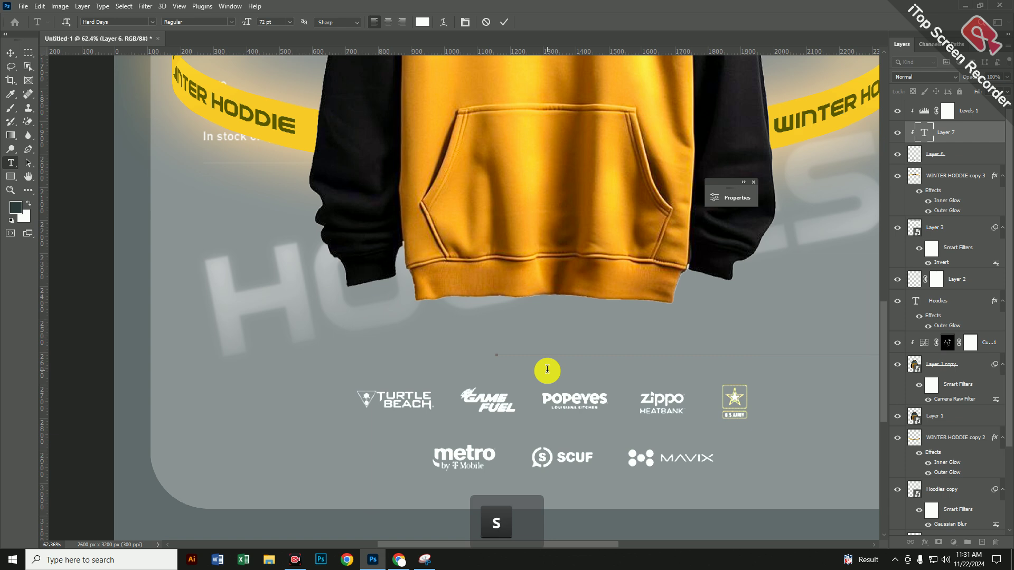
left_click(943, 129)
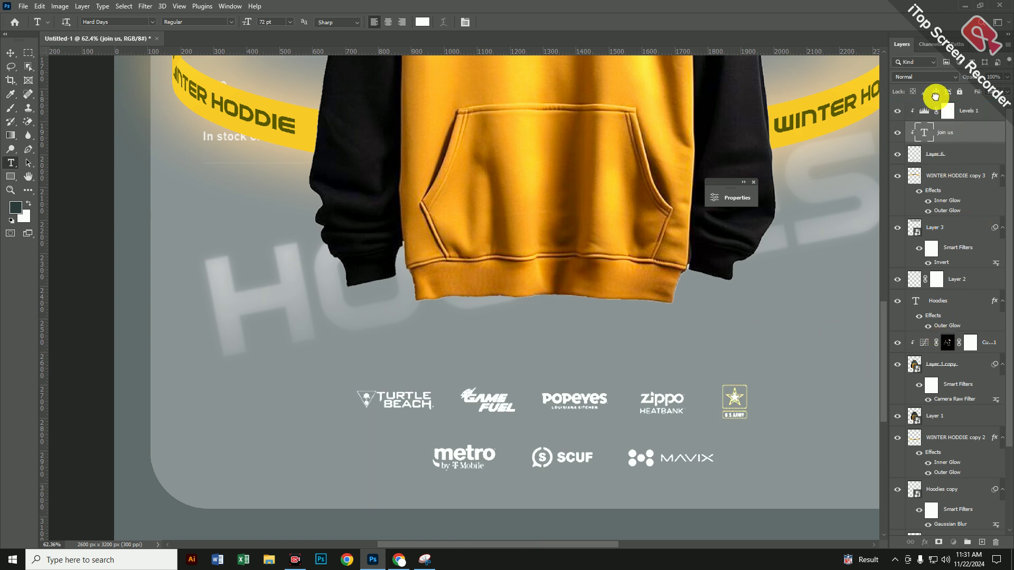
left_click_drag(935, 97, 962, 102)
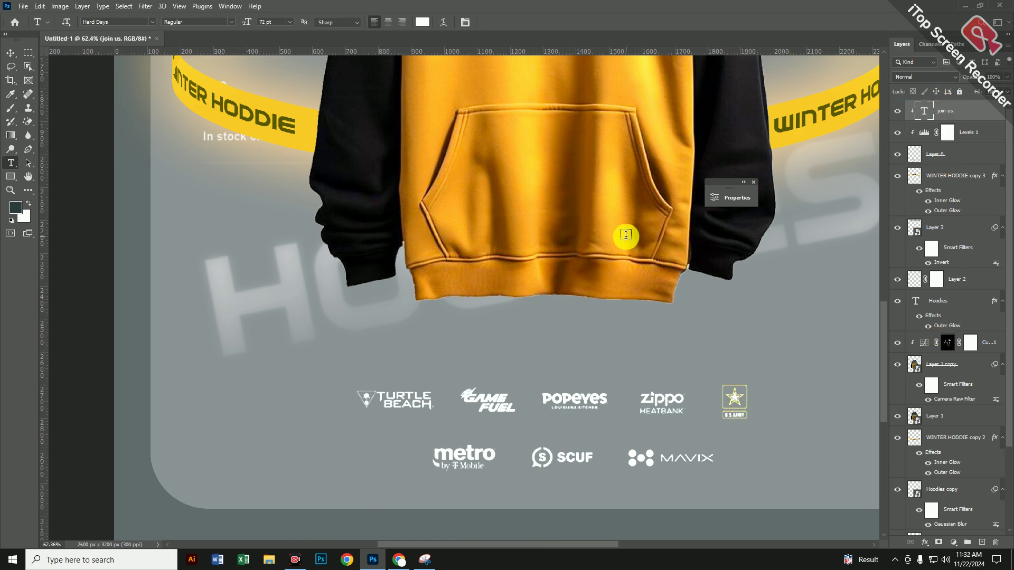
- Delete the clipped "join us" text layer
left_click(516, 337)
key("ctrl+a")
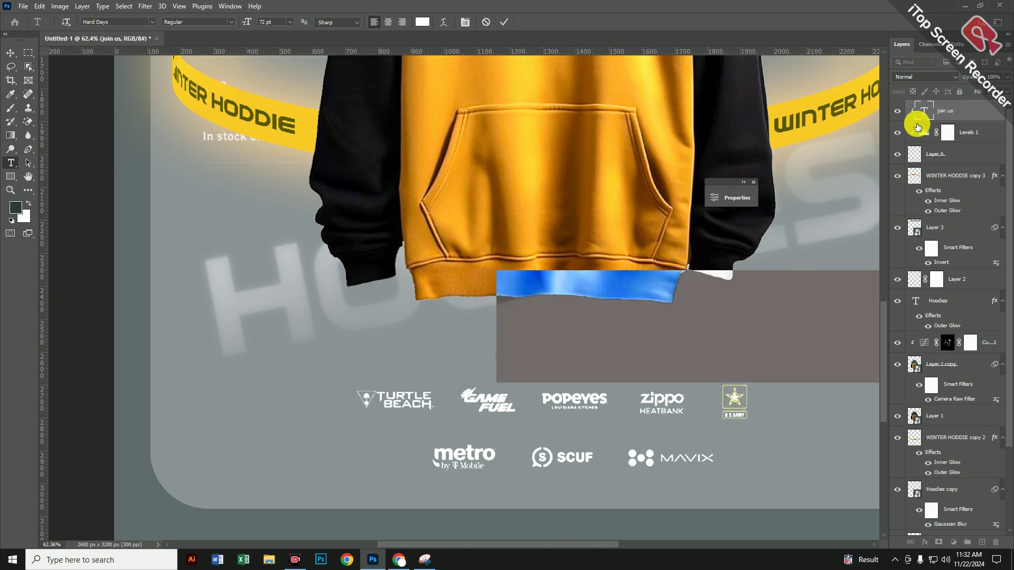
left_click(941, 106)
right_click(946, 109)
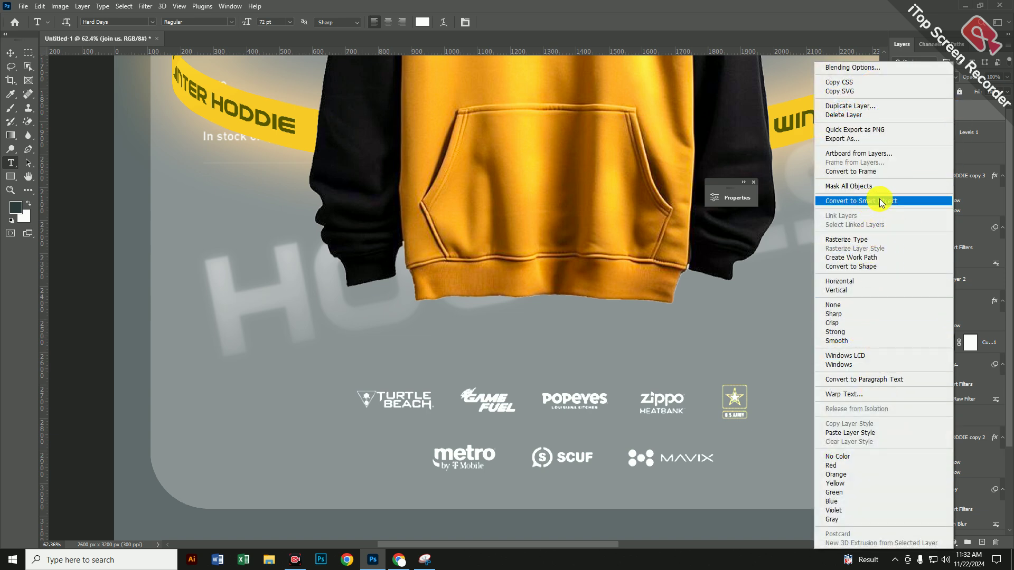
left_click(801, 321)
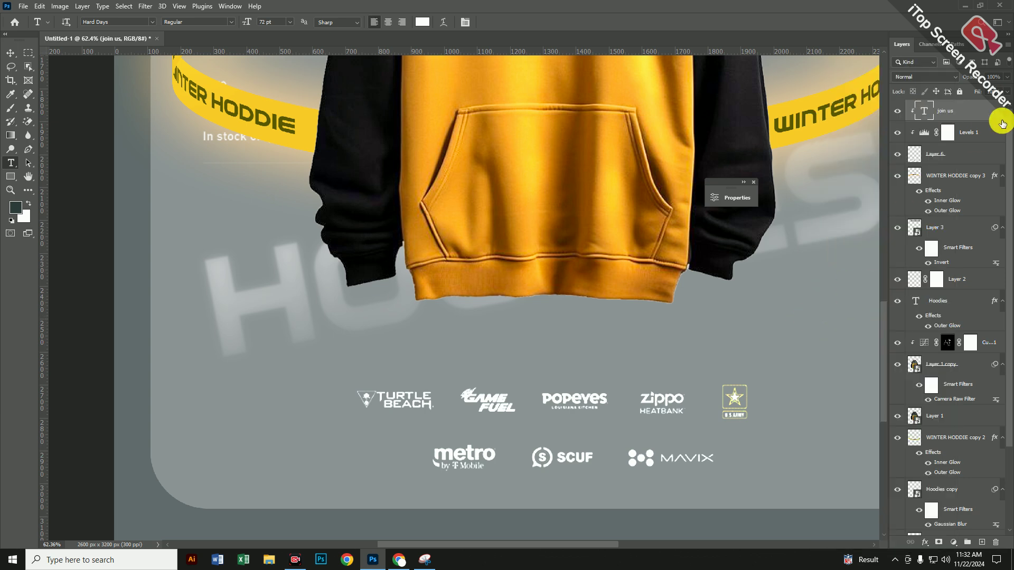
left_click_drag(1002, 123, 996, 542)
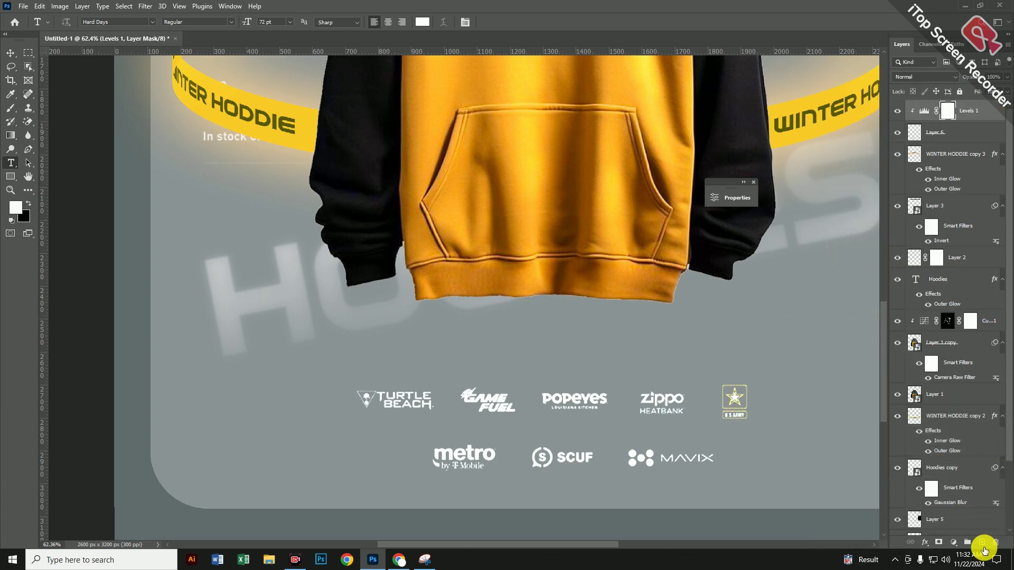
- Add white "JOIN US" text on a new top layer between the hoodie and the logo strip, sized at 18 pt
left_click(984, 546)
left_click(29, 204)
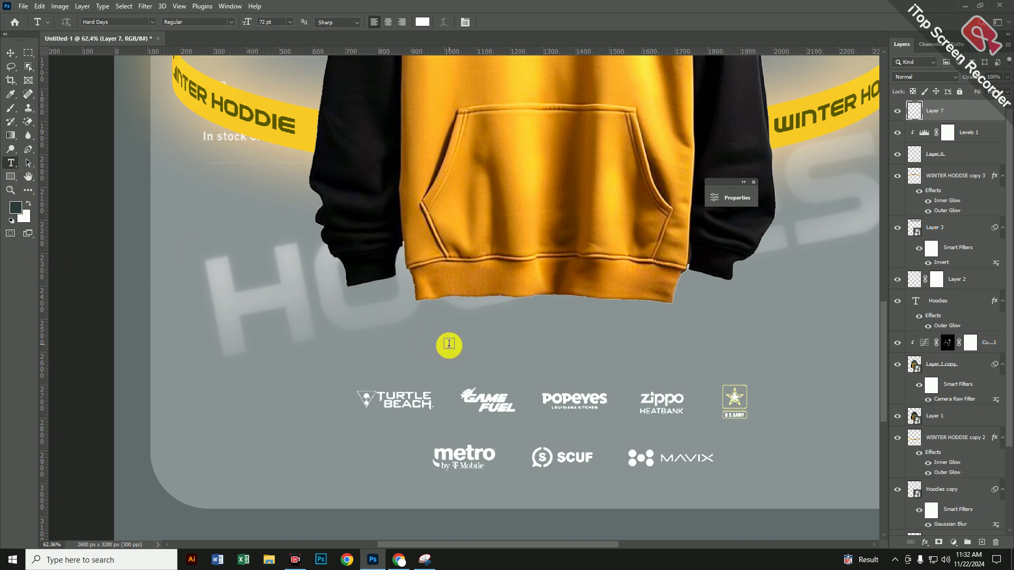
left_click(492, 353)
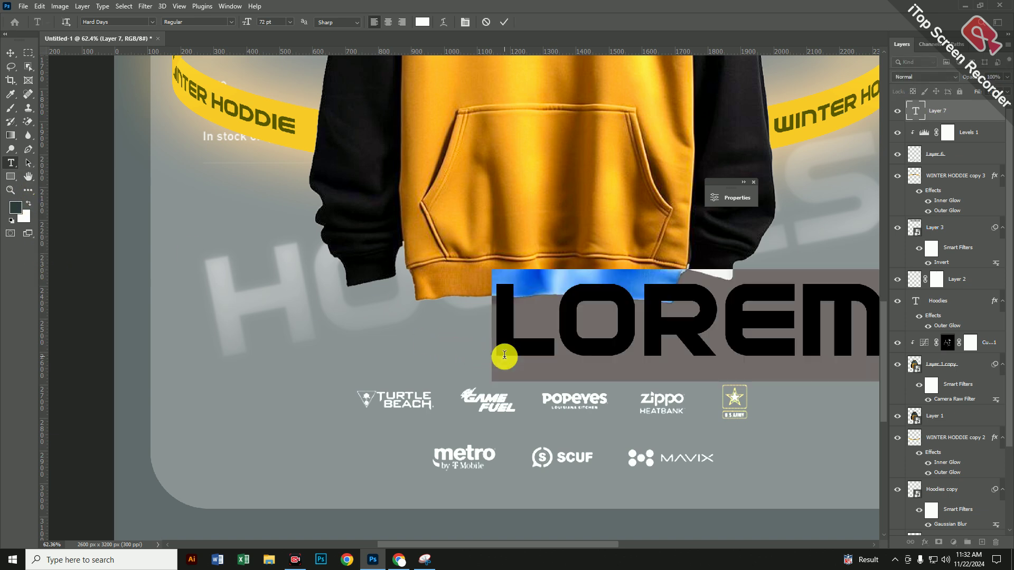
type("JOI")
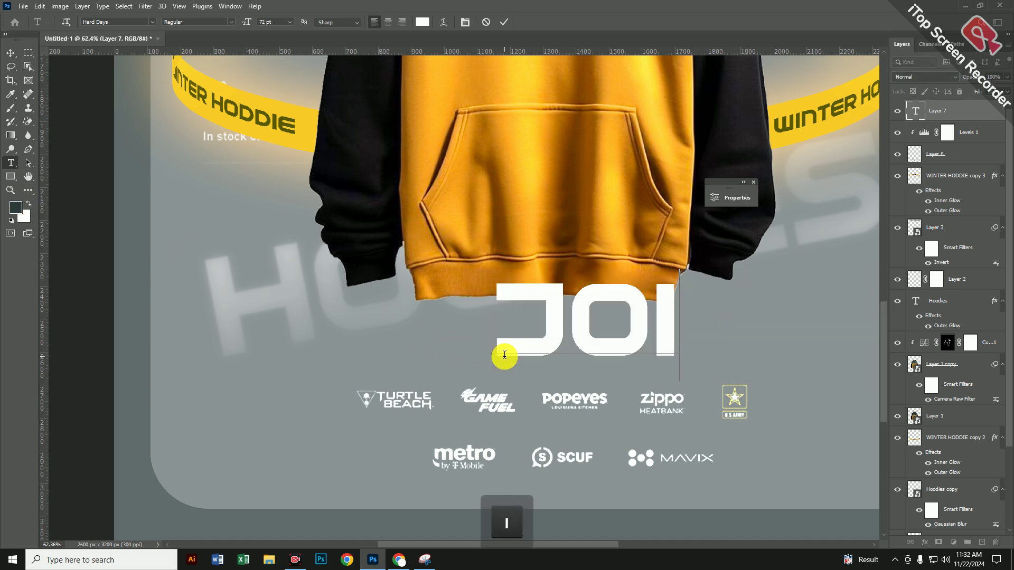
type("N US")
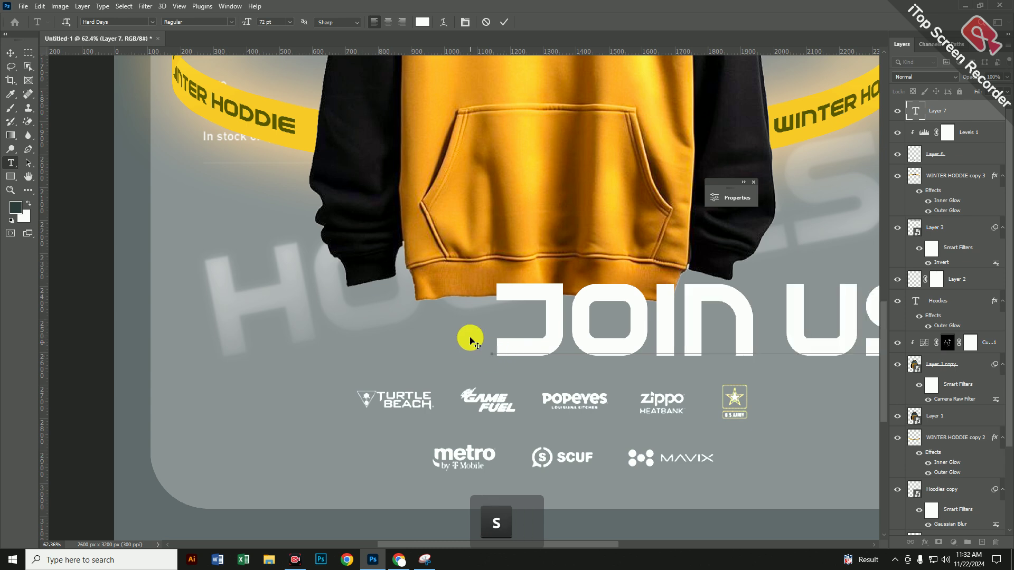
key("ctrl+a")
left_click(294, 23)
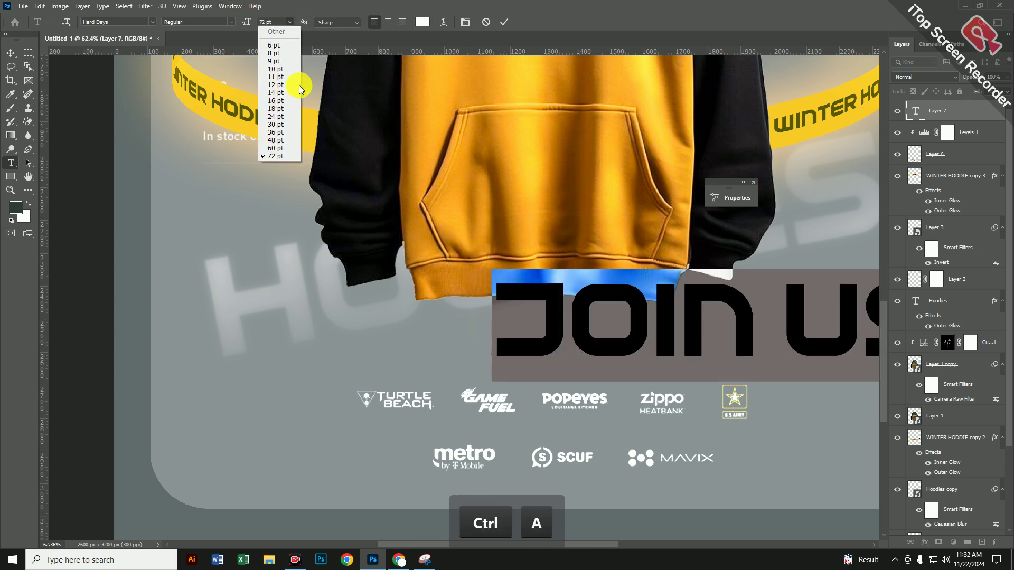
left_click(281, 107)
left_click(10, 53)
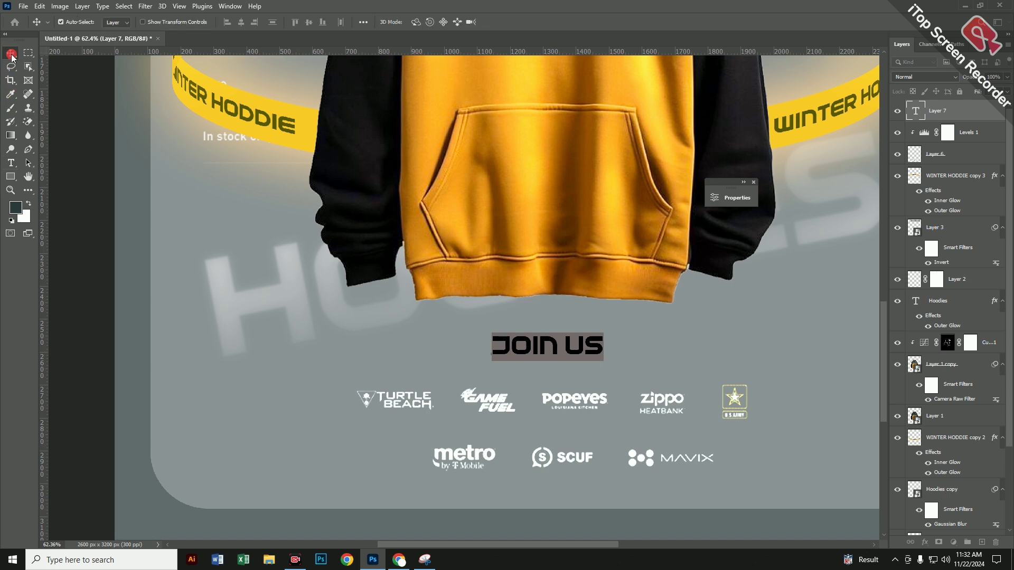
- Move the "JOIN US" text just above the logos and scale it down to about 14.92 pt
left_click_drag(591, 350, 586, 371)
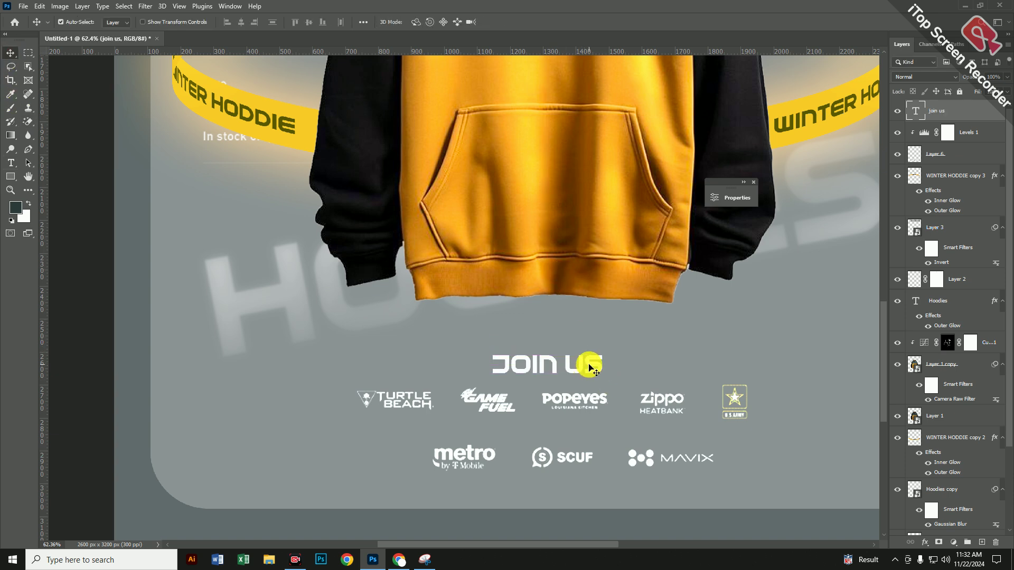
scroll(576, 381, "up", 1, "alt")
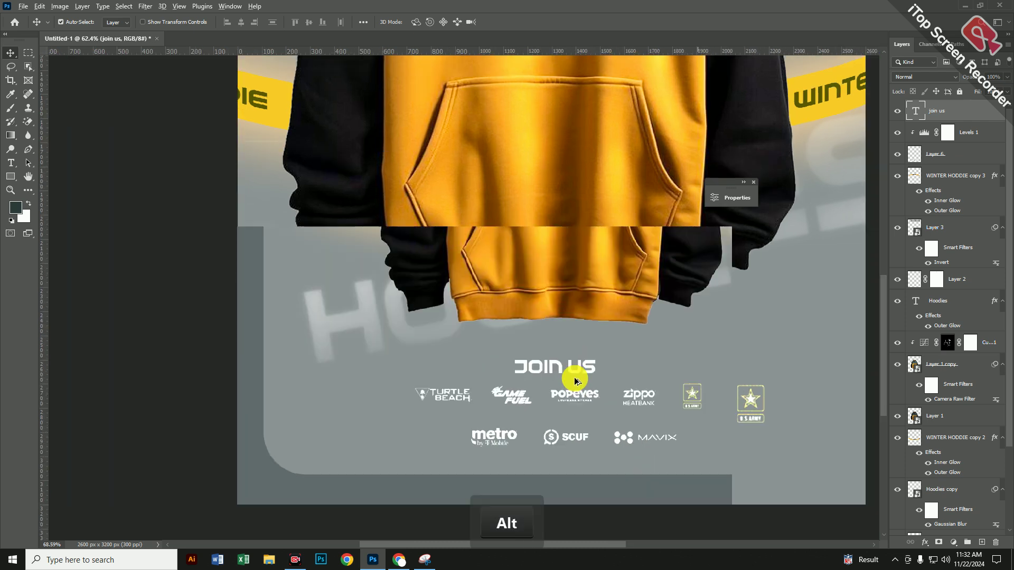
scroll(575, 381, "down", 8, "alt")
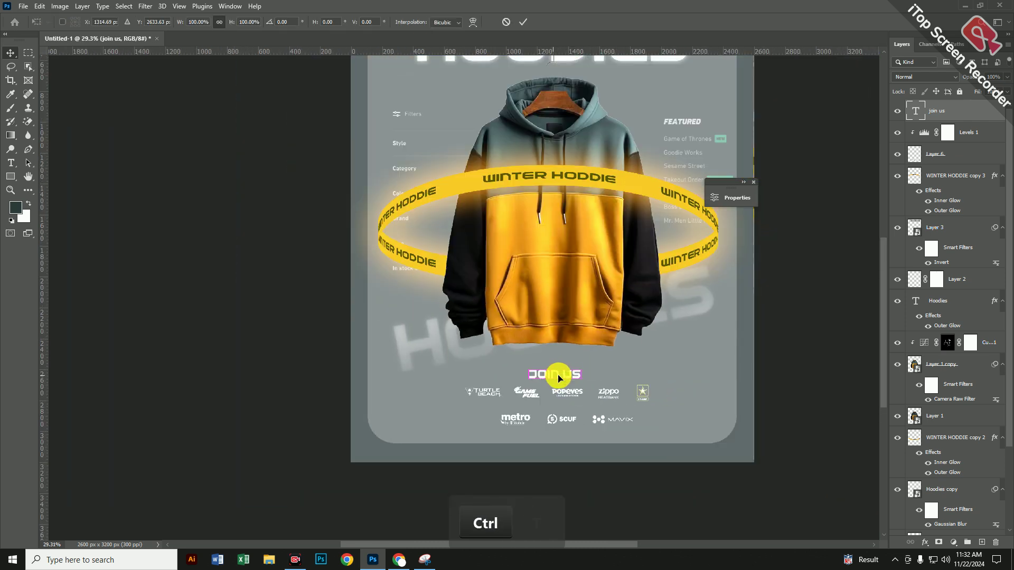
key("ctrl+t")
left_click_drag(580, 375, 572, 379)
key("Return")
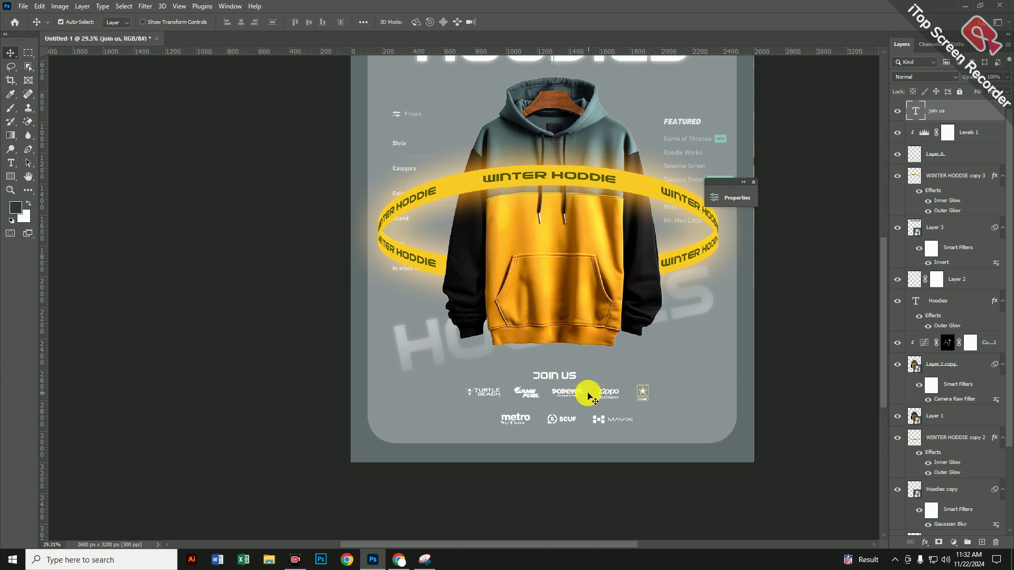
key("ctrl+t")
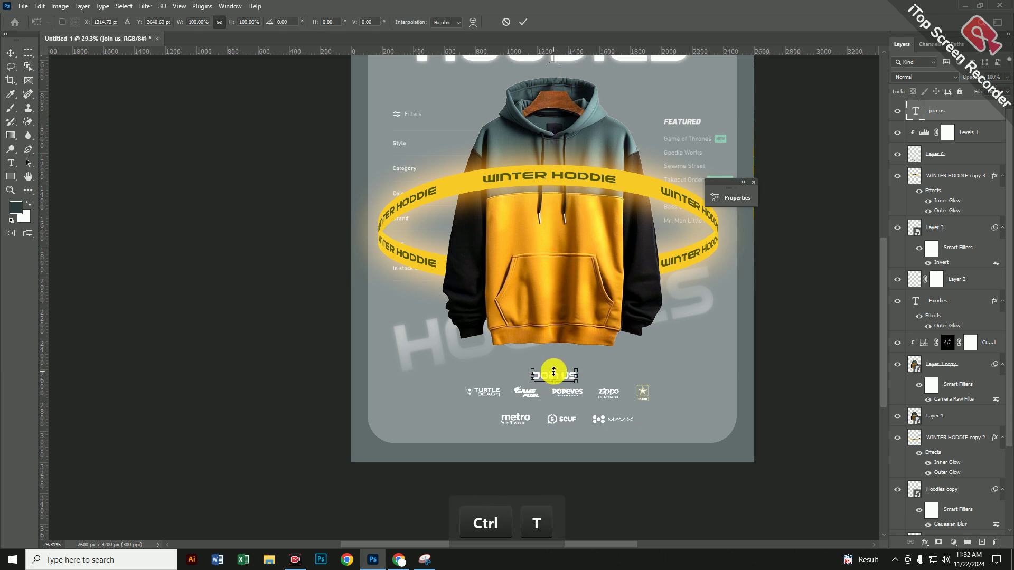
left_click(506, 25)
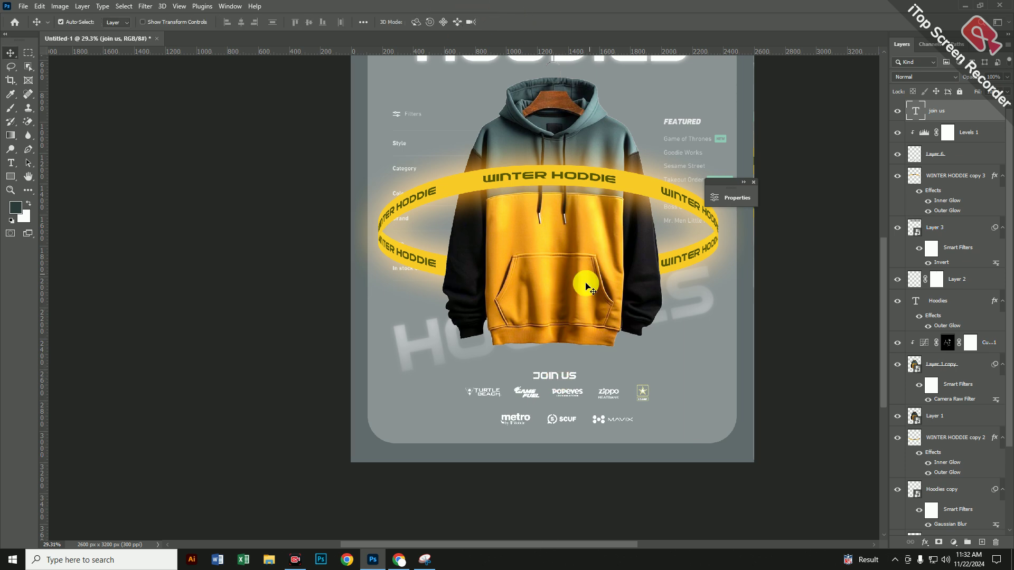
- Set the tracking of the "JOIN US" text to 300
scroll(559, 351, "up", 3, "alt")
double_click(555, 392)
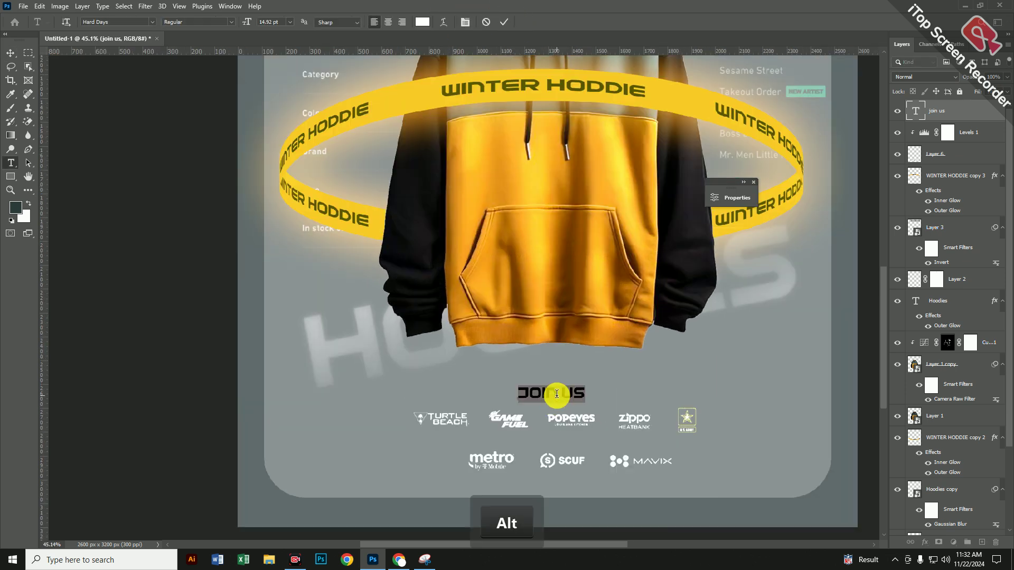
key("ctrl+t")
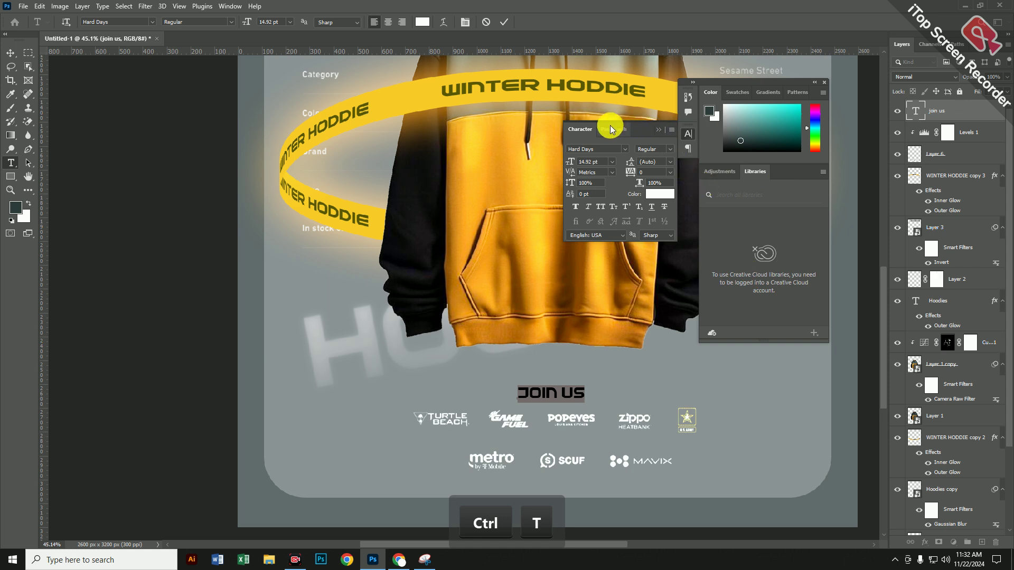
left_click_drag(610, 125, 422, 137)
left_click(823, 81)
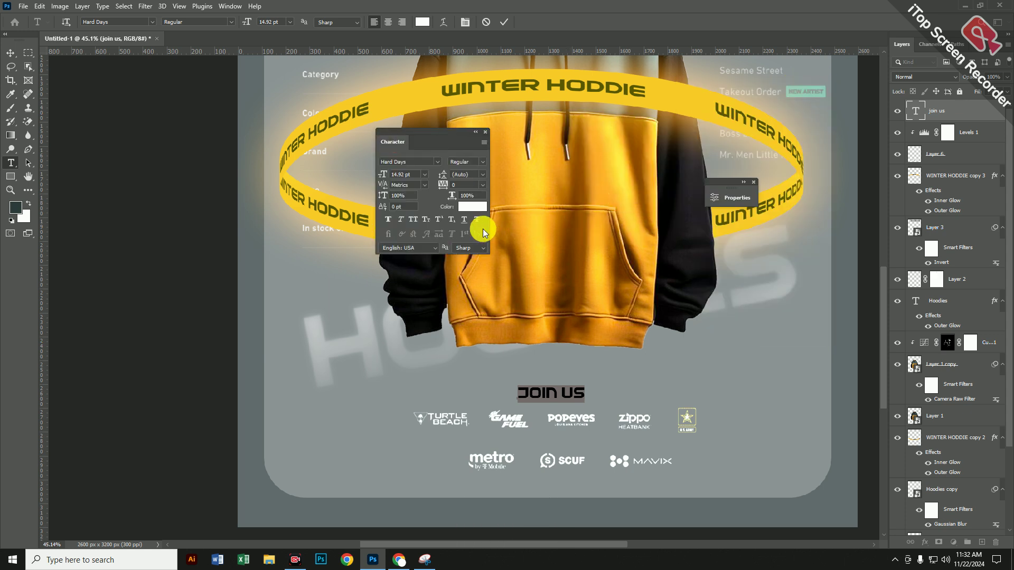
key("Up")
key("Up")
key("Up")
key("Up")
key("Up")
key("Up")
key("Up")
key("Up")
key("Up")
key("Up")
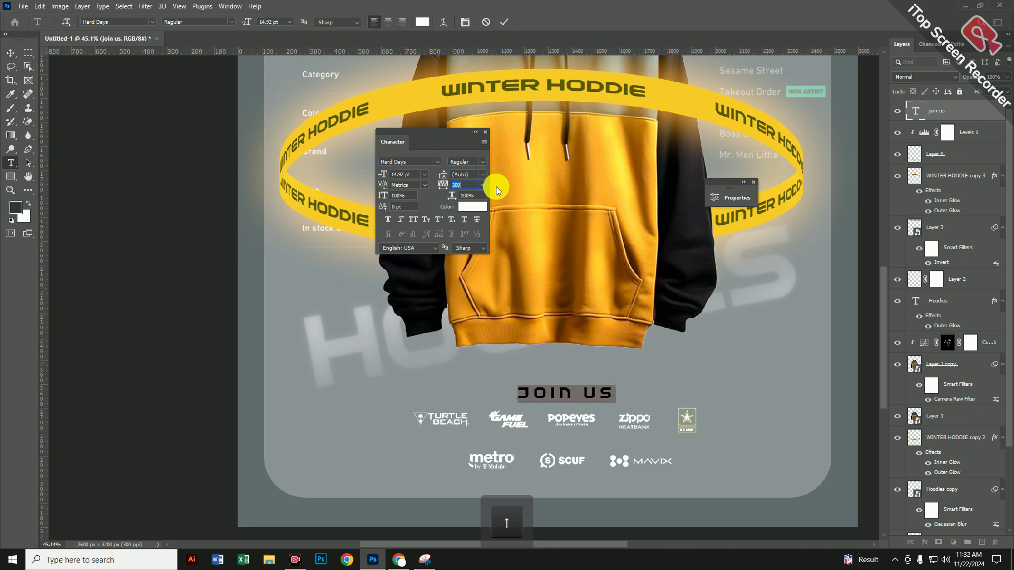
left_click(484, 133)
left_click(11, 53)
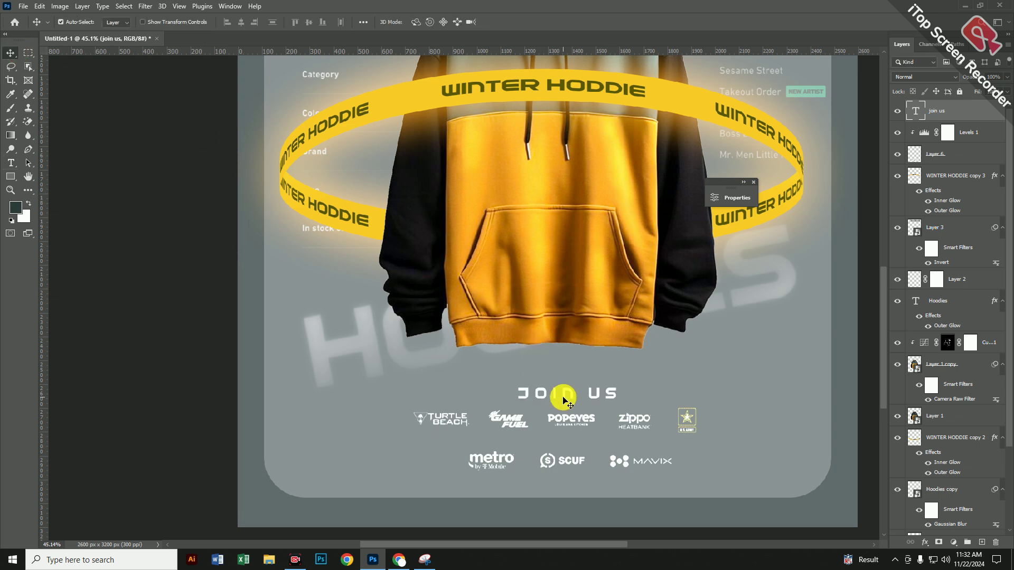
- Inspect the JOIN US heading and sponsor logos up close and within the full poster layout
left_click_drag(571, 395, 570, 397)
scroll(607, 404, "down", 3)
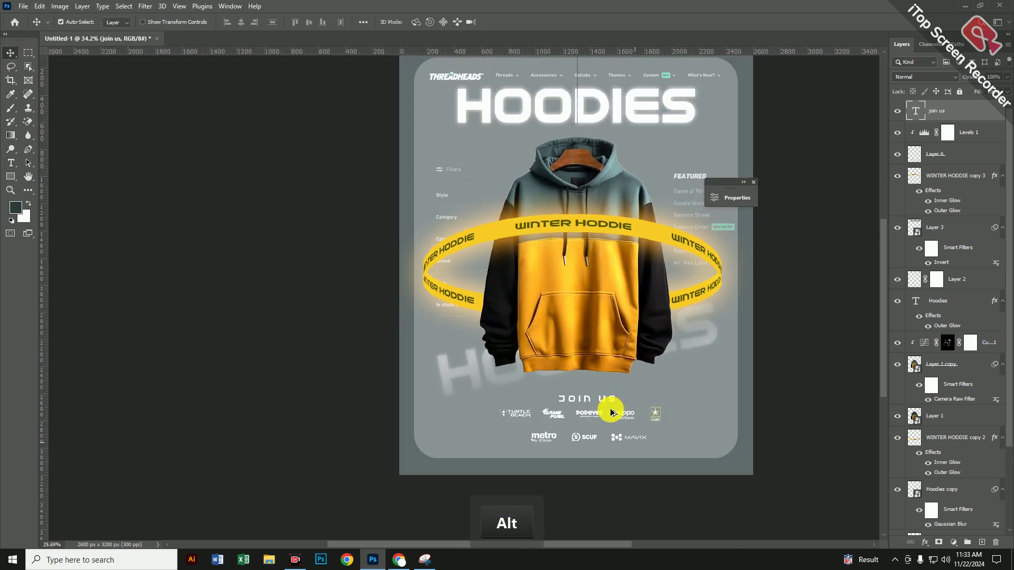
scroll(613, 411, "down", 3)
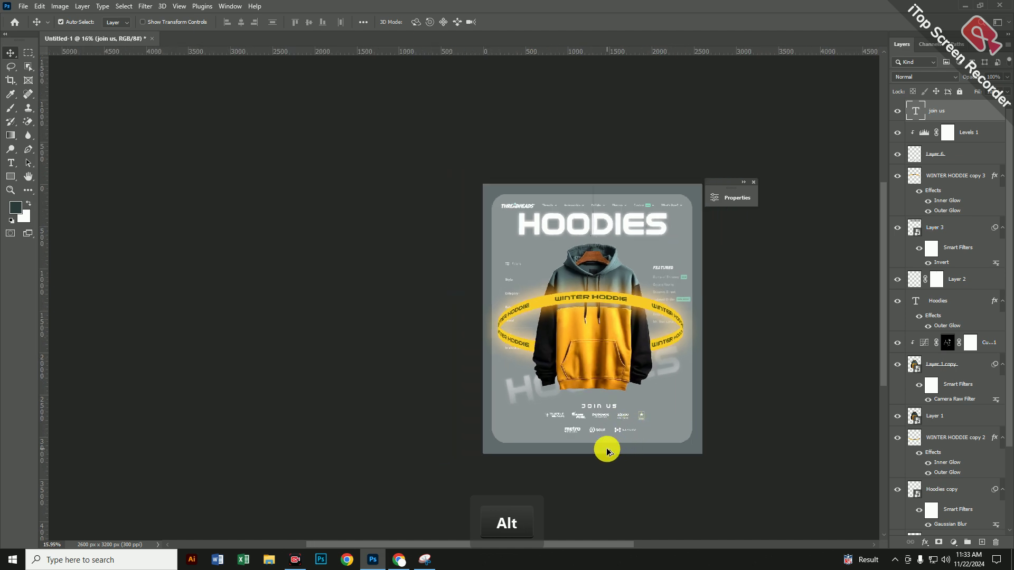
scroll(606, 446, "up", 4)
scroll(607, 441, "up", 4)
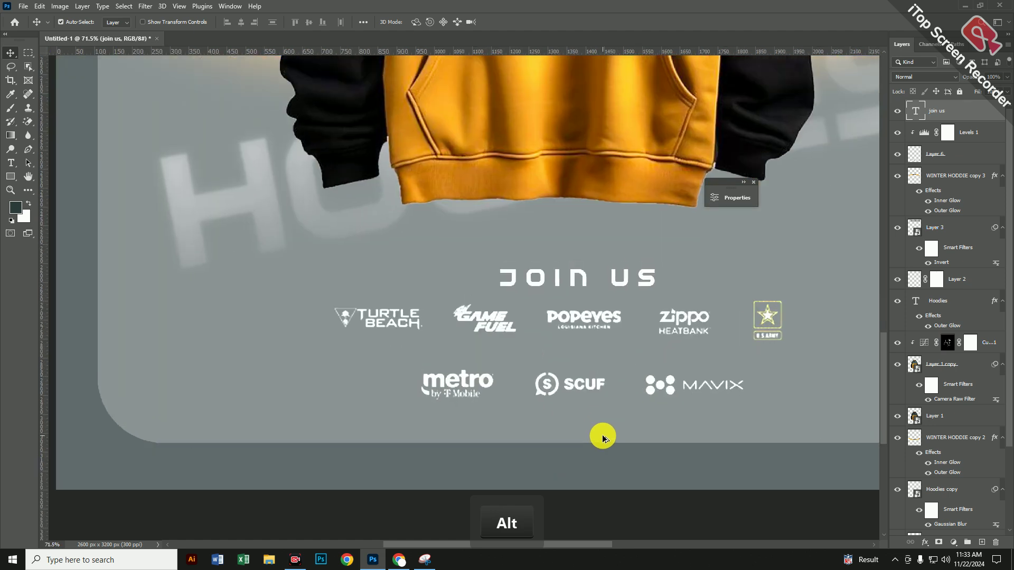
scroll(603, 438, "down", 6)
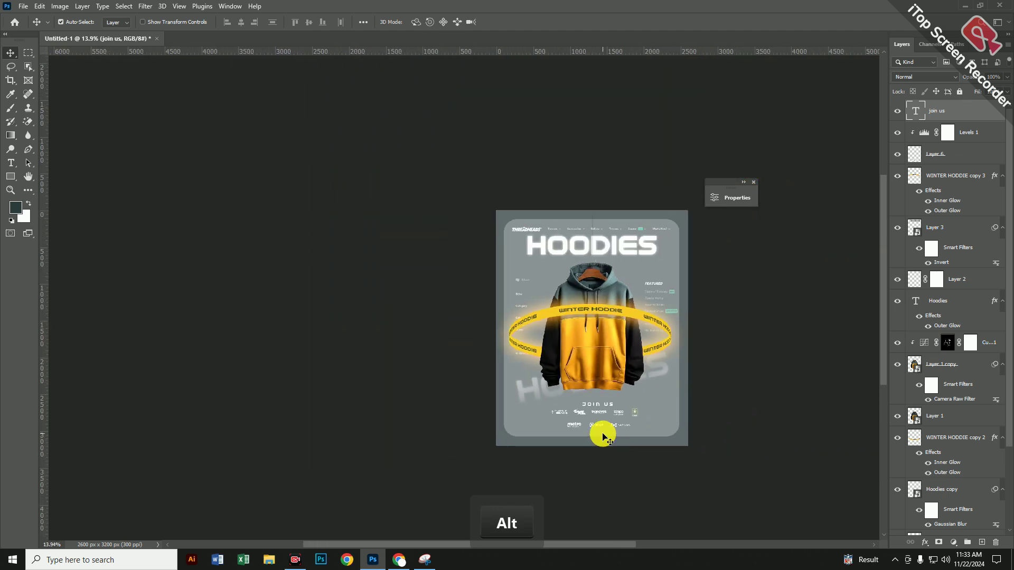
key("ctrl+0")
scroll(603, 436, "down", 3)
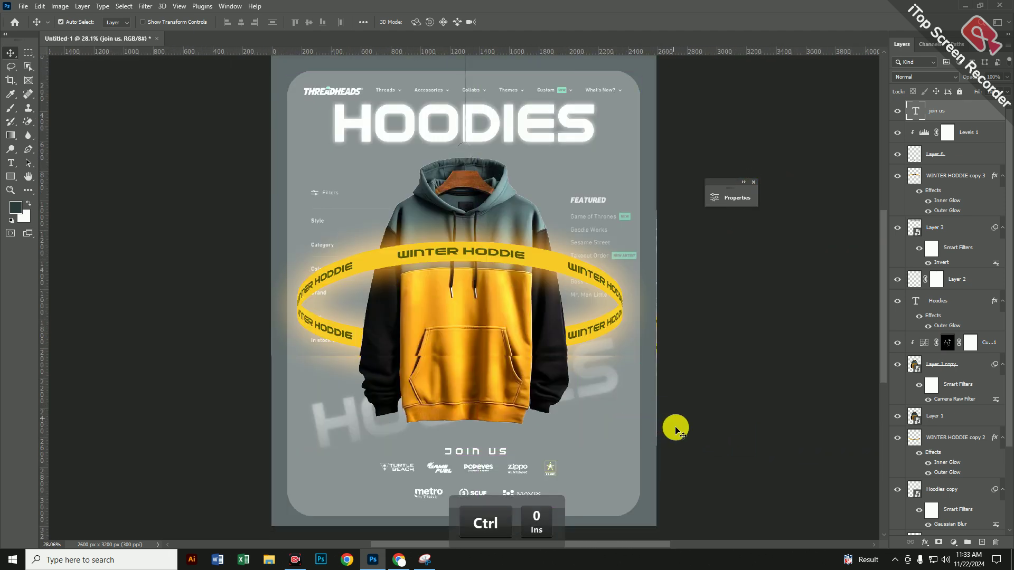
scroll(654, 401, "up", 1)
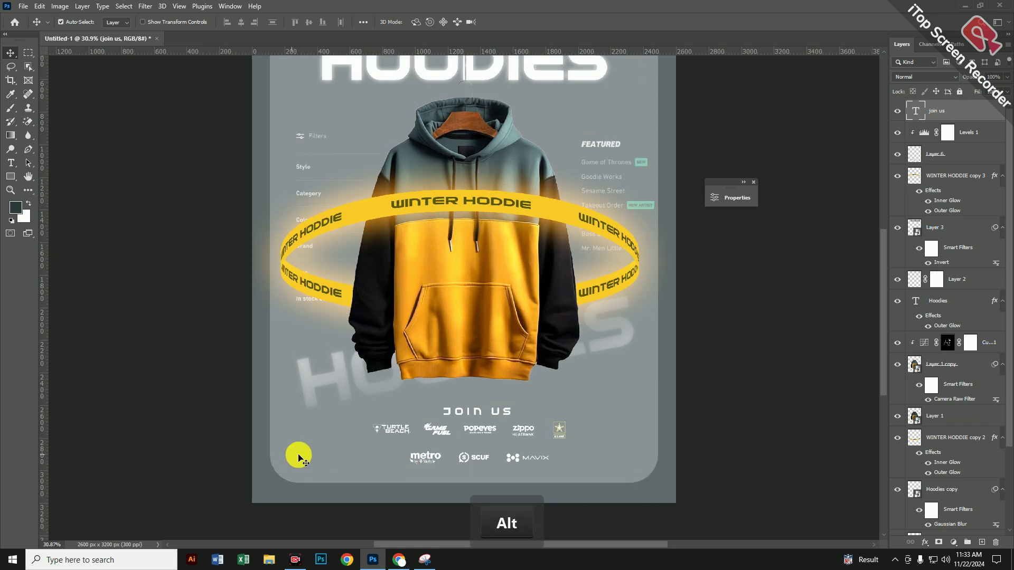
- Switch to Chrome and run a Google image search for "fb insta linkdin logo" in a new tab
left_click(398, 562)
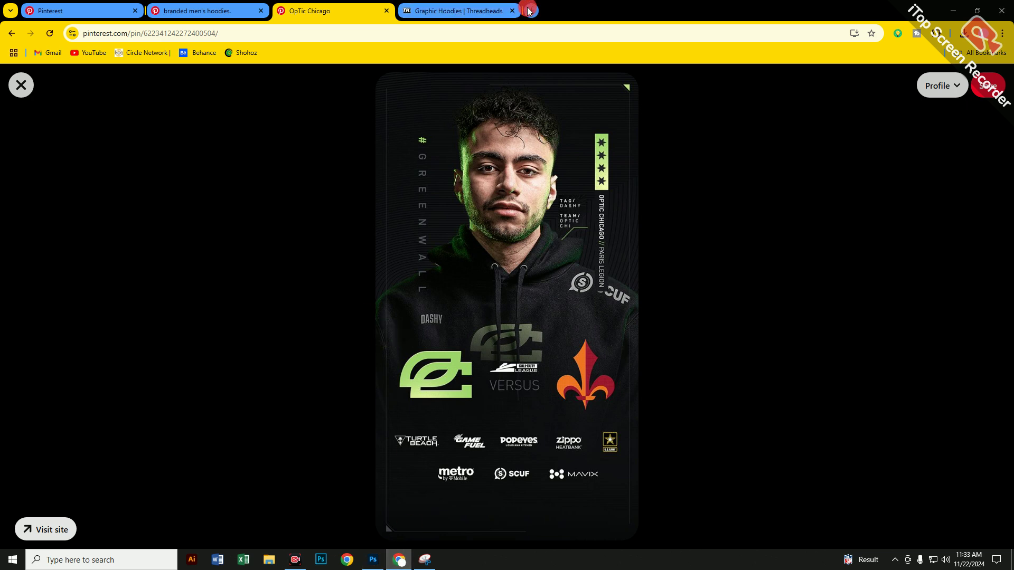
key("ctrl+t")
left_click(489, 212)
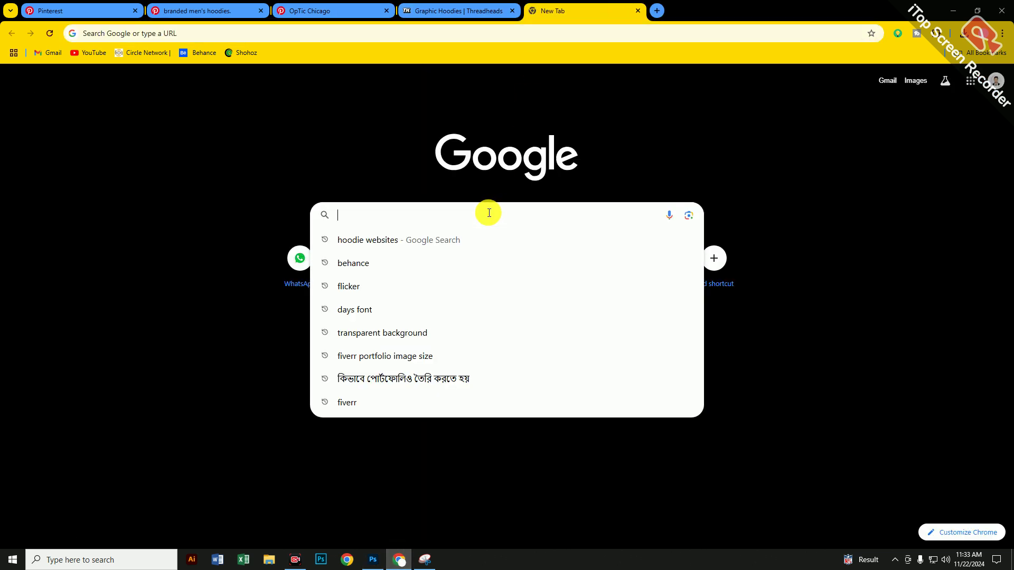
type("fb ")
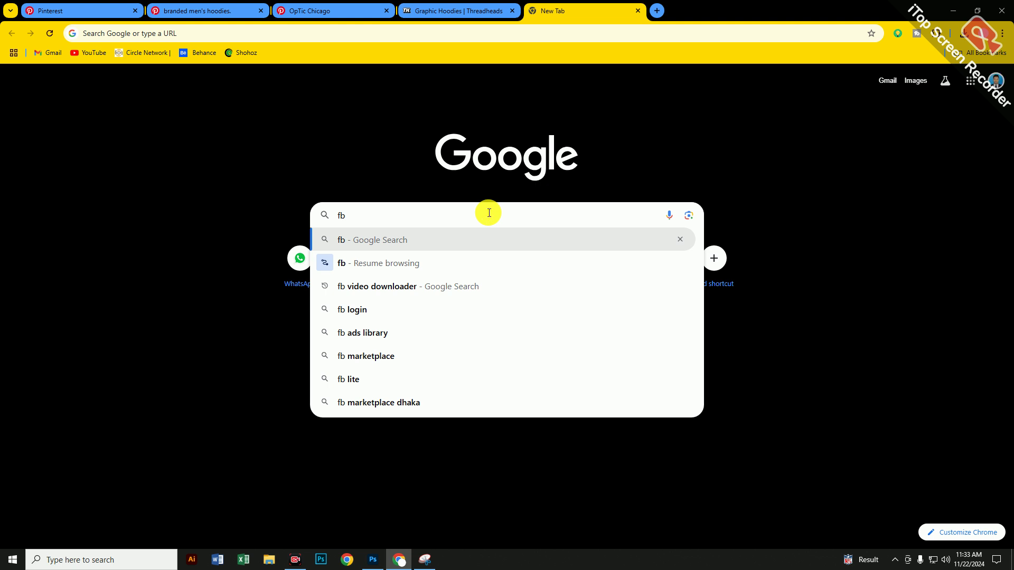
type("insta ")
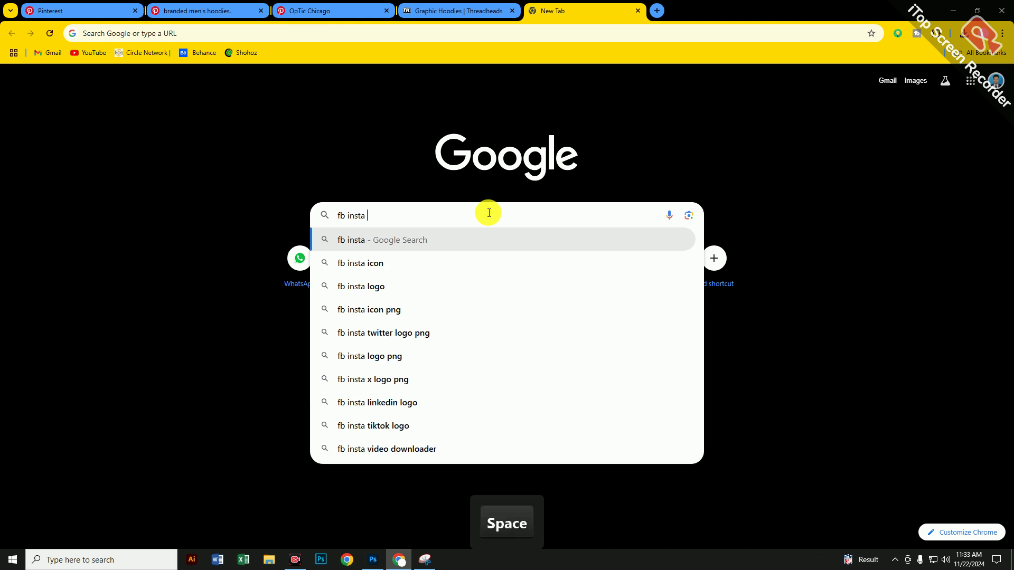
type("li")
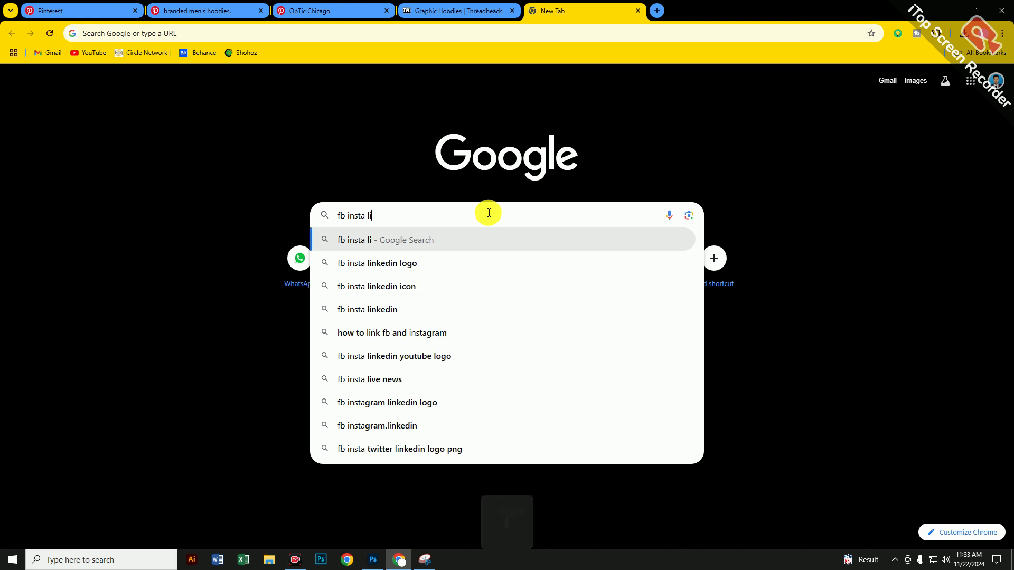
type("nkdin logo")
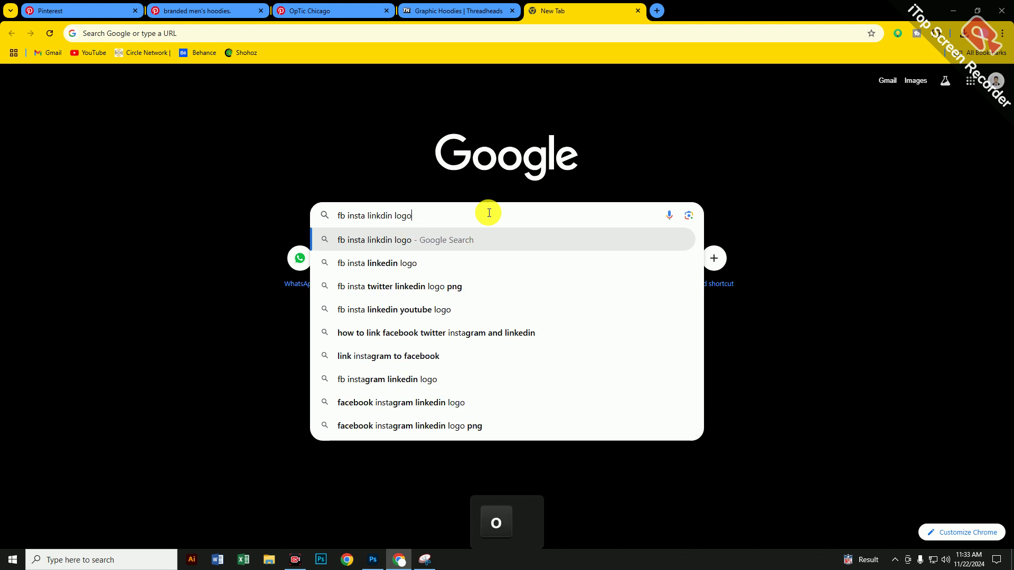
key("Return")
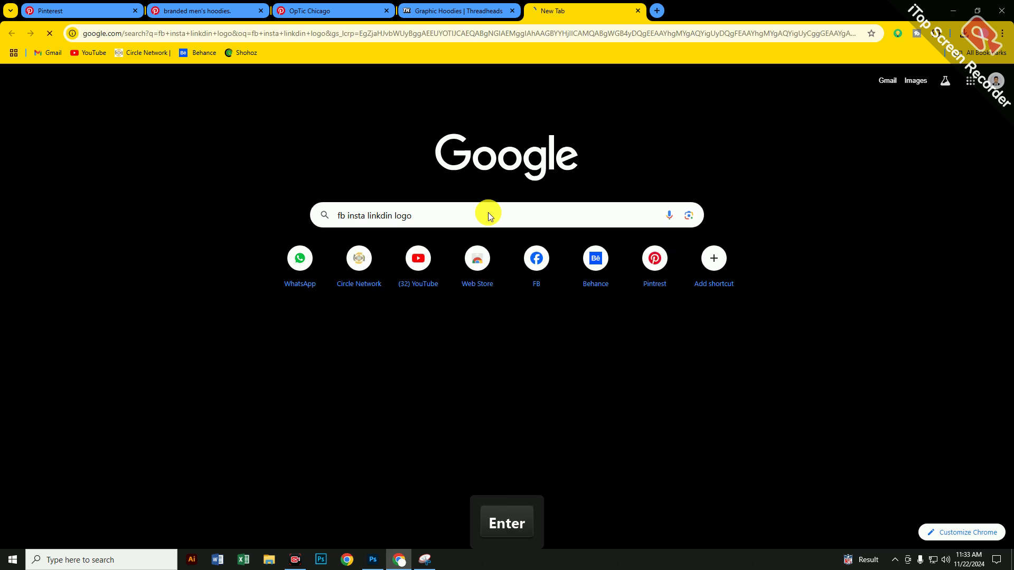
left_click(147, 123)
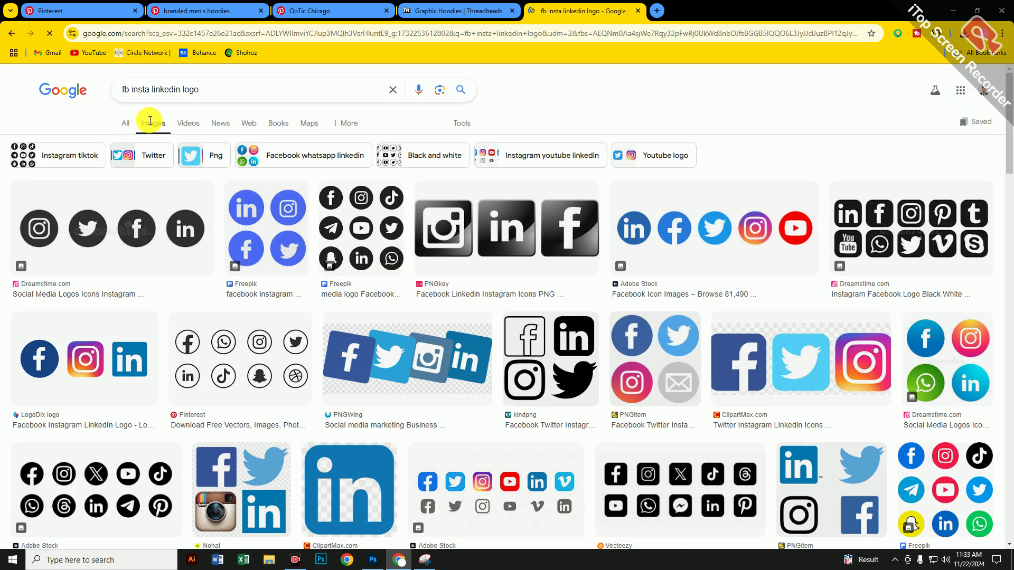
- Copy the Adobe Stock image with the row of five round LinkedIn, Facebook, Twitter, Instagram and YouTube icons
scroll(682, 264, "down", 2)
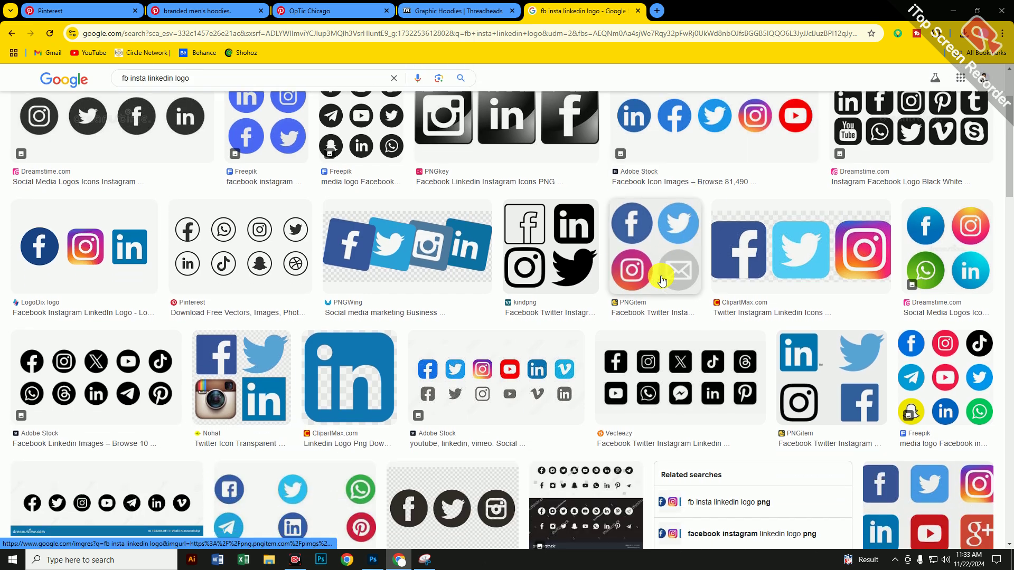
scroll(667, 280, "down", 6)
scroll(701, 252, "up", 8)
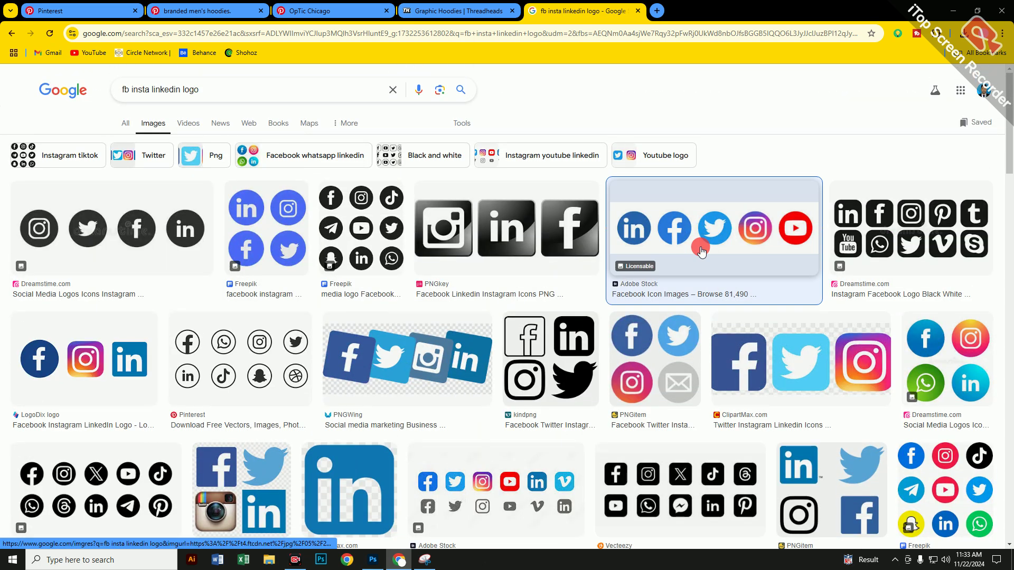
left_click(702, 252)
right_click(788, 256)
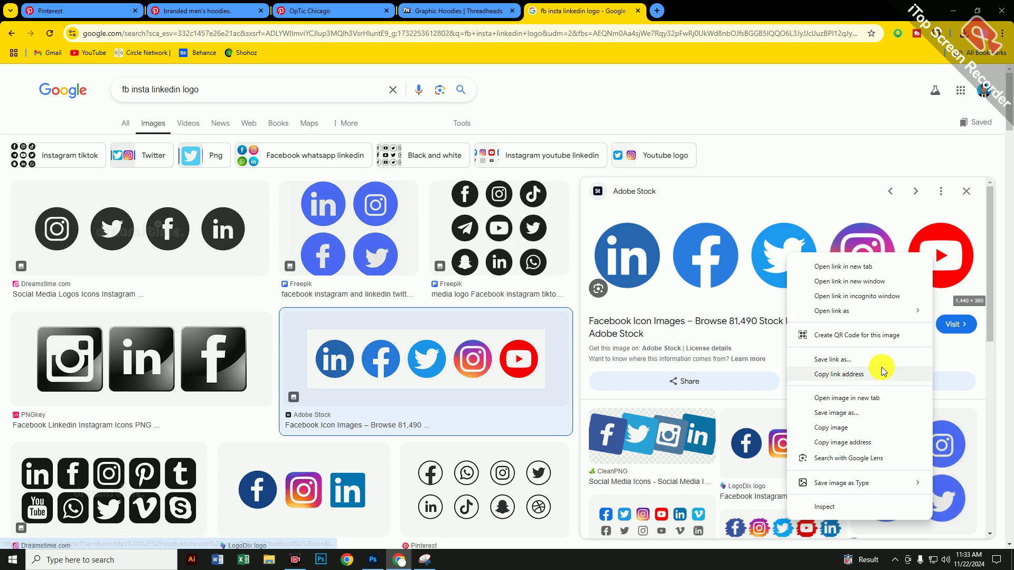
left_click(832, 427)
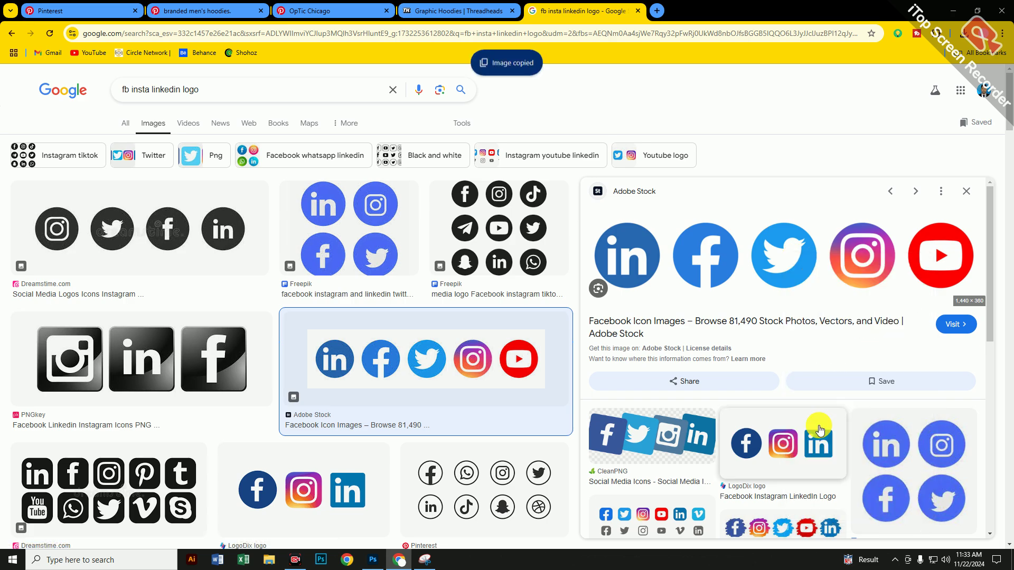
- Paste the social icons image into the Photoshop poster and set its layer's blend mode to Divide
left_click(376, 563)
key("ctrl+v")
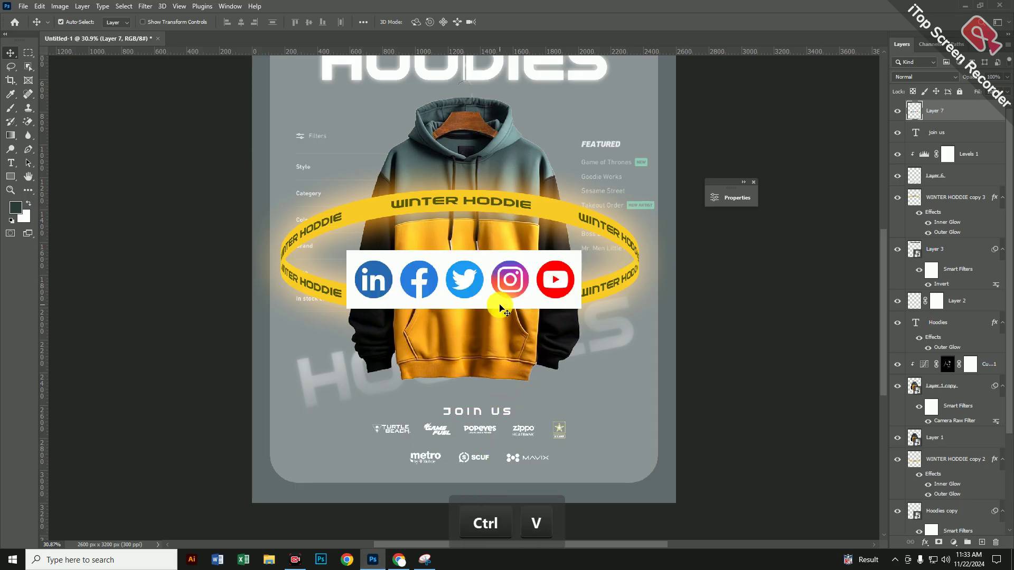
left_click(905, 76)
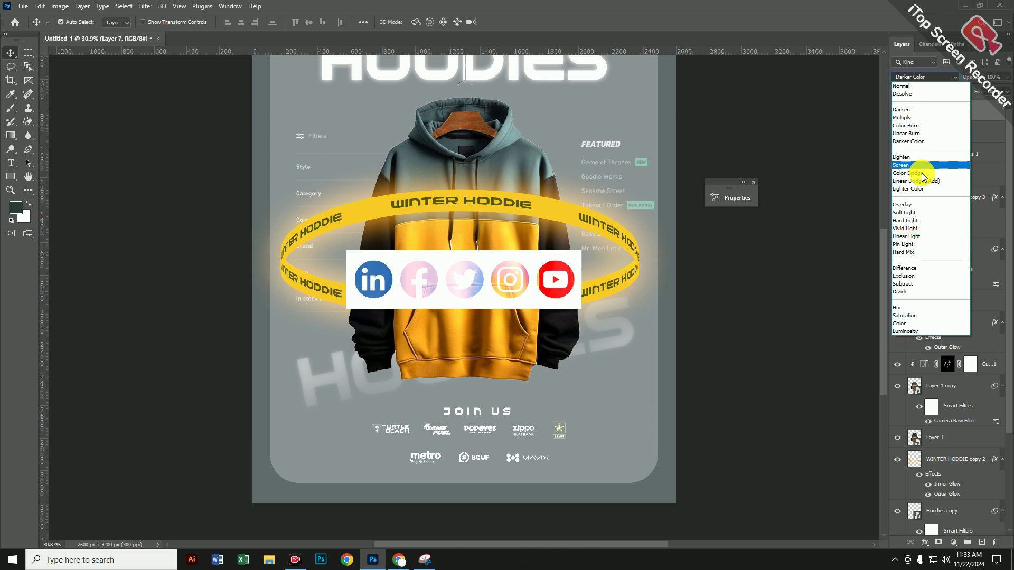
left_click(917, 292)
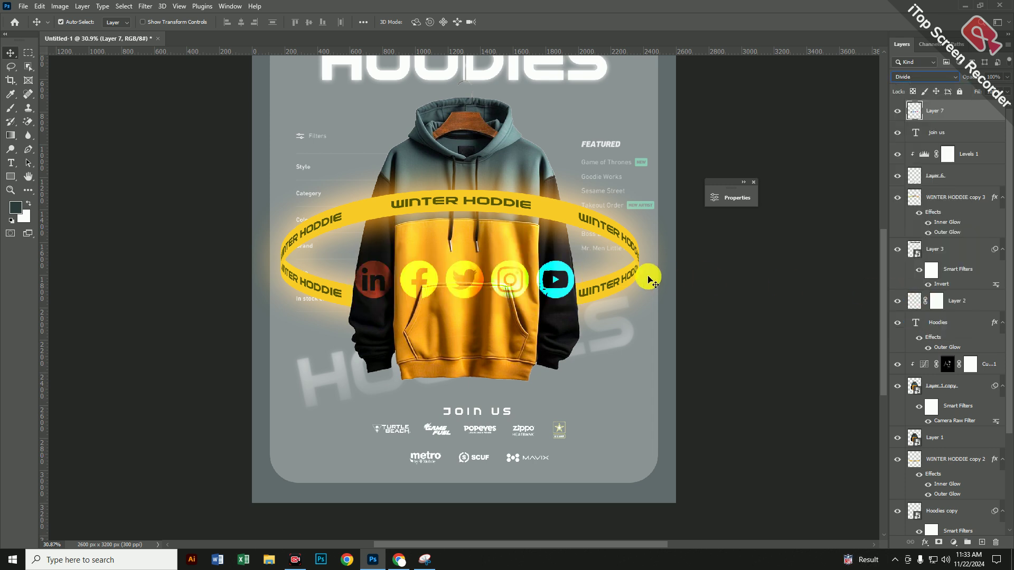
- Scale down the social icon row and place it in the panel's lower-left corner, level with the second logo row
key("ctrl")
key("ctrl+t")
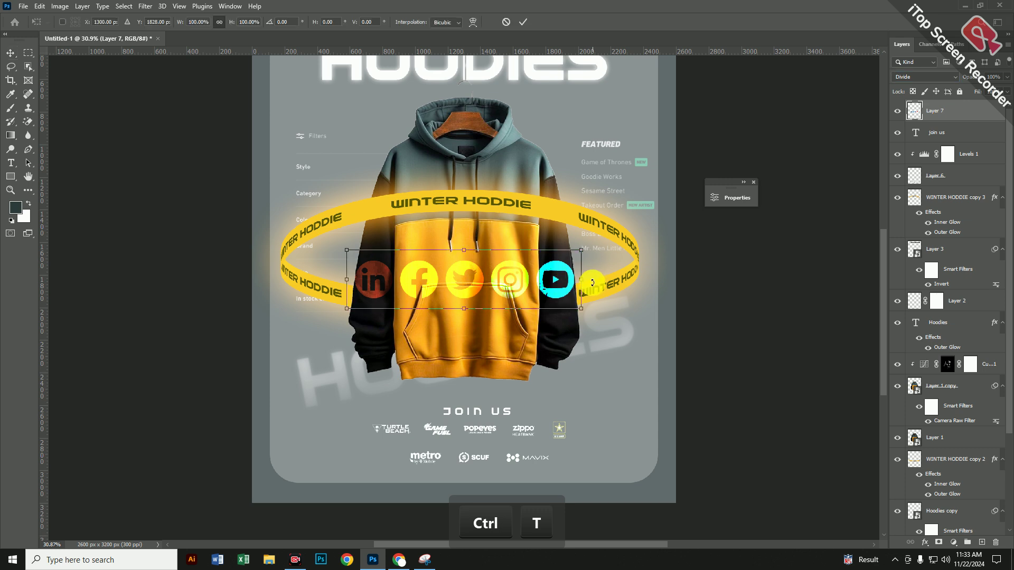
left_click_drag(572, 280, 349, 459)
key("alt")
scroll(355, 462, "up", 4)
key("Return")
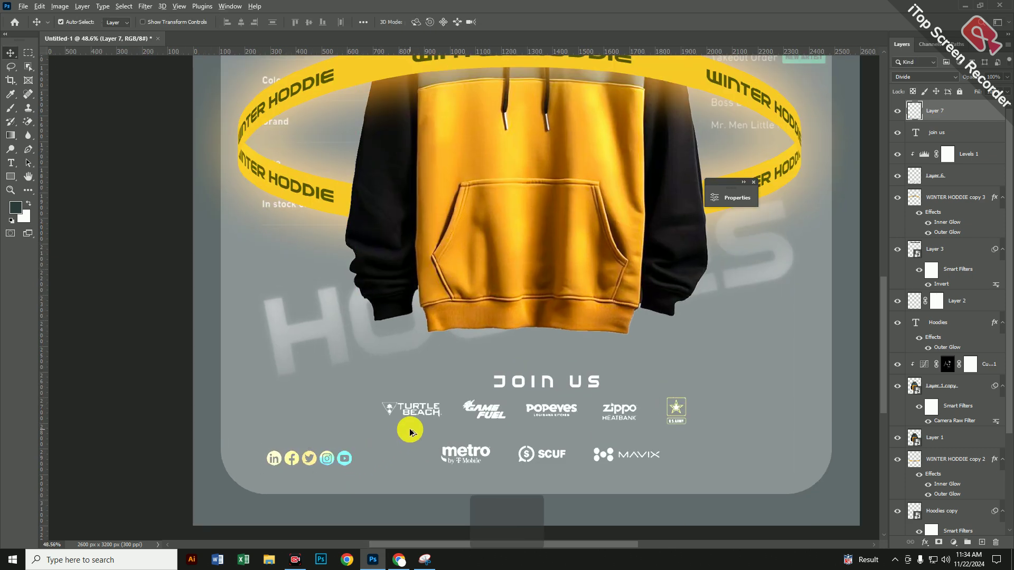
key("ctrl+0")
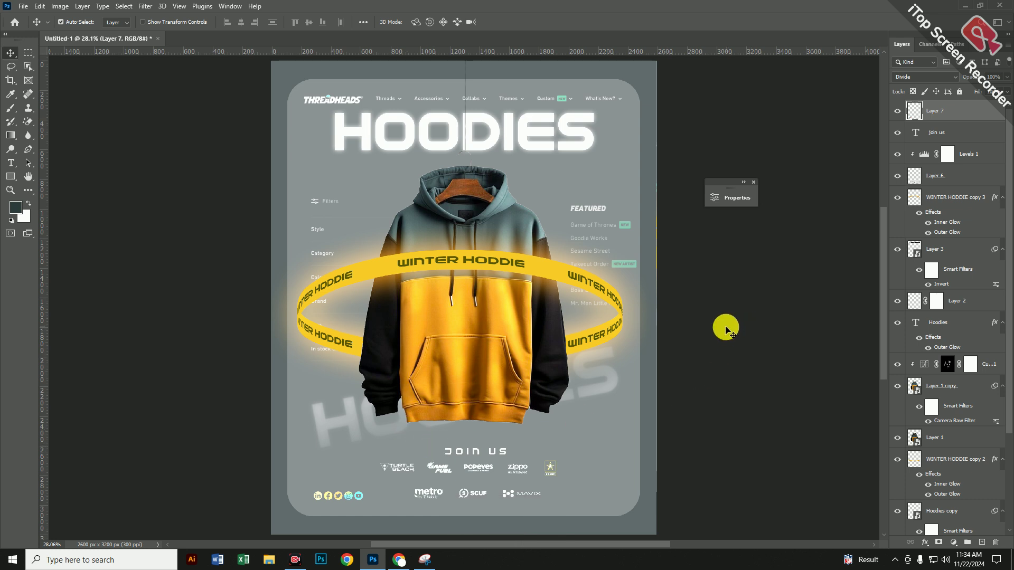
scroll(611, 335, "up", 1, "alt")
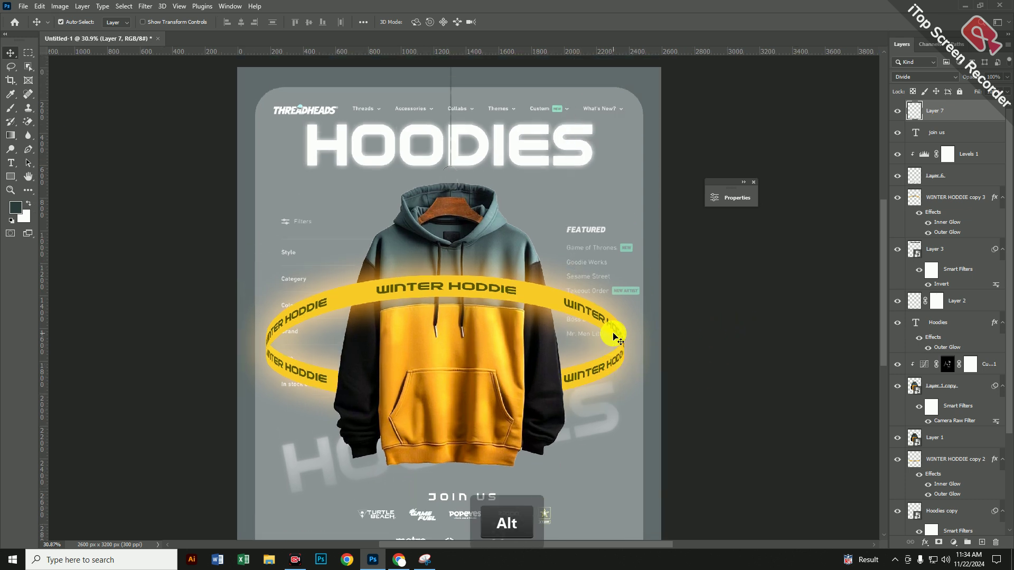
scroll(615, 338, "down", 1)
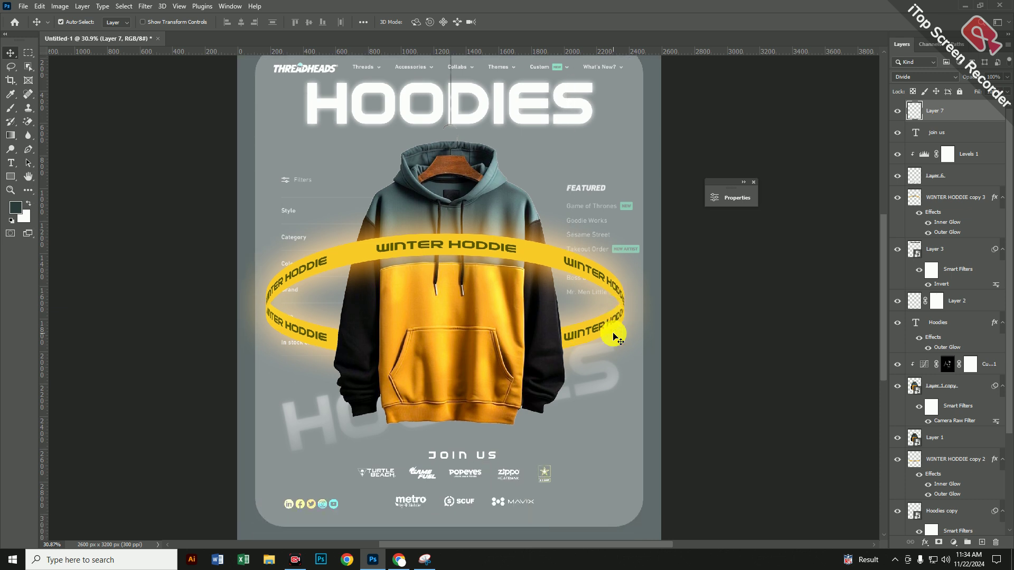
- Change the background Color Fill 1 layer's colour to black (000000)
left_click(545, 261)
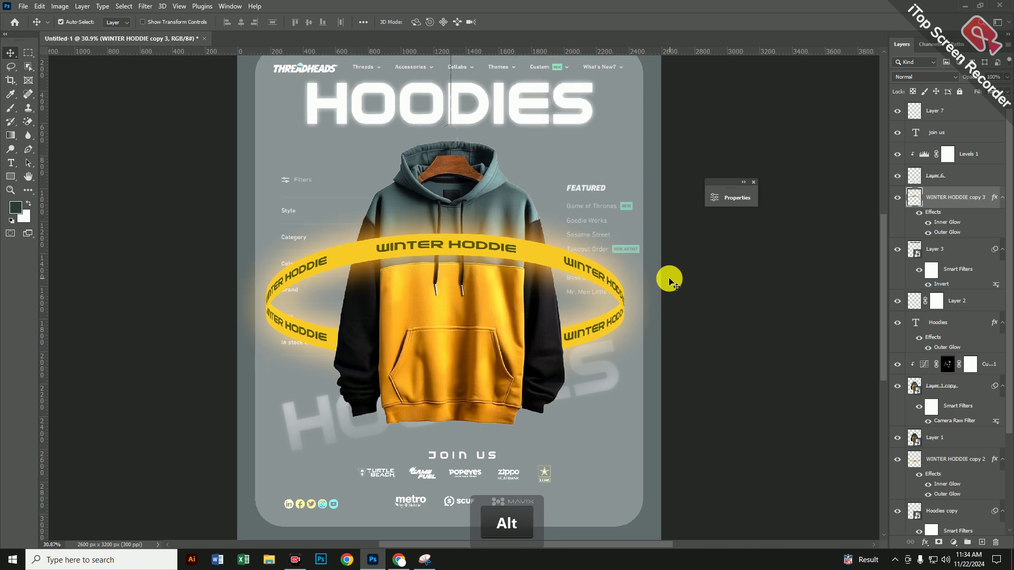
left_click(654, 275, "alt")
scroll(973, 475, "down", 3)
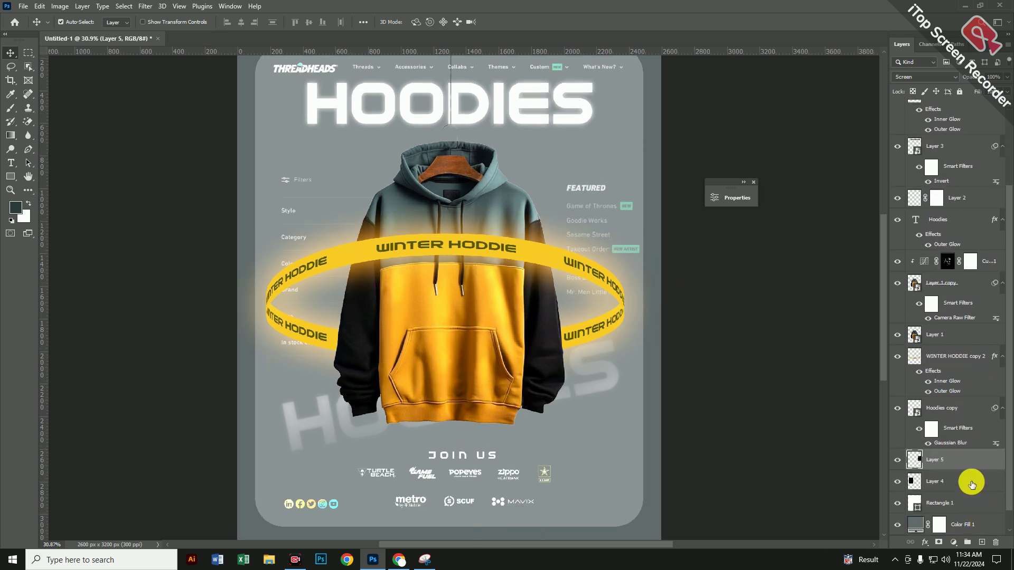
double_click(915, 501)
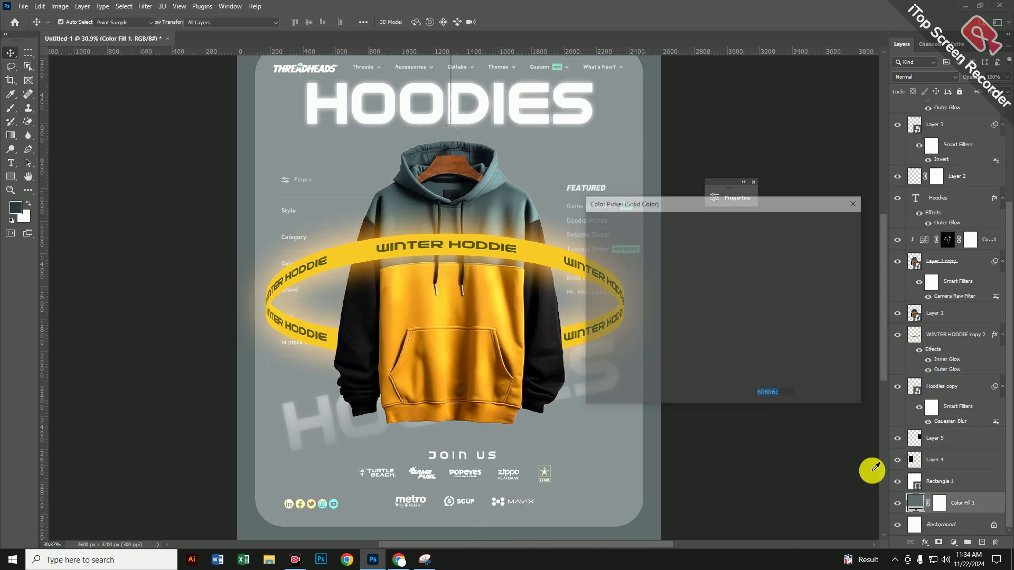
left_click(608, 250)
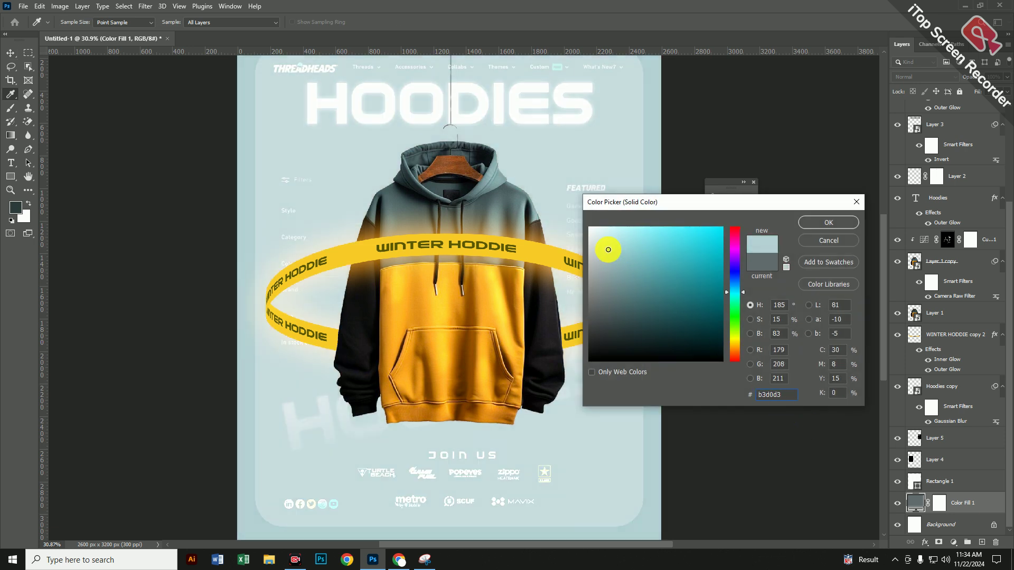
mouse_move(608, 250)
left_mouse_down()
mouse_move(597, 252)
mouse_move(618, 354)
mouse_move(634, 362)
left_mouse_up()
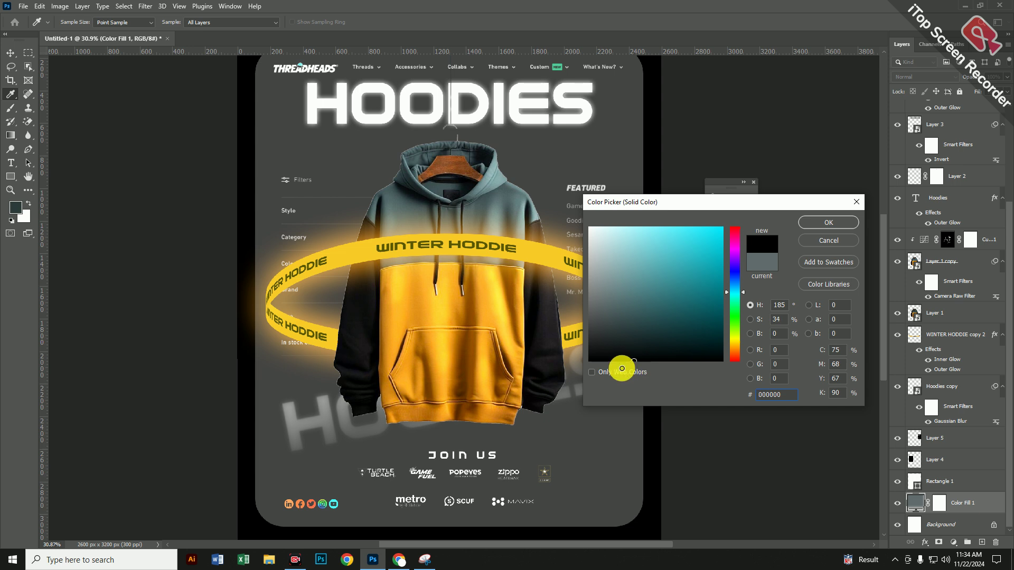
key("alt")
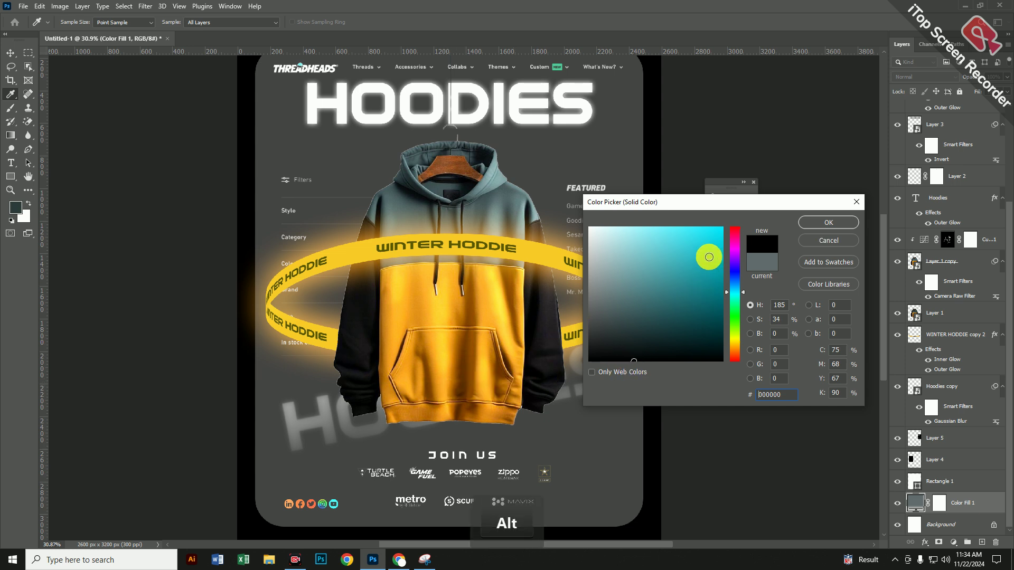
left_click(802, 230)
scroll(689, 292, "down", 1)
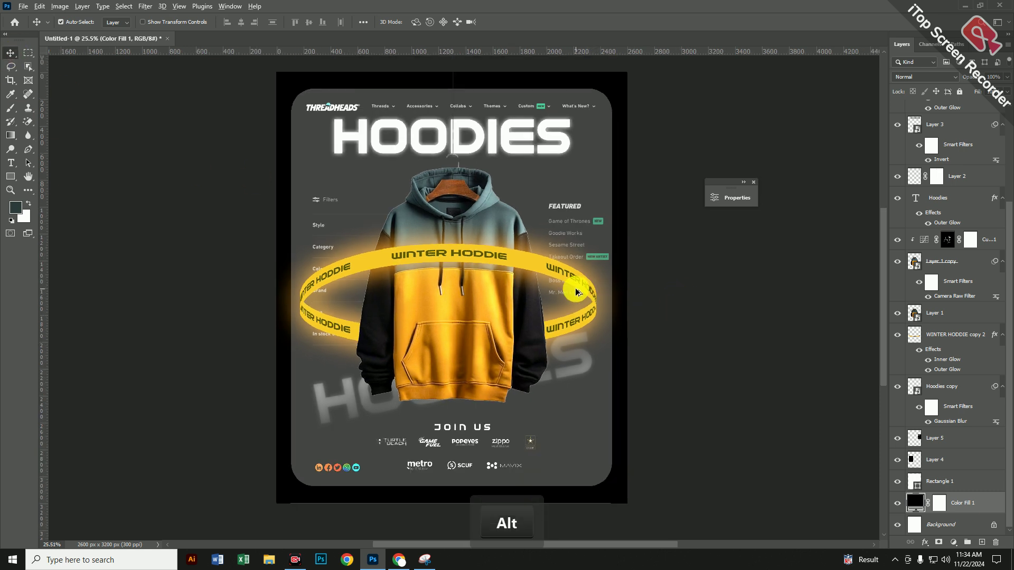
scroll(577, 292, "up", 1)
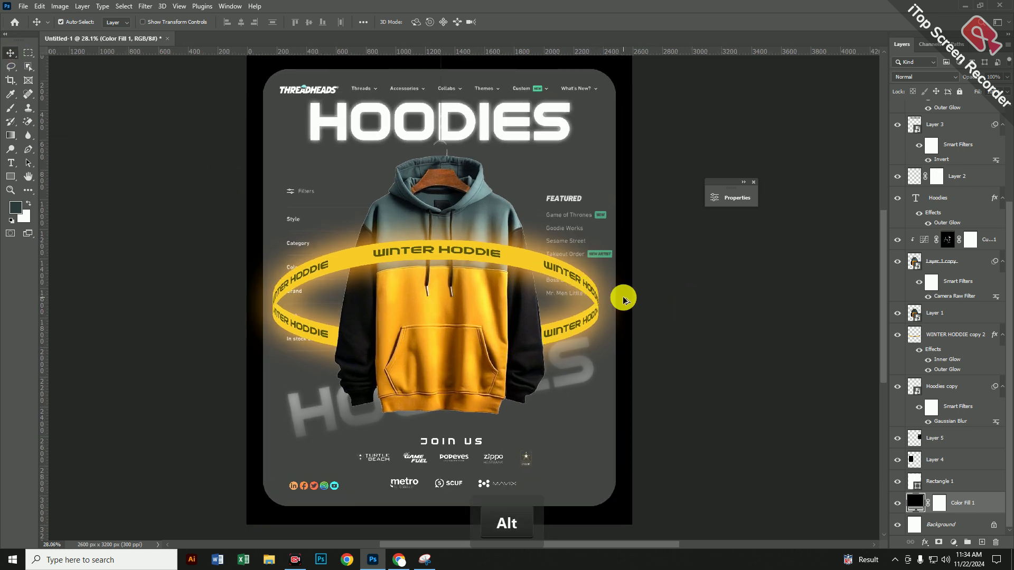
scroll(622, 300, "down", 1)
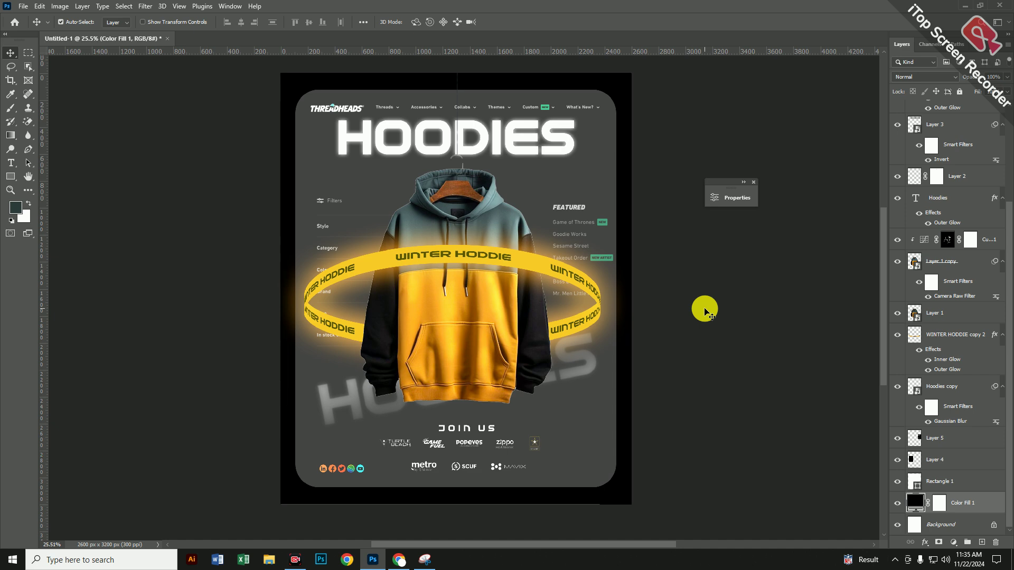
- Nudge both WINTER HODDIE ribbon layers, copy 2 and copy 3, together about 14 px to the right around the hoodie
scroll(432, 280, "up", 5)
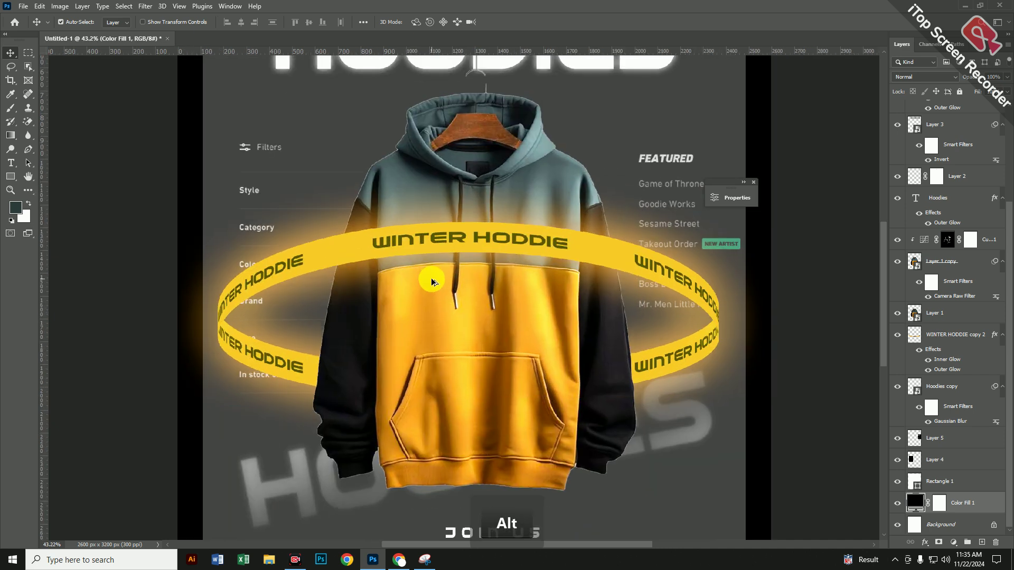
scroll(432, 280, "up", 3)
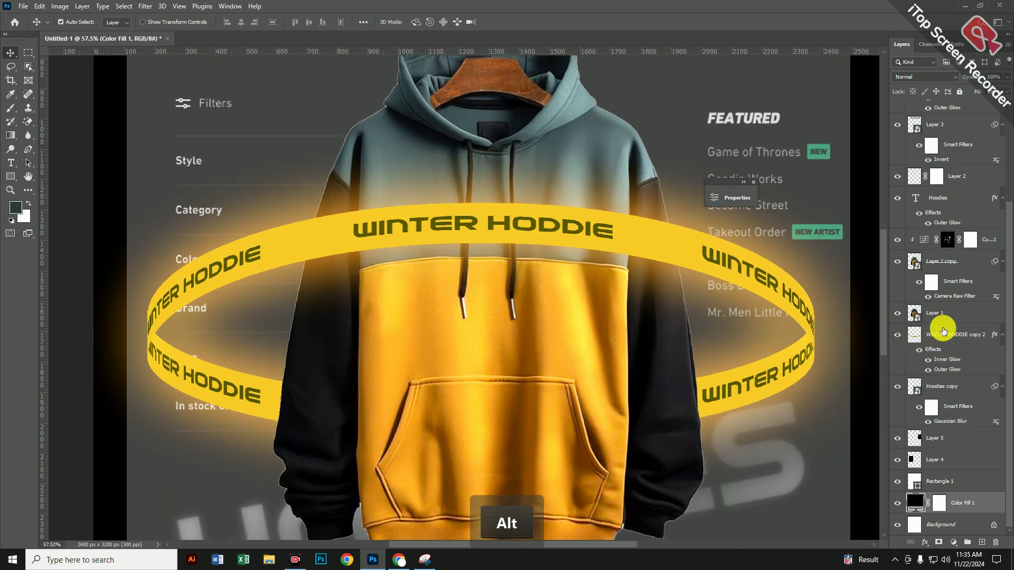
left_click(944, 334)
scroll(719, 322, "down", 3)
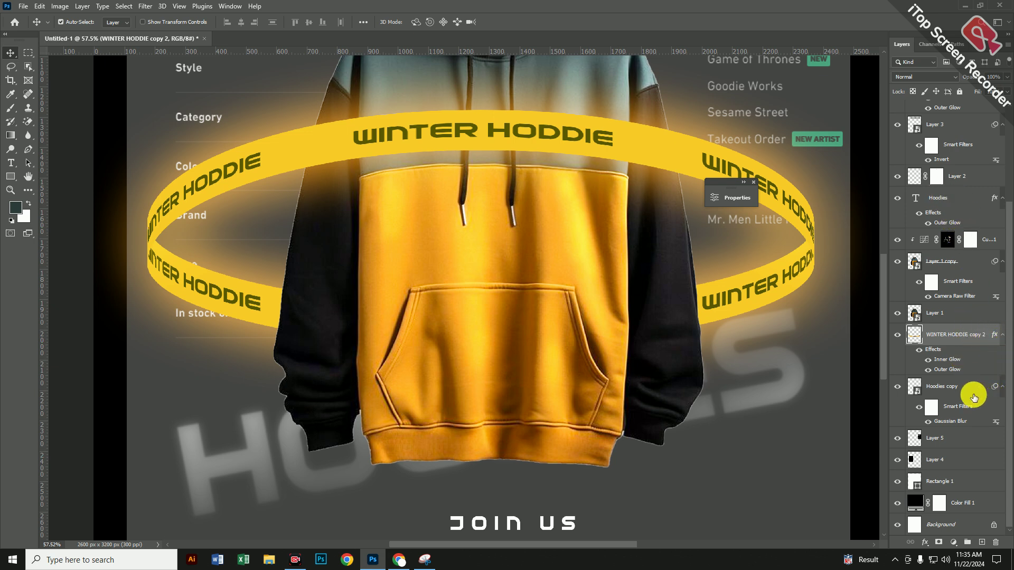
key("ctrl")
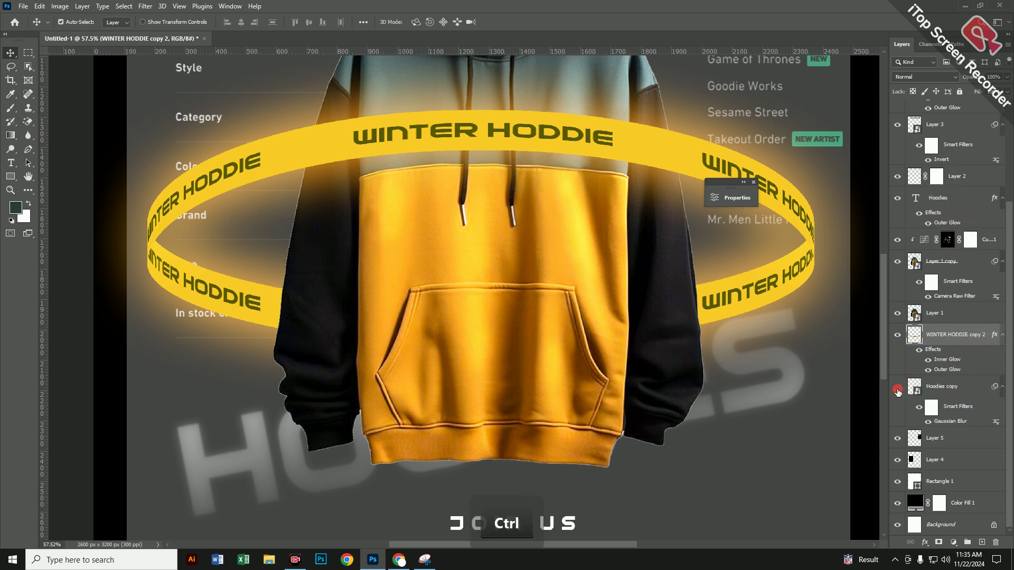
left_click(898, 389)
left_click(898, 390)
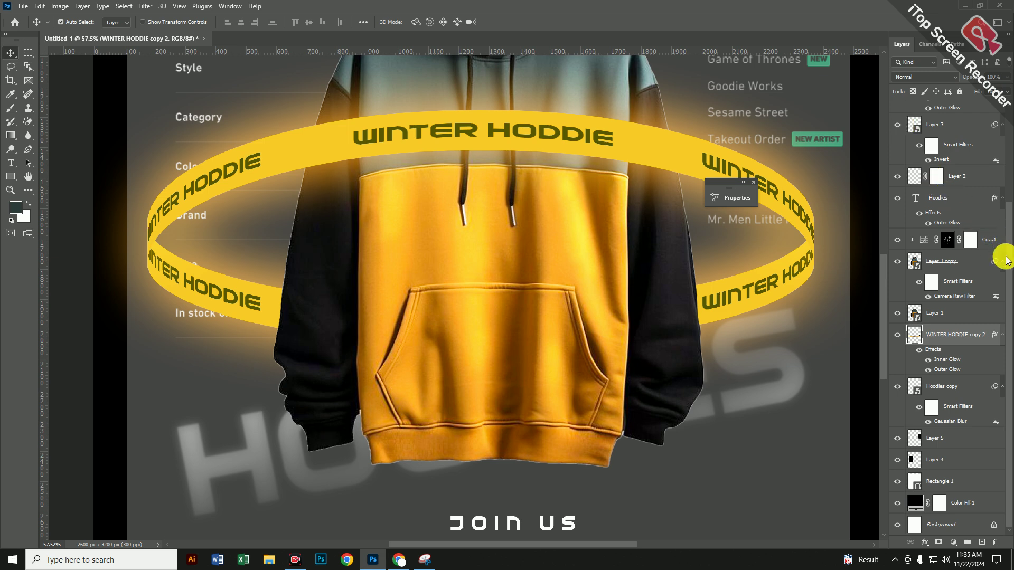
left_click_drag(1009, 276, 1006, 219)
left_click(943, 153, "ctrl")
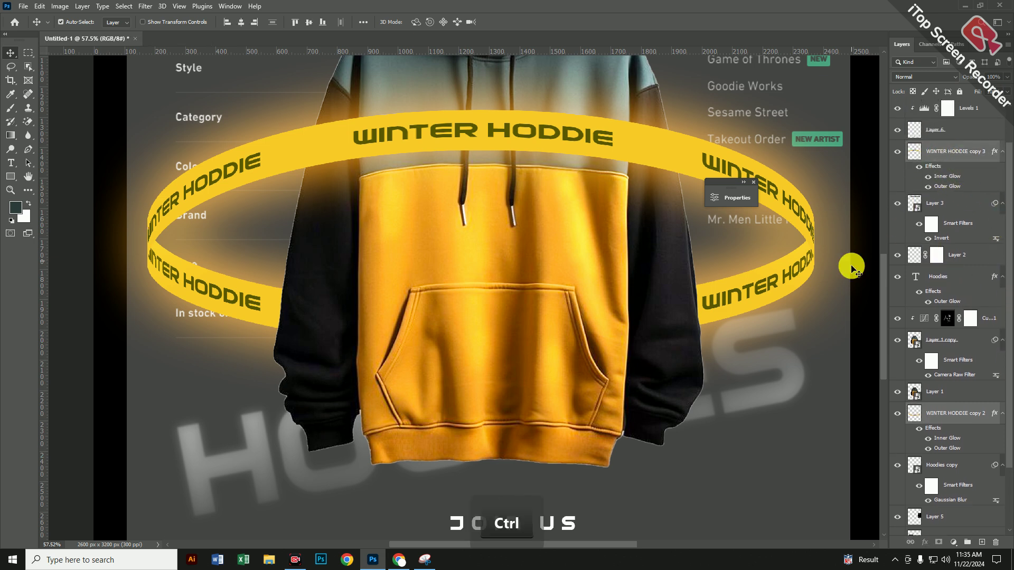
key("ctrl+t")
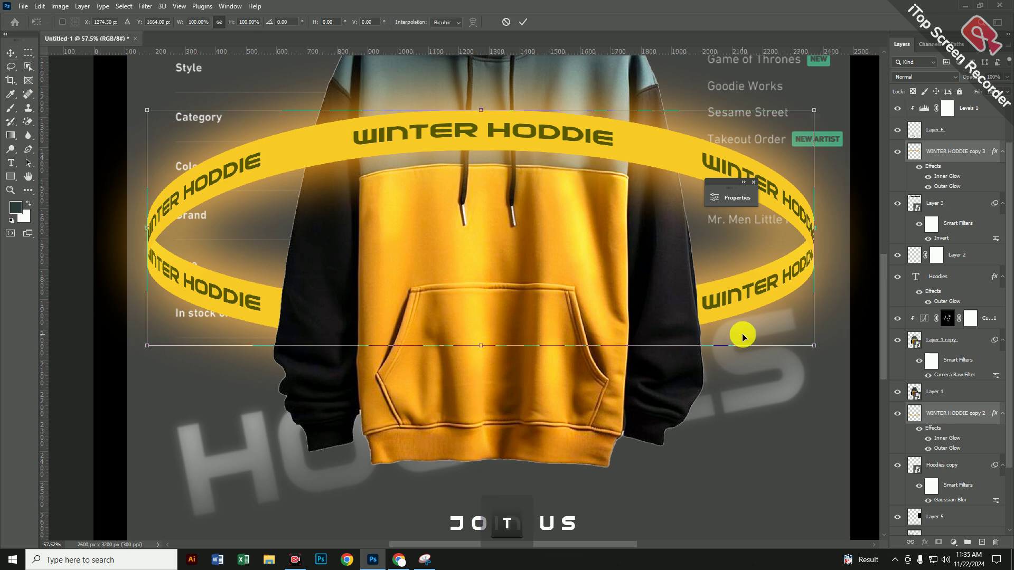
key("Right")
key("Right")
key("Right")
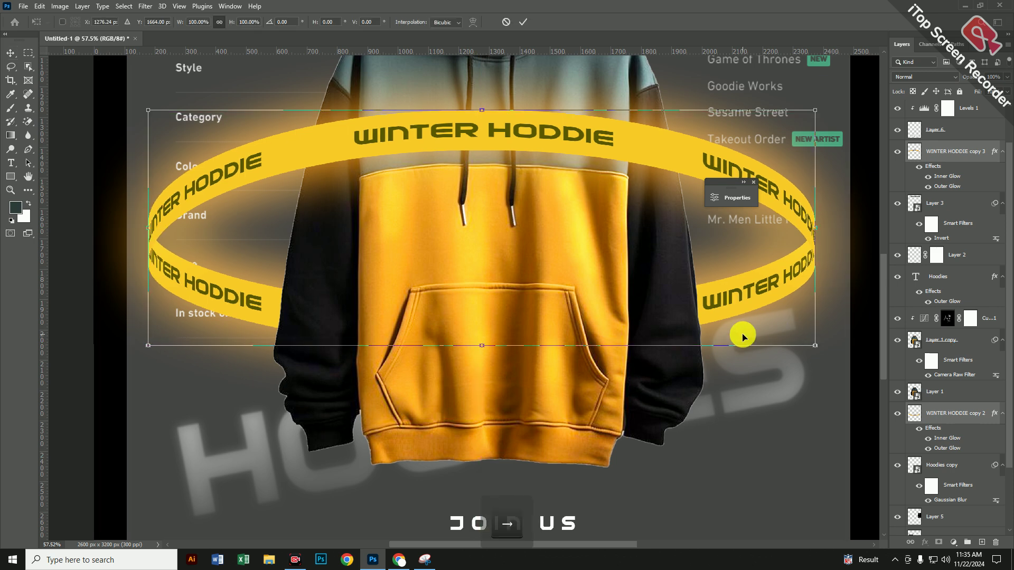
key("Right")
key("Right")
key("Right")
key("Right")
key("Right")
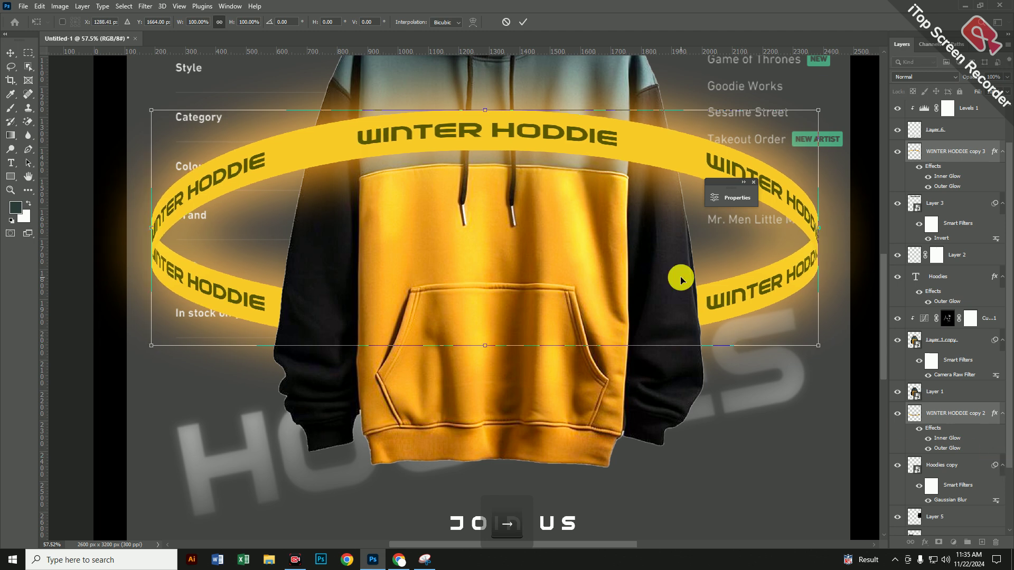
left_click(10, 52)
- Examine the ribbon's placement around the hoodie, the logo rows and the overall poster composition
scroll(493, 335, "down", 1)
scroll(493, 336, "down", 5)
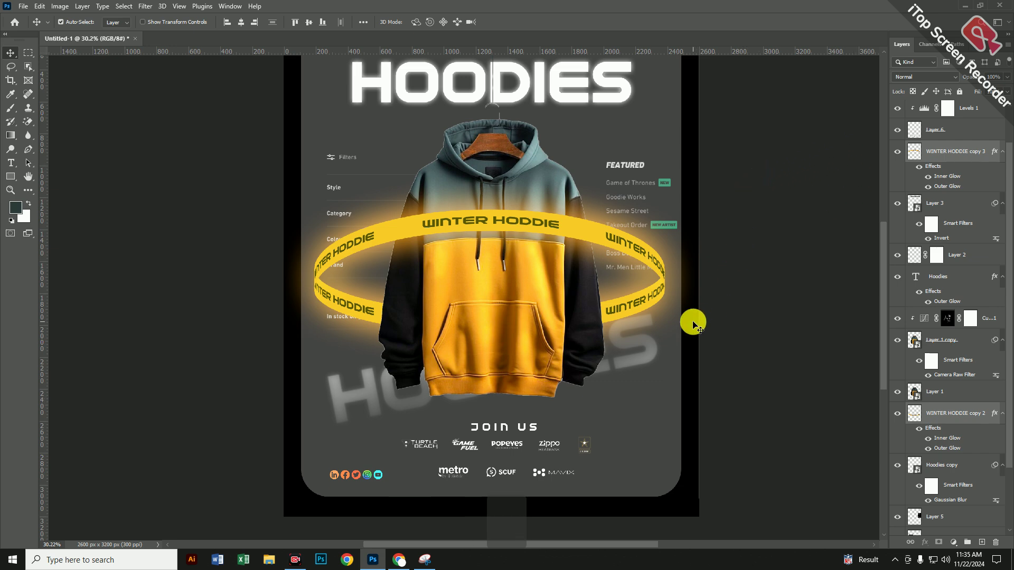
scroll(695, 344, "down", 1)
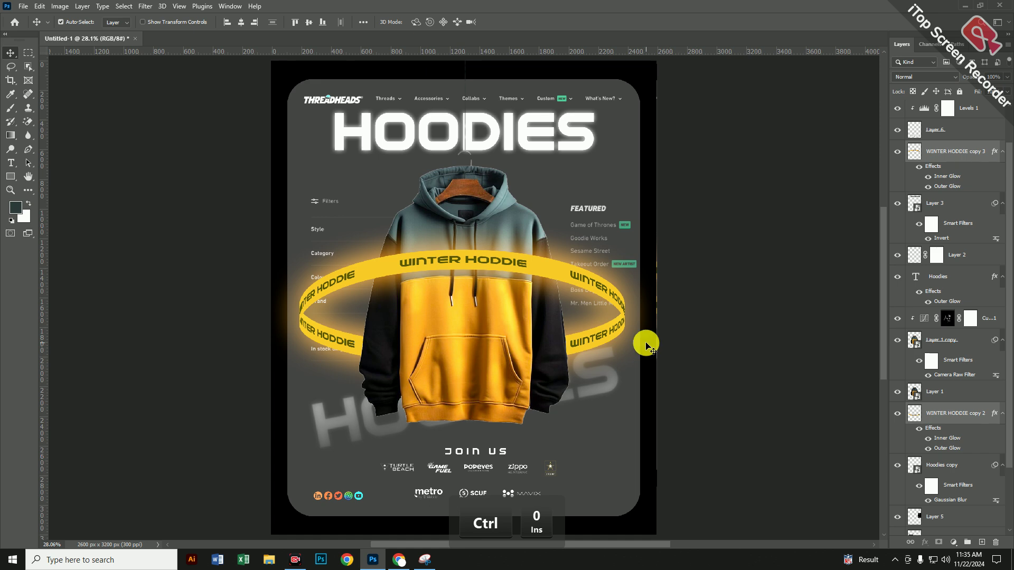
scroll(655, 342, "up", 3)
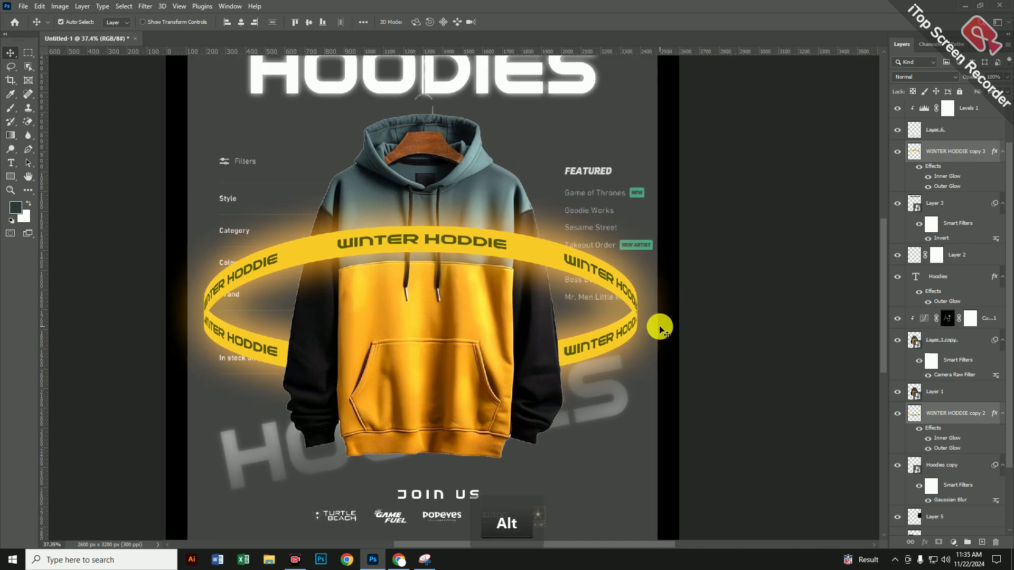
left_click(797, 519)
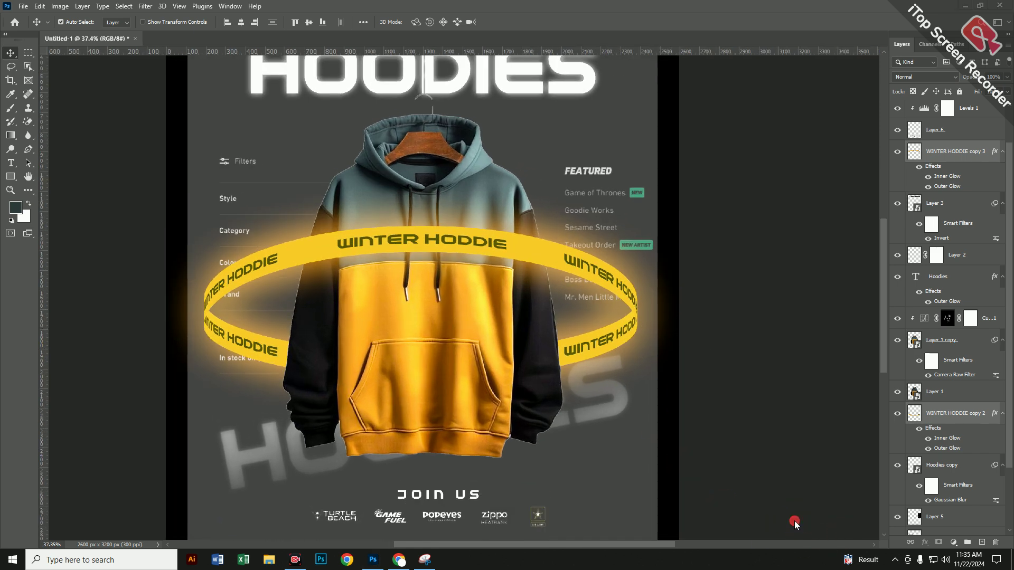
scroll(560, 386, "down", 3)
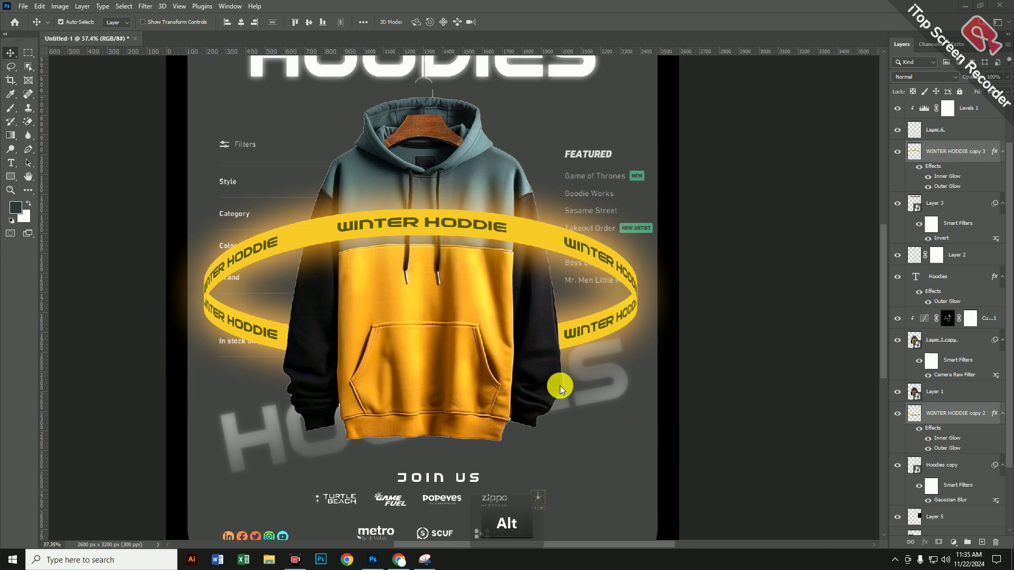
key("ctrl+0")
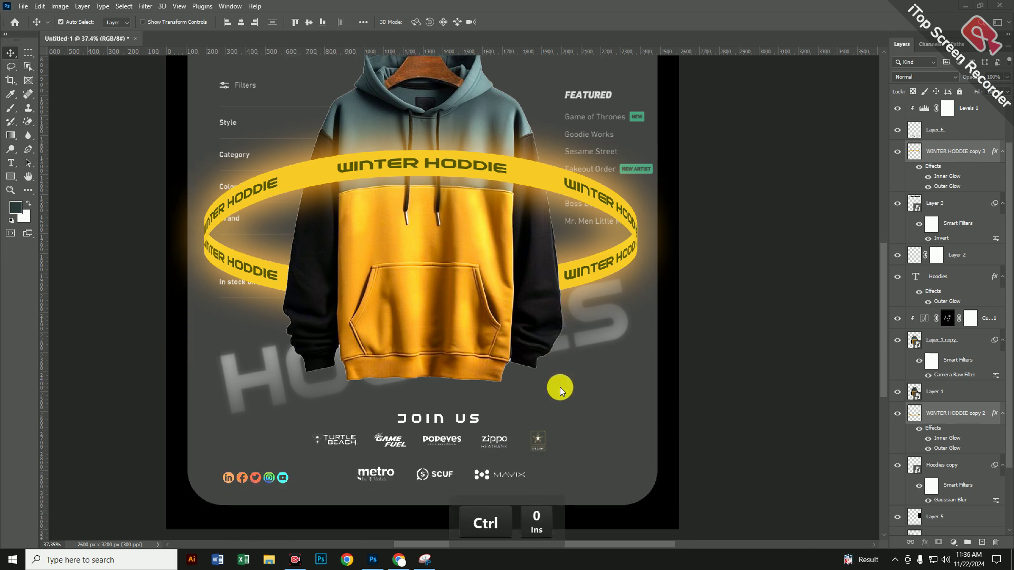
scroll(586, 376, "down", 2)
scroll(576, 365, "up", 3)
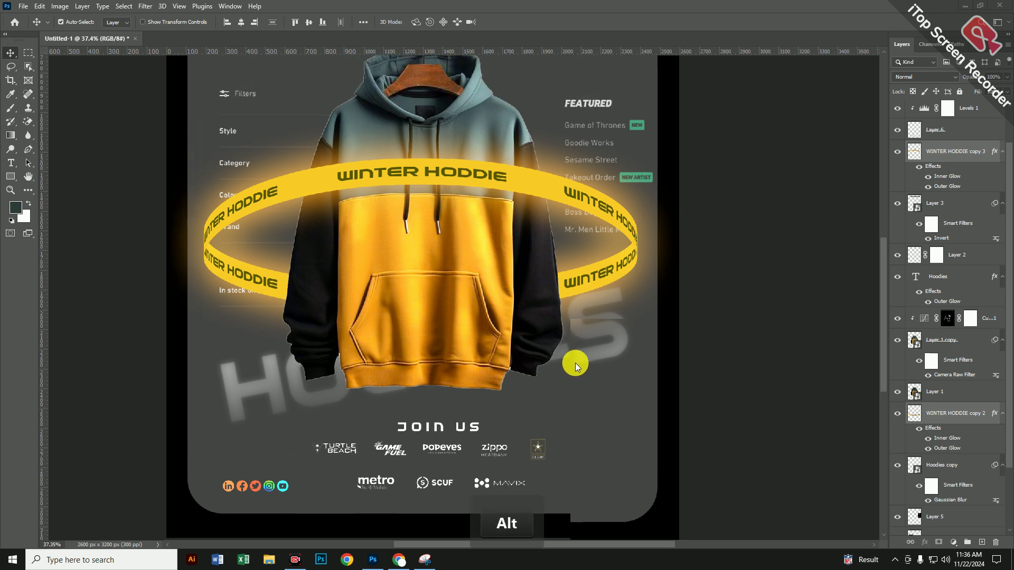
scroll(575, 363, "down", 1)
scroll(575, 362, "down", 1)
scroll(719, 307, "down", 4)
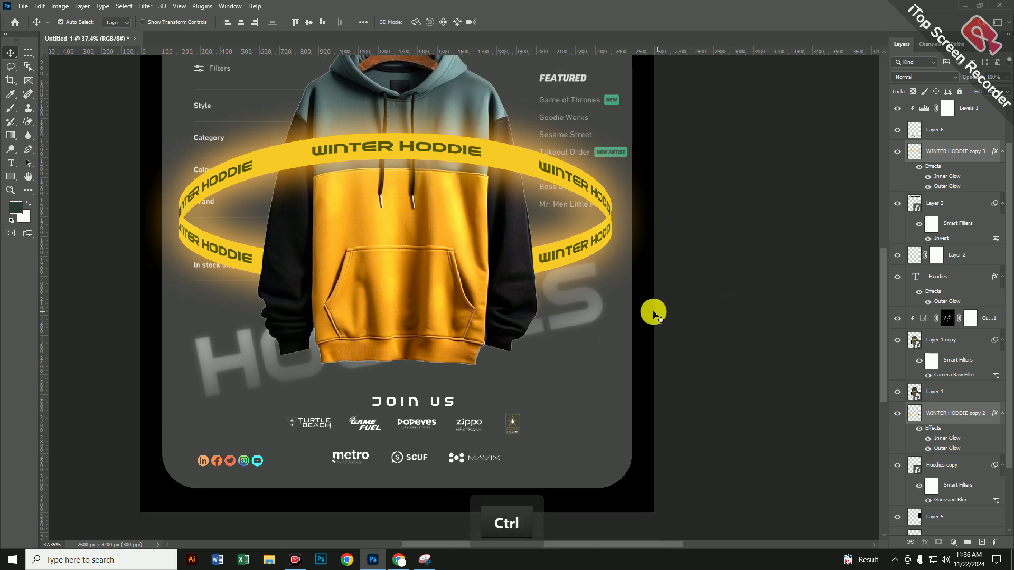
key("ctrl+minus")
key("ctrl+0")
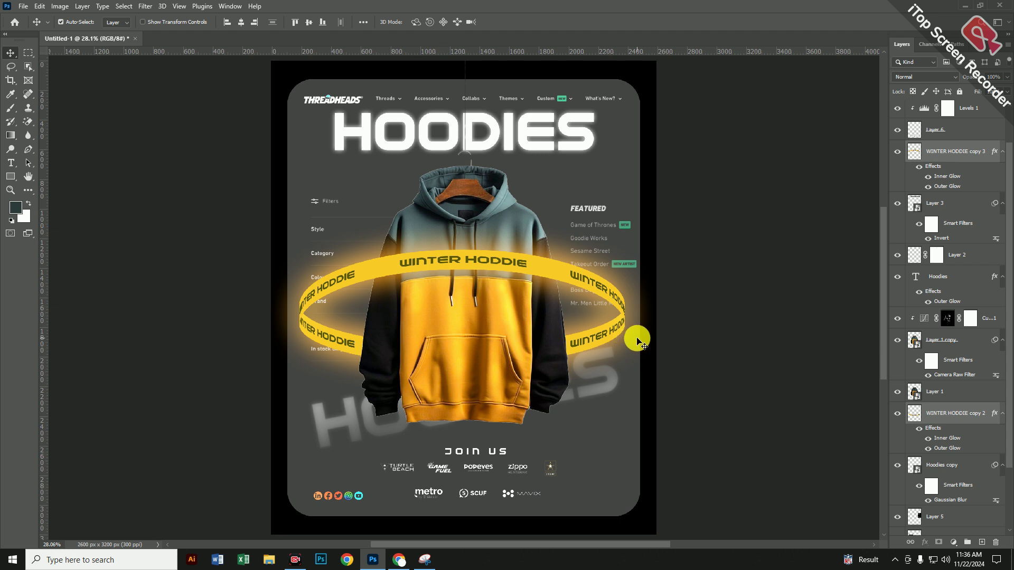
- Add an Outer Glow to the Rectangle 1 panel in Screen mode with 76% opacity and 70 px size
left_click(643, 167)
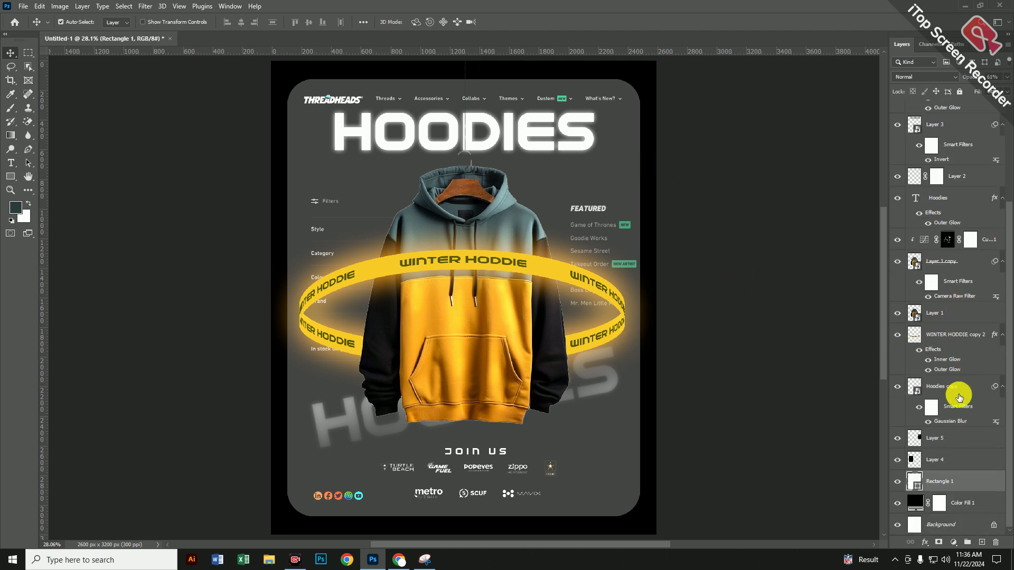
left_click(897, 482)
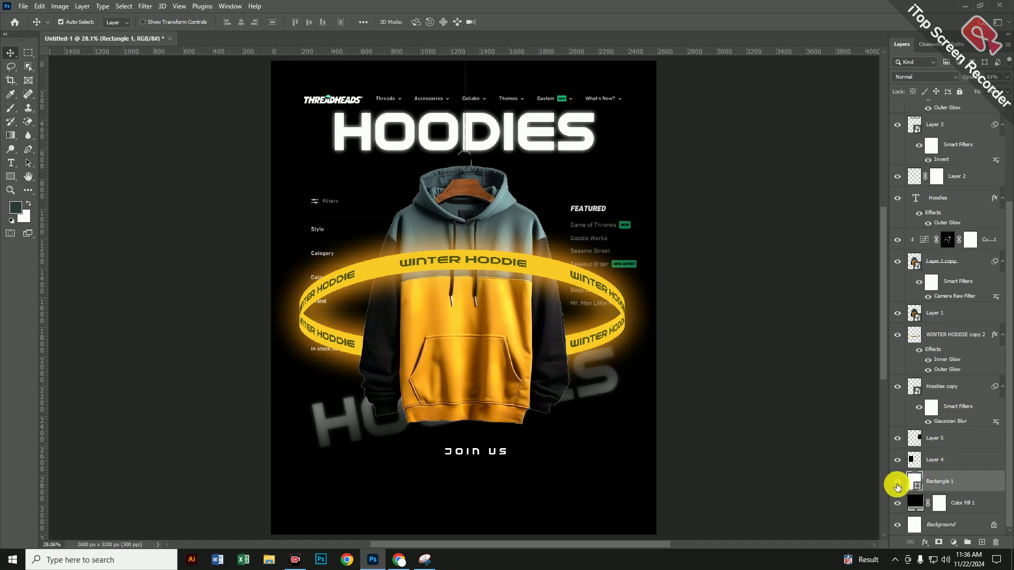
left_click(897, 483)
right_click(934, 484)
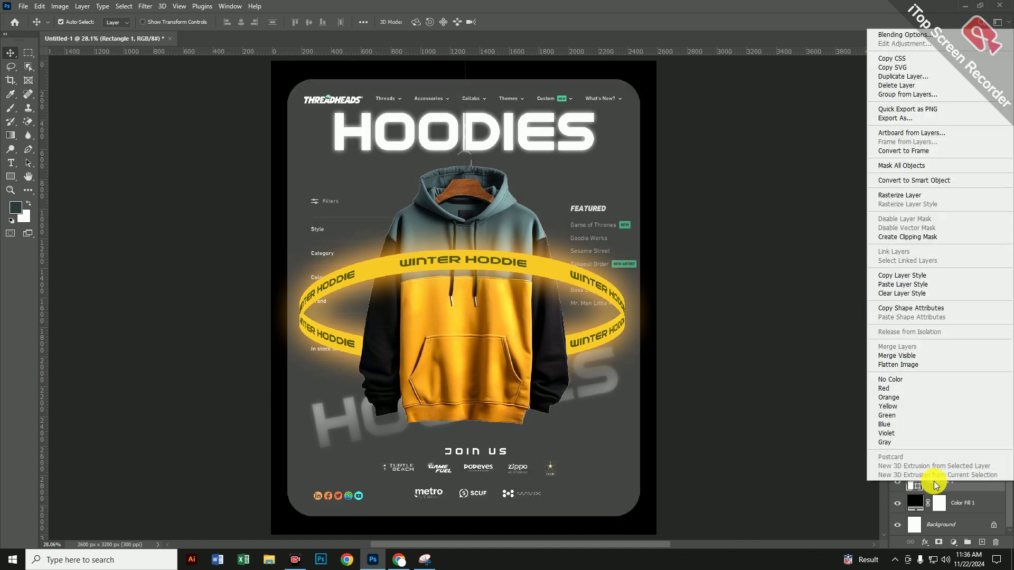
key("Escape")
left_click(925, 543)
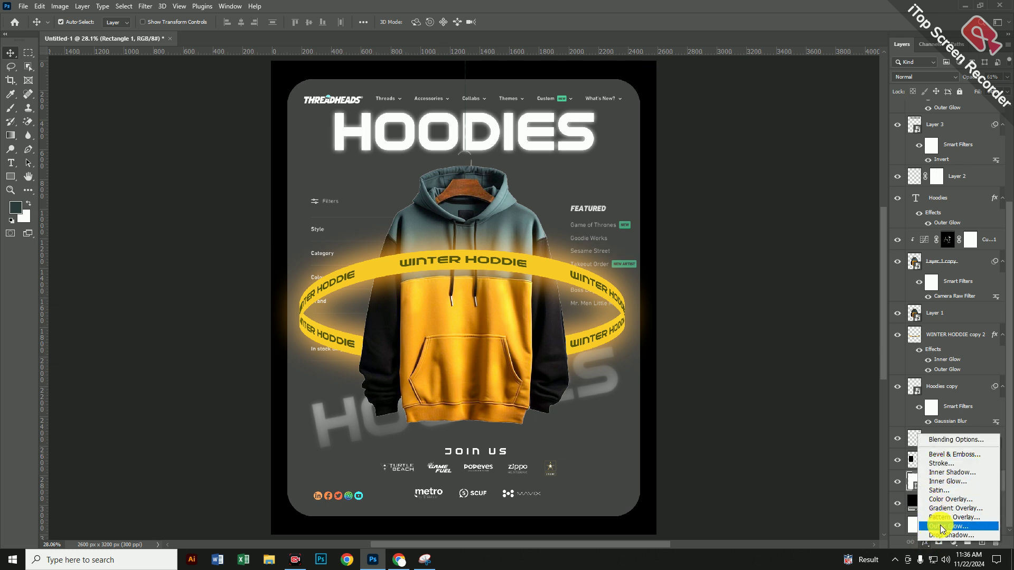
left_click(942, 527)
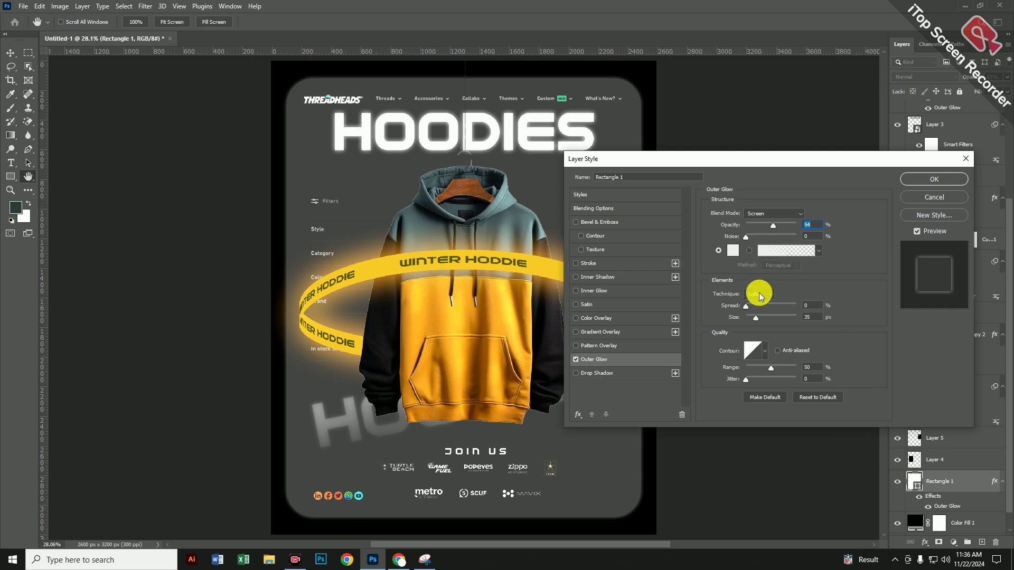
left_click_drag(758, 320, 765, 320)
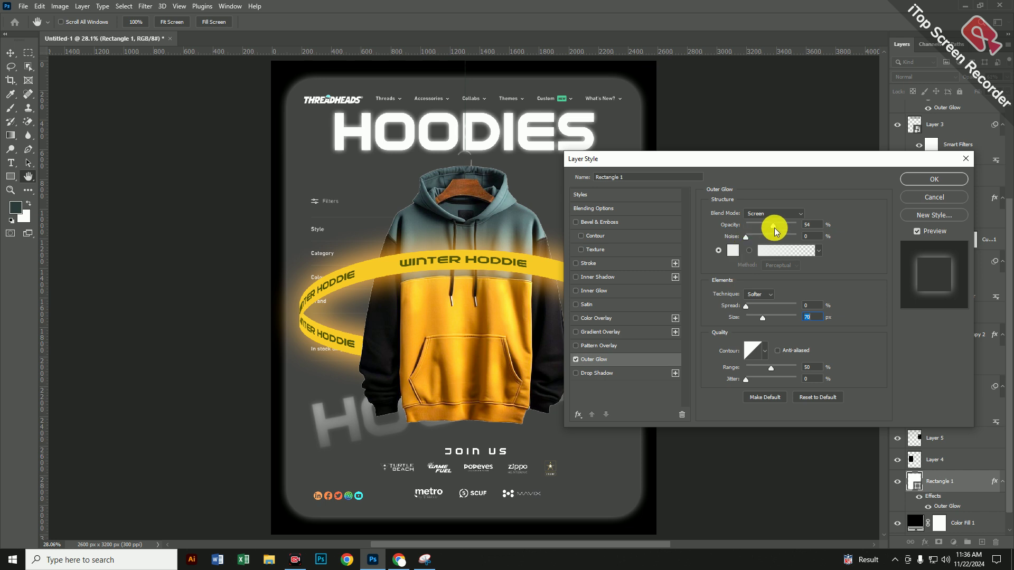
left_click_drag(774, 226, 785, 228)
left_click(925, 178)
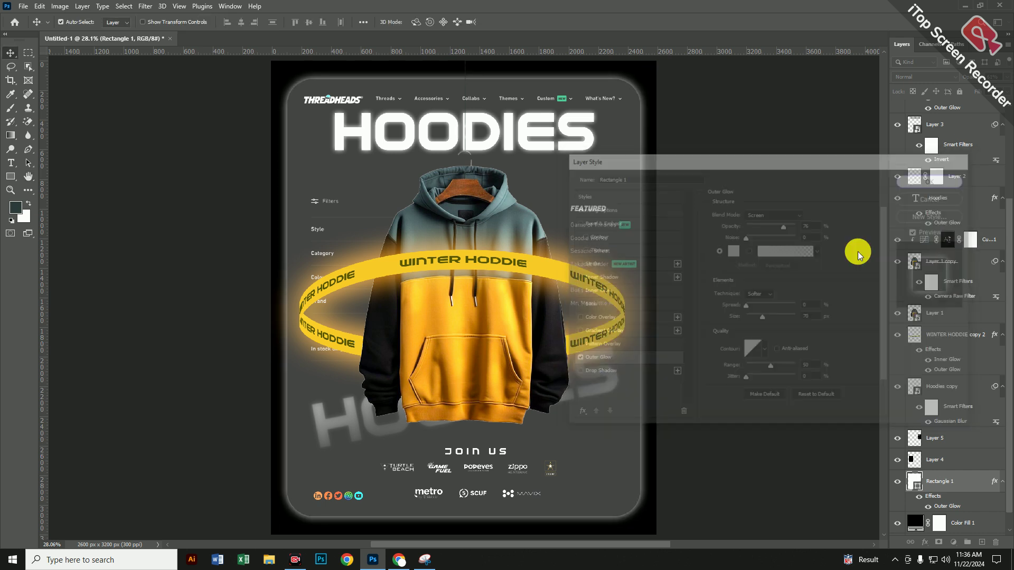
- Change the background Color Fill 1 layer's colour to red (db0000)
left_click(812, 513)
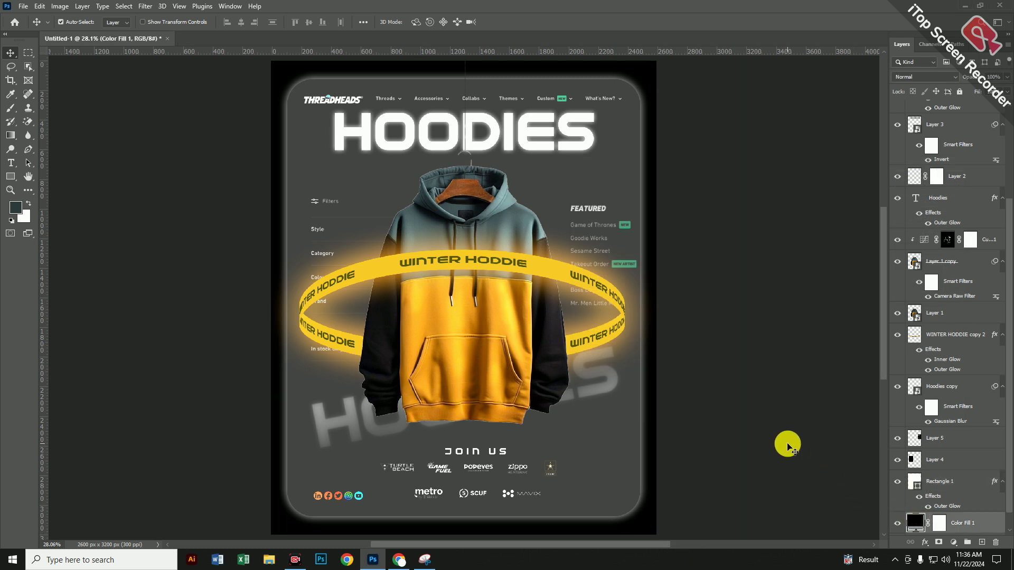
left_click(910, 521)
double_click(911, 521)
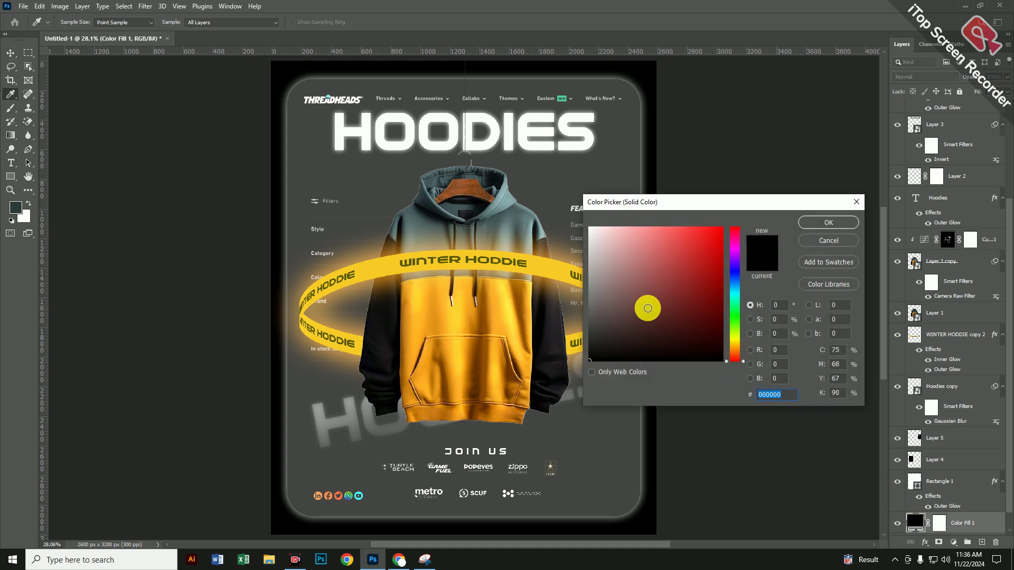
left_click(601, 301)
left_click_drag(600, 301, 726, 246)
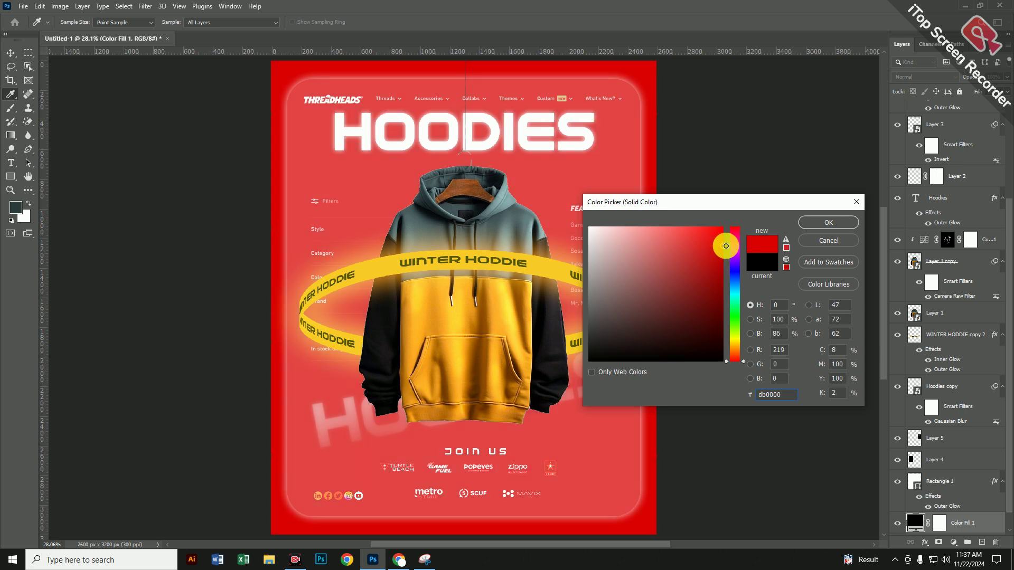
left_click(829, 224)
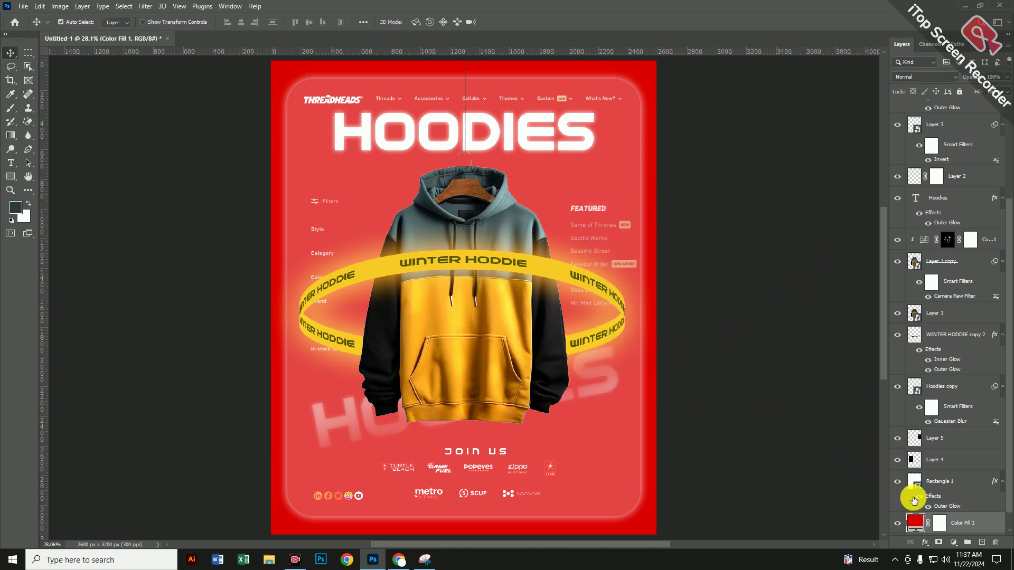
- Reduce the Rectangle 1 panel's Outer Glow size to 24 px
left_click(938, 509)
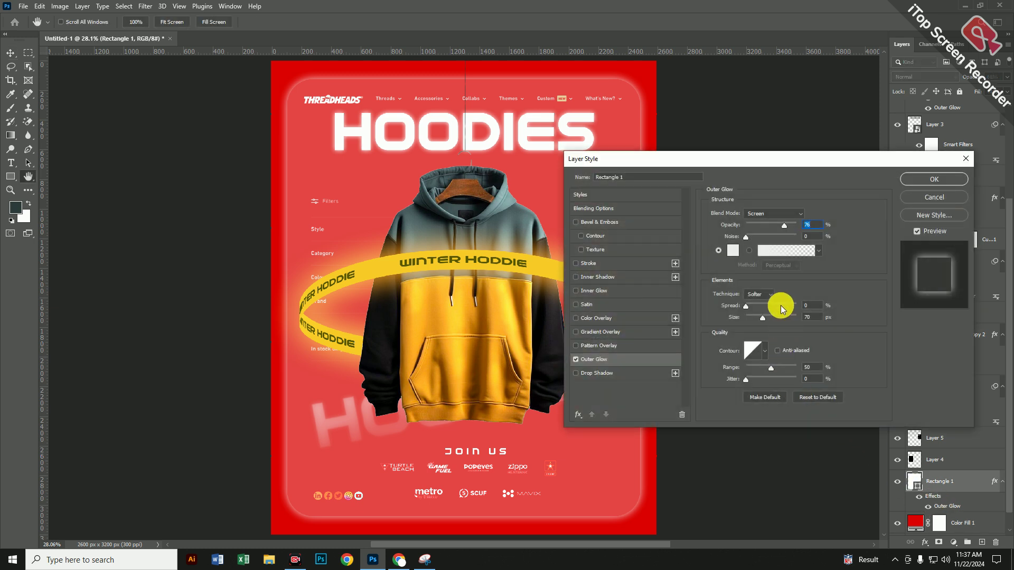
left_click_drag(755, 318, 758, 321)
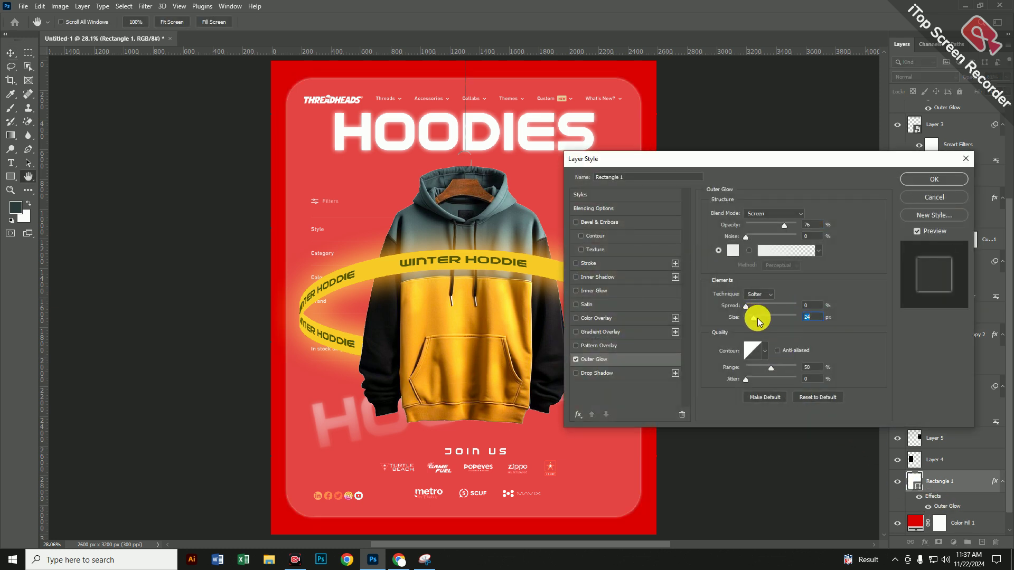
left_click(904, 180)
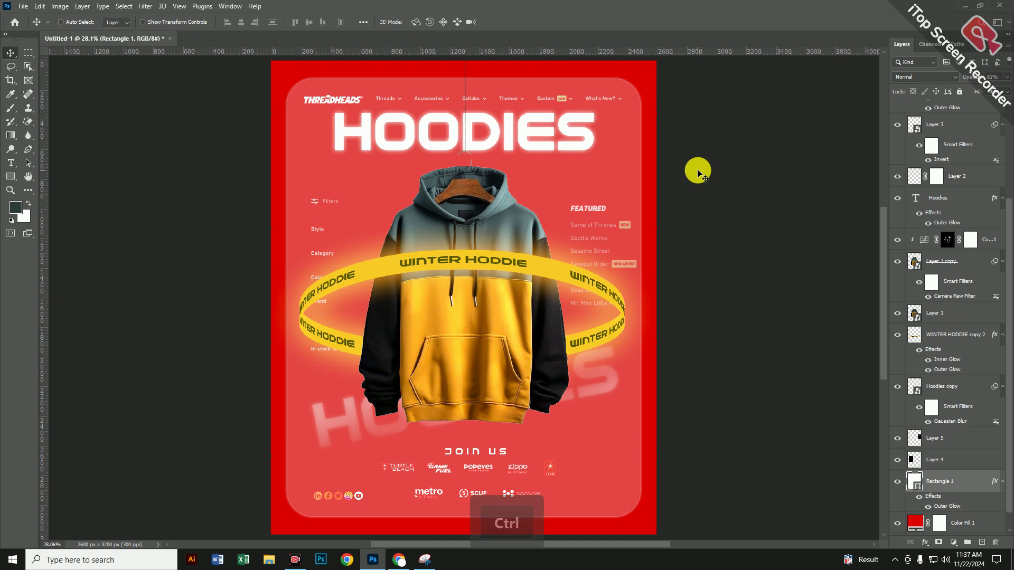
- Start saving the poster and browse to the NEW POST DESIGN folder on the GRAPHIC DESIGN FILE (I:) drive
key("ctrl+s")
left_click(55, 353)
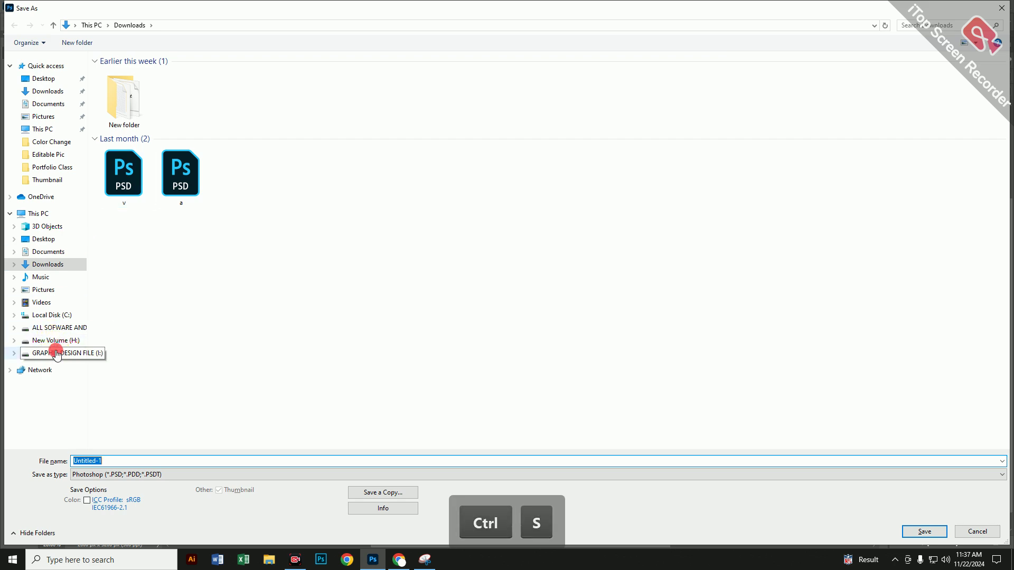
left_click(689, 173)
double_click(689, 173)
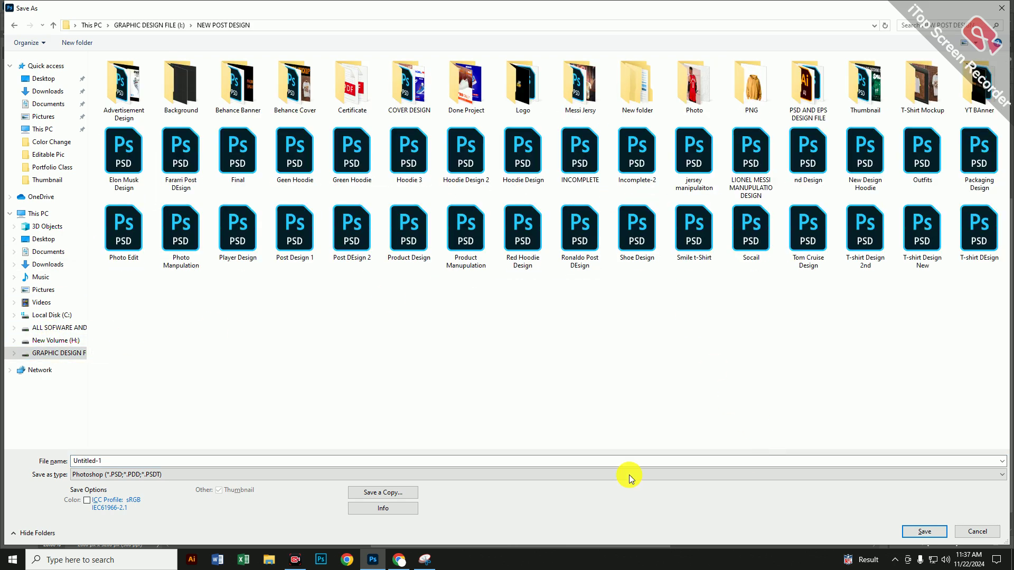
- Save the poster in Photoshop format as Red Hoodie Design 02, keeping Maximize Compatibility on and enabling Don't show again
double_click(410, 460)
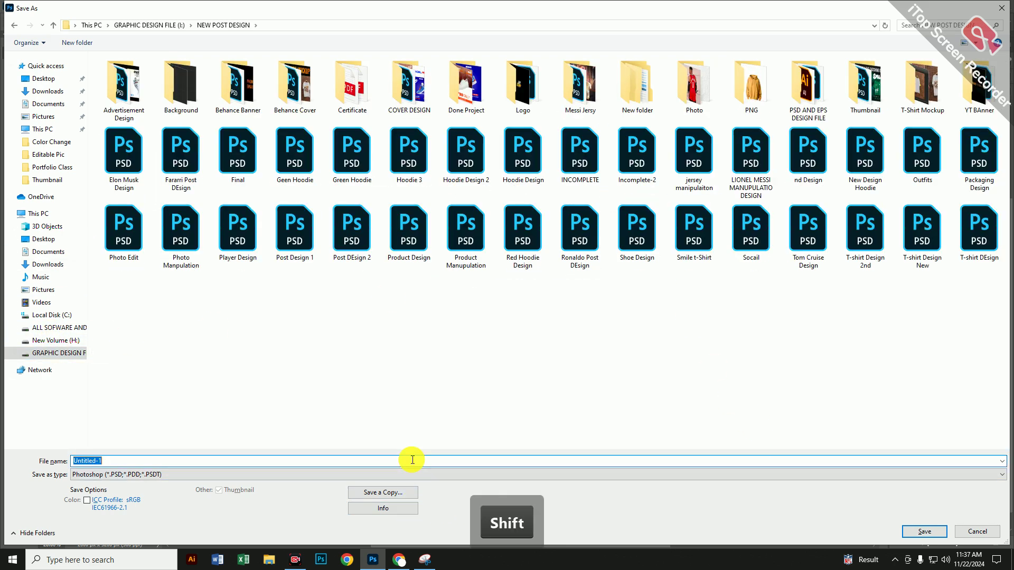
type("Red Hoohle")
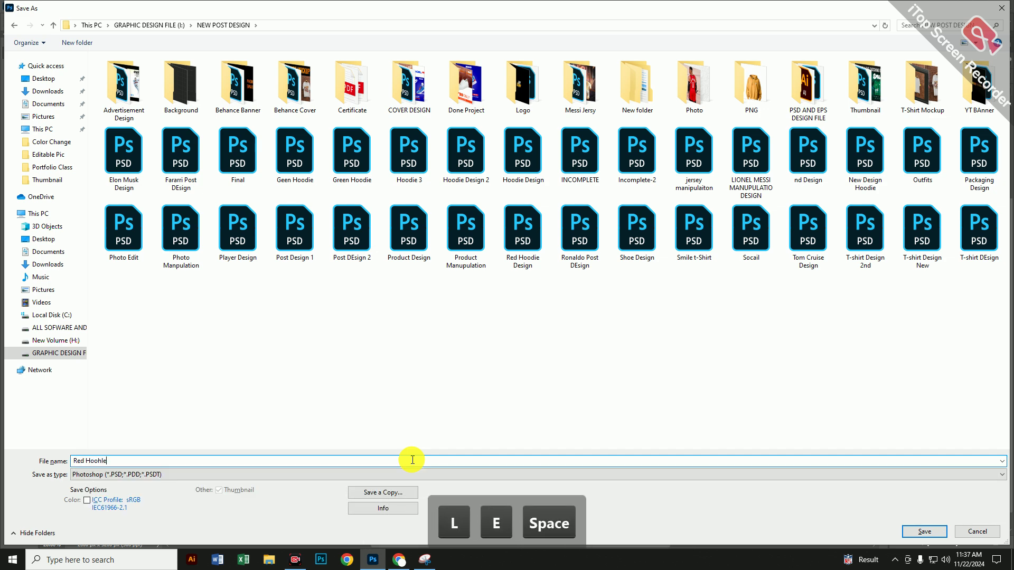
key("BackSpace")
key("BackSpace")
key("BackSpace")
key("BackSpace")
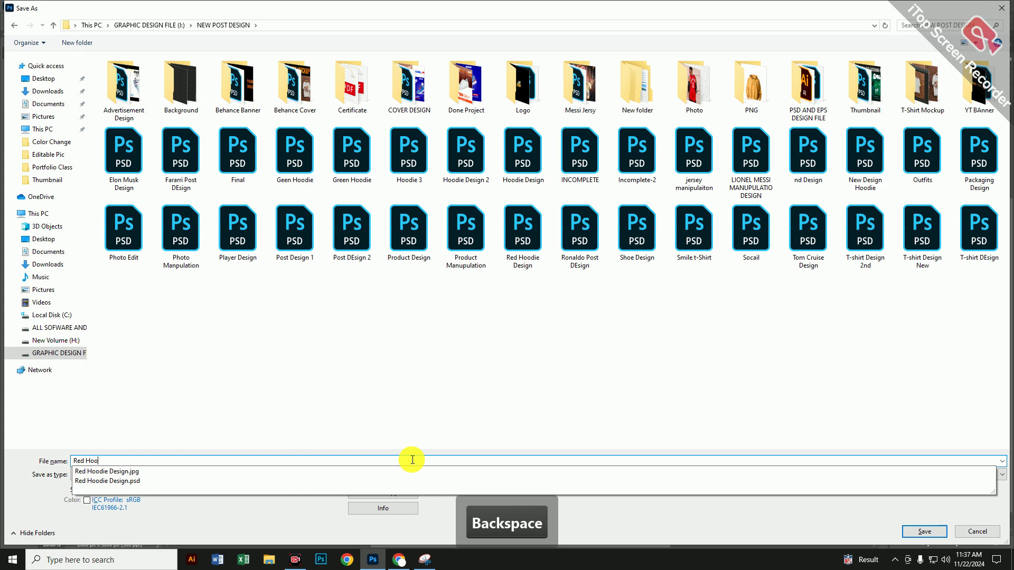
type("d")
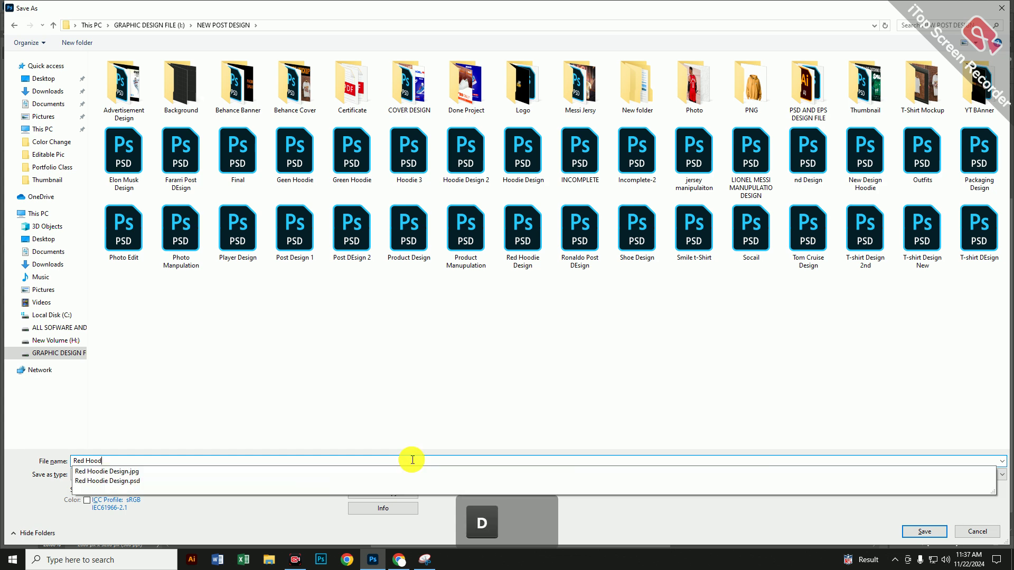
type("ie Desig")
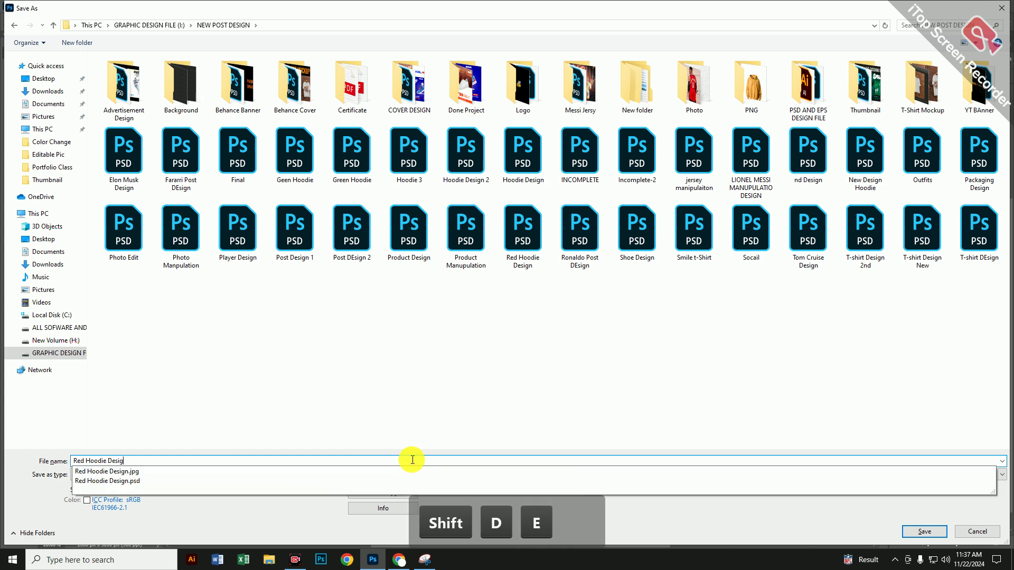
type("n 02")
key("Return")
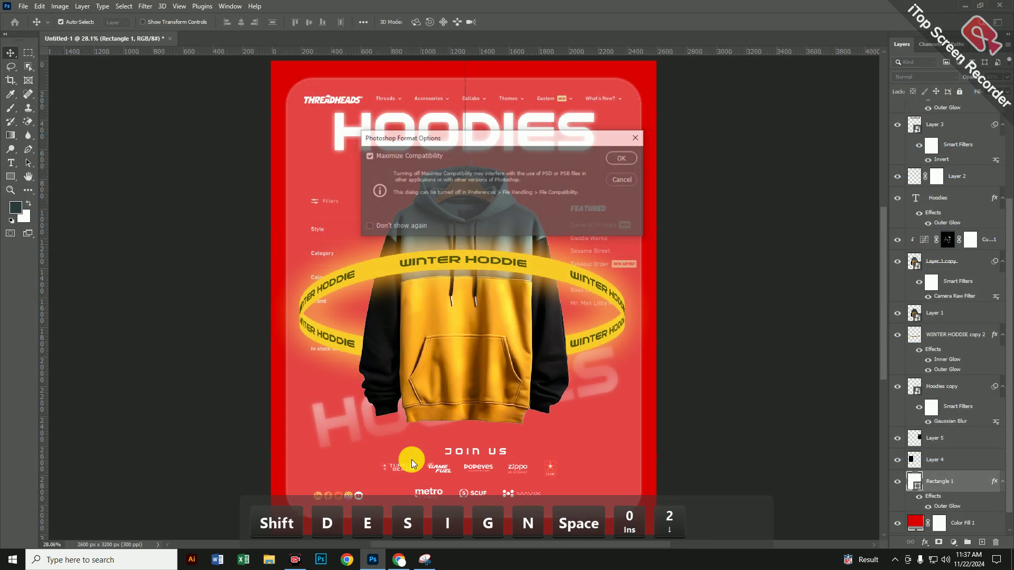
left_click(421, 226)
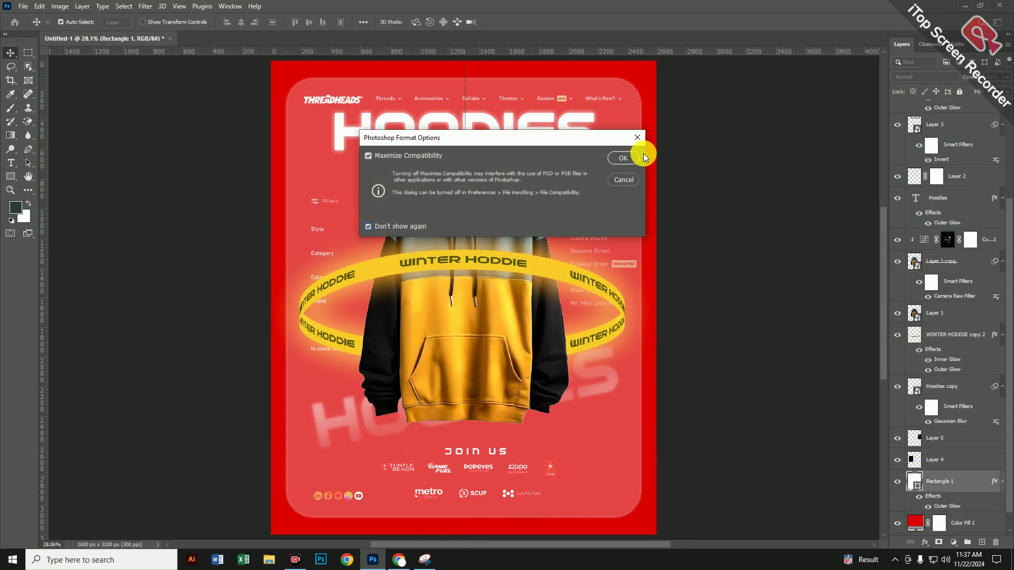
left_click(623, 158)
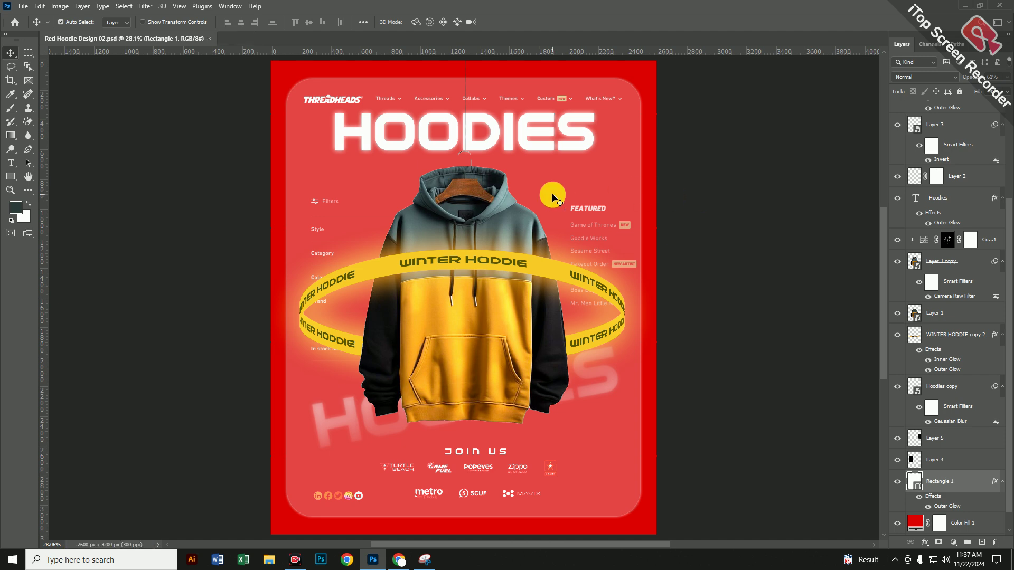
key("ctrl")
key("ctrl+shift+s")
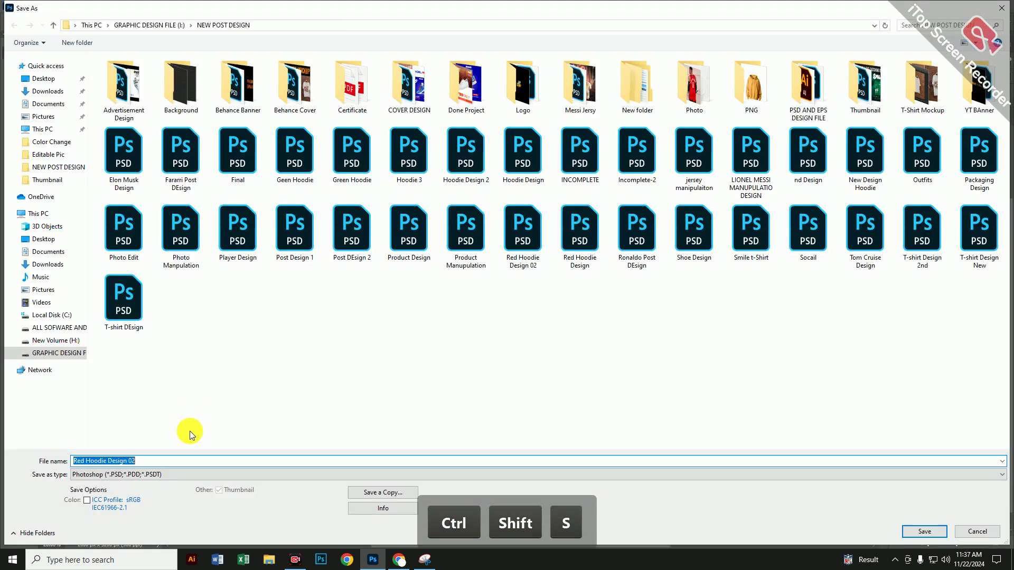
left_click(172, 476)
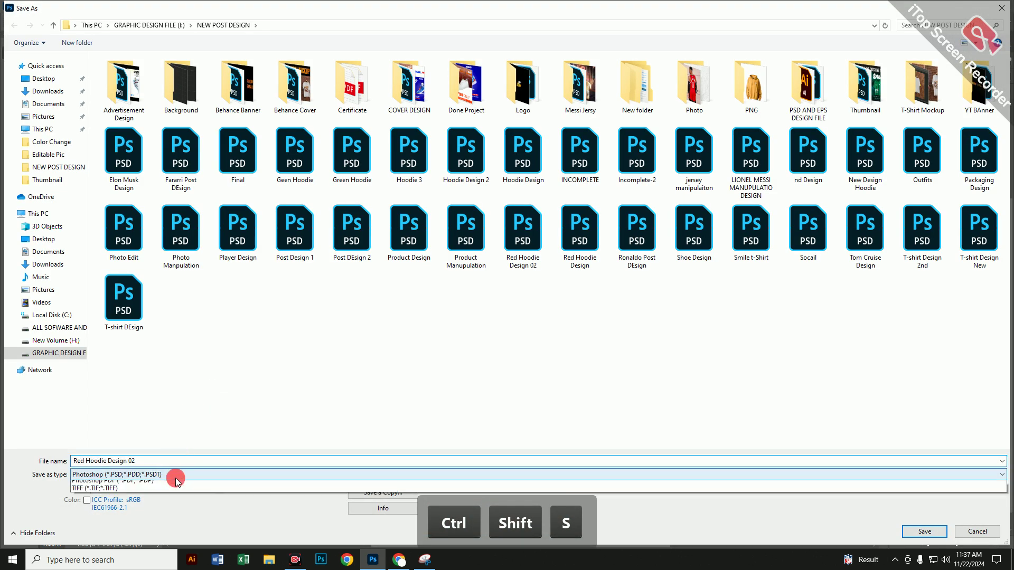
left_click(161, 440)
left_click(961, 533)
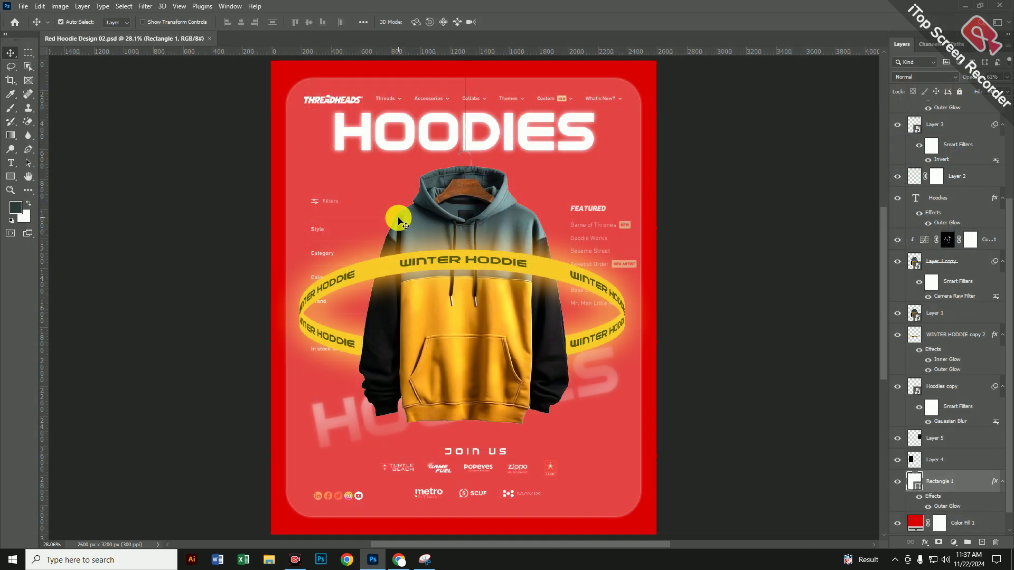
left_click(24, 6)
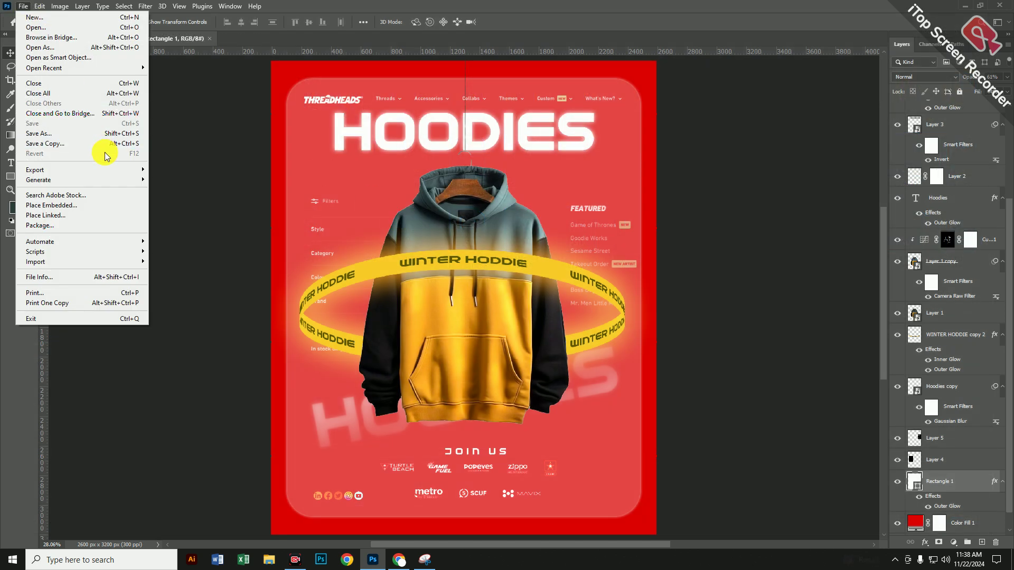
mouse_move(106, 171)
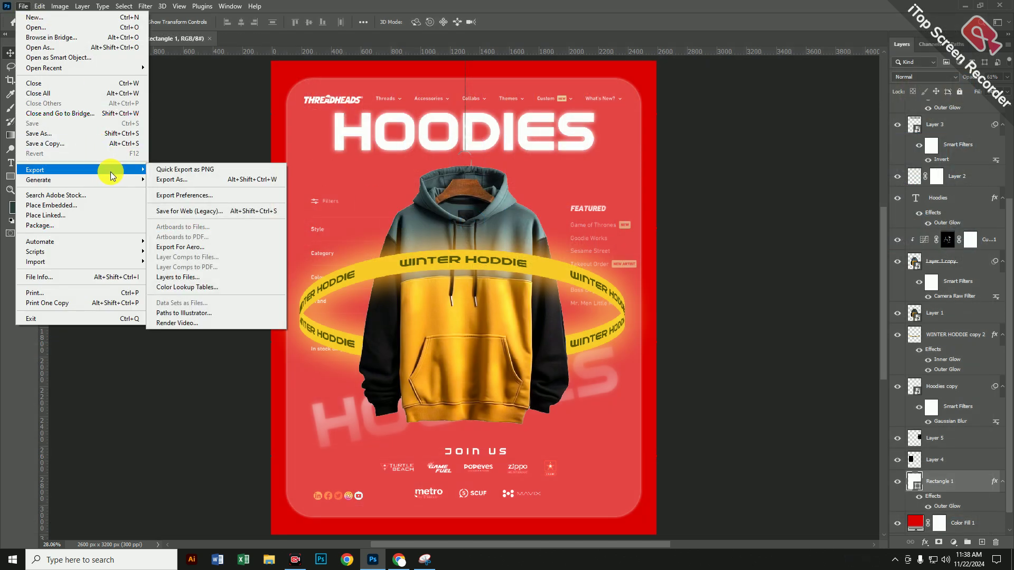
left_click(242, 210)
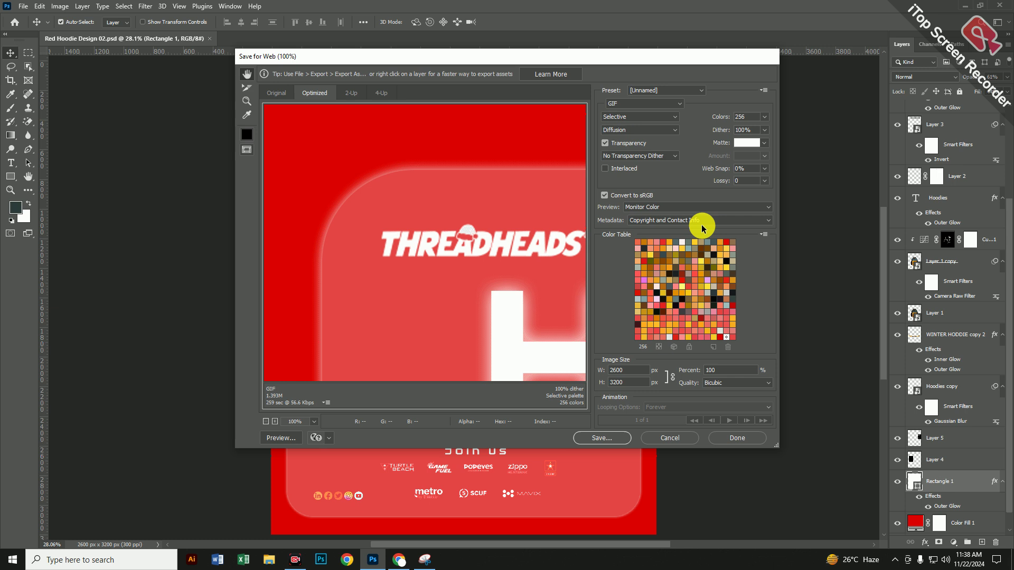
left_click(659, 104)
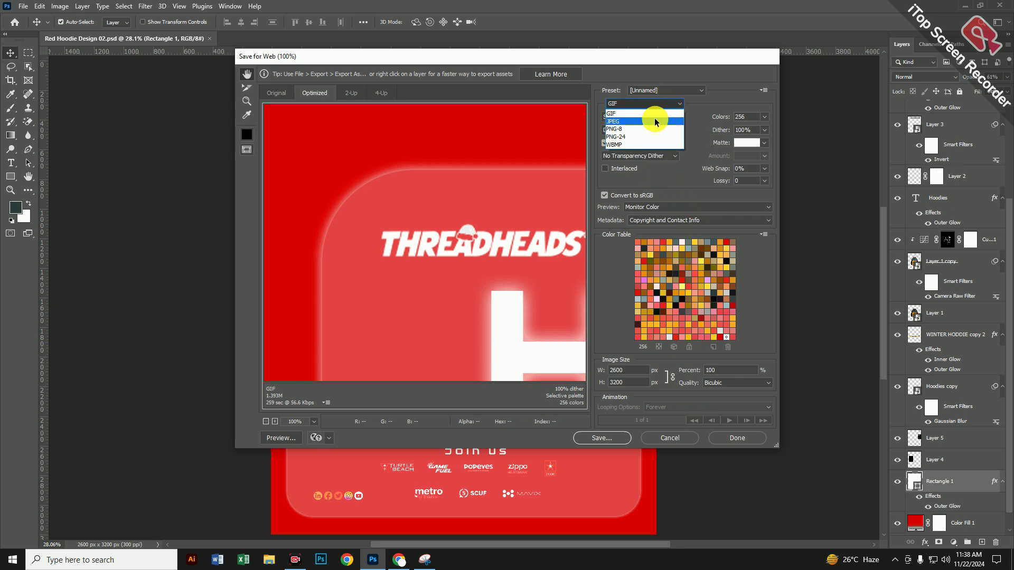
left_click(636, 121)
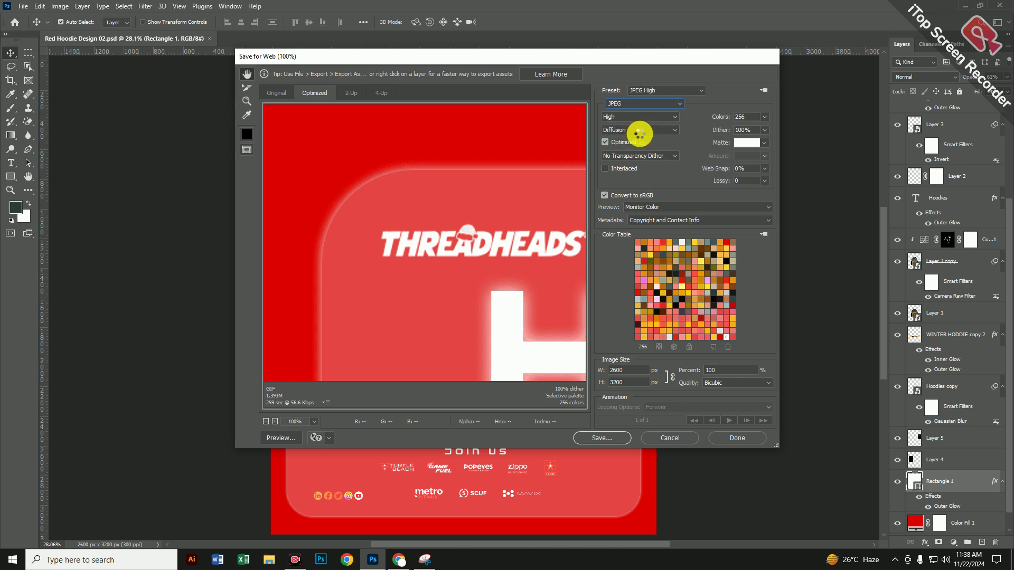
left_click(618, 436)
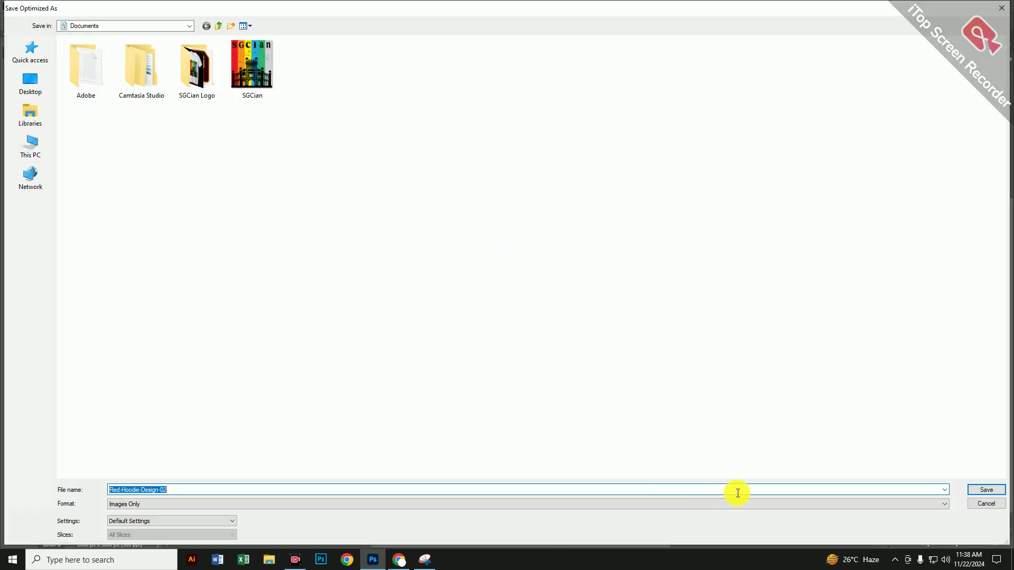
left_click(1001, 8)
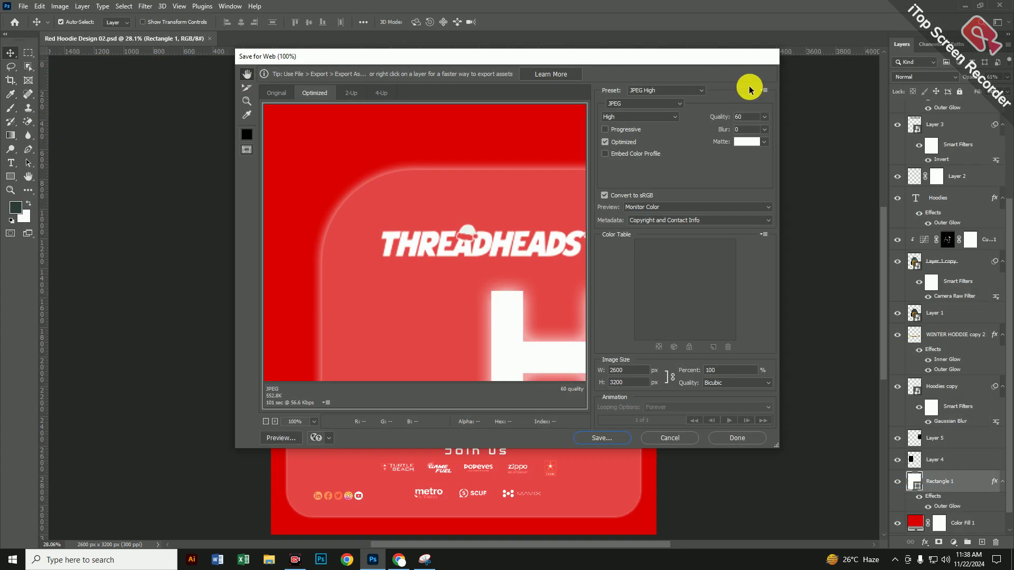
left_click(687, 438)
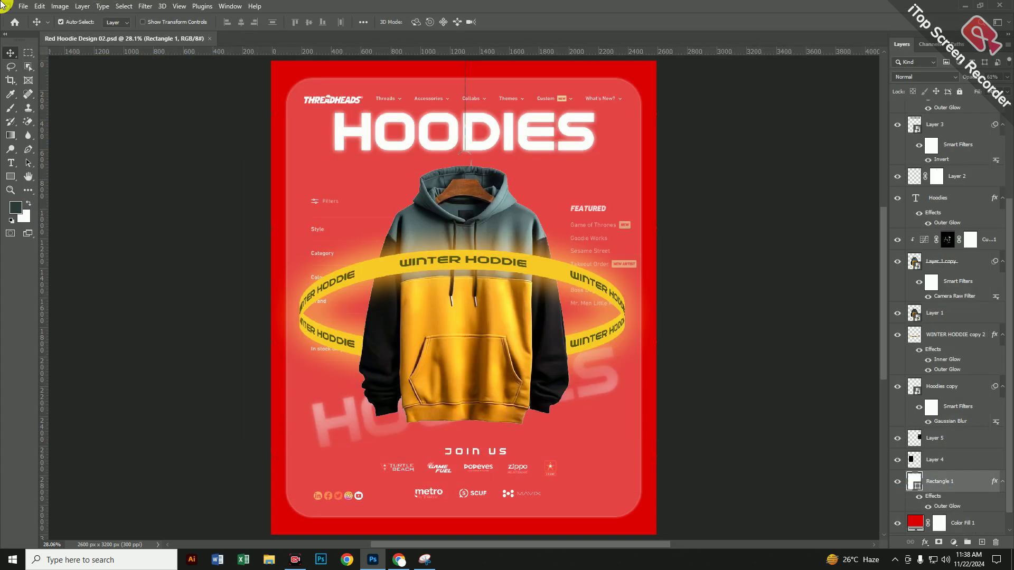
- Export the poster as a JPG named Red Hoodie Design 02 into the NEW POST DESIGN folder using Export As
left_click(23, 6)
mouse_move(70, 168)
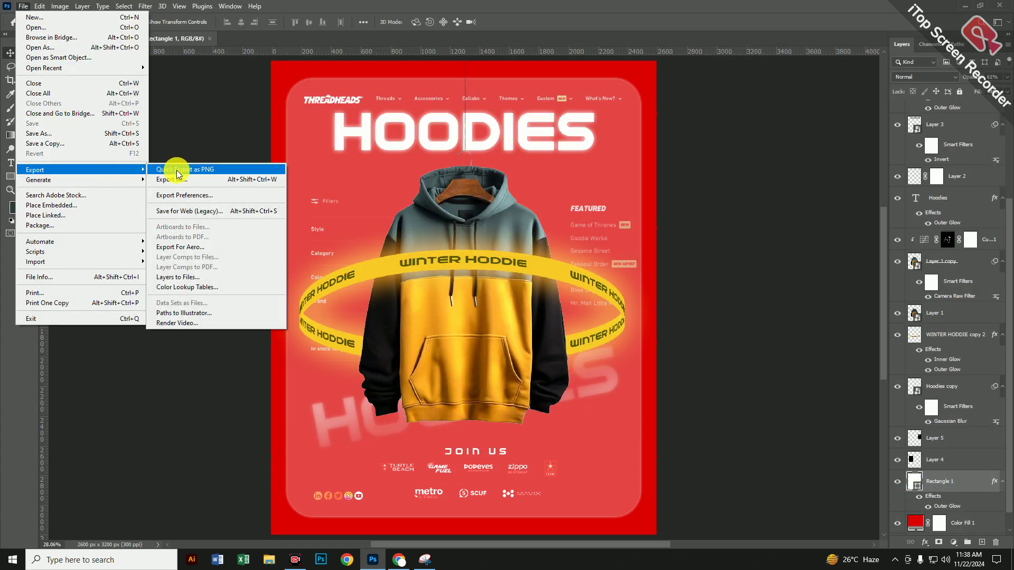
left_click(186, 179)
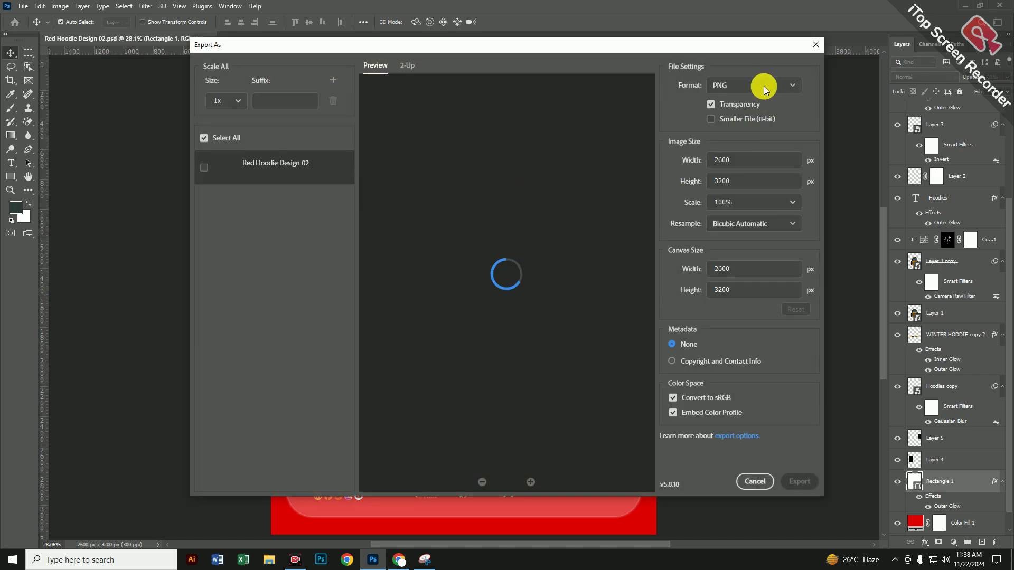
left_click(763, 86)
left_click(745, 123)
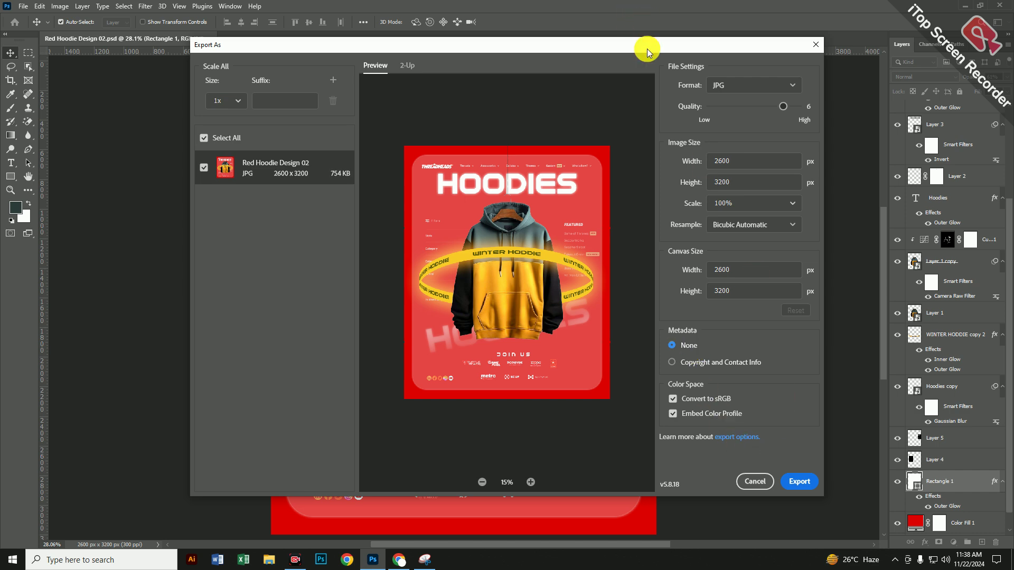
left_click_drag(647, 49, 624, 85)
left_click(775, 515)
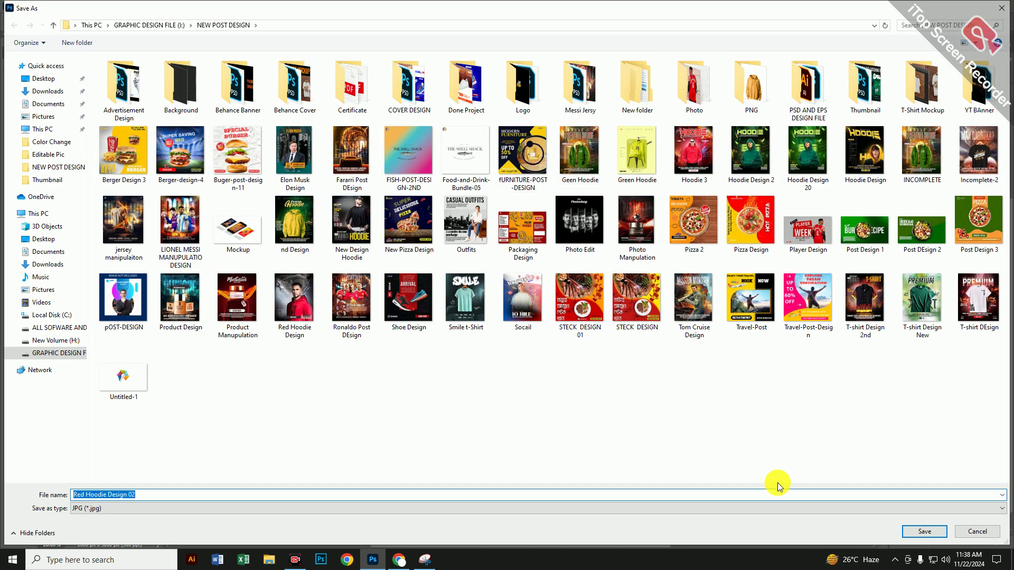
left_click(924, 532)
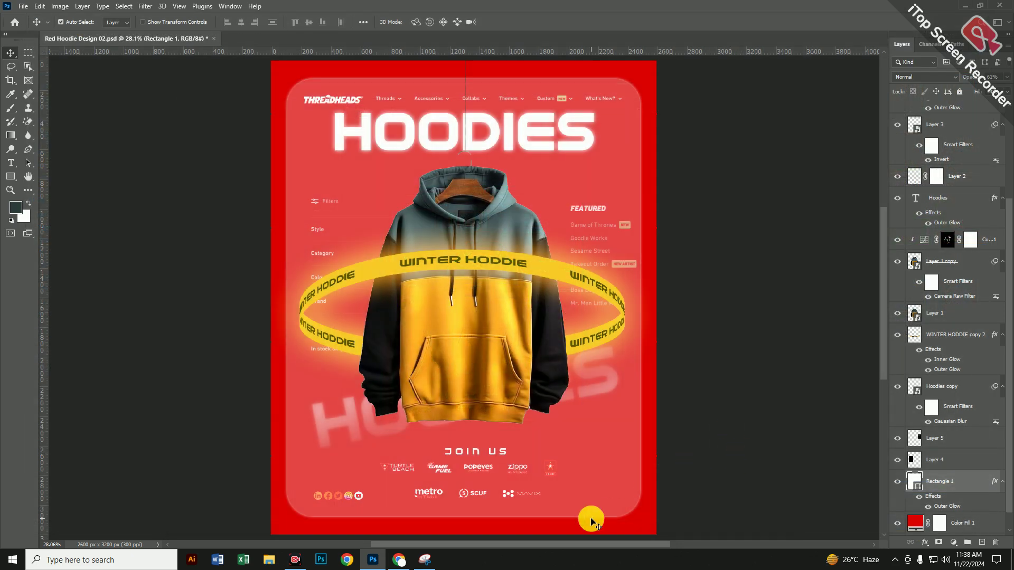
- Switch to File Explorer and view the exported Red Hoodie Design 02 JPG from the NEW POST DESIGN folder in a maximized image viewer
left_click(270, 557)
left_click(47, 346)
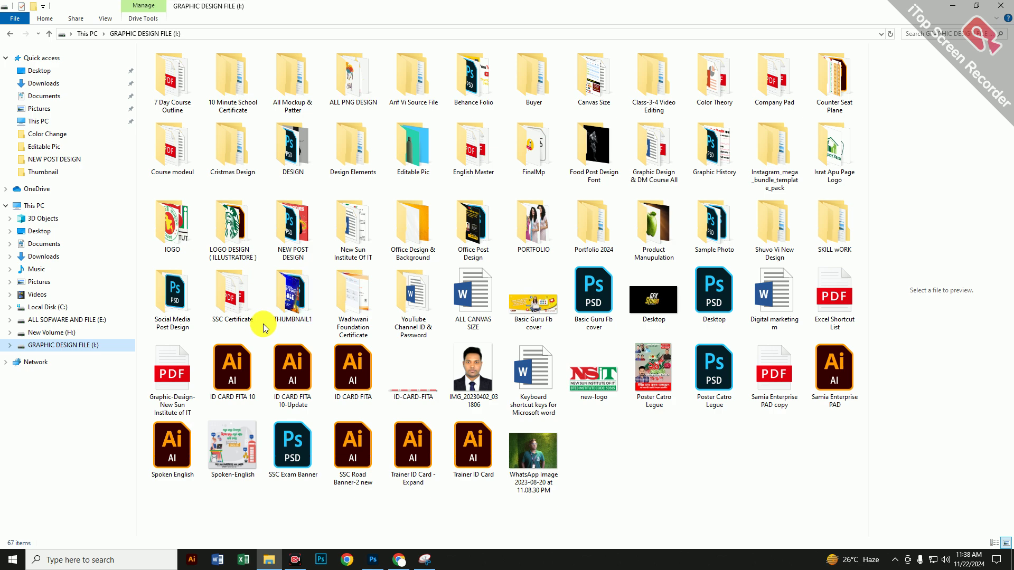
double_click(293, 227)
scroll(298, 232, "down", 6)
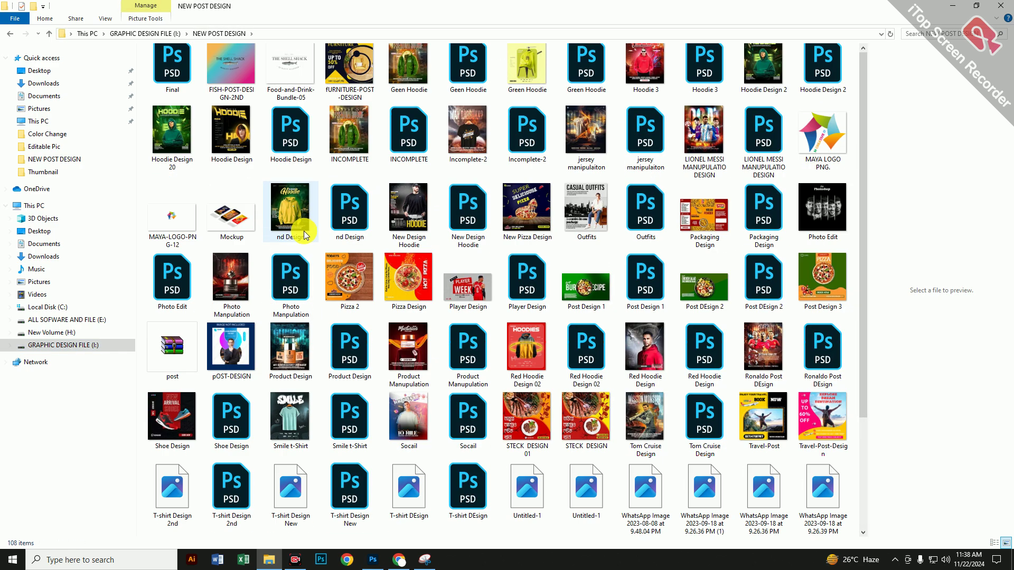
double_click(526, 325)
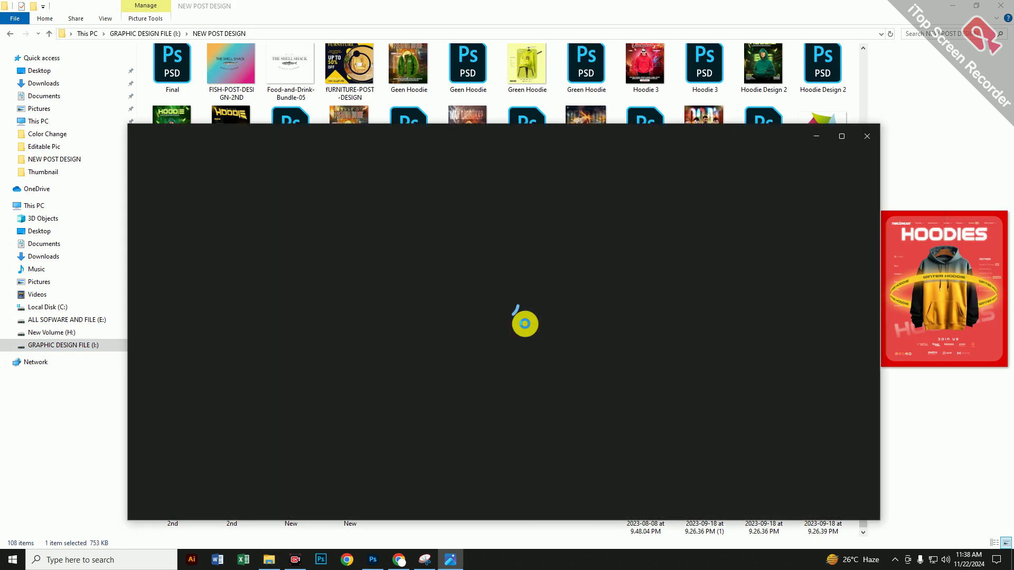
left_click(842, 136)
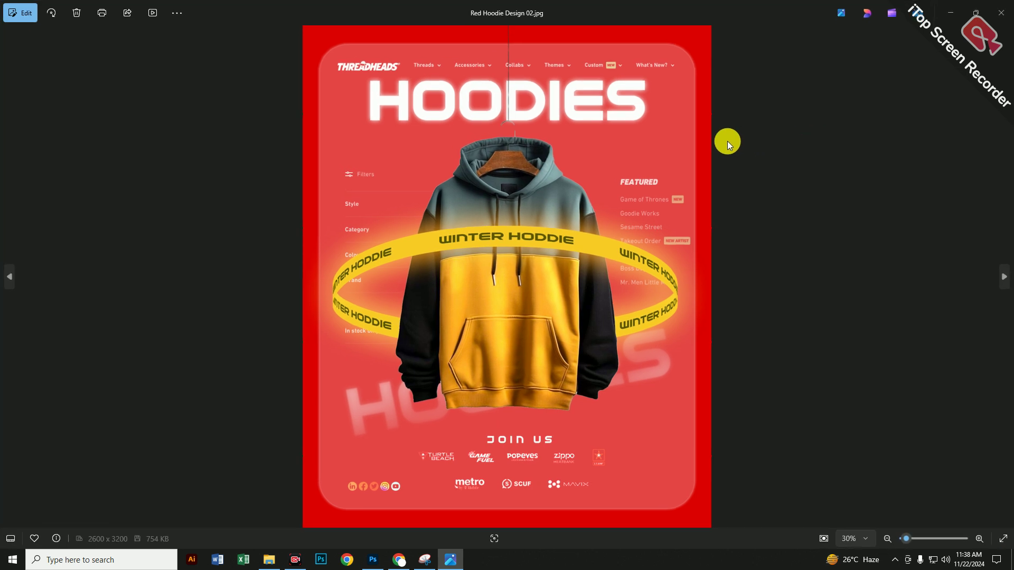